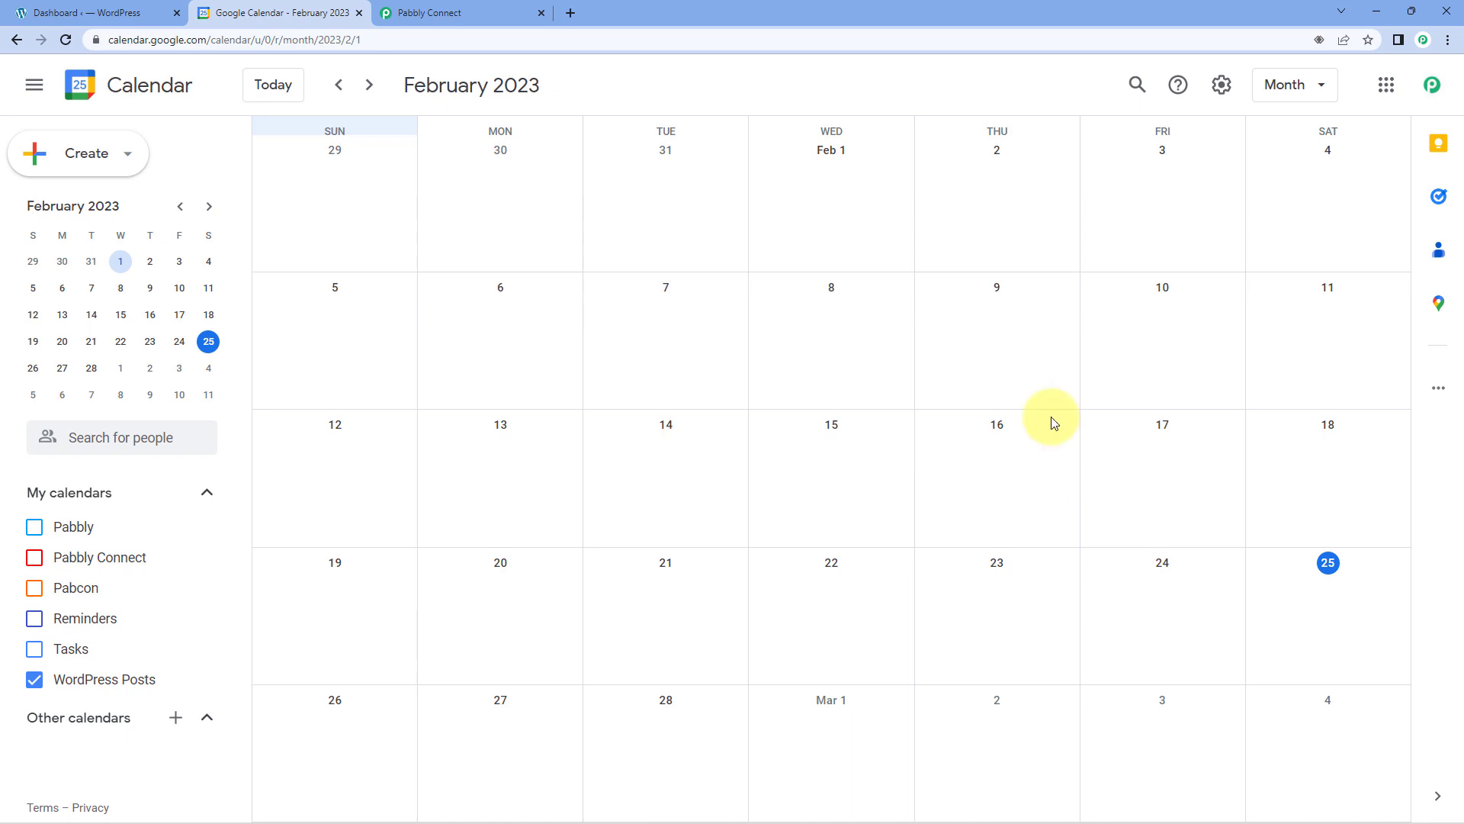
Switch to Pabbly Connect, create a workflow named WordPress to Google Calendar, and expand its trigger step.
{"action": "left_click", "coordinate": [101, 17]}
{"action": "left_click", "coordinate": [282, 13]}
{"action": "left_click", "coordinate": [488, 11]}
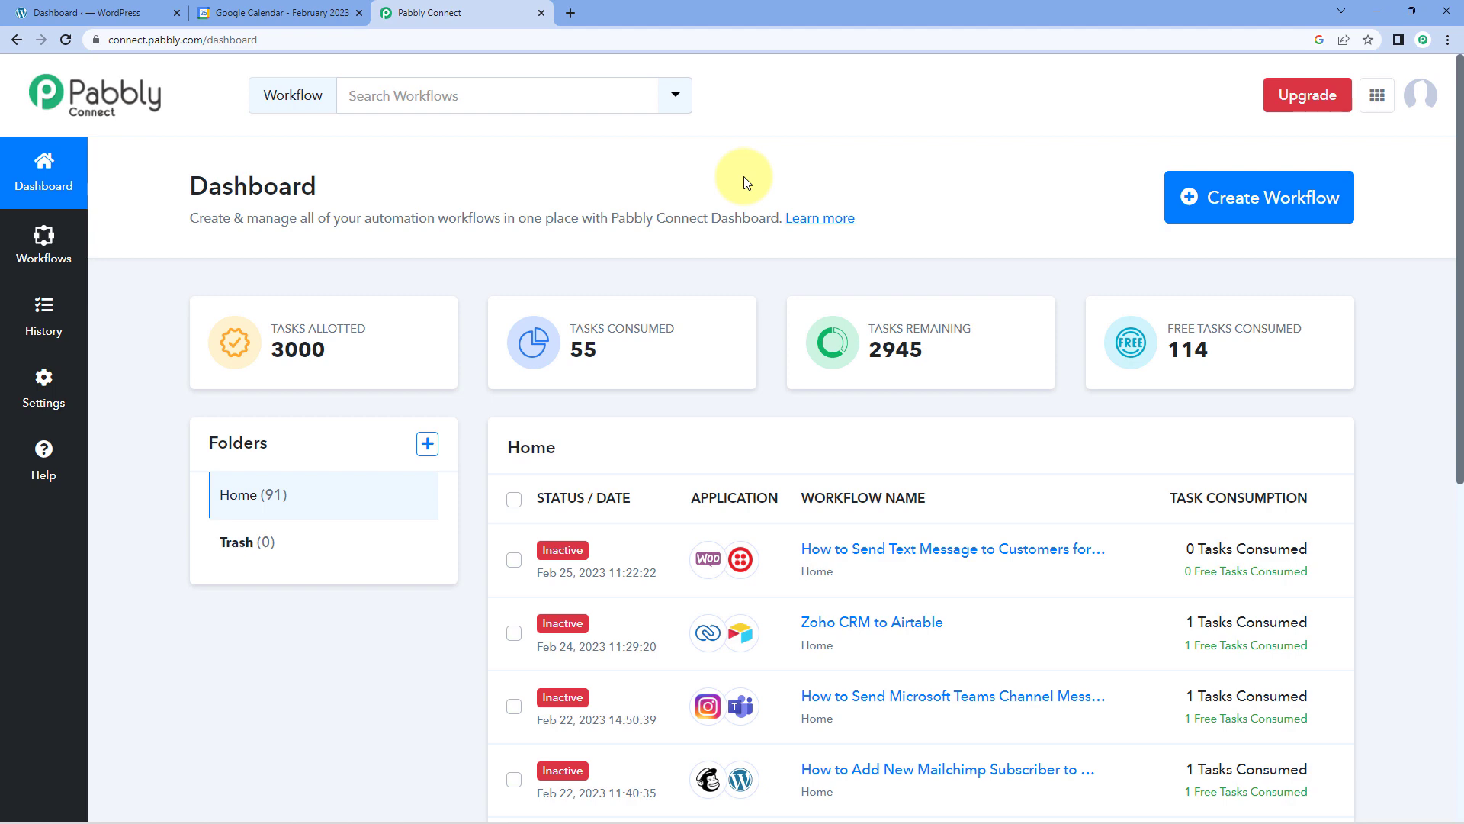
{"action": "left_click", "coordinate": [1254, 195]}
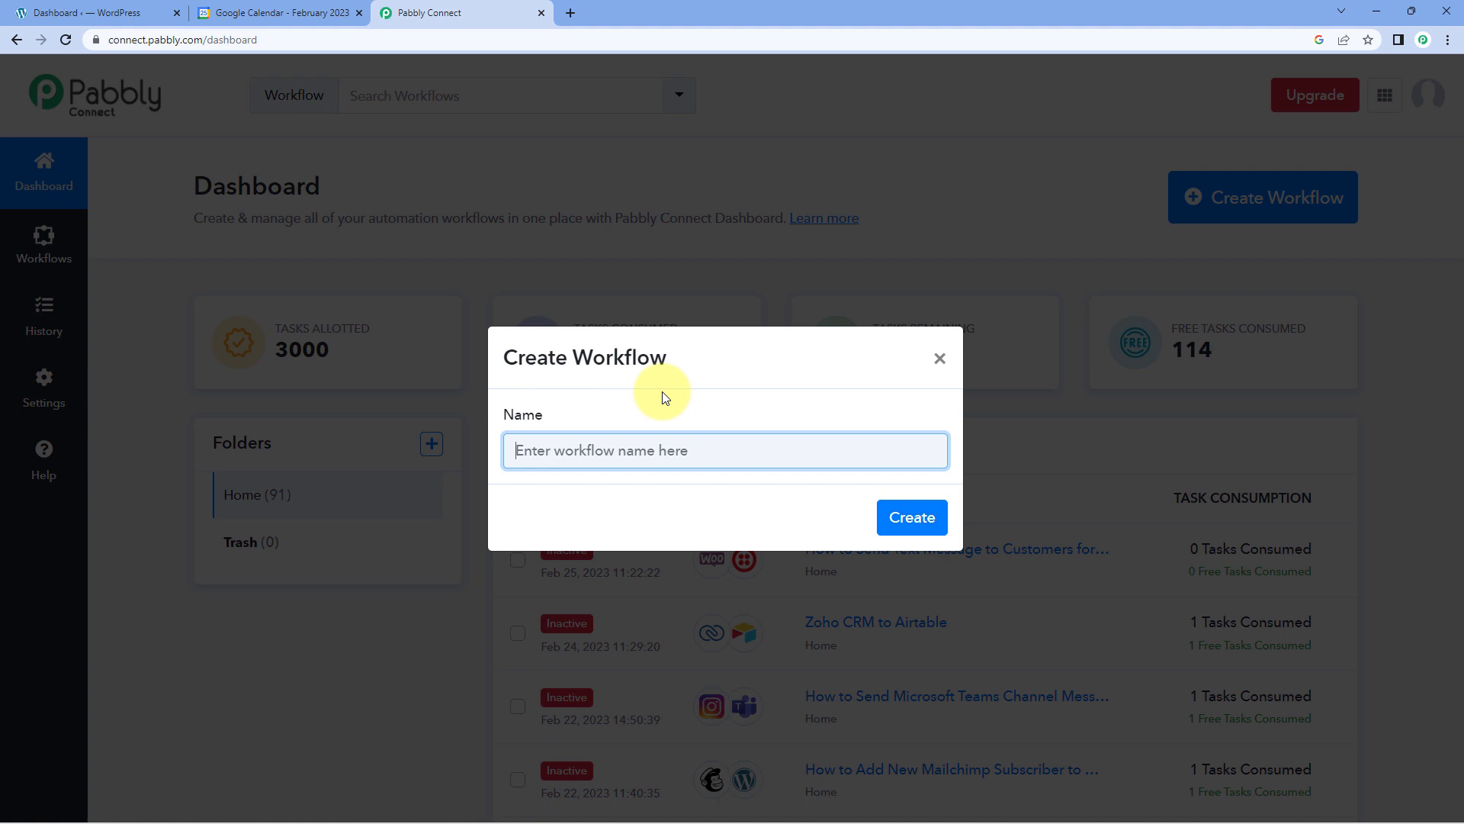
{"action": "type", "text": "WordPress to "}
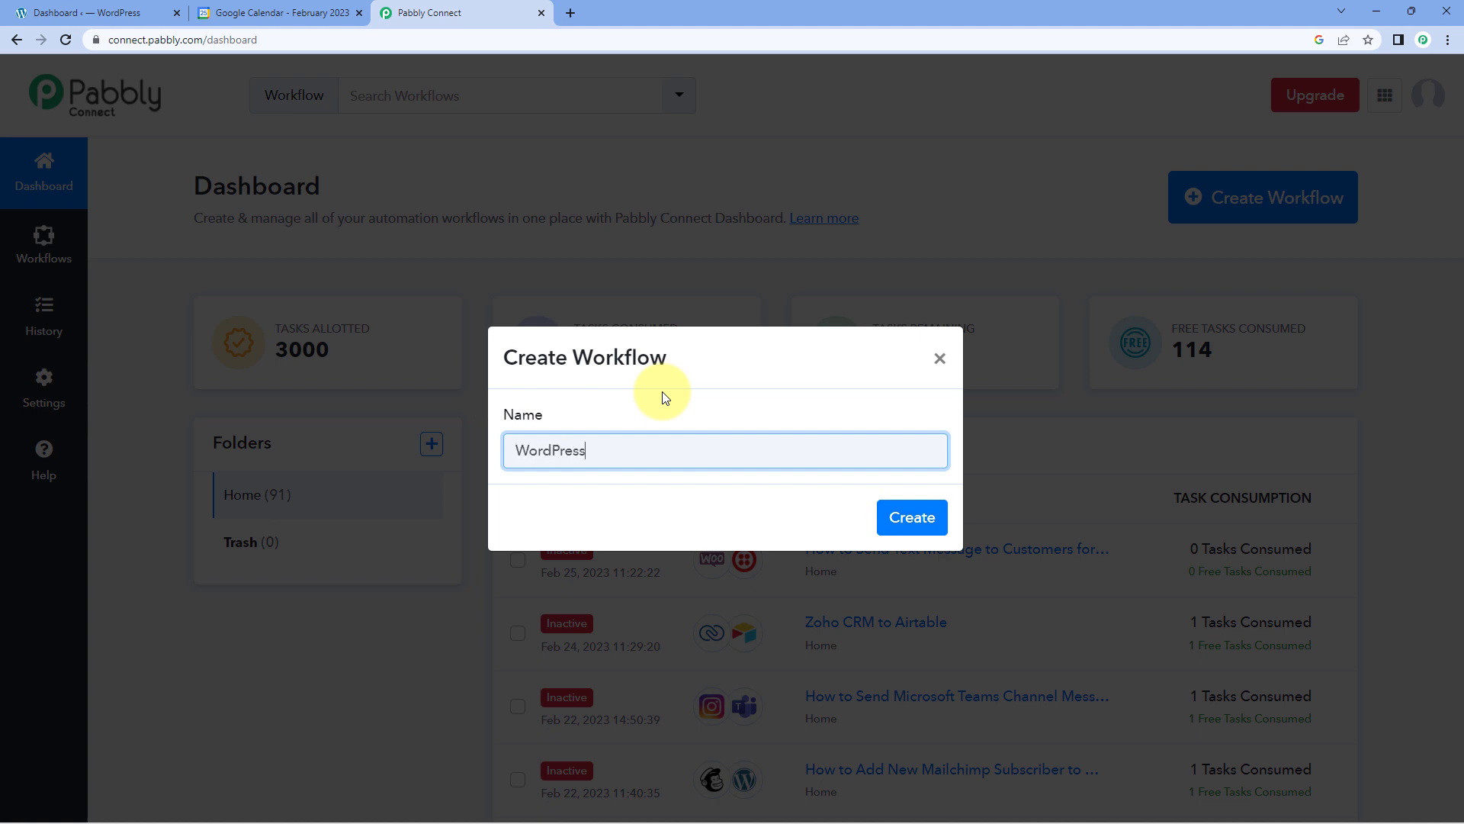
{"action": "type", "text": "Google Calendar"}
{"action": "left_click", "coordinate": [928, 515]}
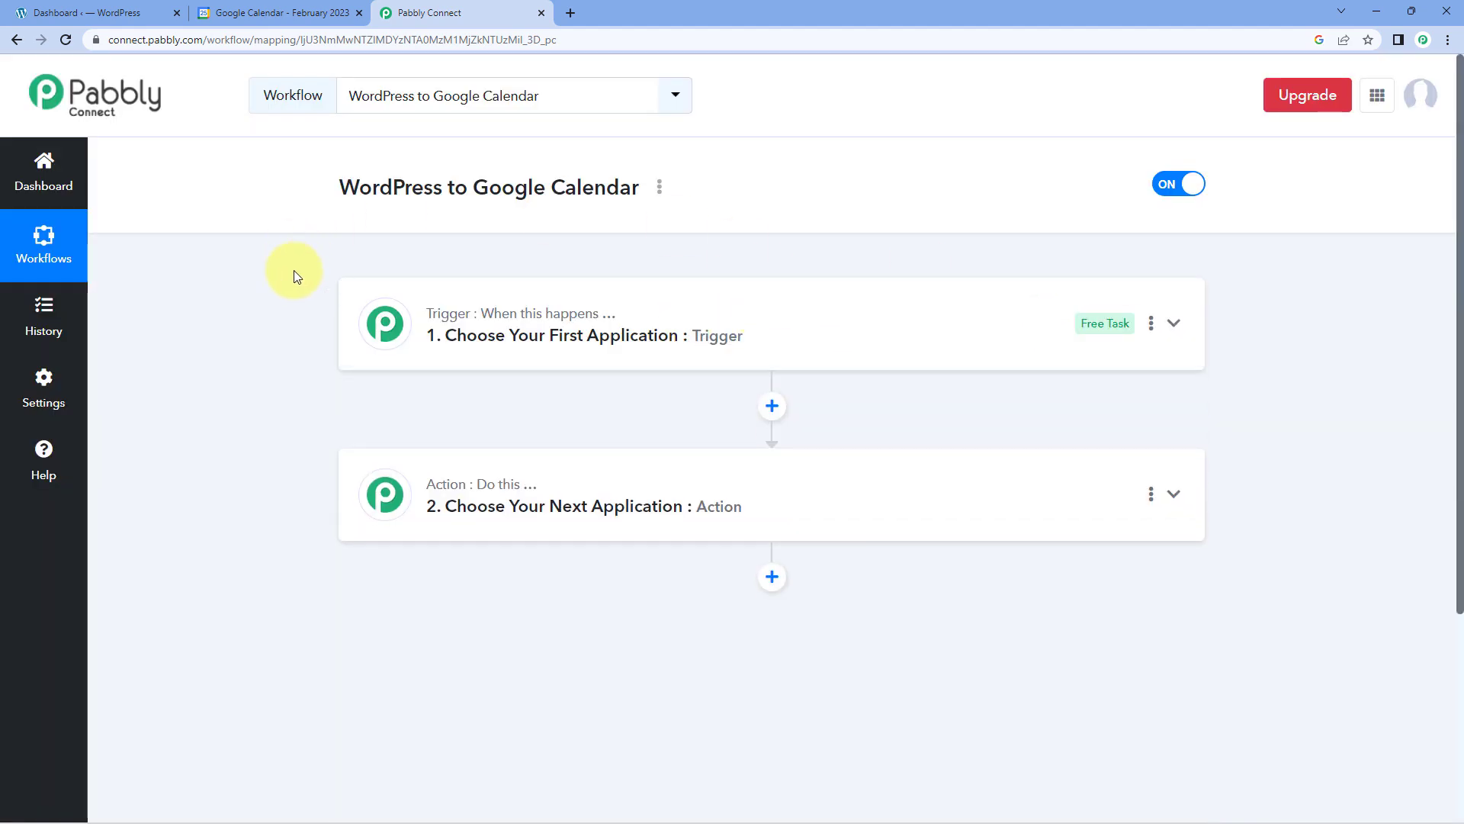
{"action": "scroll", "coordinate": [293, 271], "scroll_direction": "down", "scroll_amount": 1}
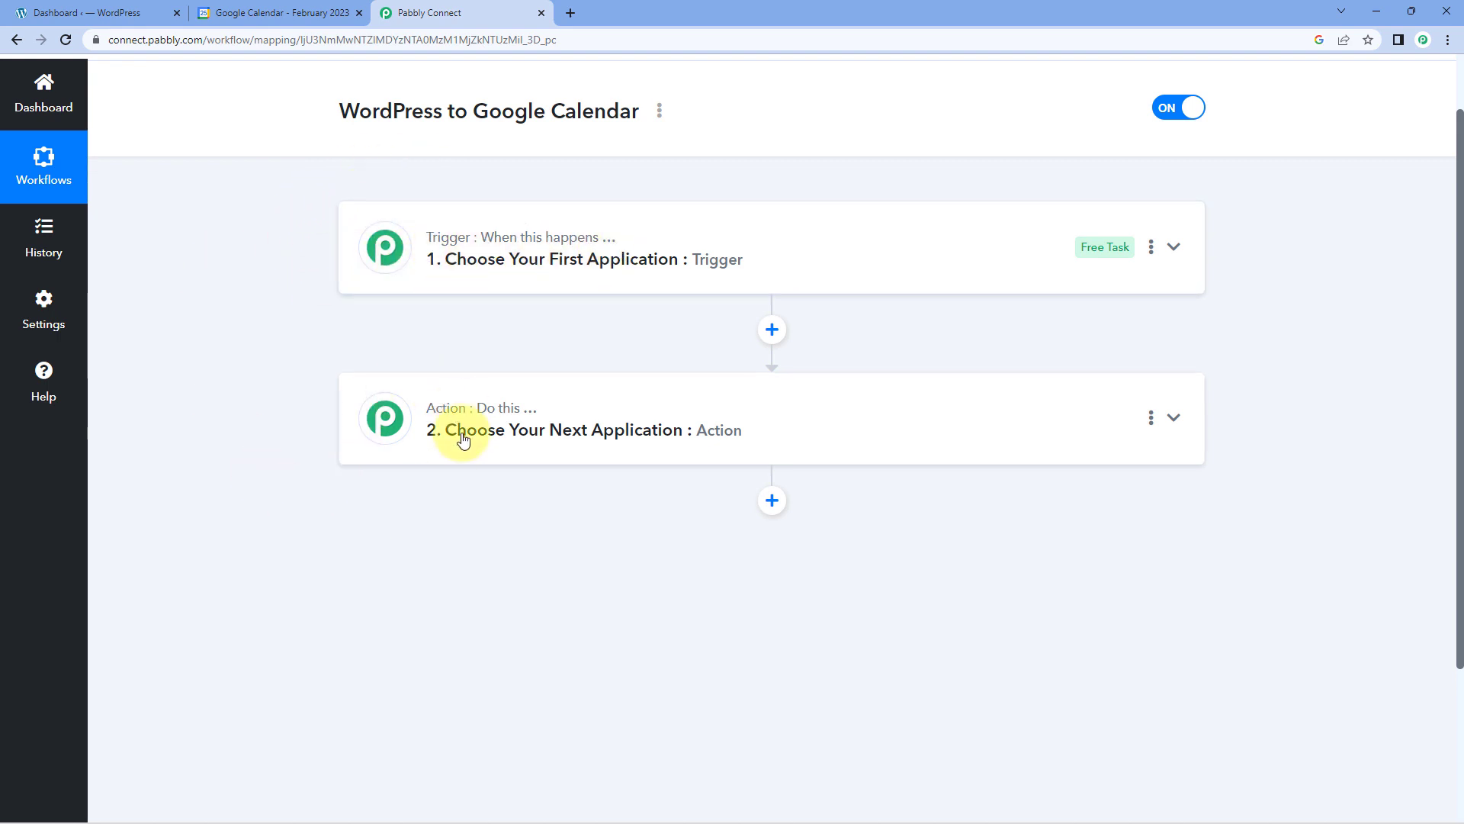
{"action": "left_click", "coordinate": [685, 253]}
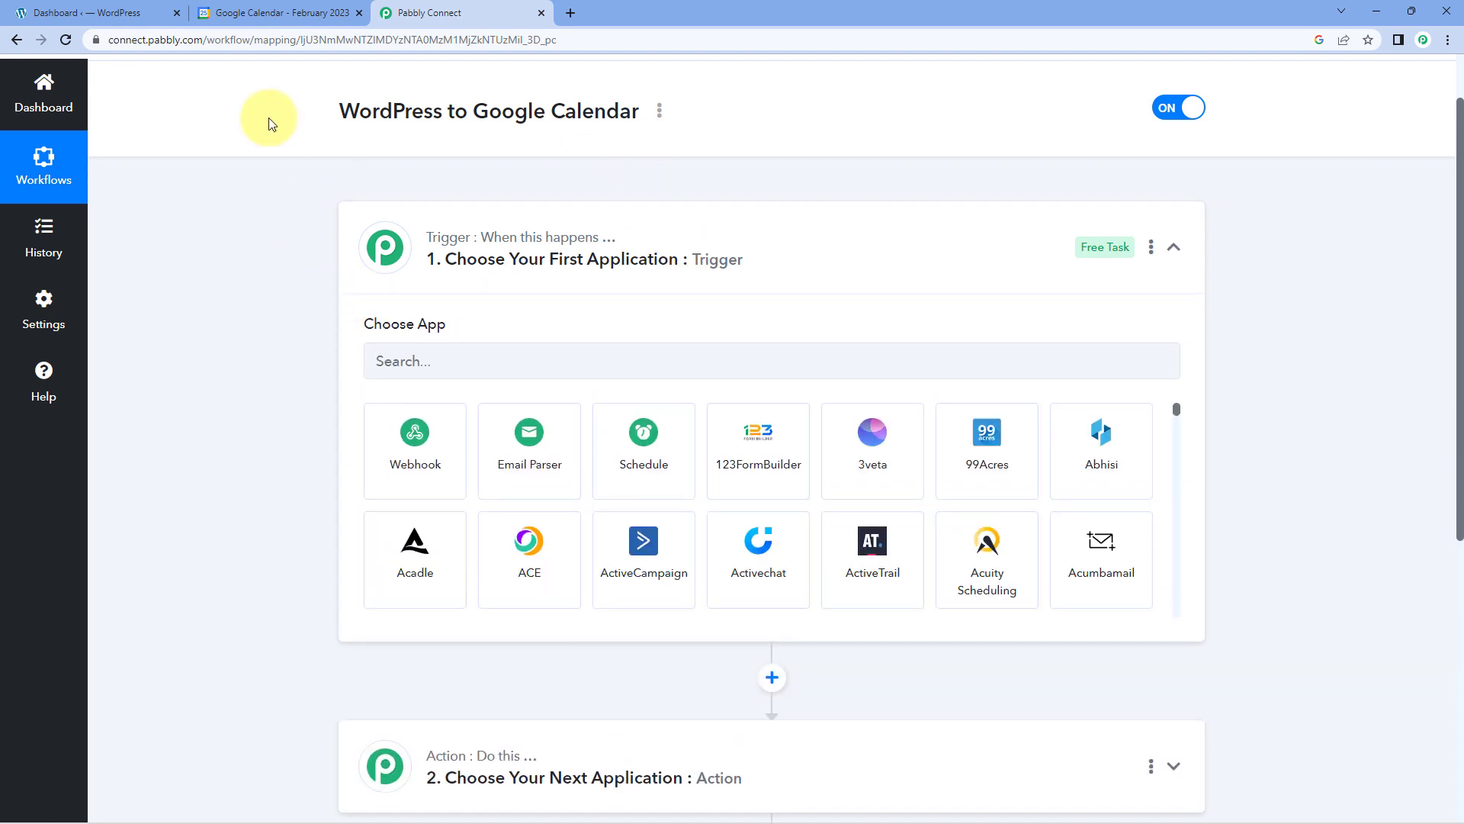
{"action": "left_click", "coordinate": [57, 13]}
{"action": "left_click", "coordinate": [405, 15]}
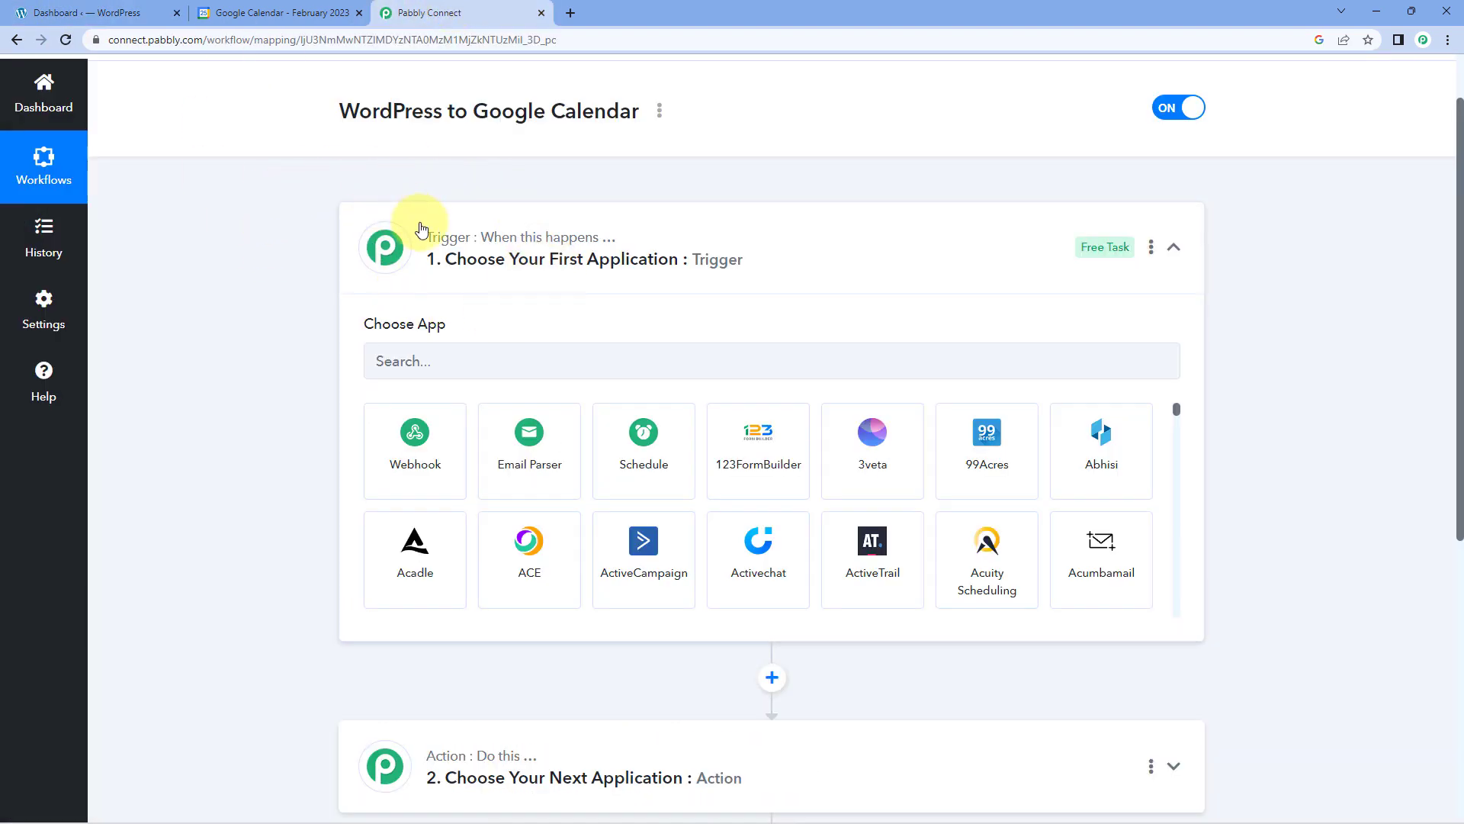
{"action": "left_click", "coordinate": [97, 7]}
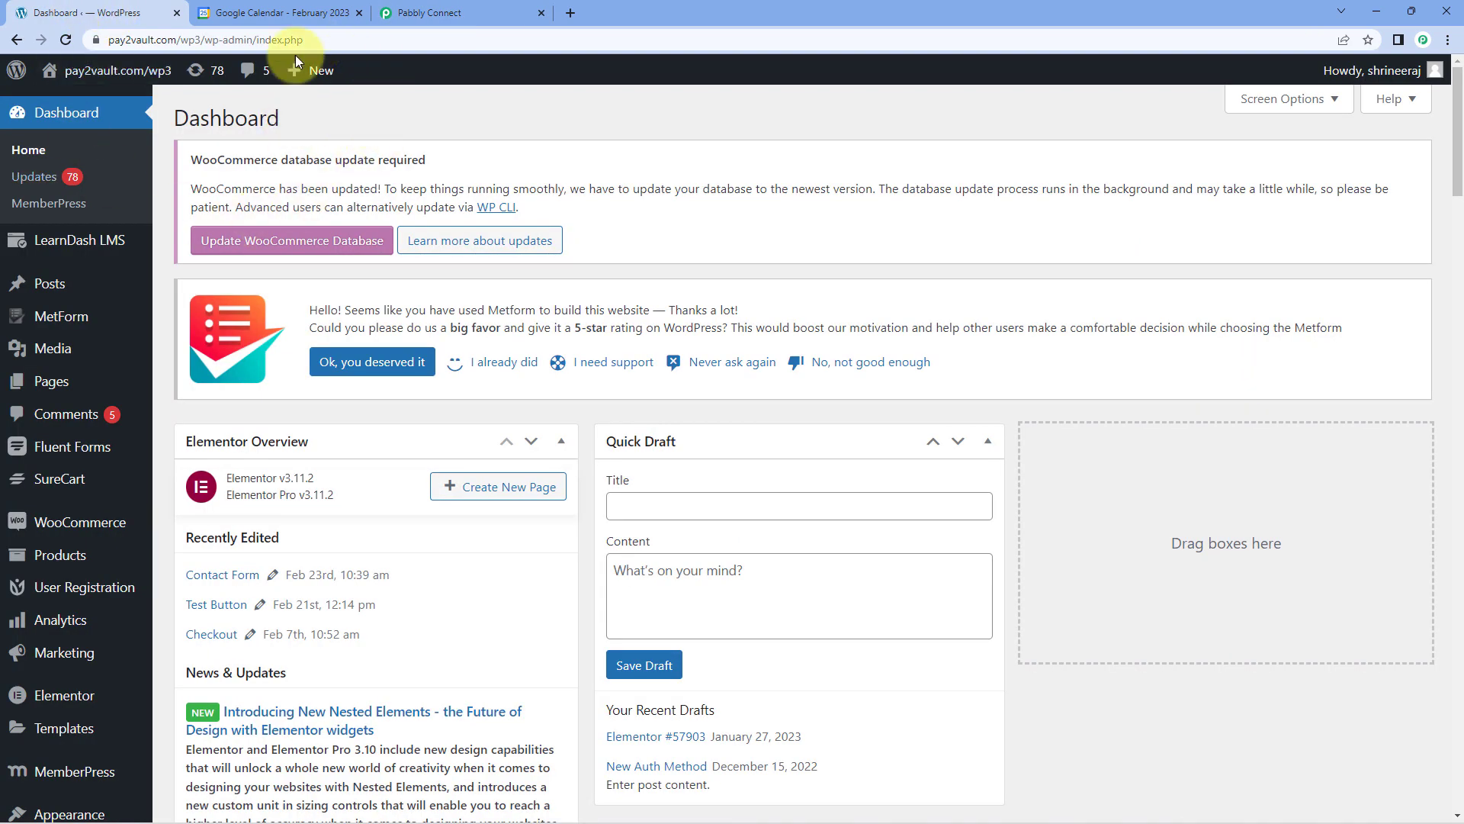
{"action": "left_click", "coordinate": [426, 17]}
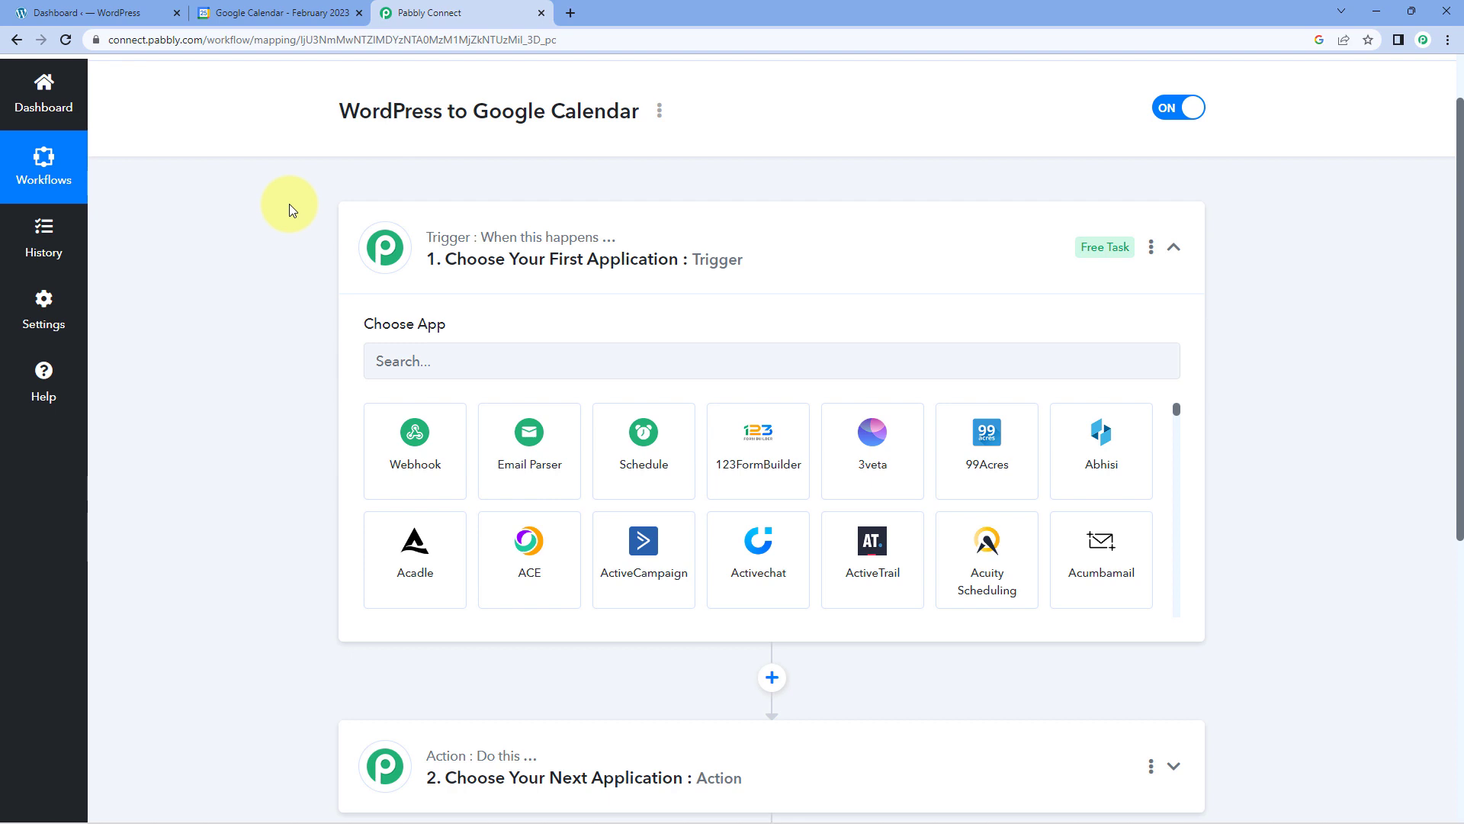
{"action": "scroll", "coordinate": [290, 204], "scroll_direction": "down", "scroll_amount": 2}
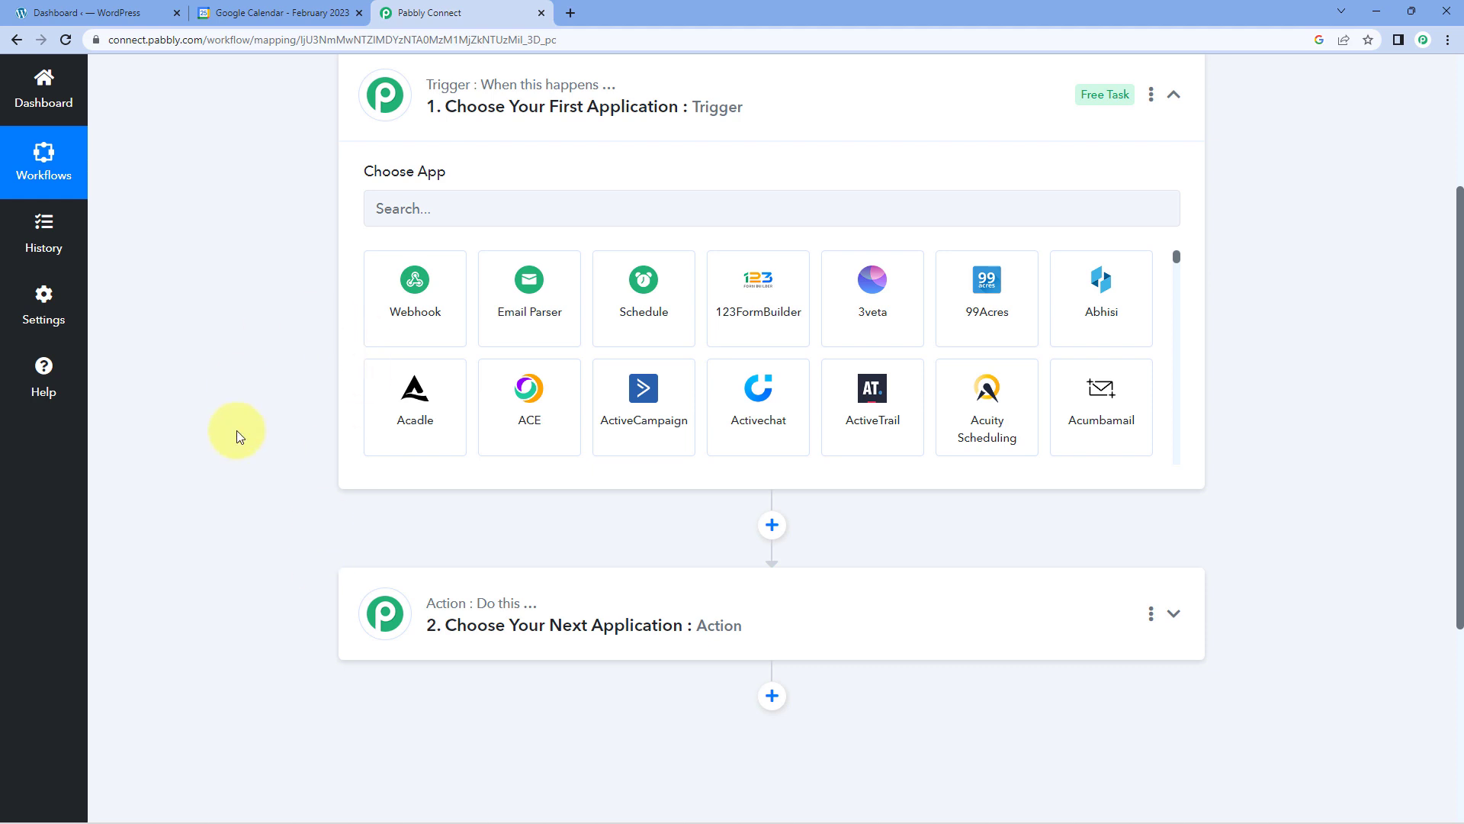
{"action": "key", "text": "ctrl+shift+Tab"}
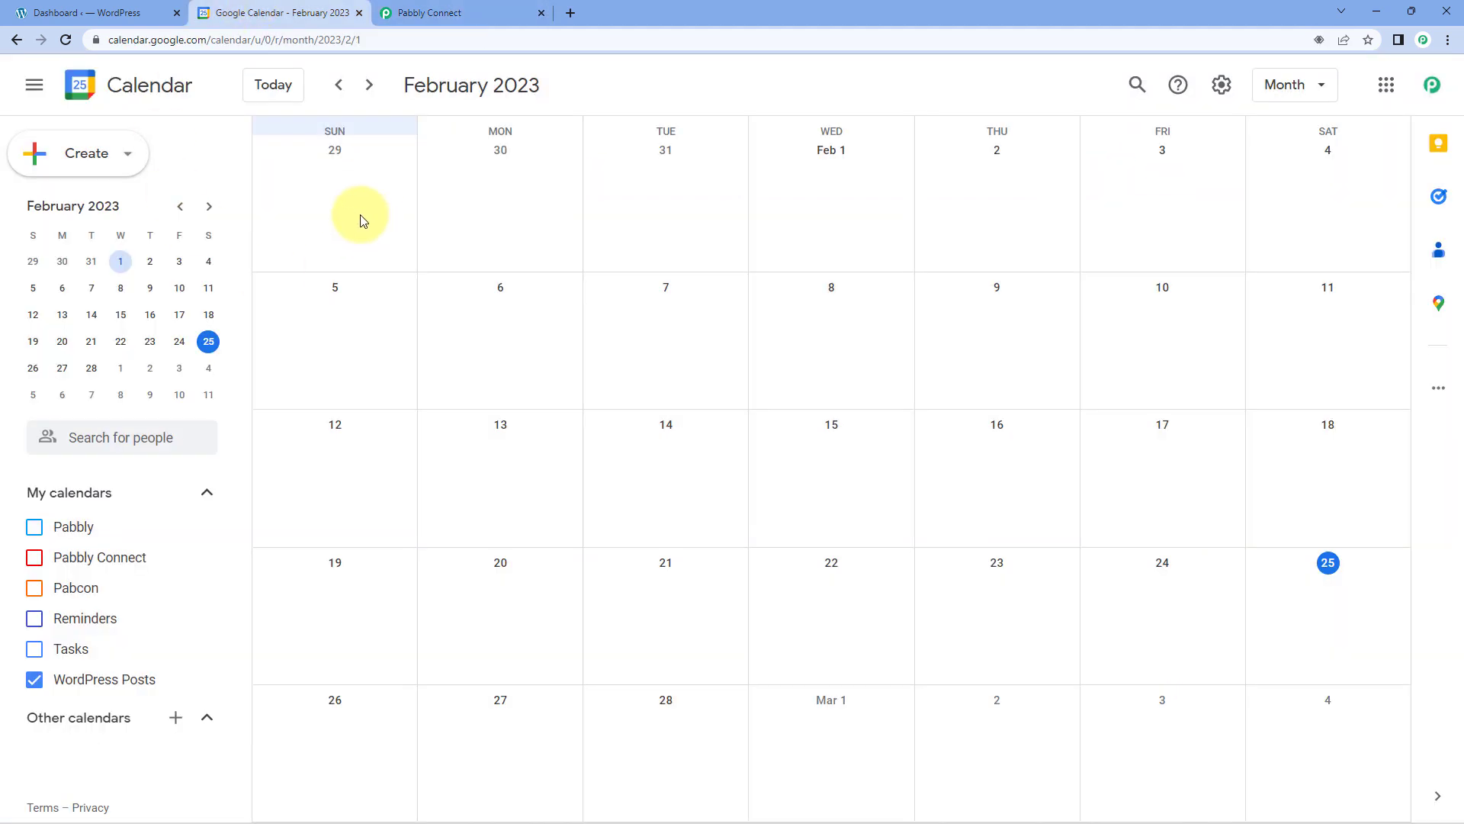
{"action": "left_click", "coordinate": [482, 12]}
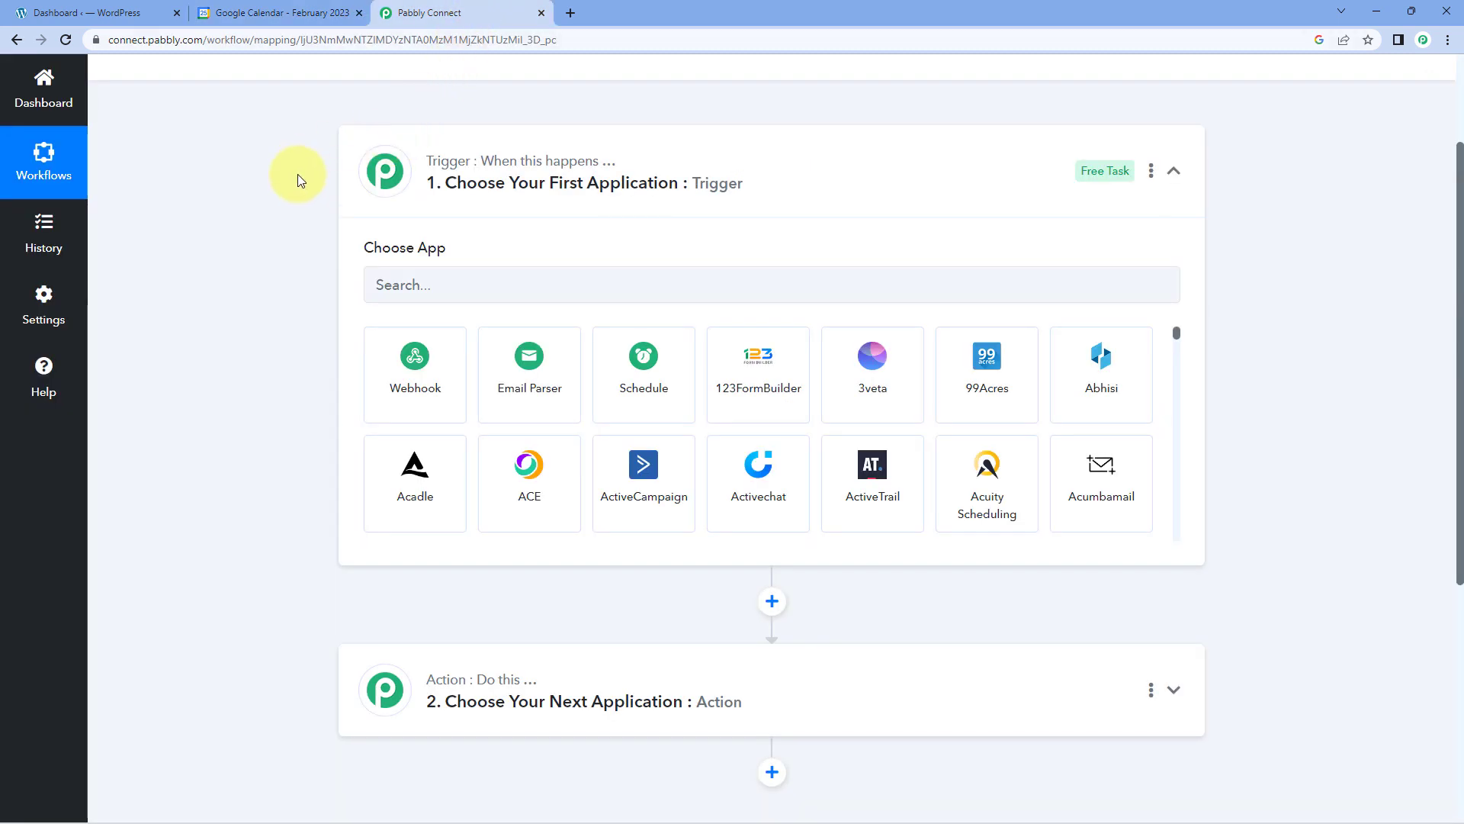
Set the trigger app to WordPress with New Post Published as the trigger event.
{"action": "scroll", "coordinate": [264, 256], "scroll_direction": "down", "scroll_amount": 1}
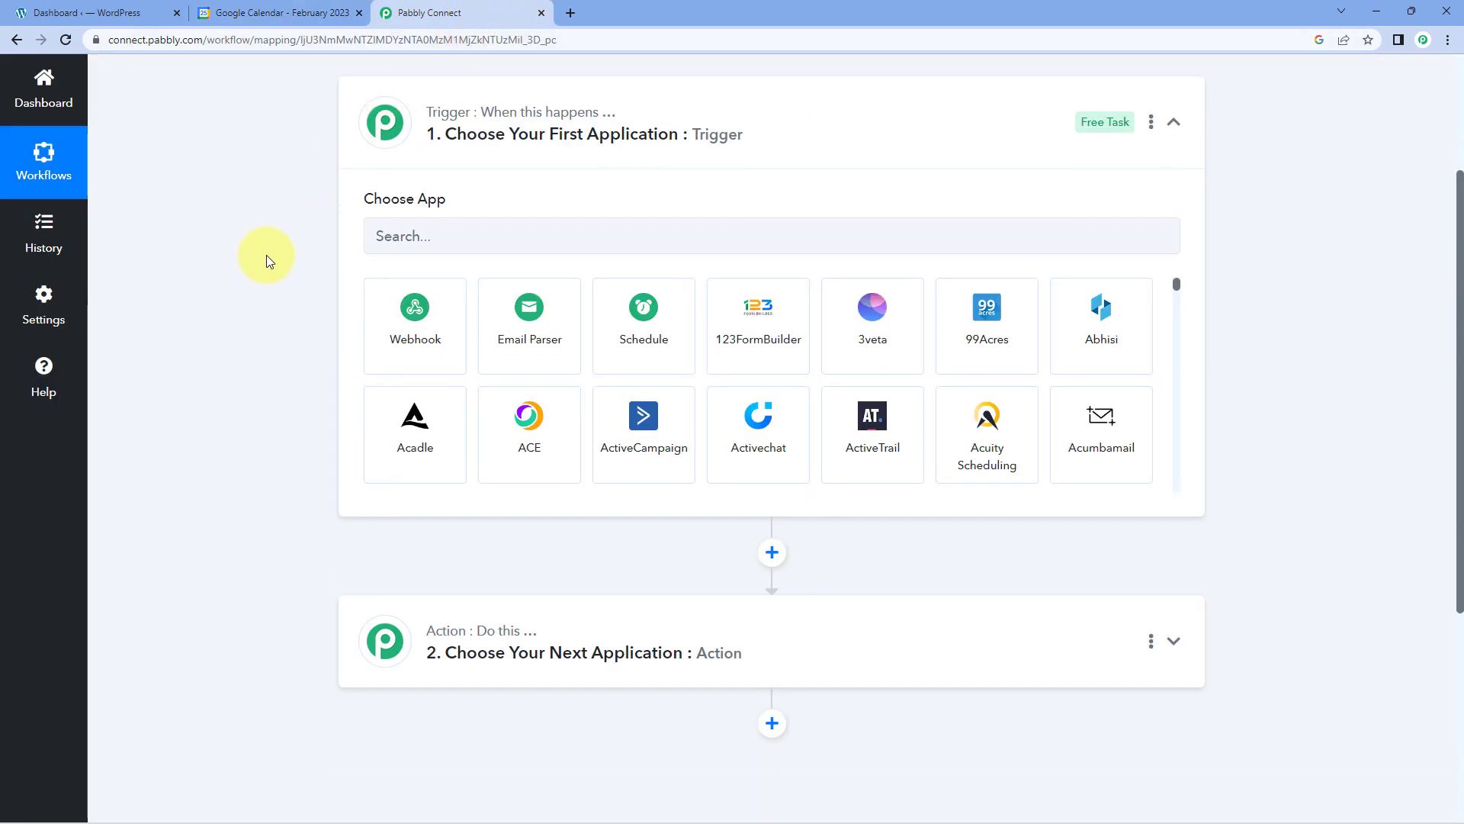
{"action": "left_click", "coordinate": [397, 209]}
{"action": "type", "text": "Wor"}
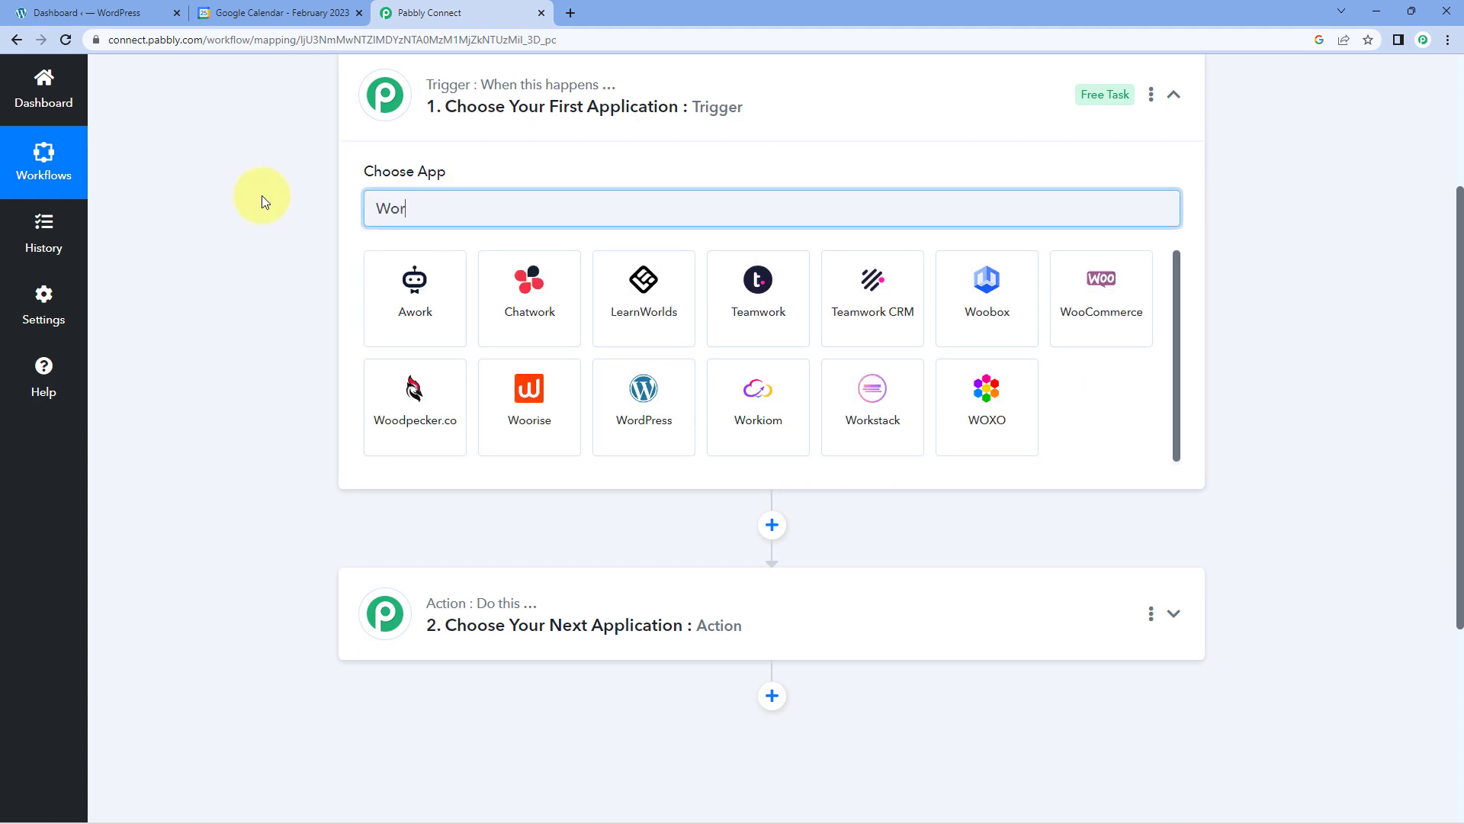
{"action": "type", "text": "dPress"}
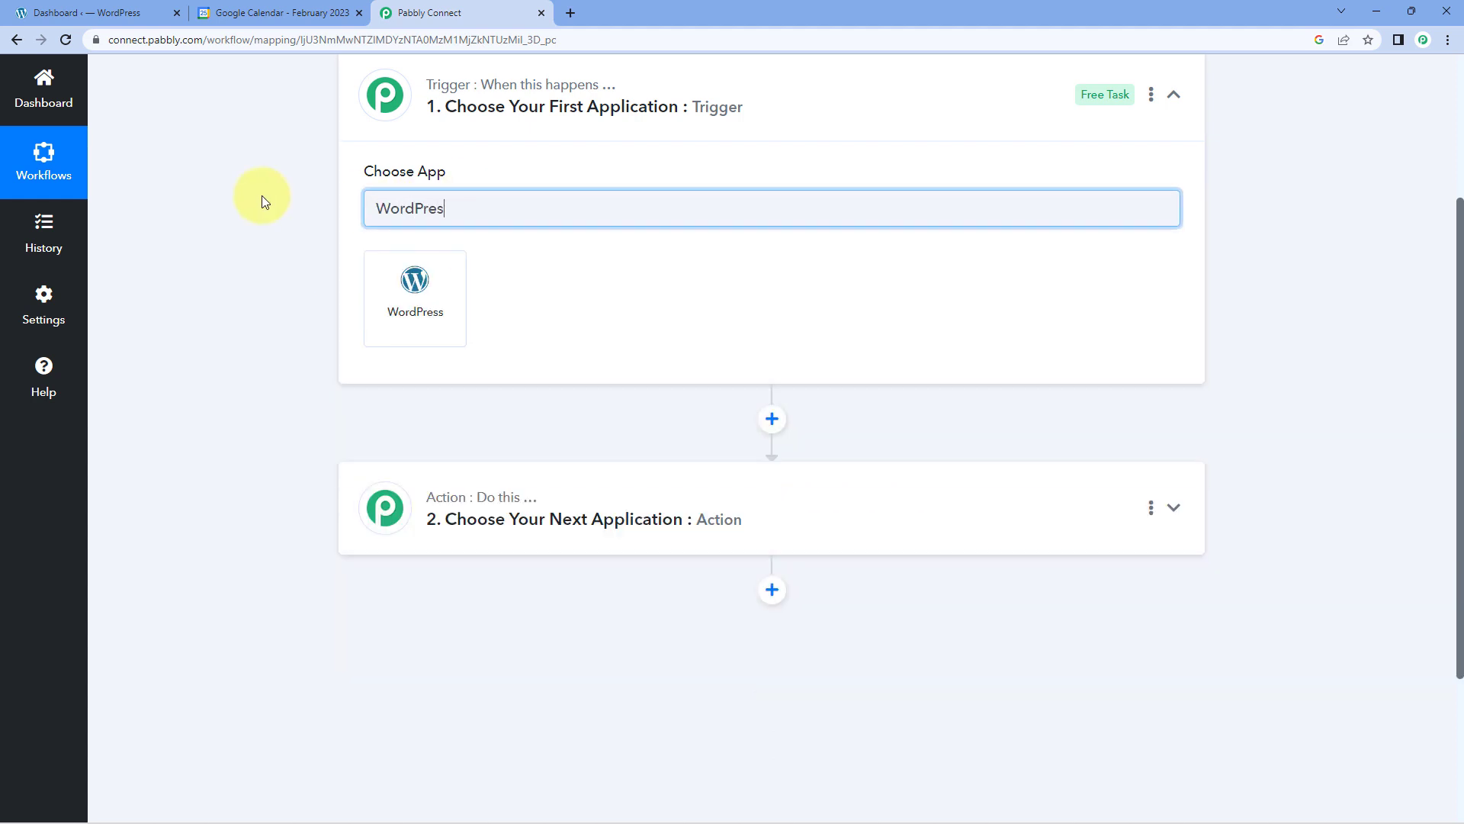
{"action": "left_click", "coordinate": [430, 295]}
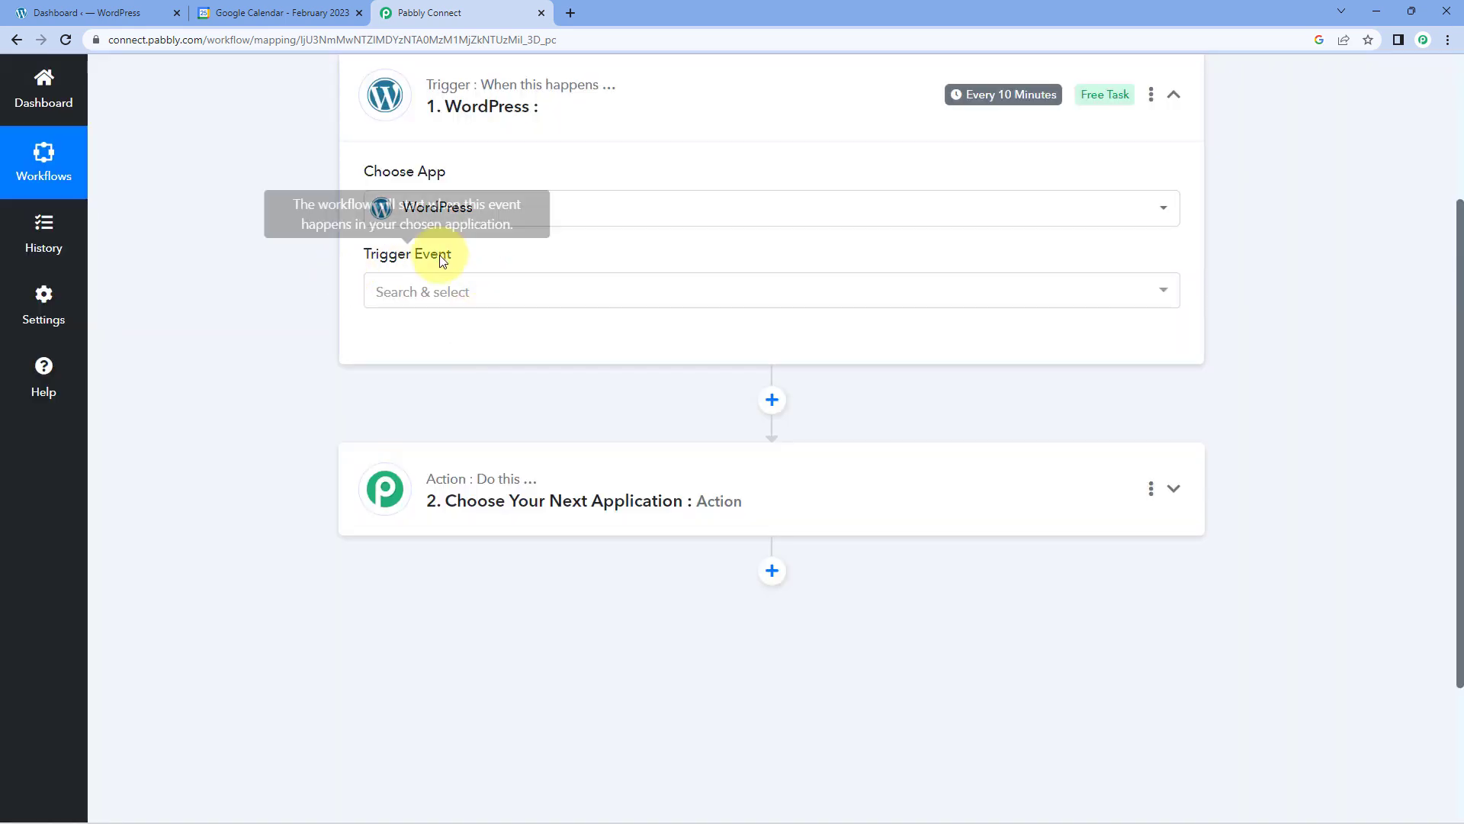
{"action": "left_click", "coordinate": [507, 294]}
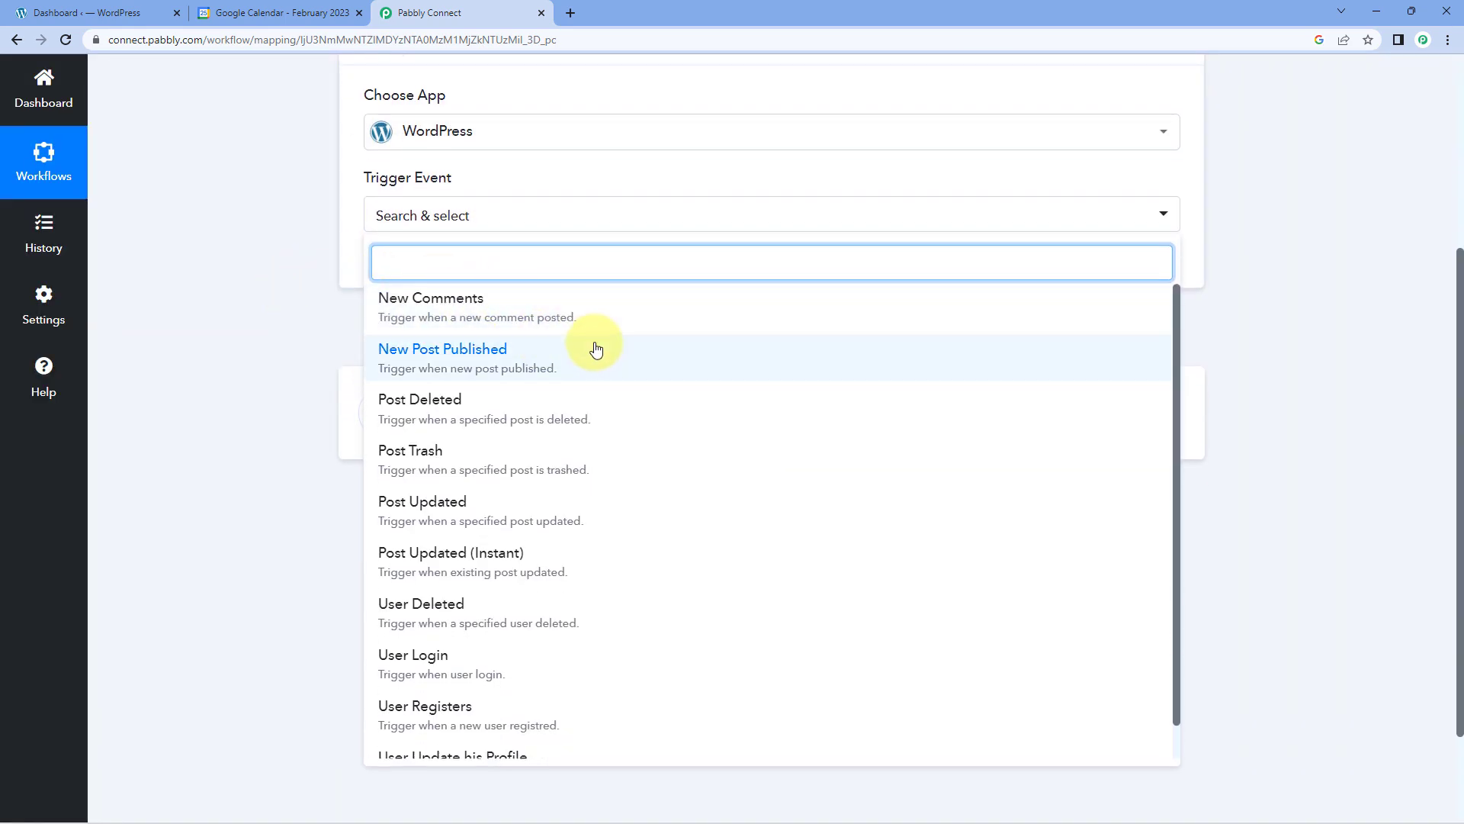
{"action": "left_click", "coordinate": [531, 349]}
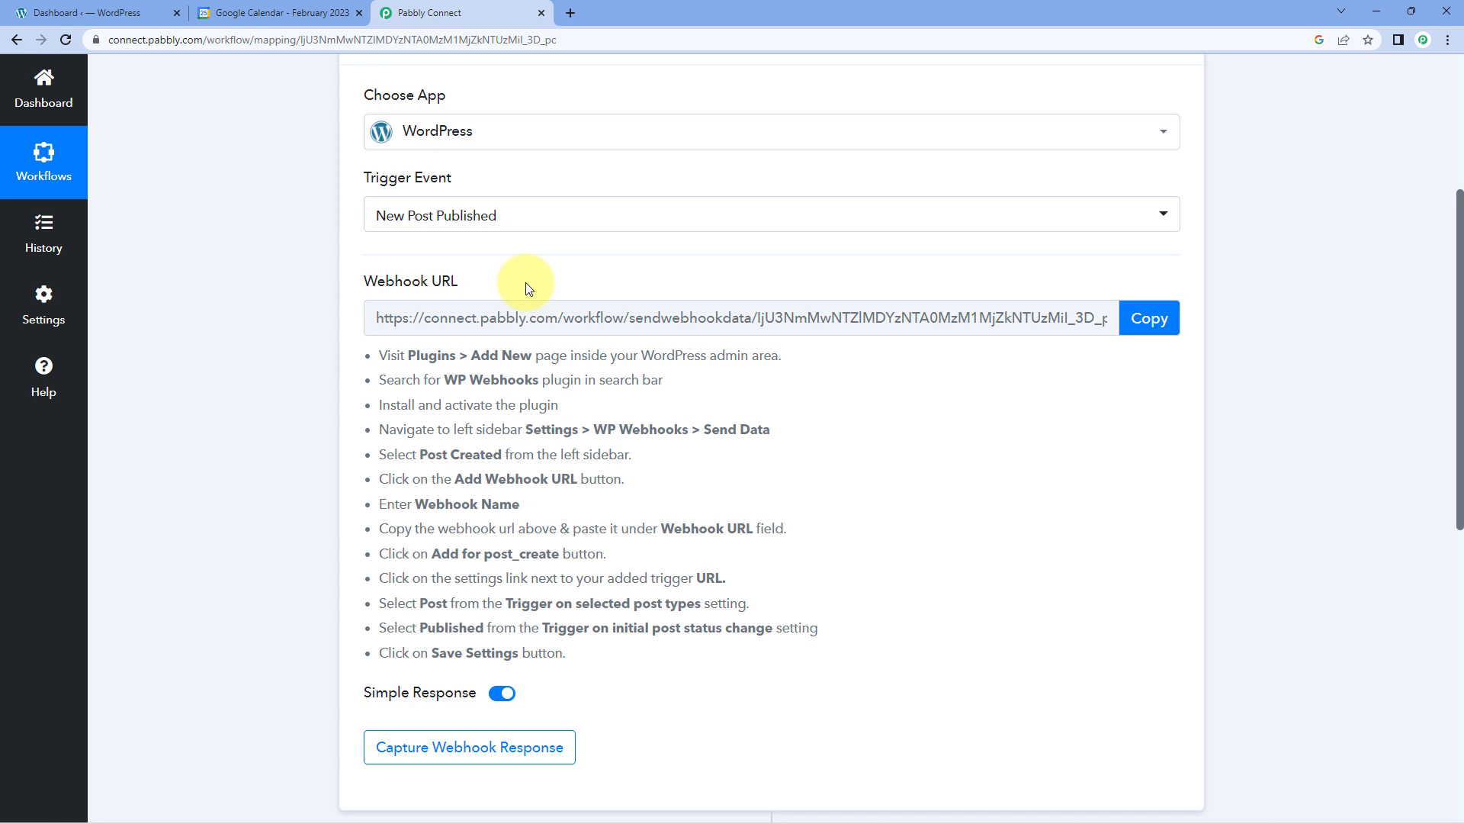
Read the webhook setup instructions under the trigger, checking which WordPress plugin is required and where plugins are managed.
{"action": "left_click_drag", "start_coordinate": [376, 353], "coordinate": [709, 684]}
{"action": "left_click", "coordinate": [790, 497]}
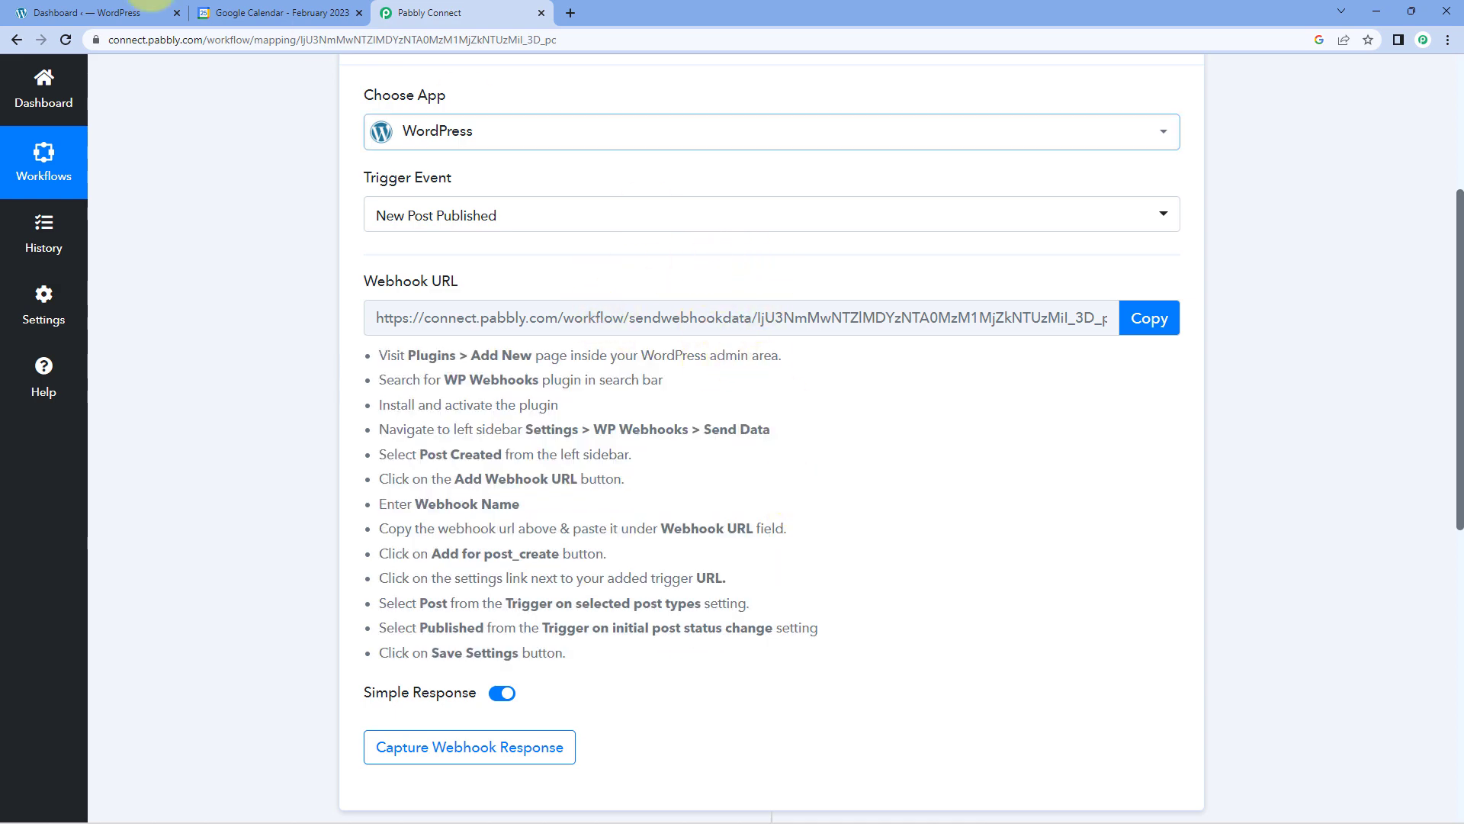
{"action": "left_click", "coordinate": [84, 11]}
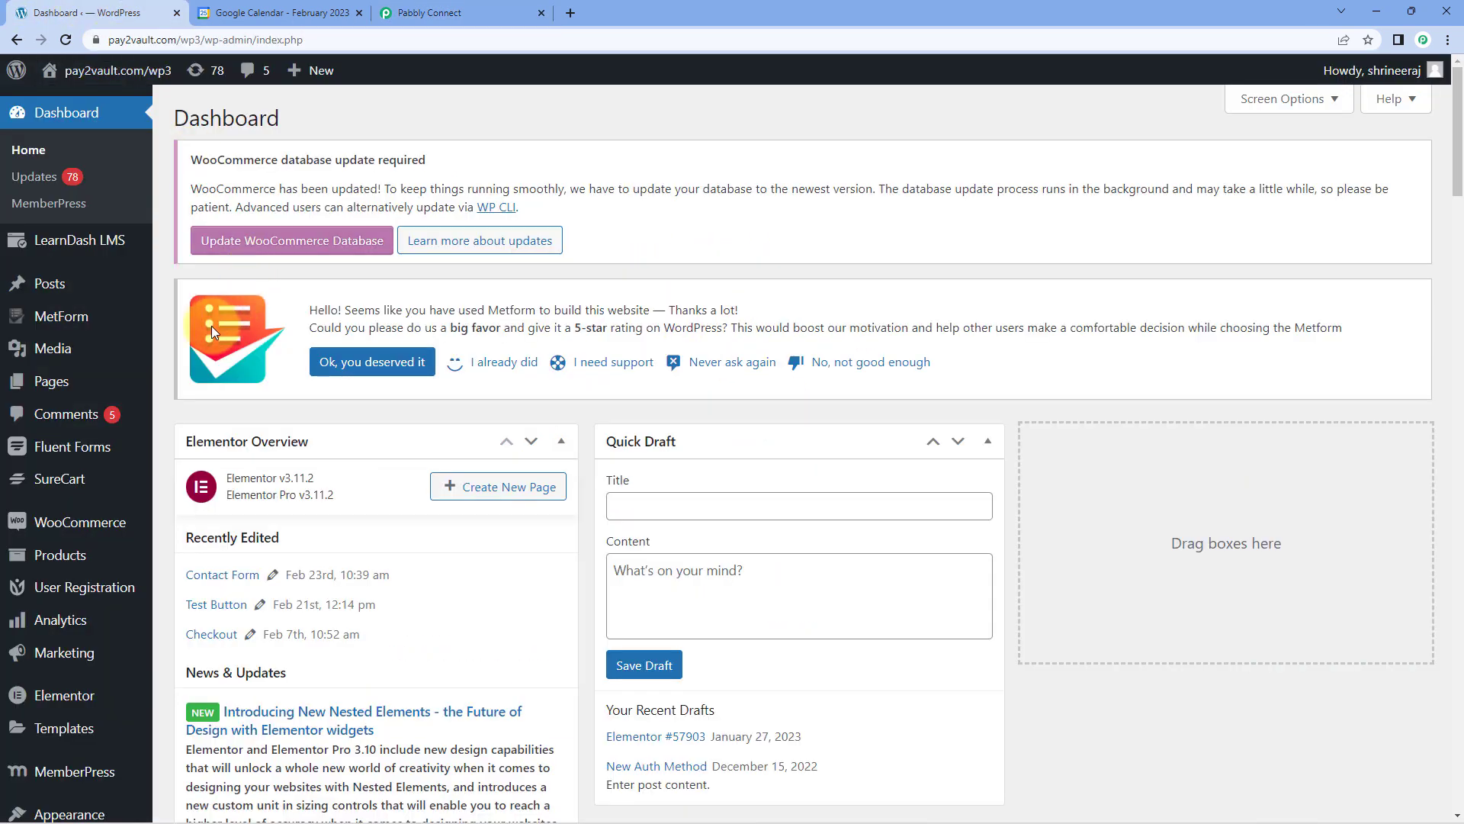
{"action": "scroll", "coordinate": [168, 347], "scroll_direction": "down", "scroll_amount": 4}
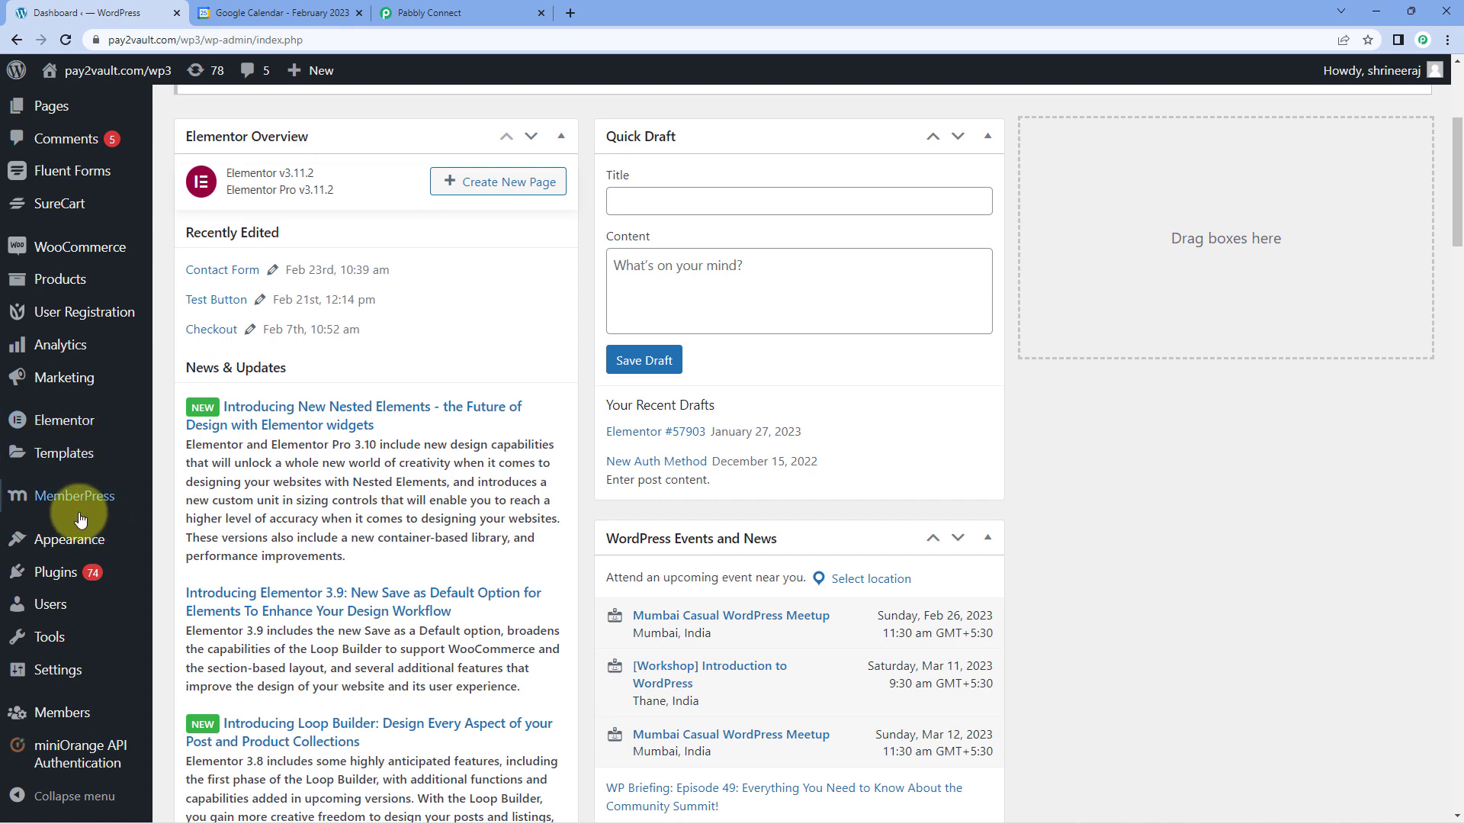
{"action": "mouse_move", "coordinate": [99, 577]}
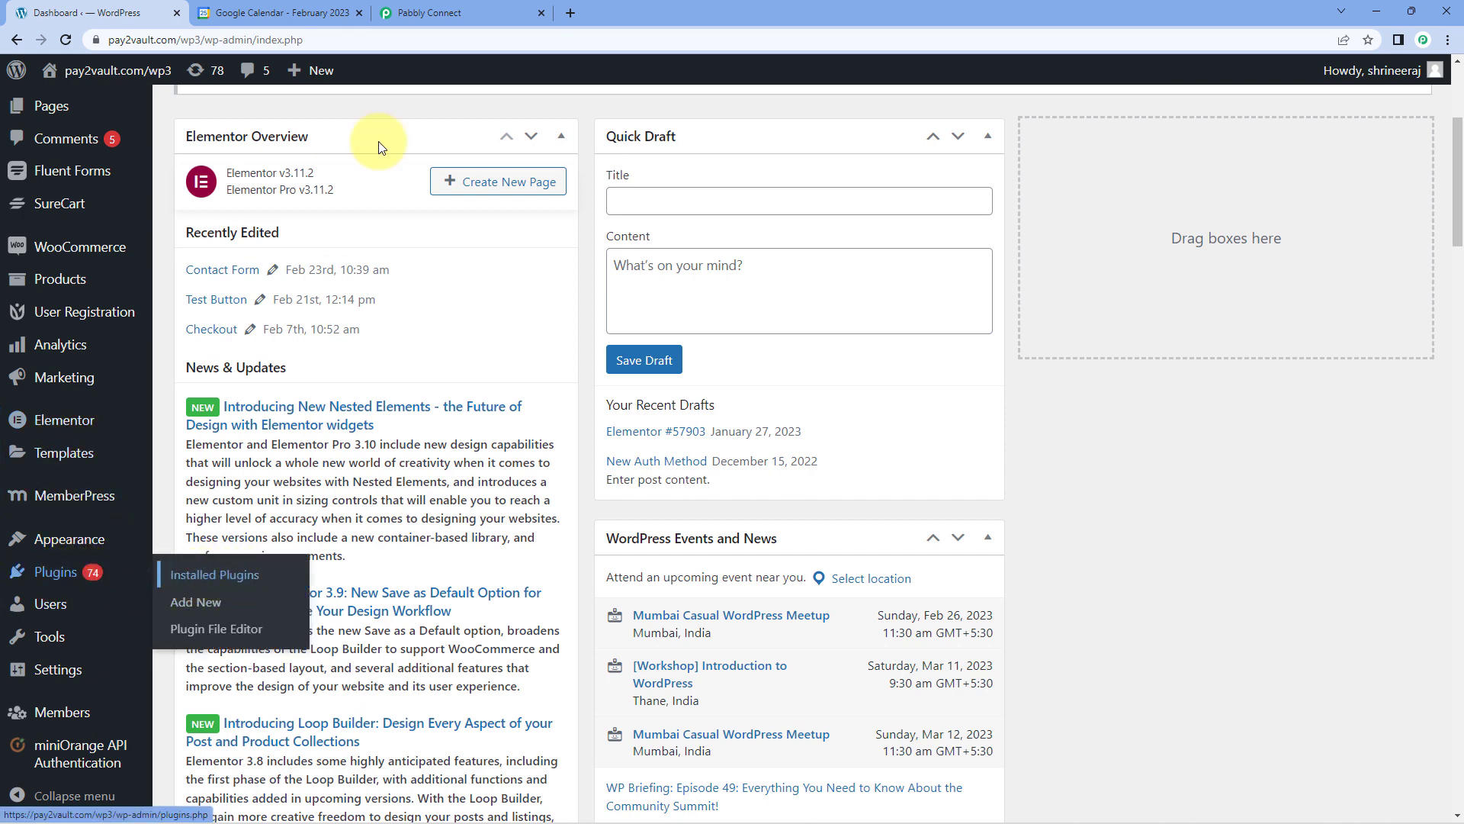
{"action": "left_click", "coordinate": [427, 13]}
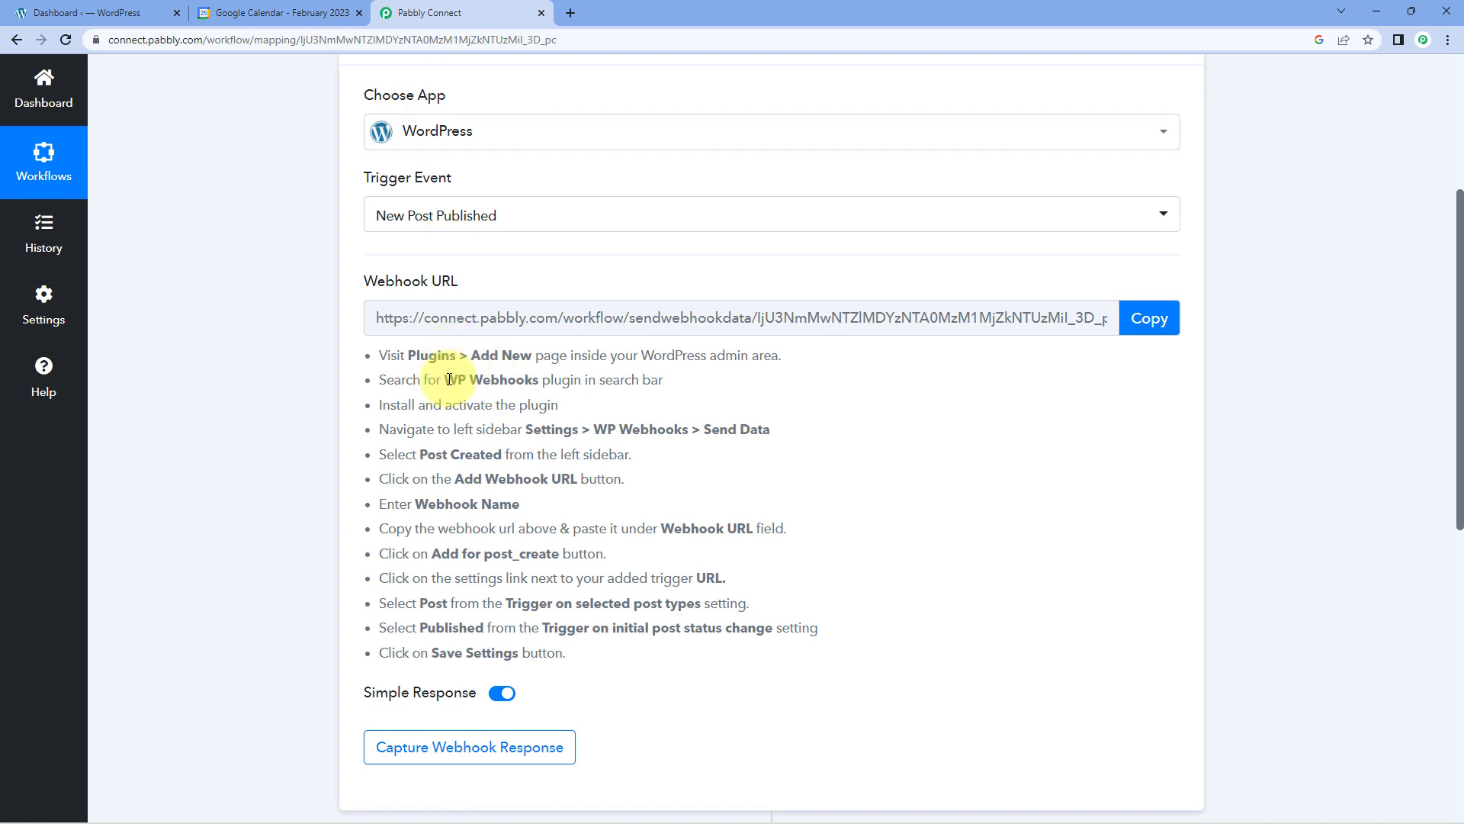
{"action": "left_click_drag", "start_coordinate": [444, 380], "coordinate": [539, 380]}
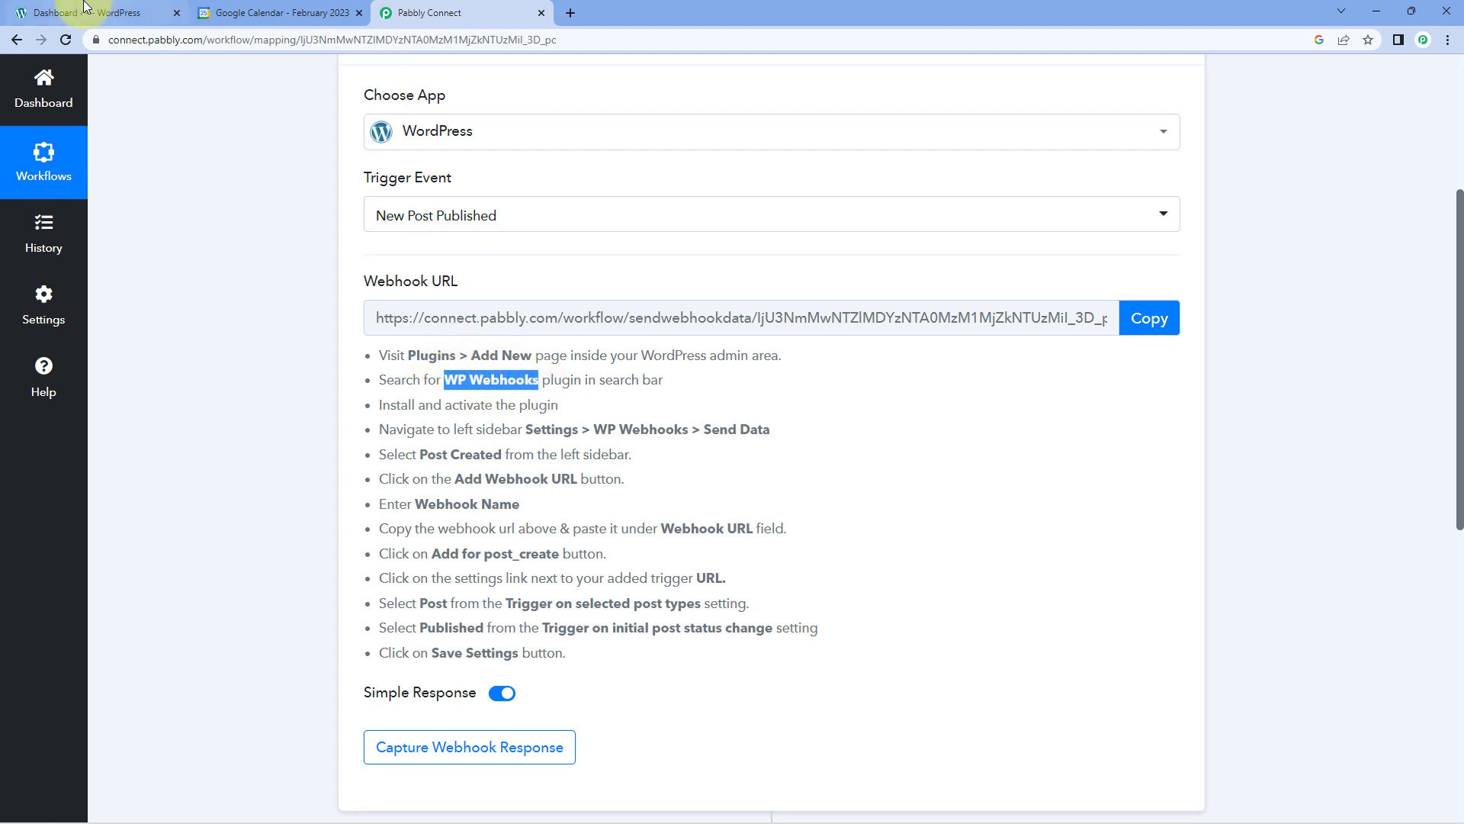
Switch to the WordPress admin and search the installed plugins for WP Webhooks.
{"action": "left_click", "coordinate": [125, 17]}
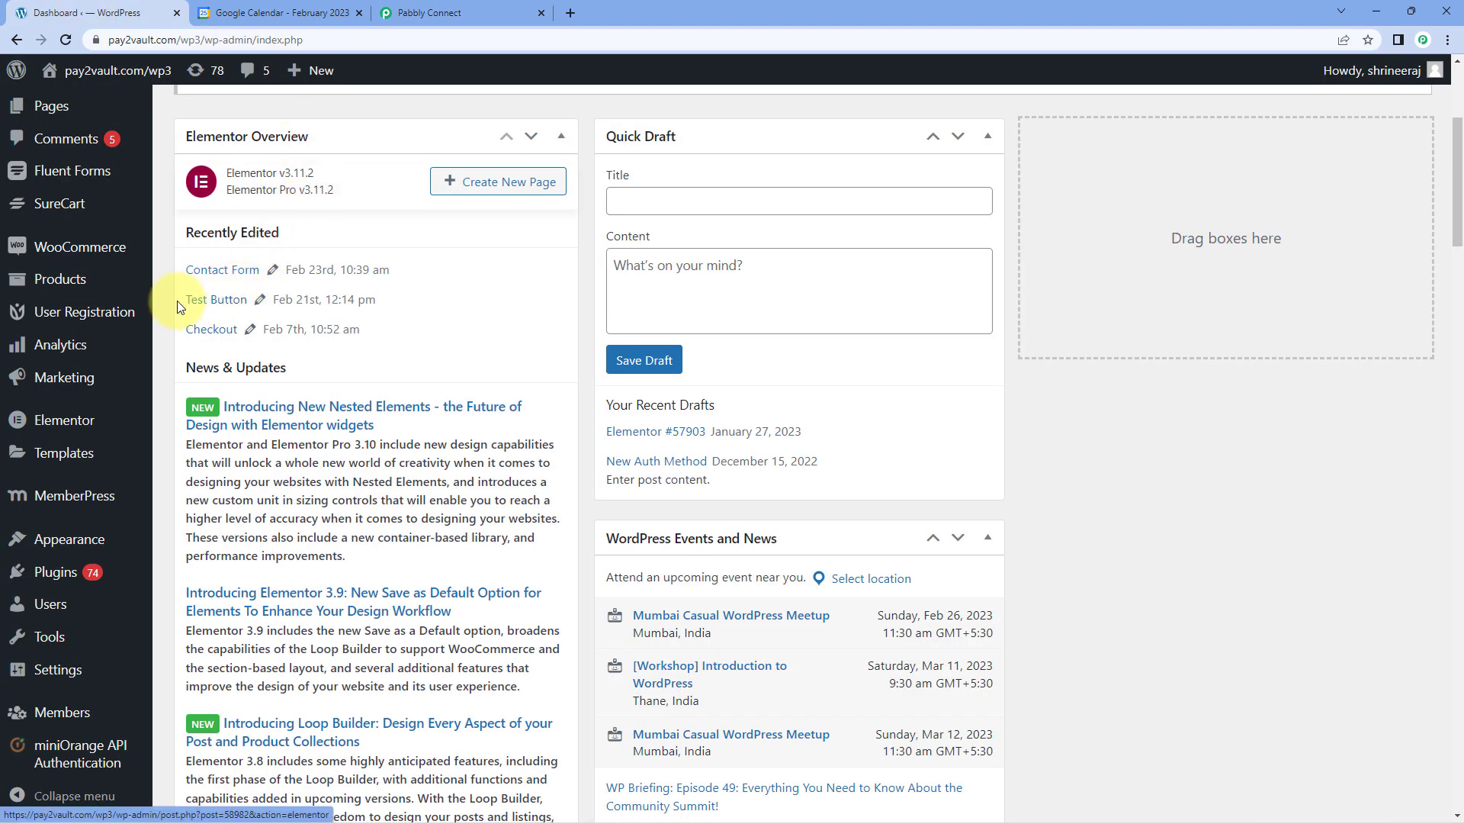
{"action": "mouse_move", "coordinate": [64, 571]}
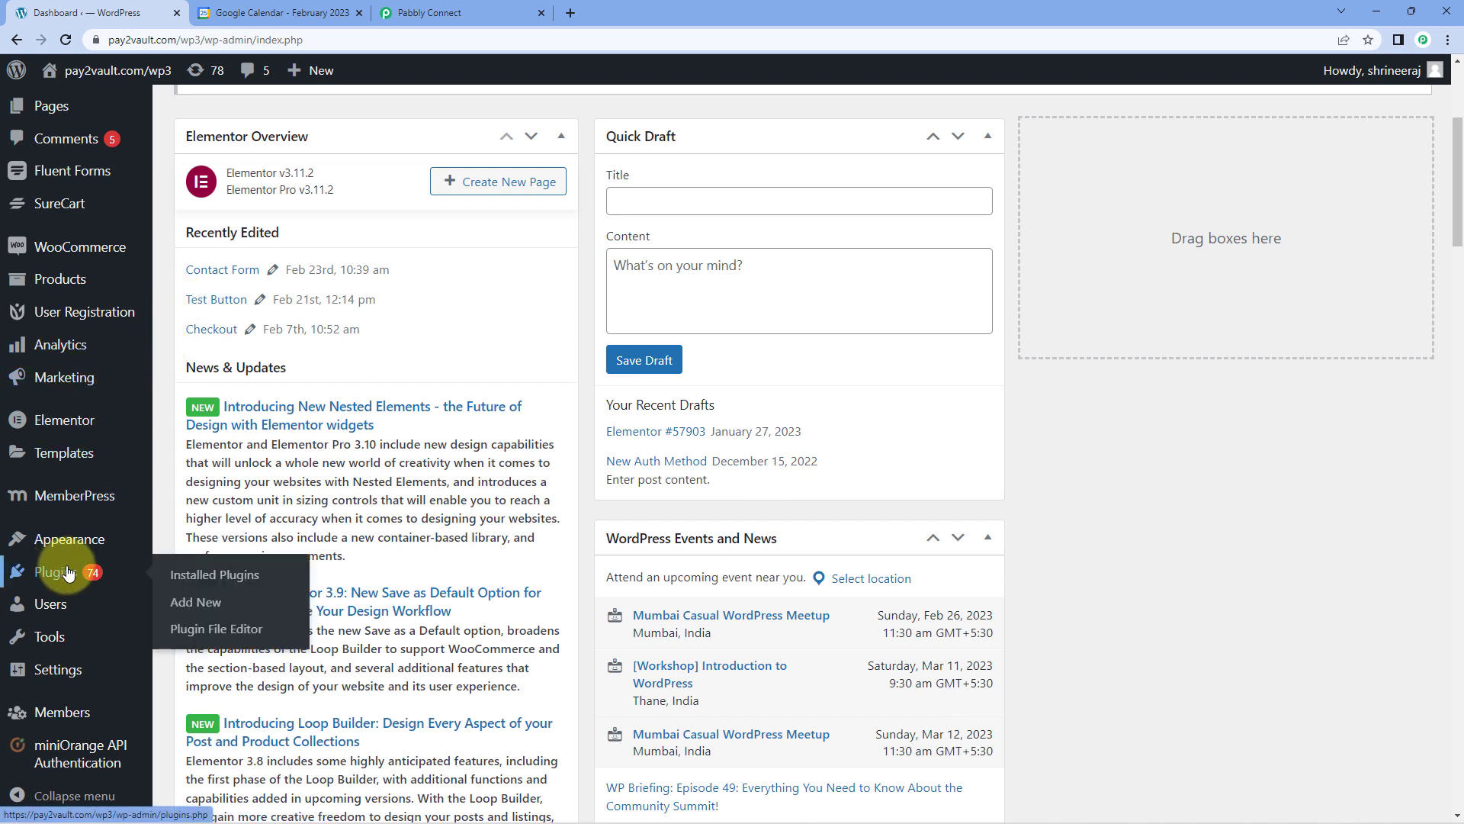
{"action": "left_click", "coordinate": [216, 578]}
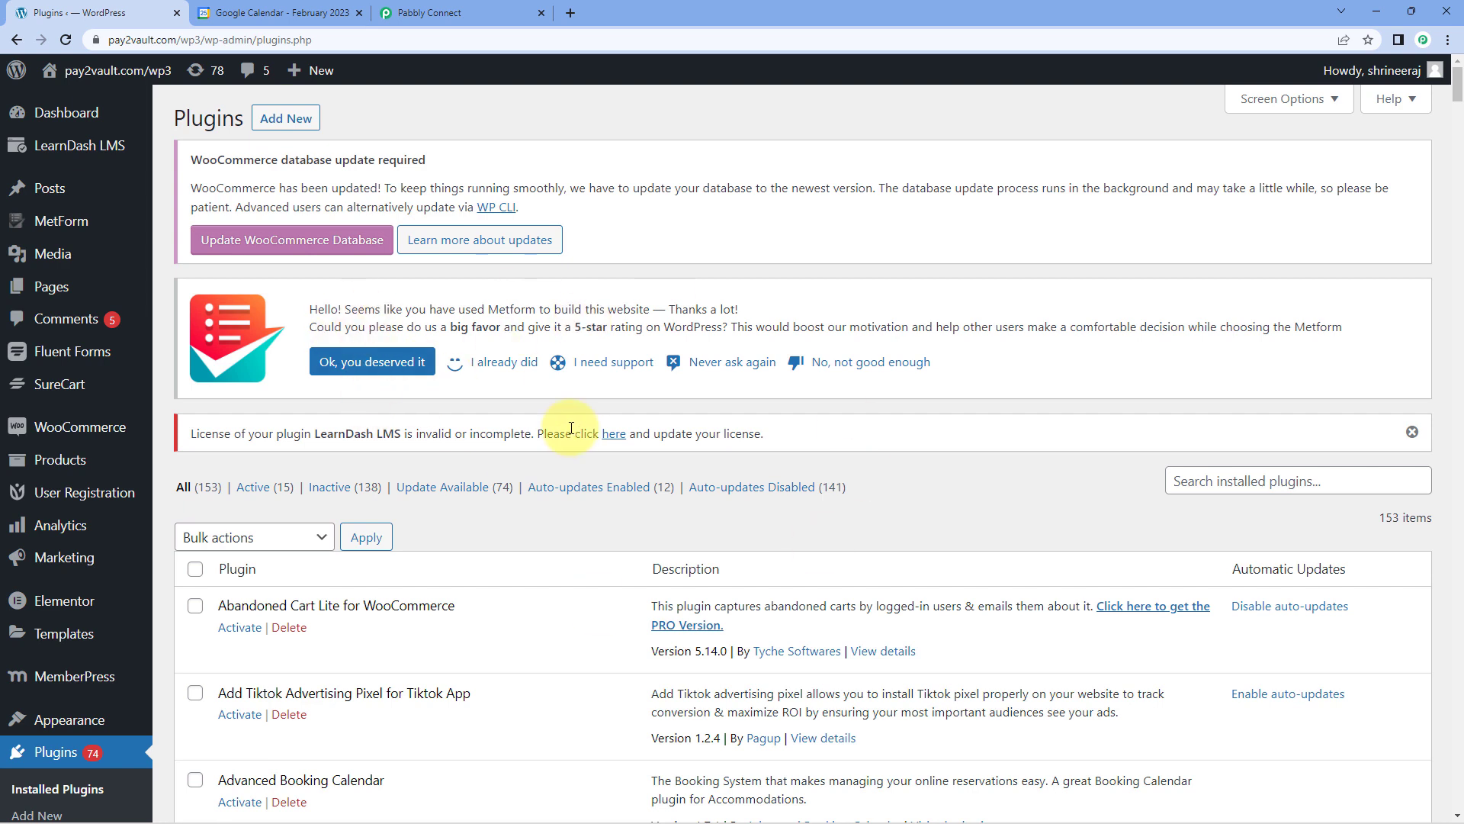
{"action": "scroll", "coordinate": [833, 467], "scroll_direction": "down", "scroll_amount": 1}
{"action": "left_click", "coordinate": [1266, 403]}
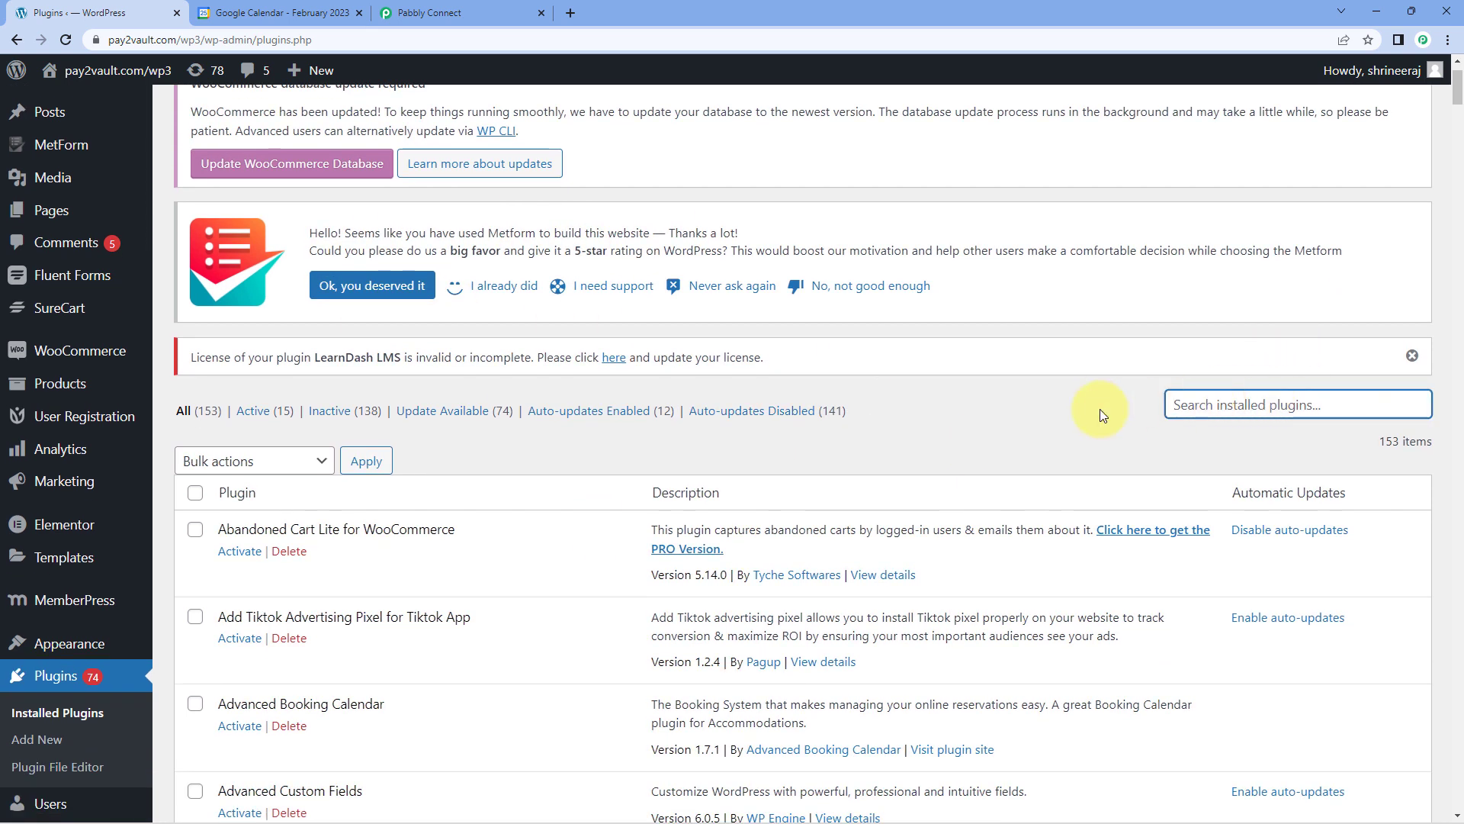
{"action": "type", "text": "WP Webhook"}
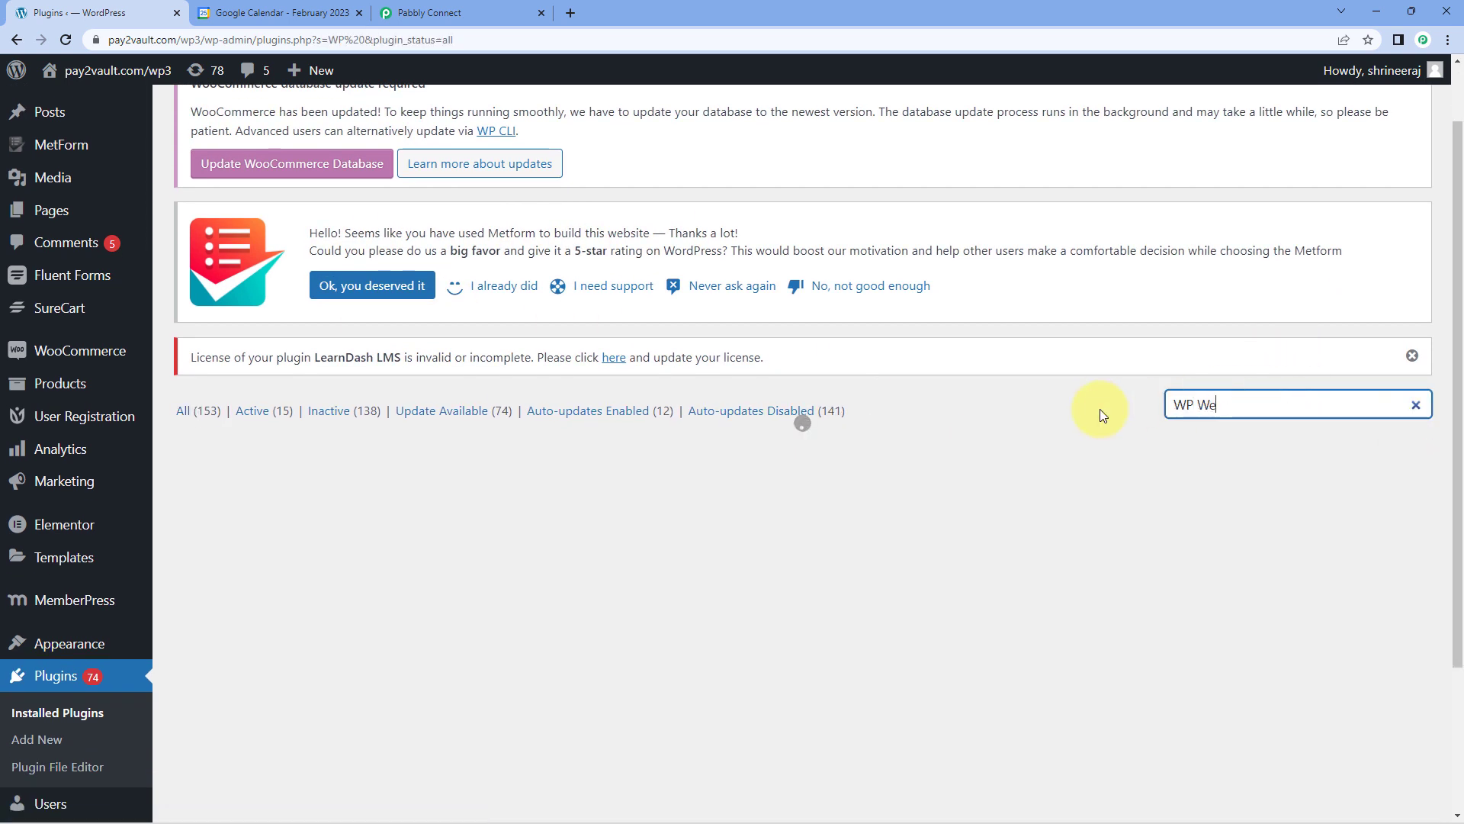
{"action": "type", "text": "s"}
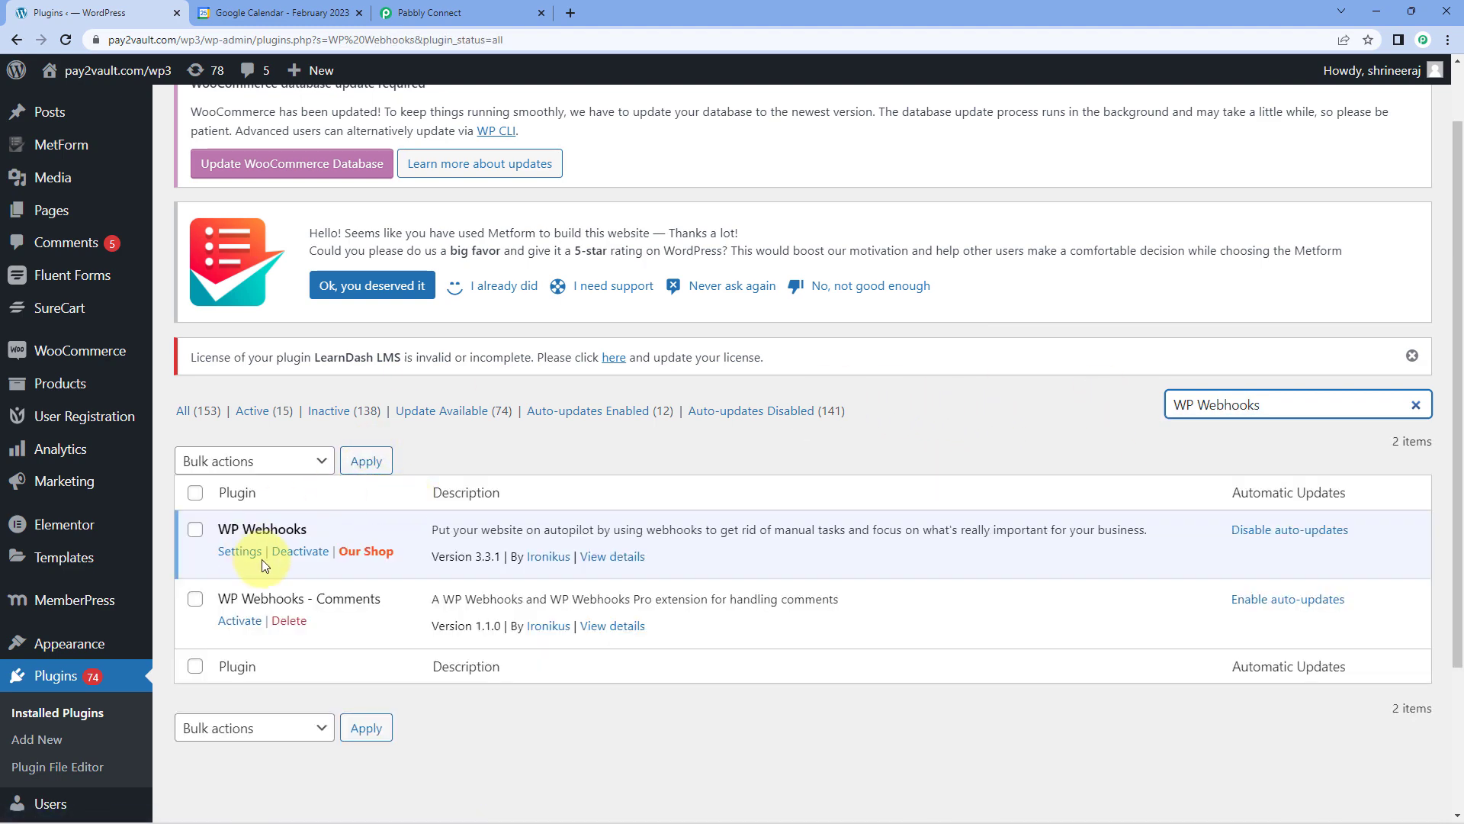
Open the settings of the WP Webhooks plugin and go to its Send Data triggers.
{"action": "scroll", "coordinate": [274, 534], "scroll_direction": "down", "scroll_amount": 1}
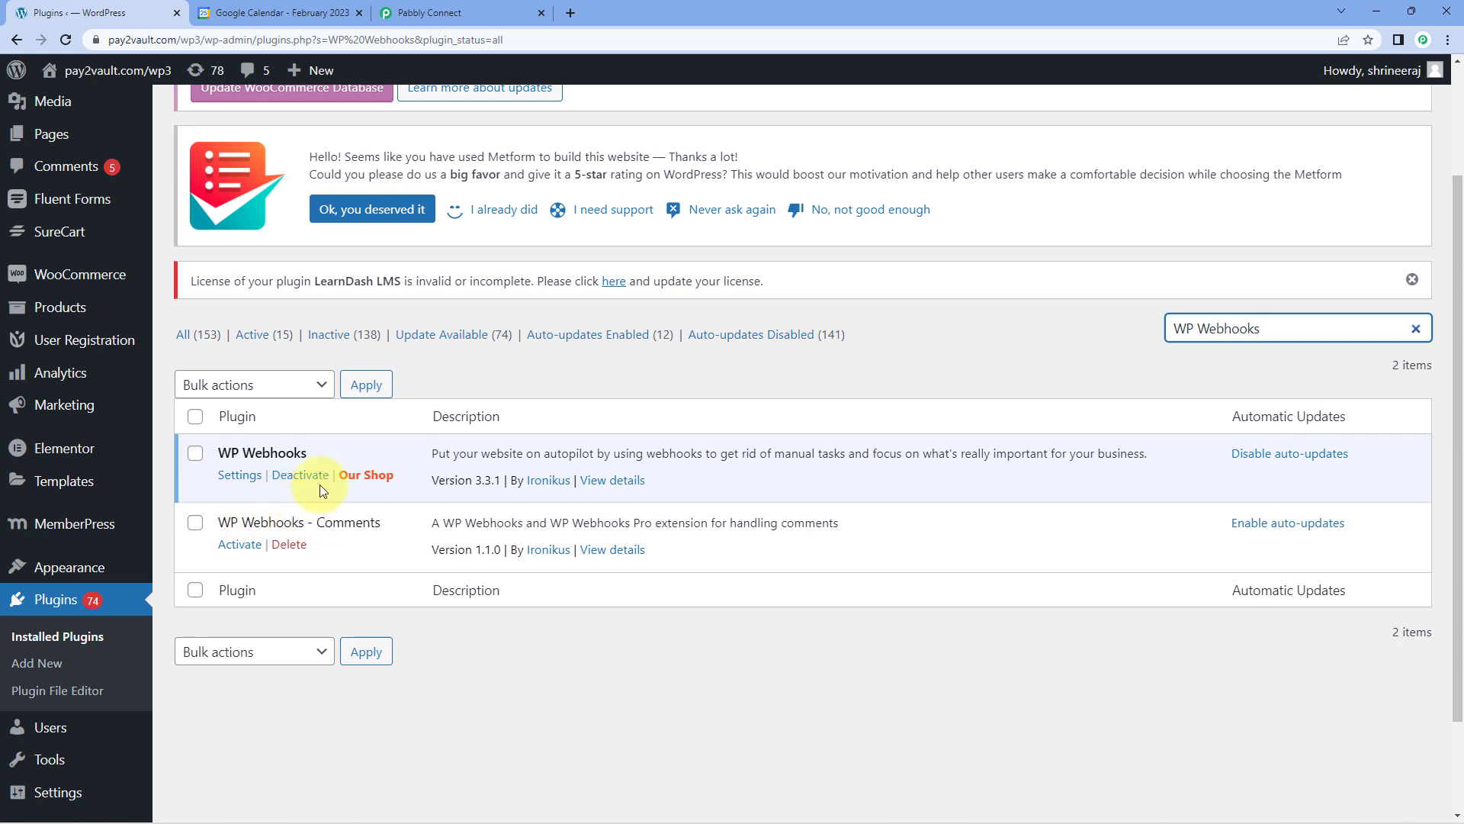
{"action": "left_click", "coordinate": [248, 480]}
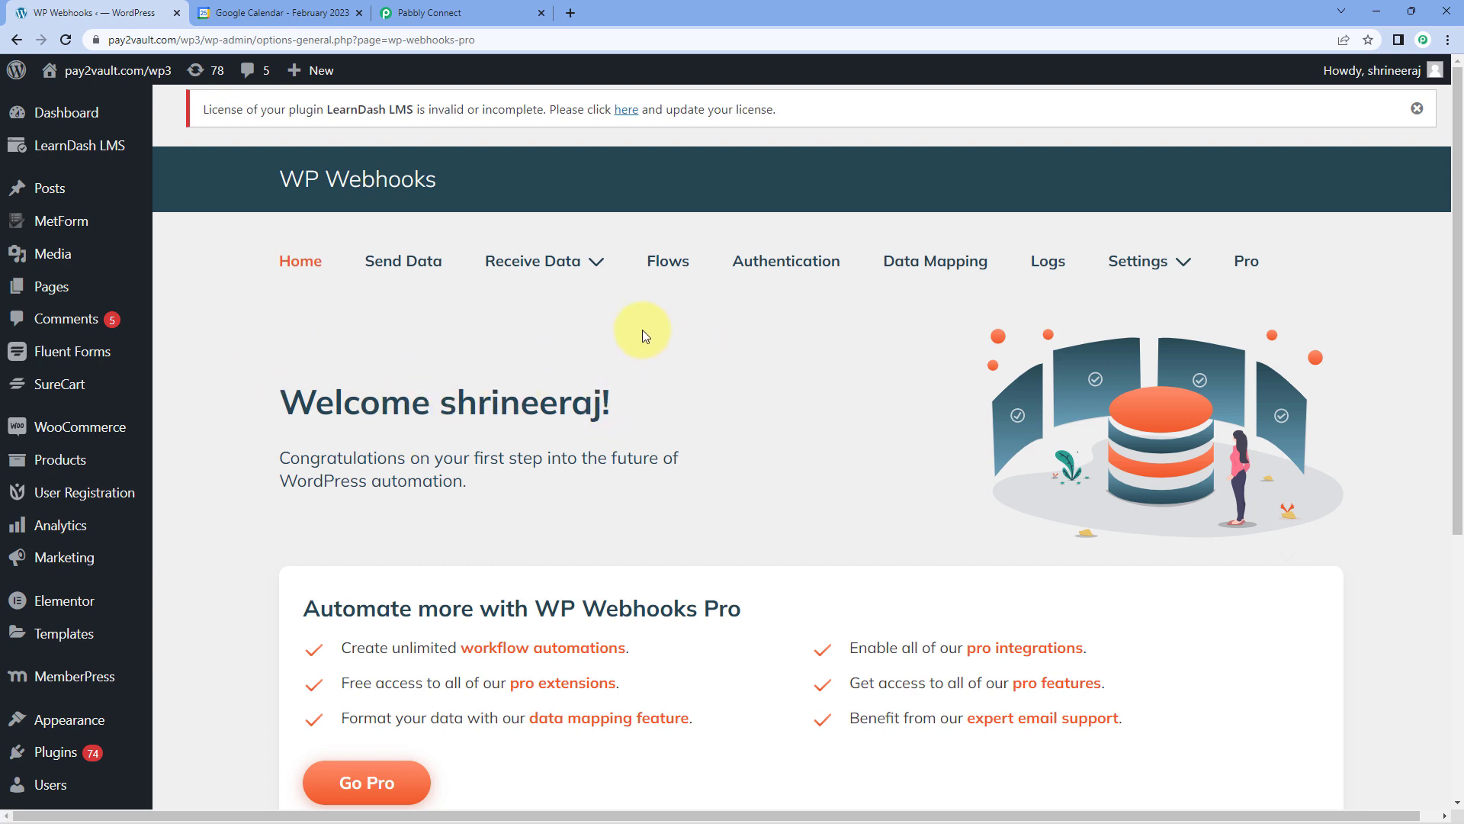
{"action": "left_click", "coordinate": [408, 264]}
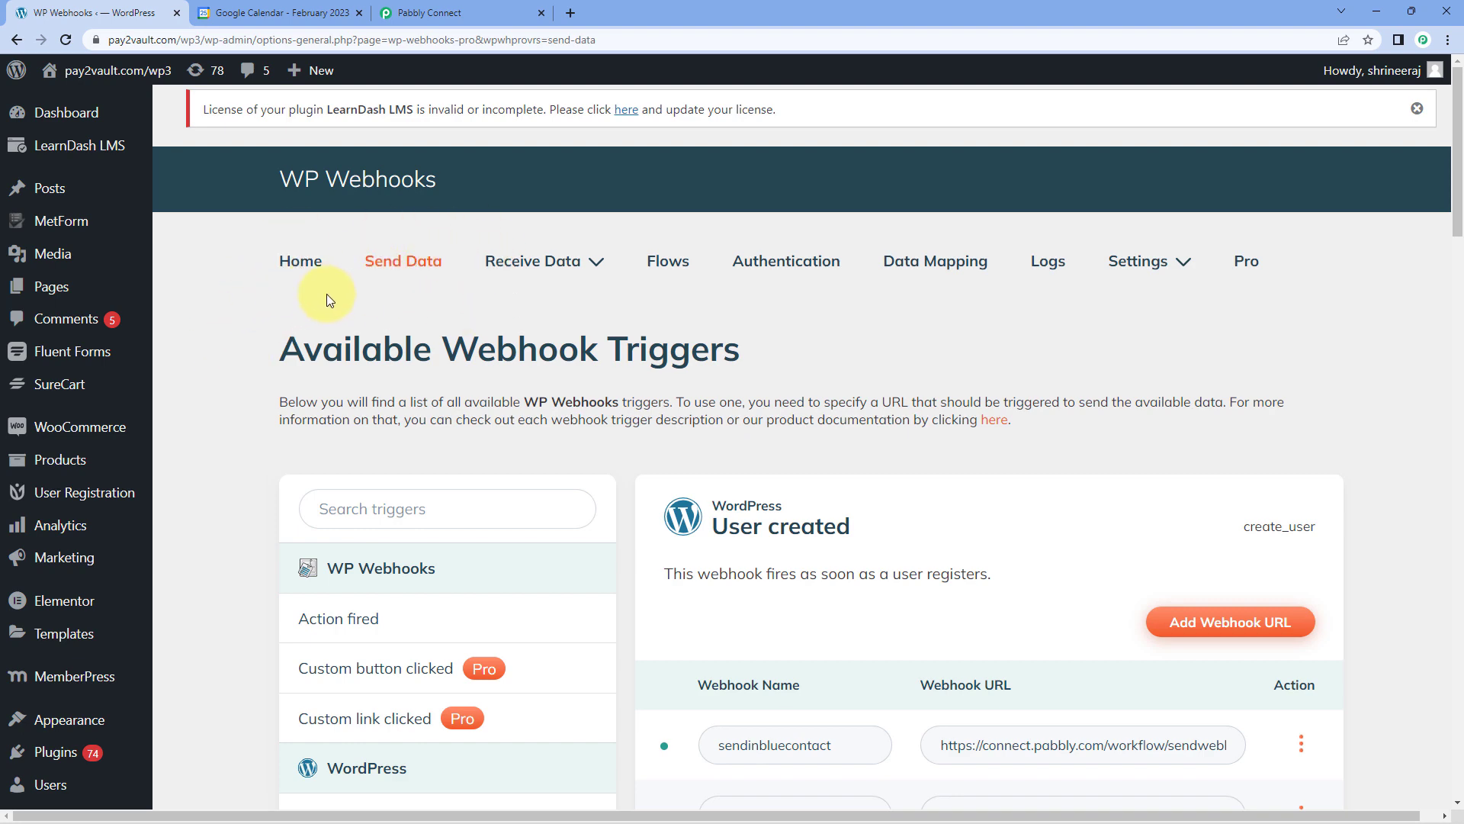
{"action": "scroll", "coordinate": [297, 294], "scroll_direction": "down", "scroll_amount": 4}
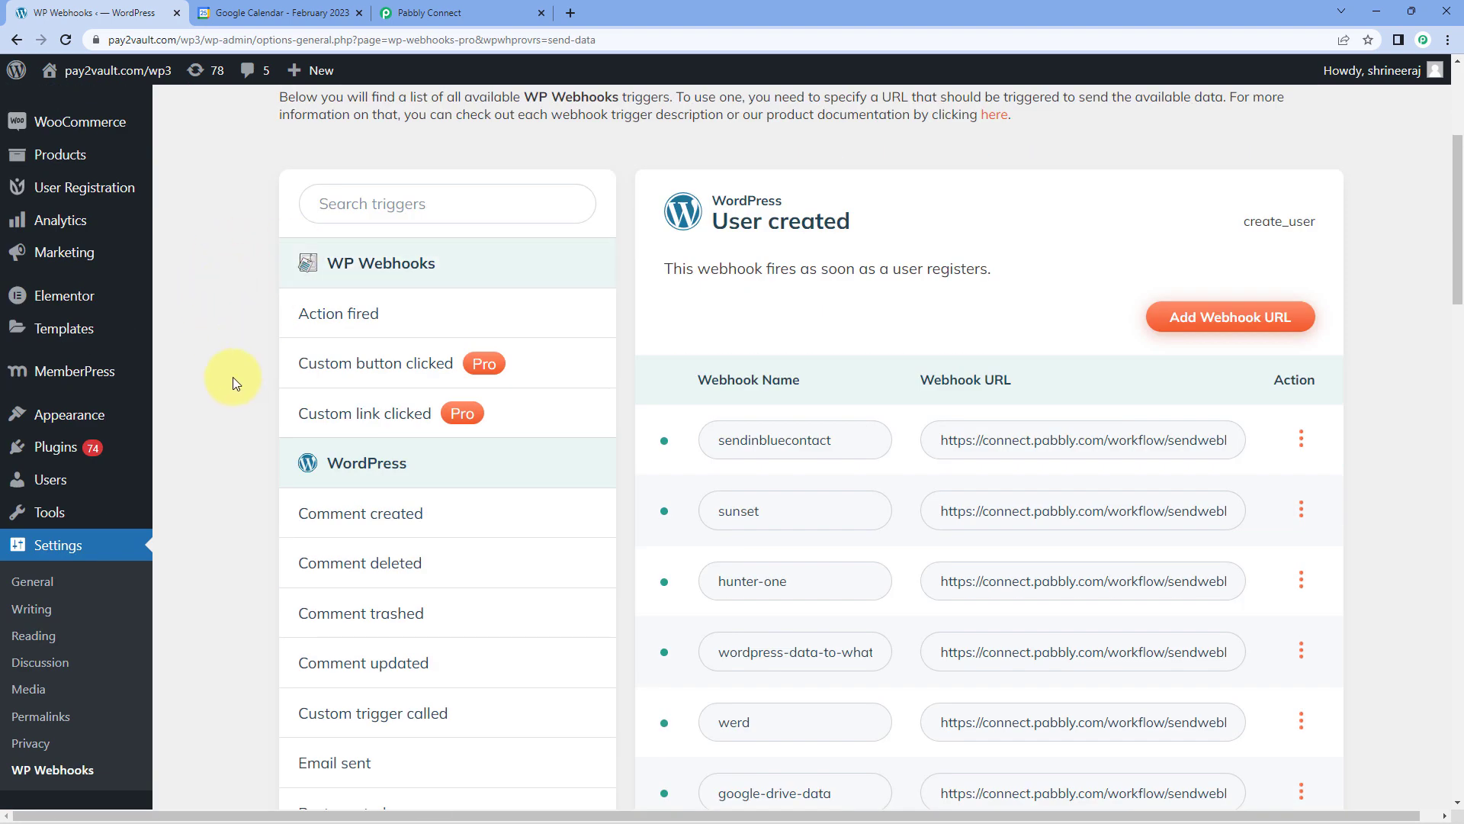
Select the WordPress Post created trigger and start a new webhook URL named Google Calendar.
{"action": "scroll", "coordinate": [244, 388], "scroll_direction": "down", "scroll_amount": 1}
{"action": "scroll", "coordinate": [238, 367], "scroll_direction": "down", "scroll_amount": 2}
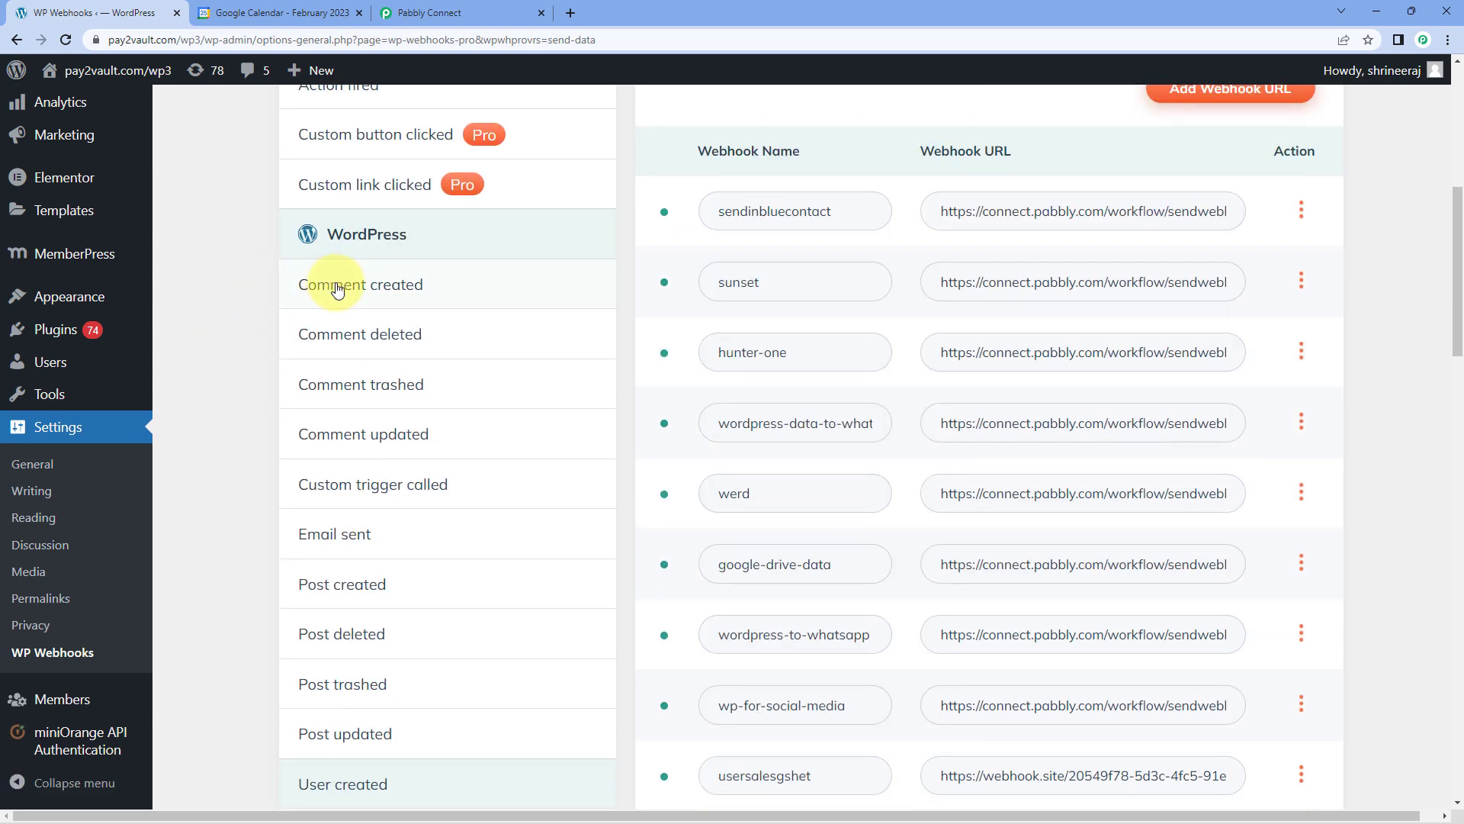
{"action": "scroll", "coordinate": [272, 411], "scroll_direction": "down", "scroll_amount": 1}
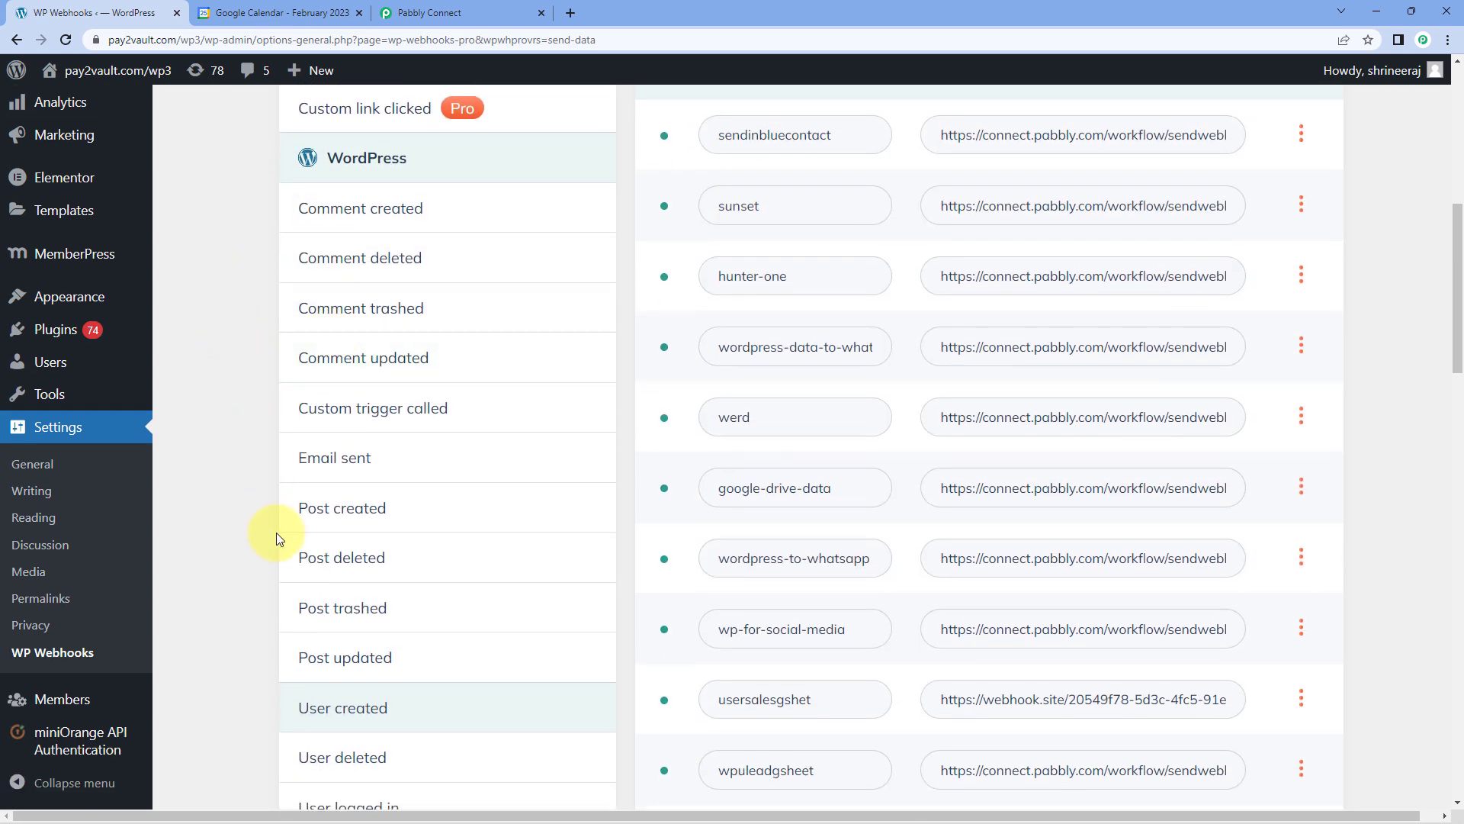
{"action": "left_click", "coordinate": [395, 511]}
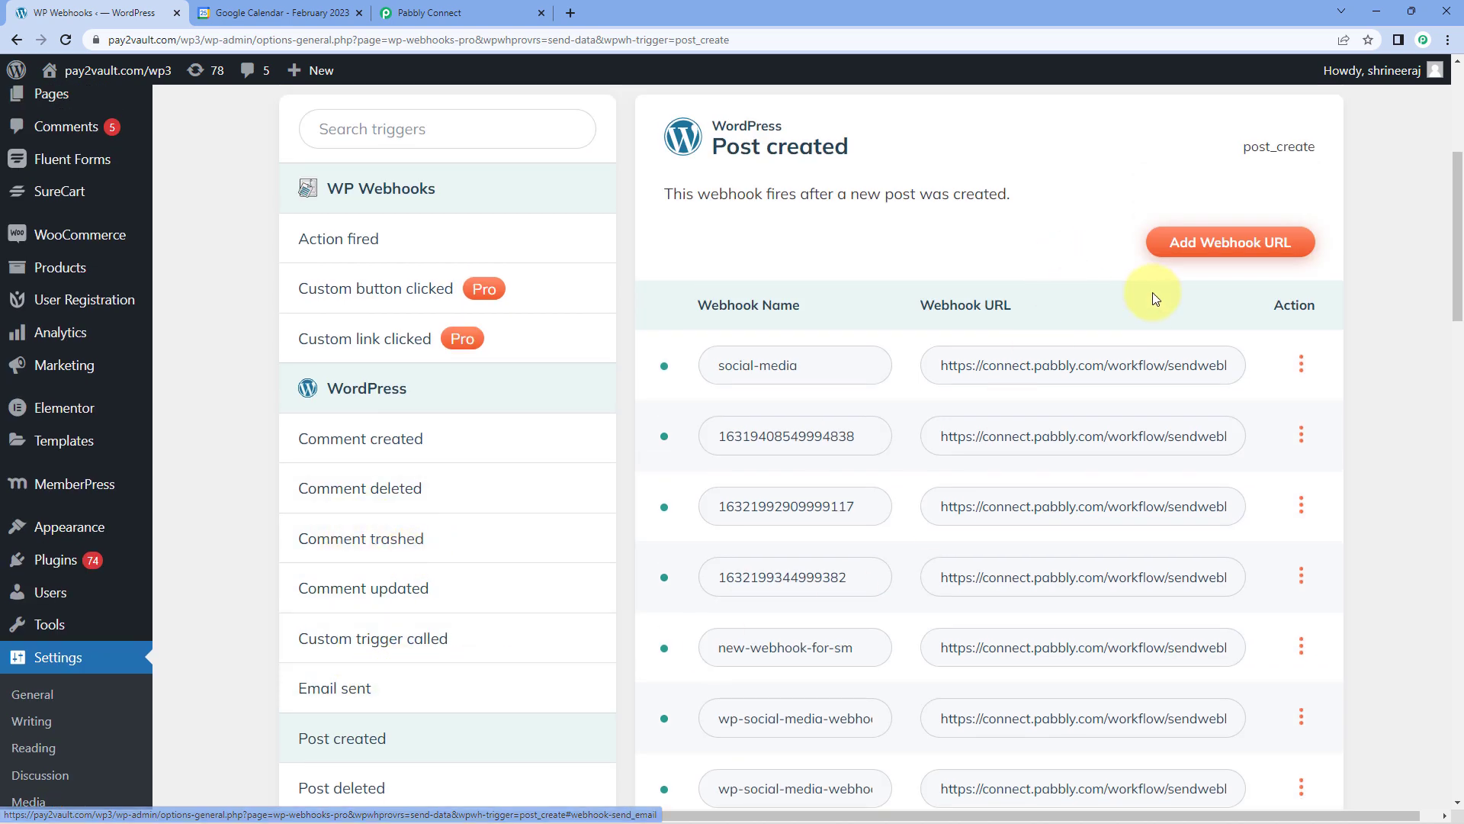
{"action": "left_click", "coordinate": [1205, 244]}
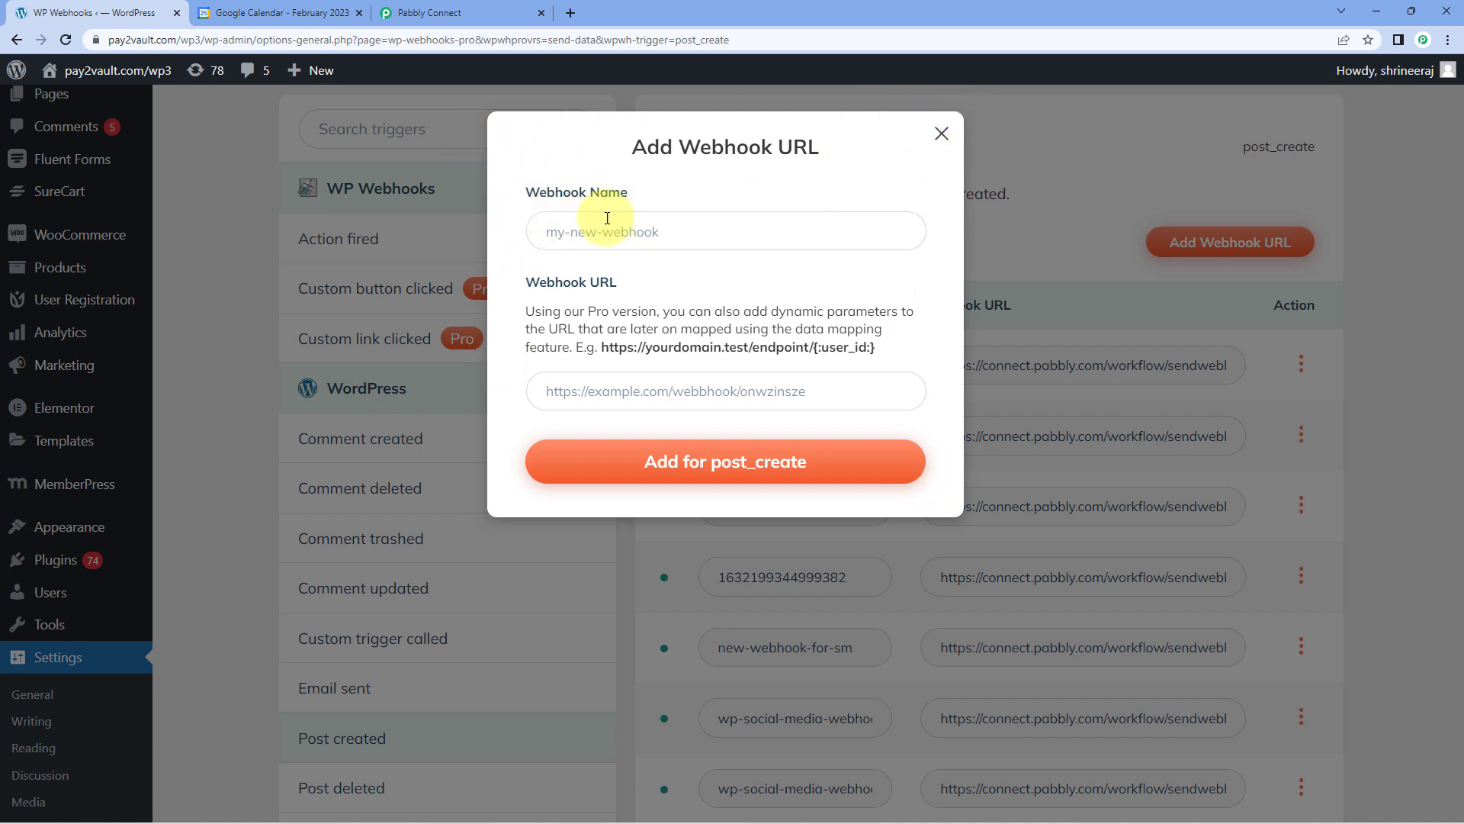
{"action": "left_click", "coordinate": [642, 229]}
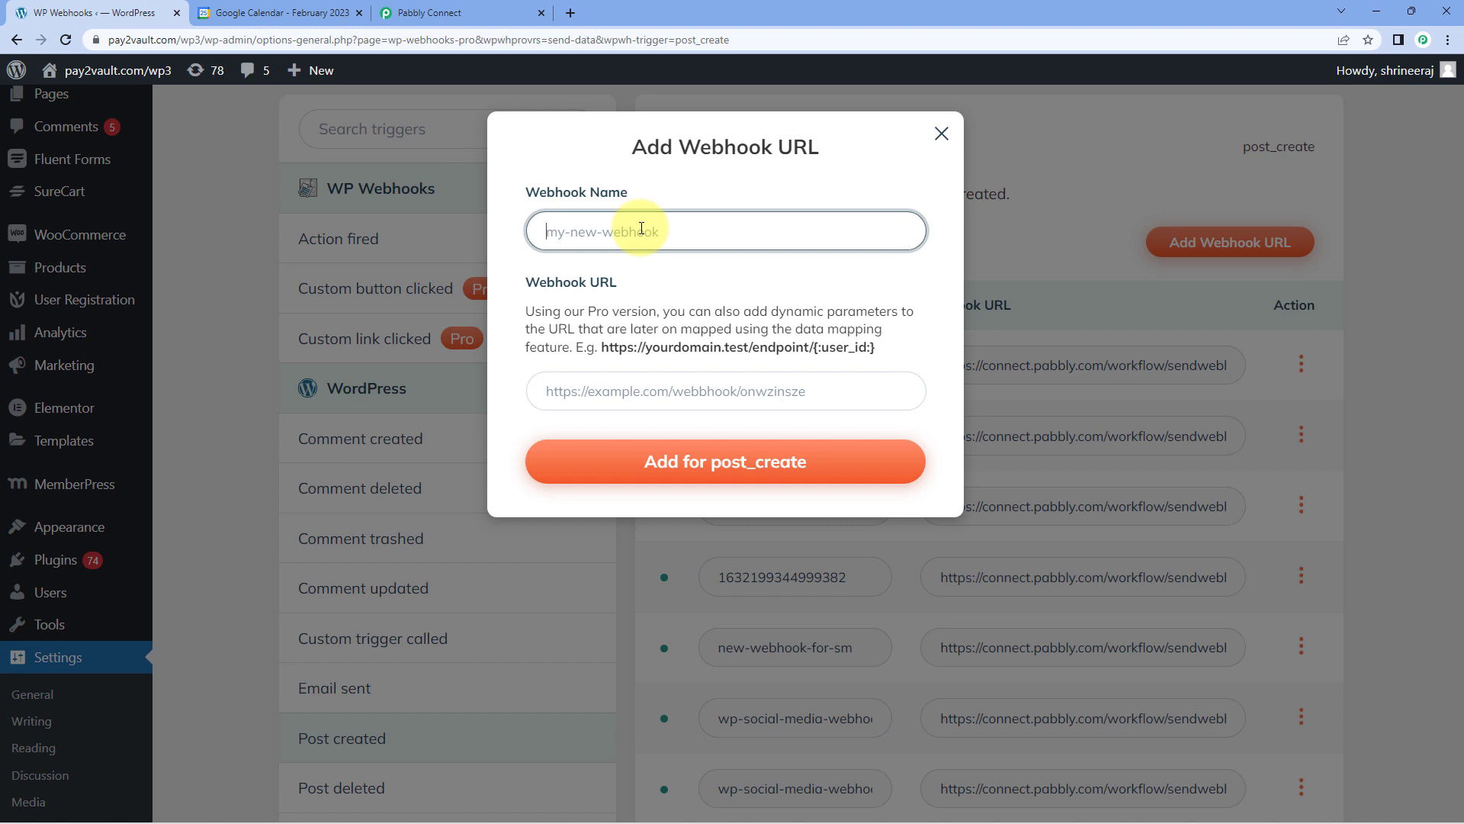
{"action": "type", "text": "Google Calendar"}
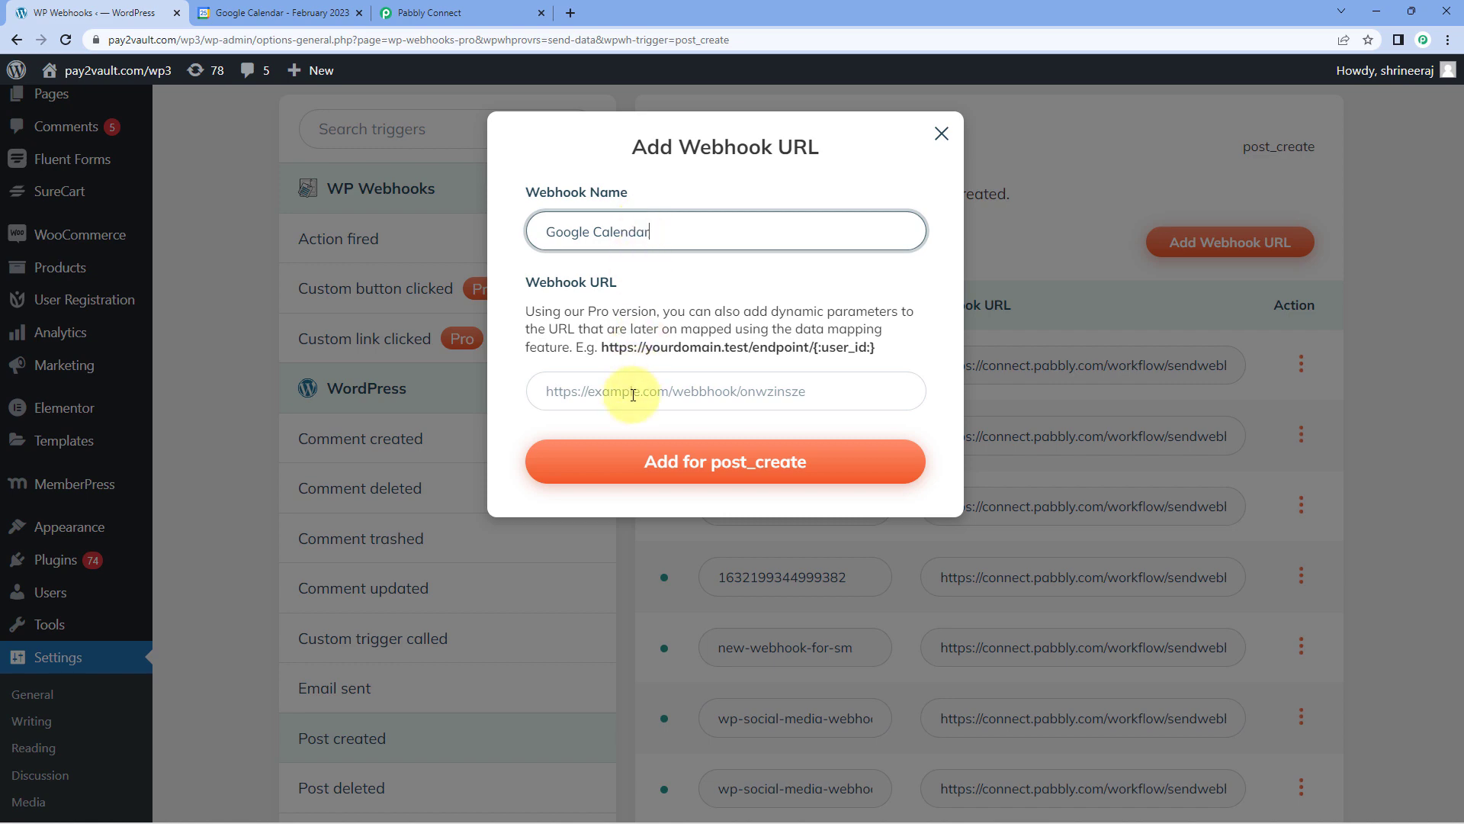
Copy the webhook URL from the Pabbly Connect trigger, paste it as the new webhook's URL and add it for post_create.
{"action": "left_click", "coordinate": [441, 12]}
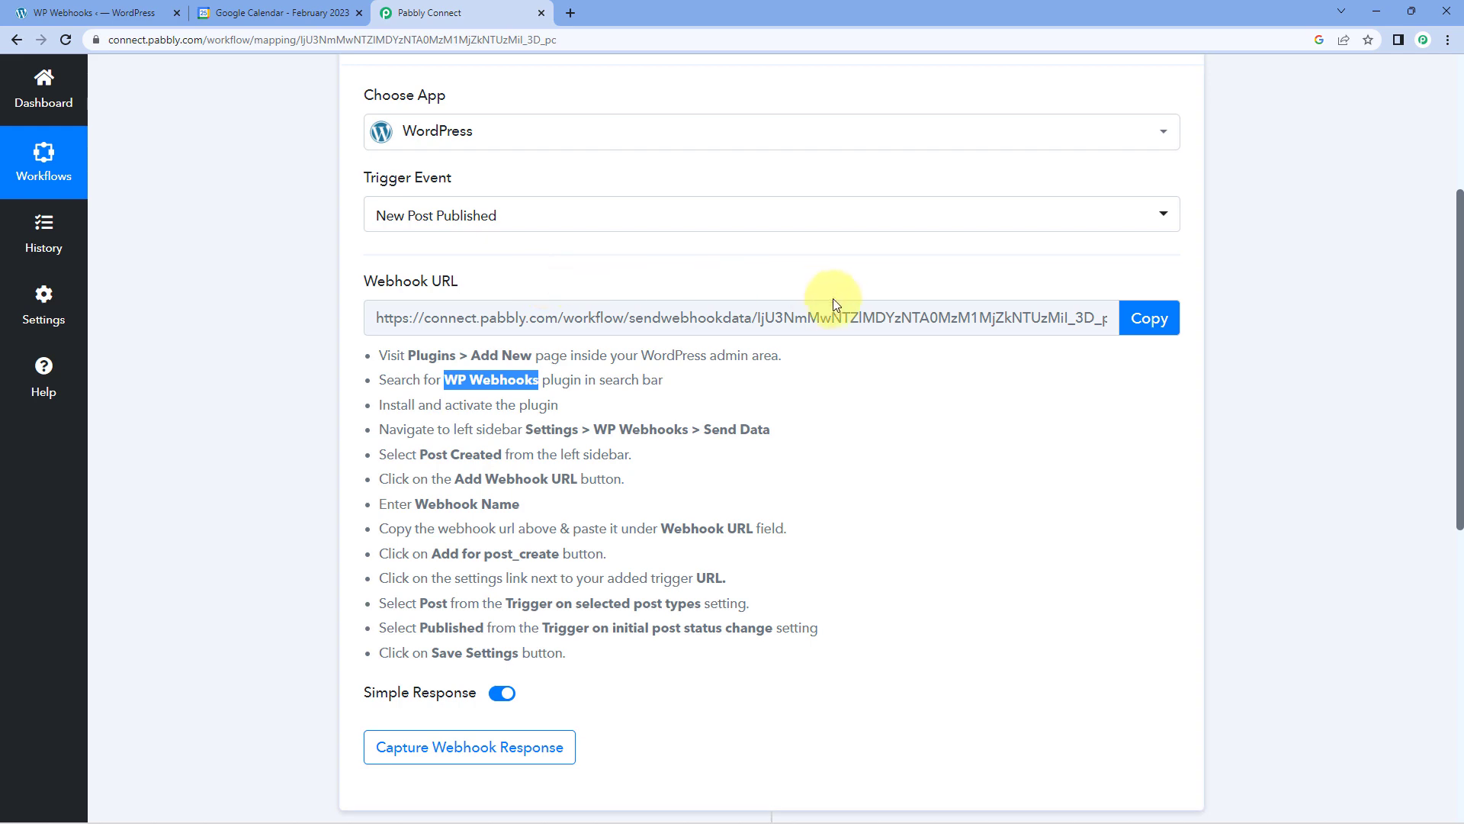
{"action": "left_click", "coordinate": [1144, 317]}
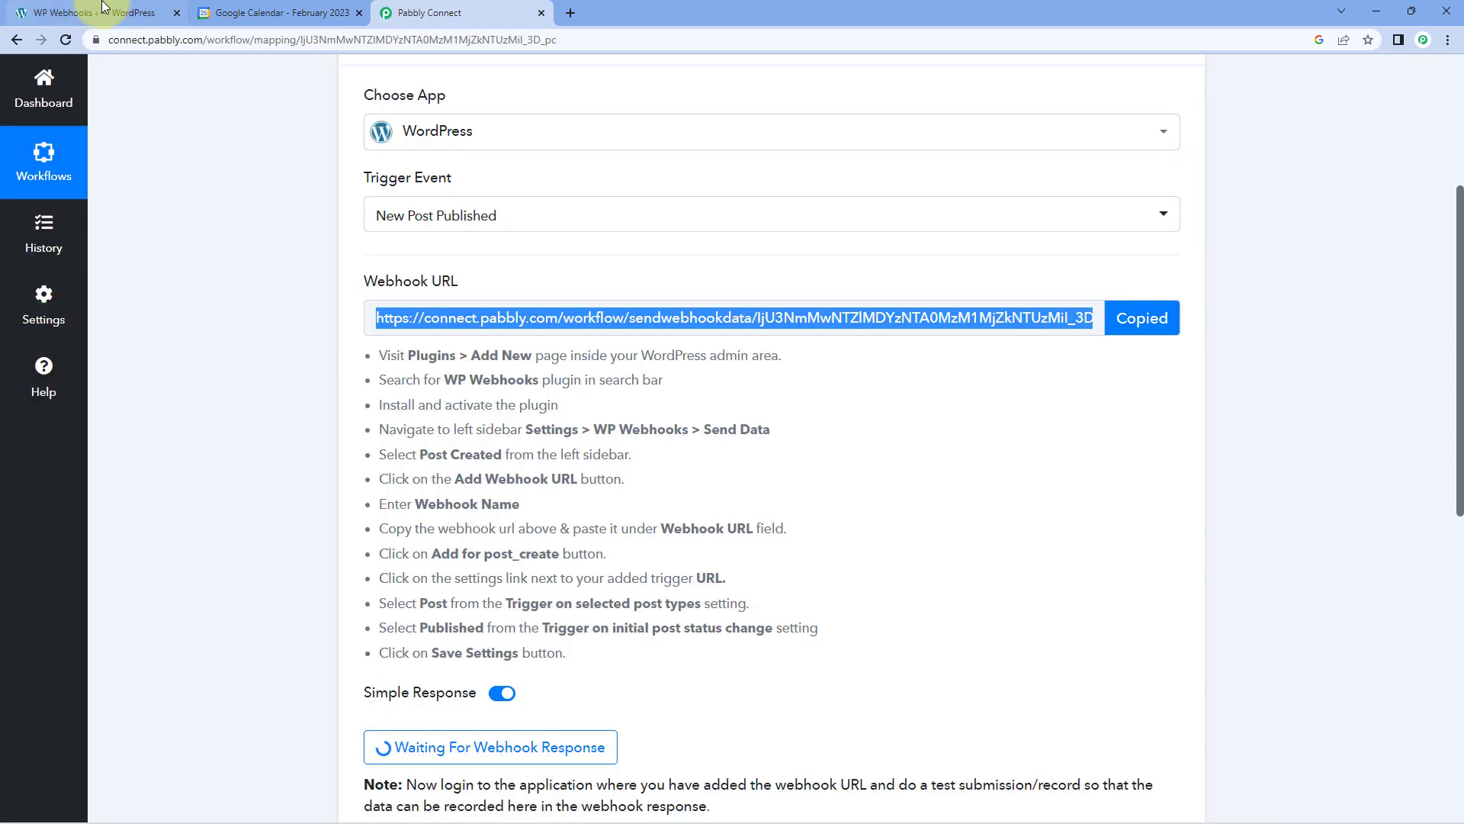
{"action": "left_click", "coordinate": [99, 12]}
{"action": "left_click", "coordinate": [588, 385]}
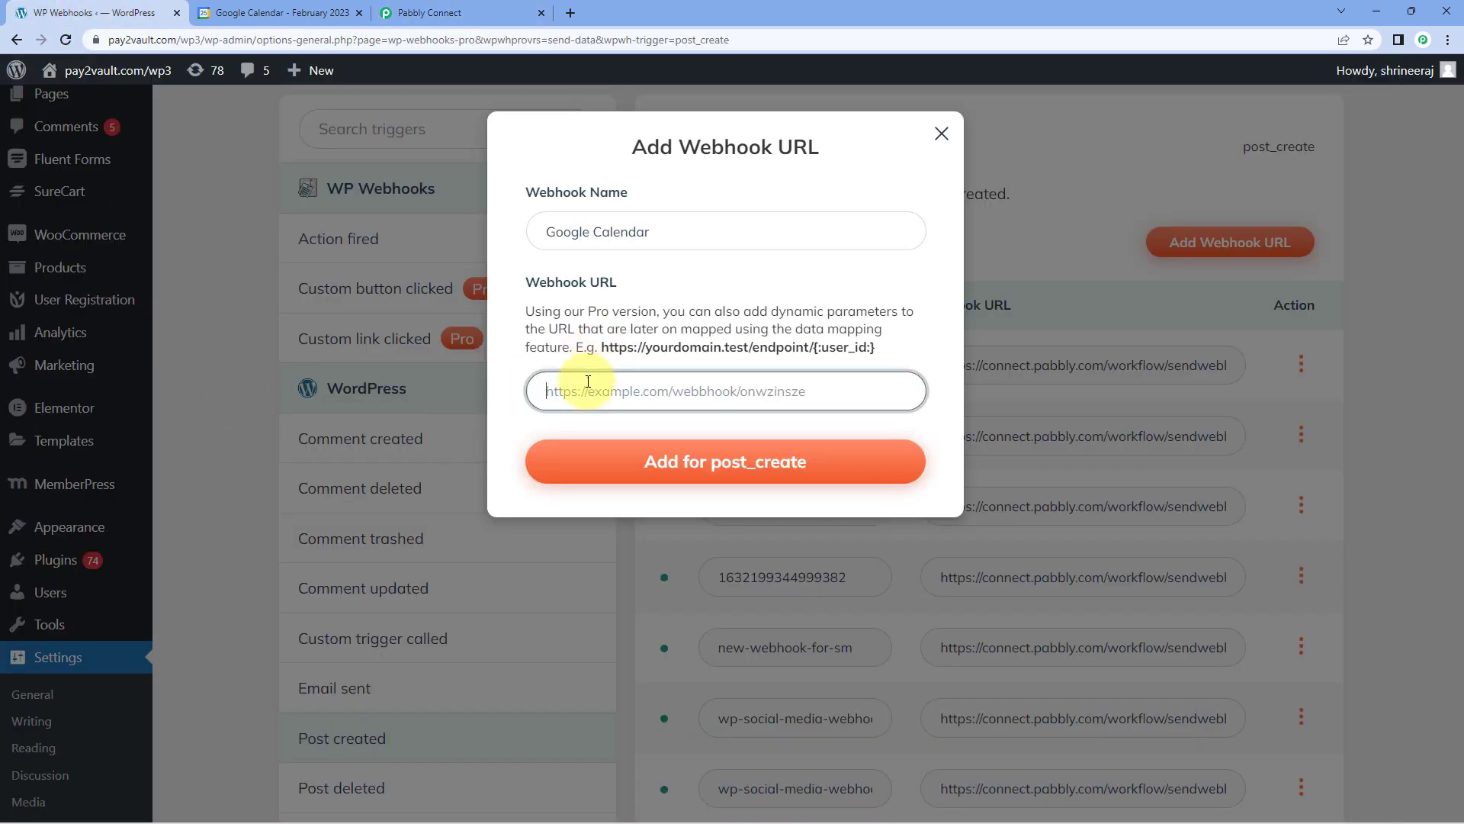
{"action": "right_click", "coordinate": [588, 385]}
{"action": "left_click", "coordinate": [642, 478]}
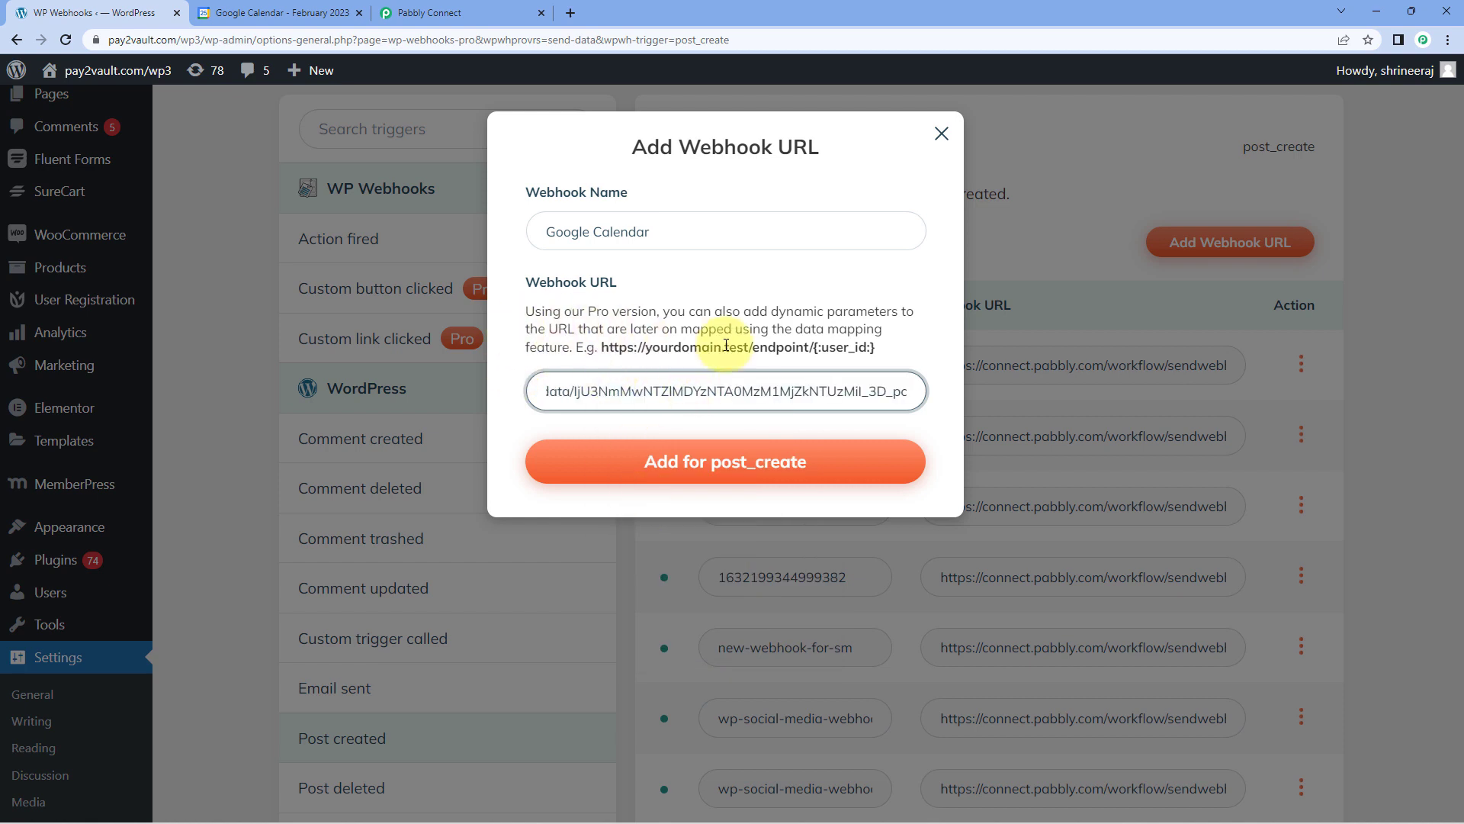
{"action": "left_click", "coordinate": [706, 471]}
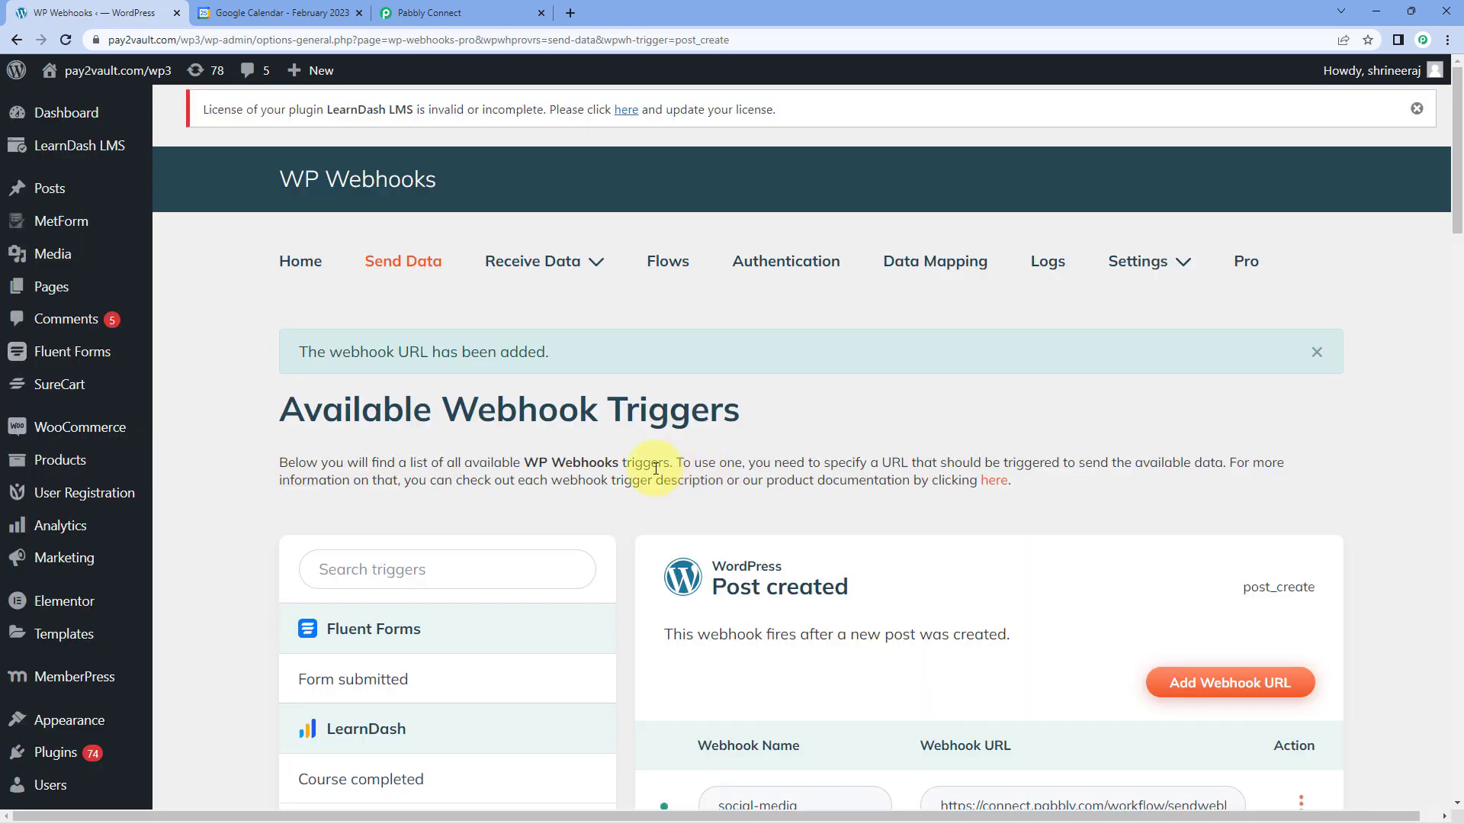
Find the google-calendar webhook in the Post created list and open its settings.
{"action": "scroll", "coordinate": [660, 439], "scroll_direction": "down", "scroll_amount": 10}
{"action": "scroll", "coordinate": [656, 441], "scroll_direction": "down", "scroll_amount": 9}
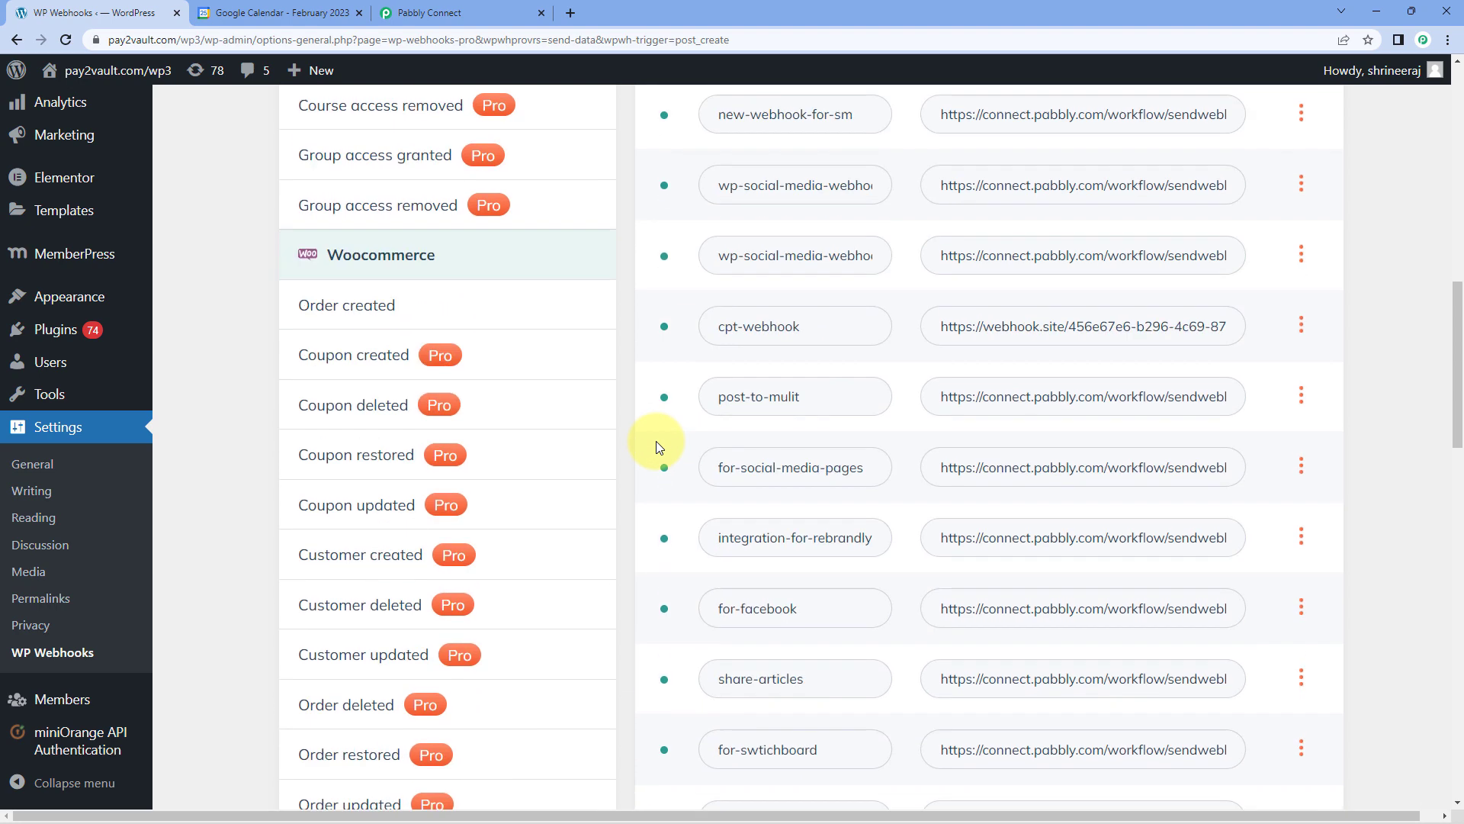
{"action": "scroll", "coordinate": [662, 474], "scroll_direction": "down", "scroll_amount": 7}
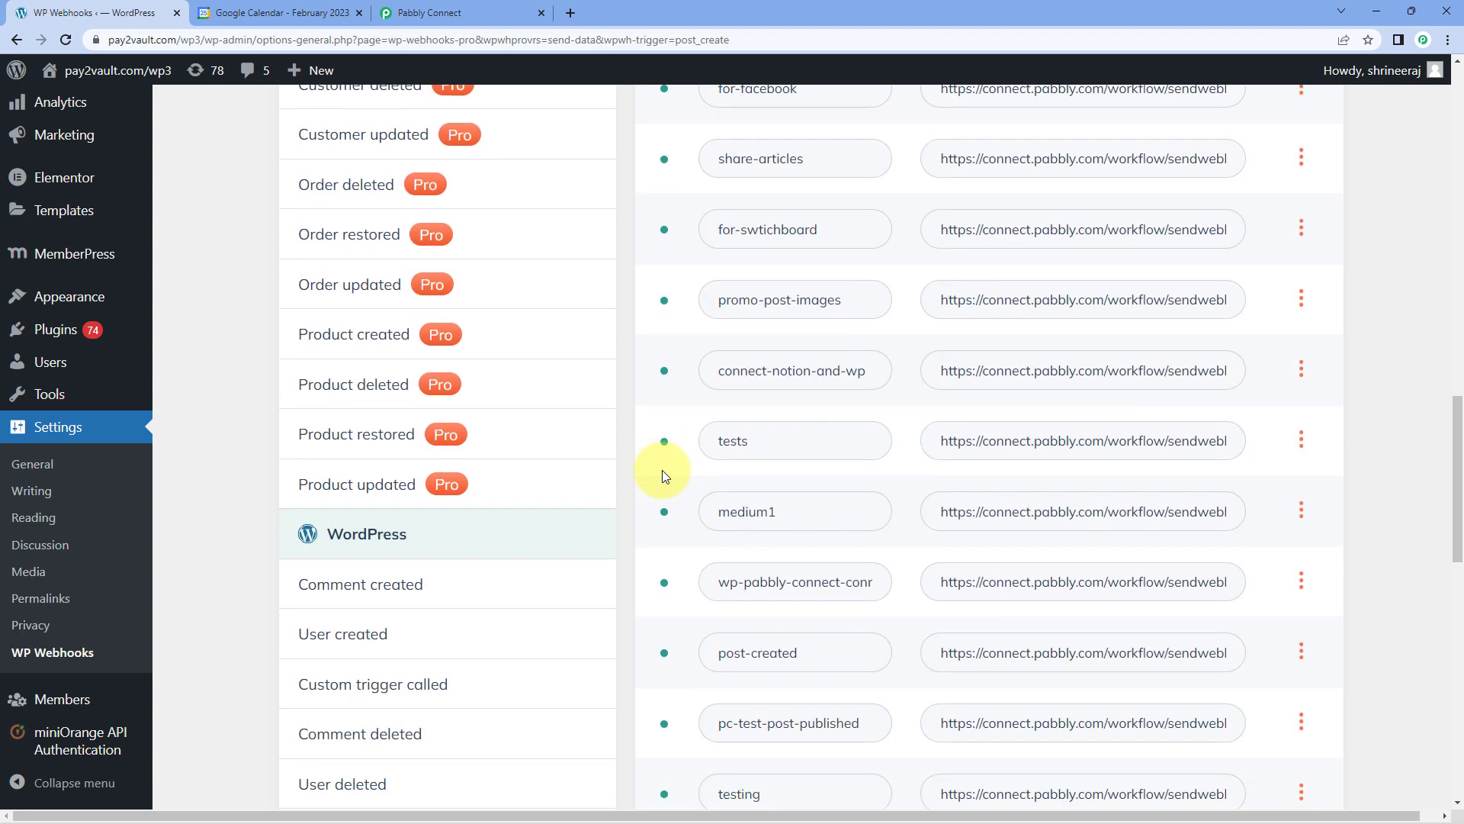
{"action": "scroll", "coordinate": [662, 470], "scroll_direction": "down", "scroll_amount": 6}
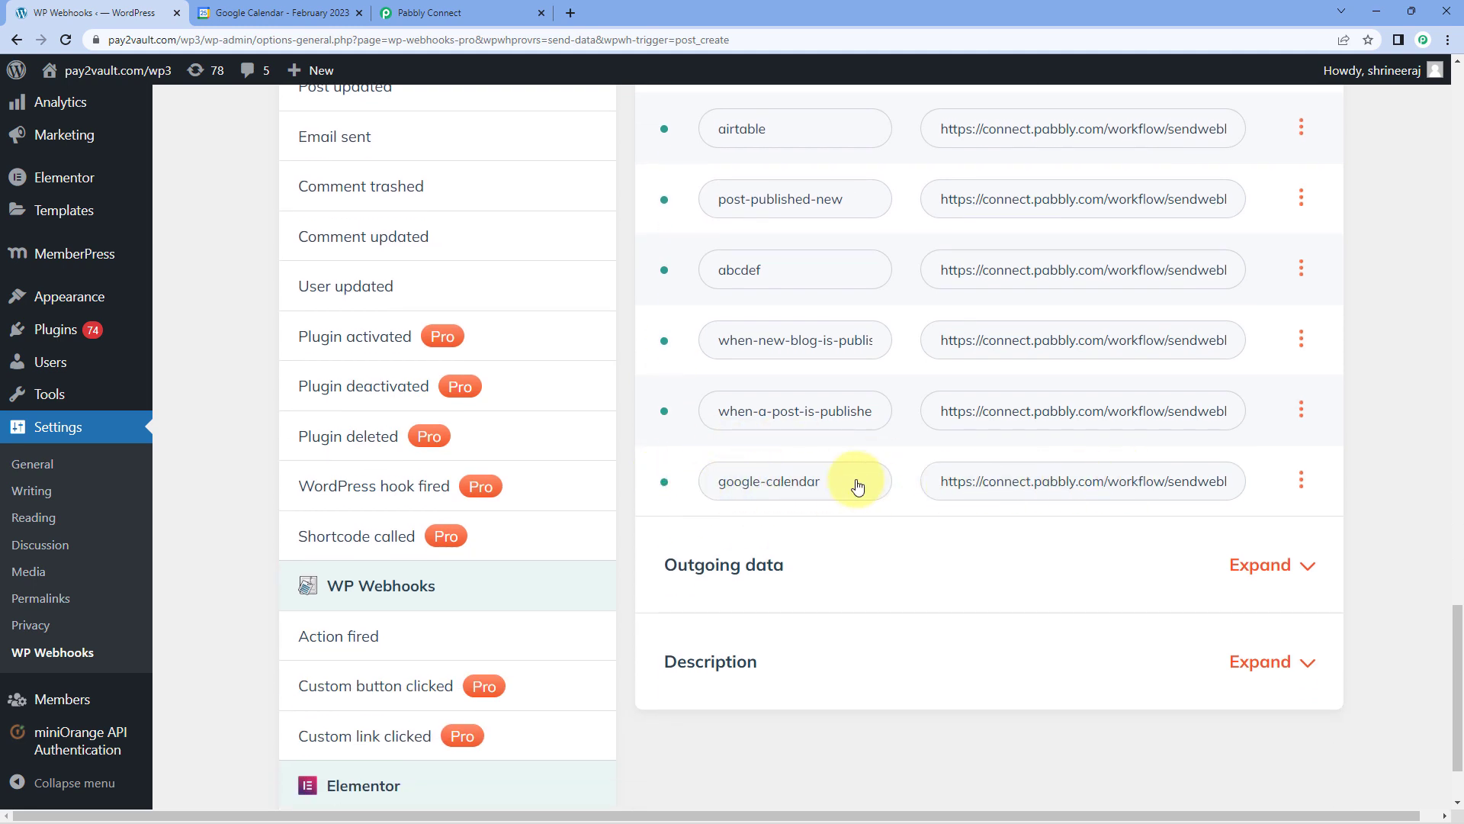
{"action": "left_click", "coordinate": [1302, 481]}
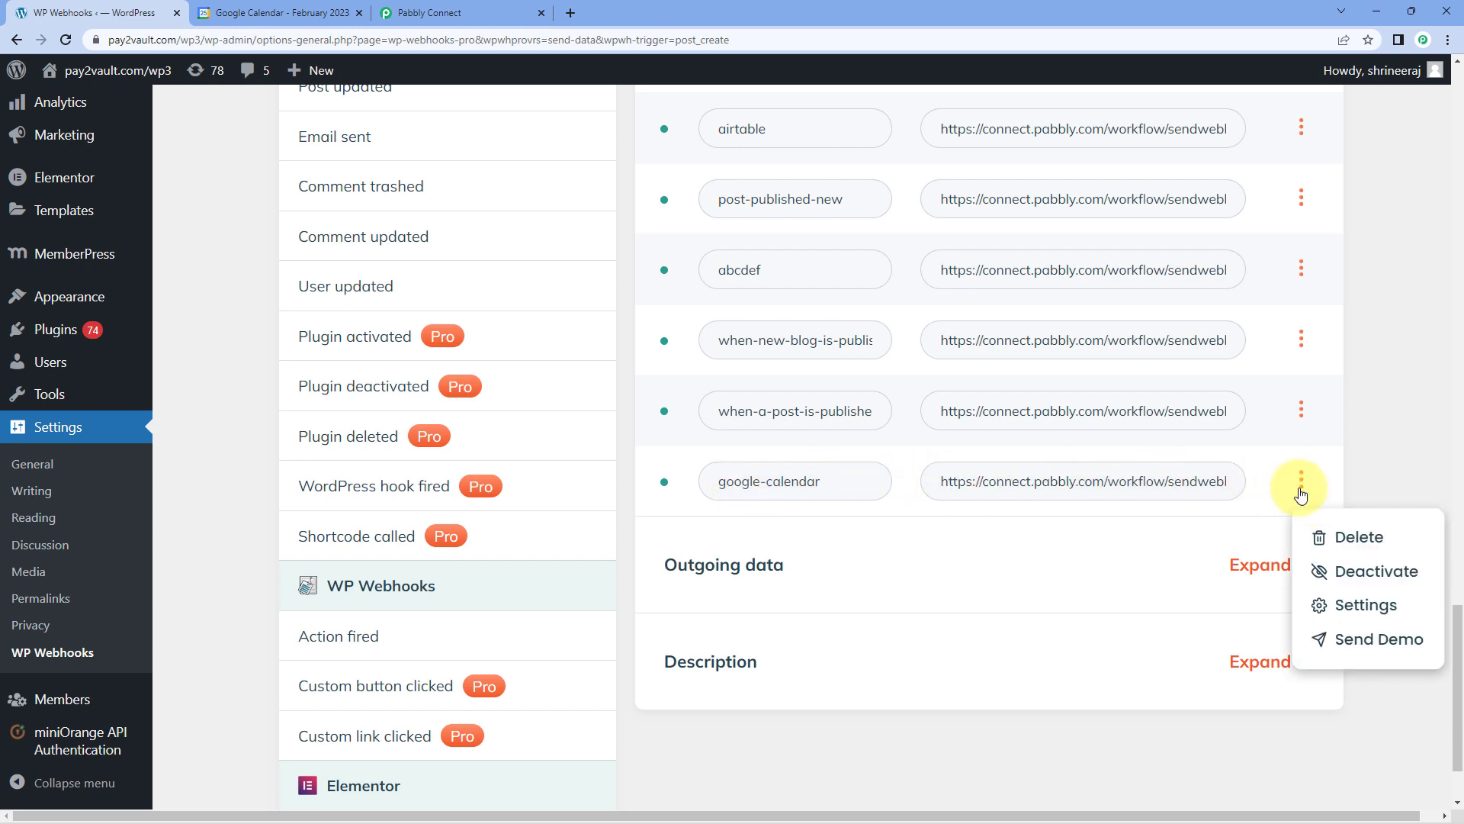
{"action": "left_click", "coordinate": [1342, 604]}
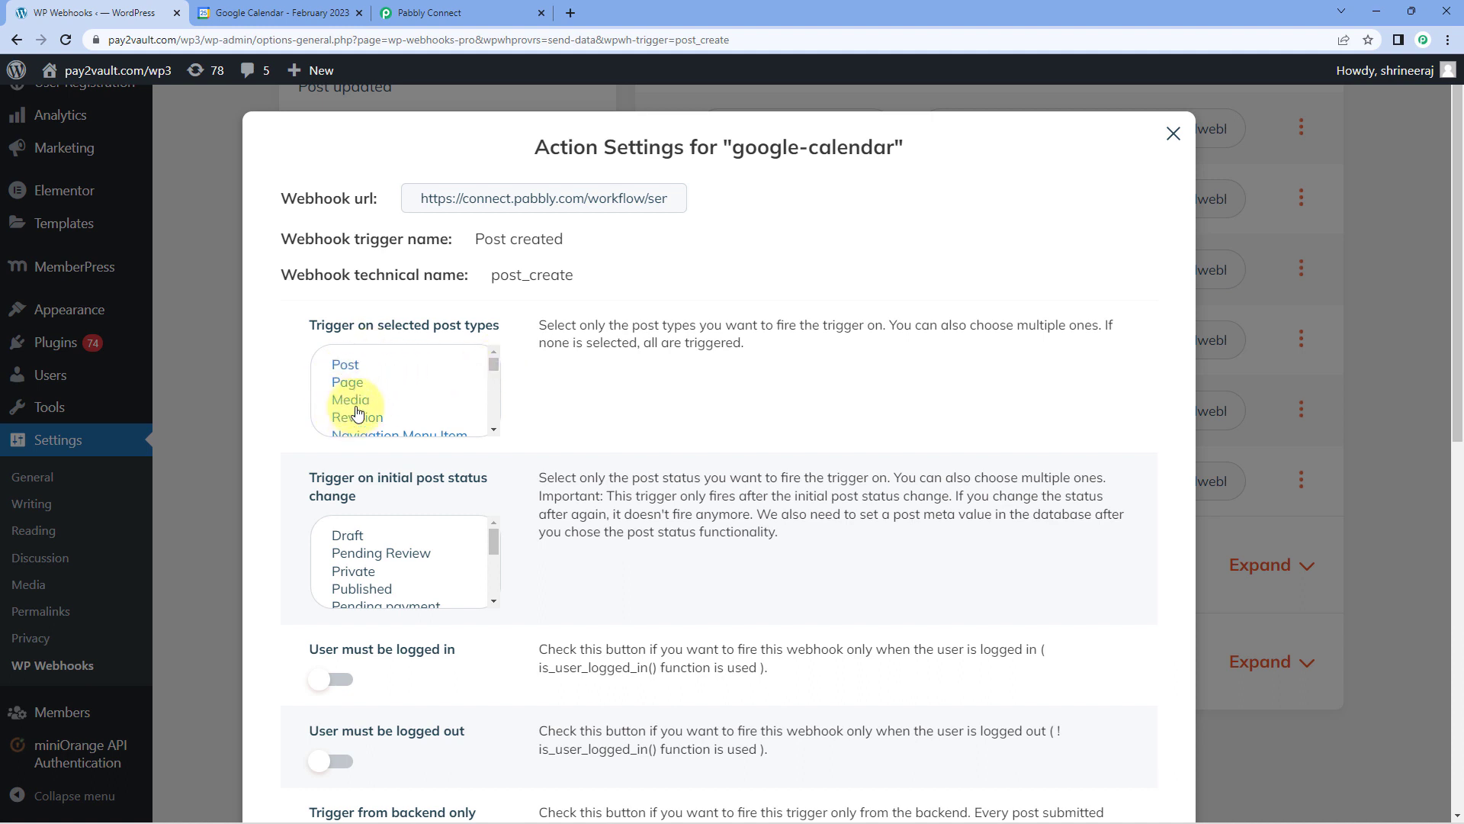
Restrict the google-calendar webhook to fire only on the Post post type.
{"action": "mouse_move", "coordinate": [495, 360]}
{"action": "left_mouse_down"}
{"action": "mouse_move", "coordinate": [496, 408]}
{"action": "mouse_move", "coordinate": [487, 357]}
{"action": "left_mouse_up"}
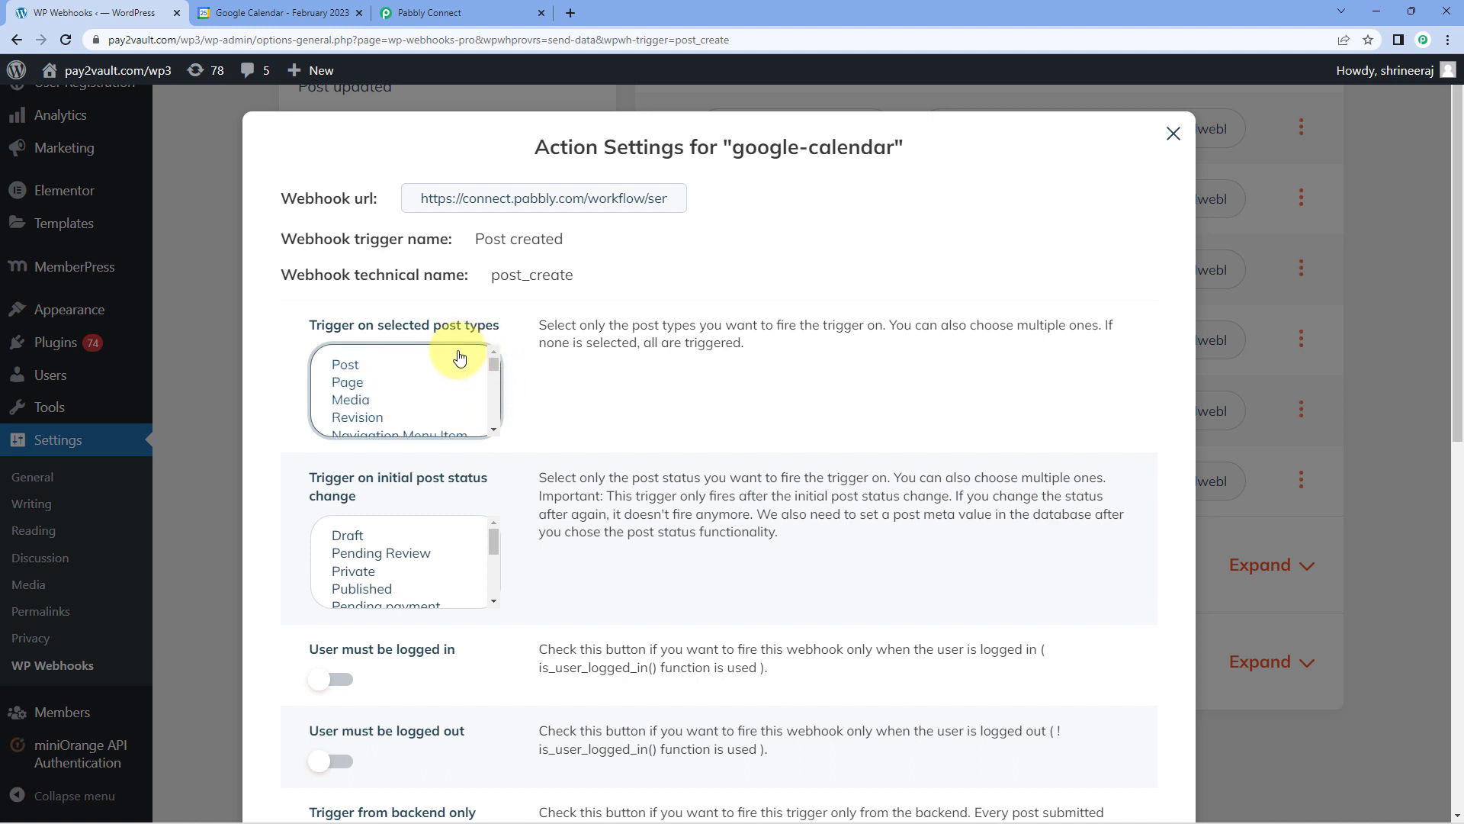
{"action": "left_click", "coordinate": [360, 366]}
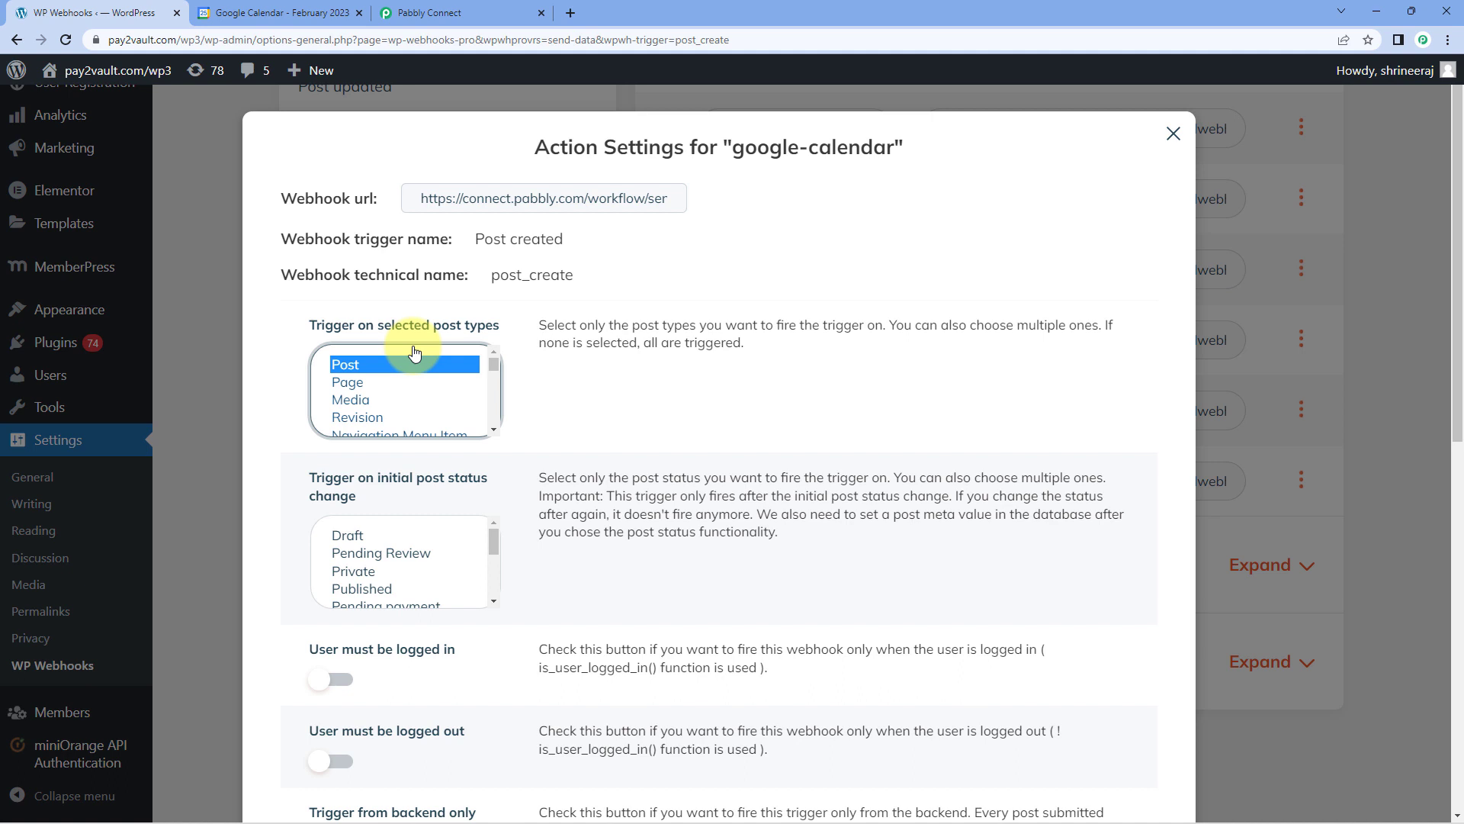
{"action": "left_click", "coordinate": [370, 383]}
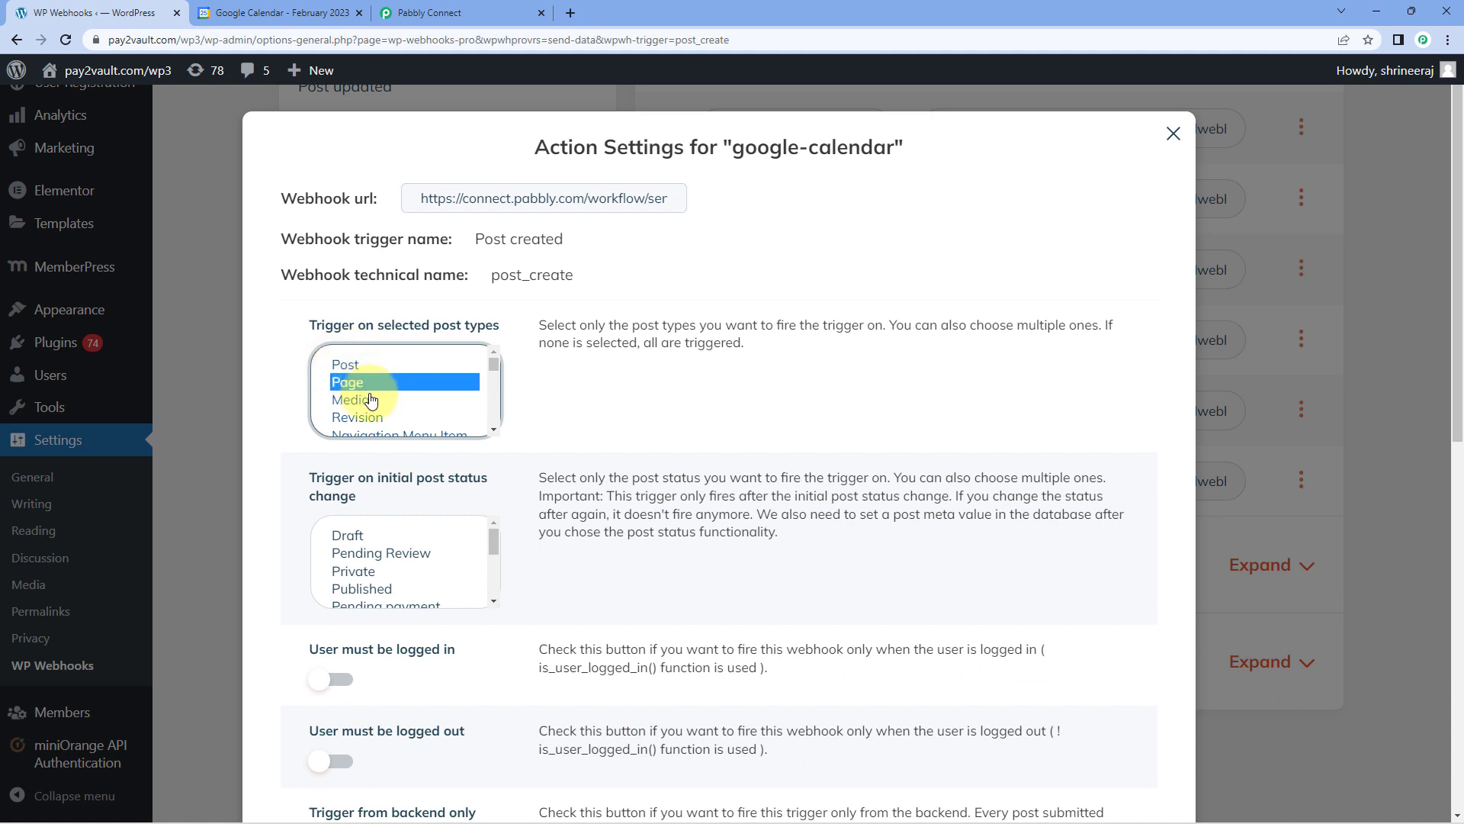
{"action": "left_click", "coordinate": [369, 398]}
{"action": "left_click", "coordinate": [370, 366]}
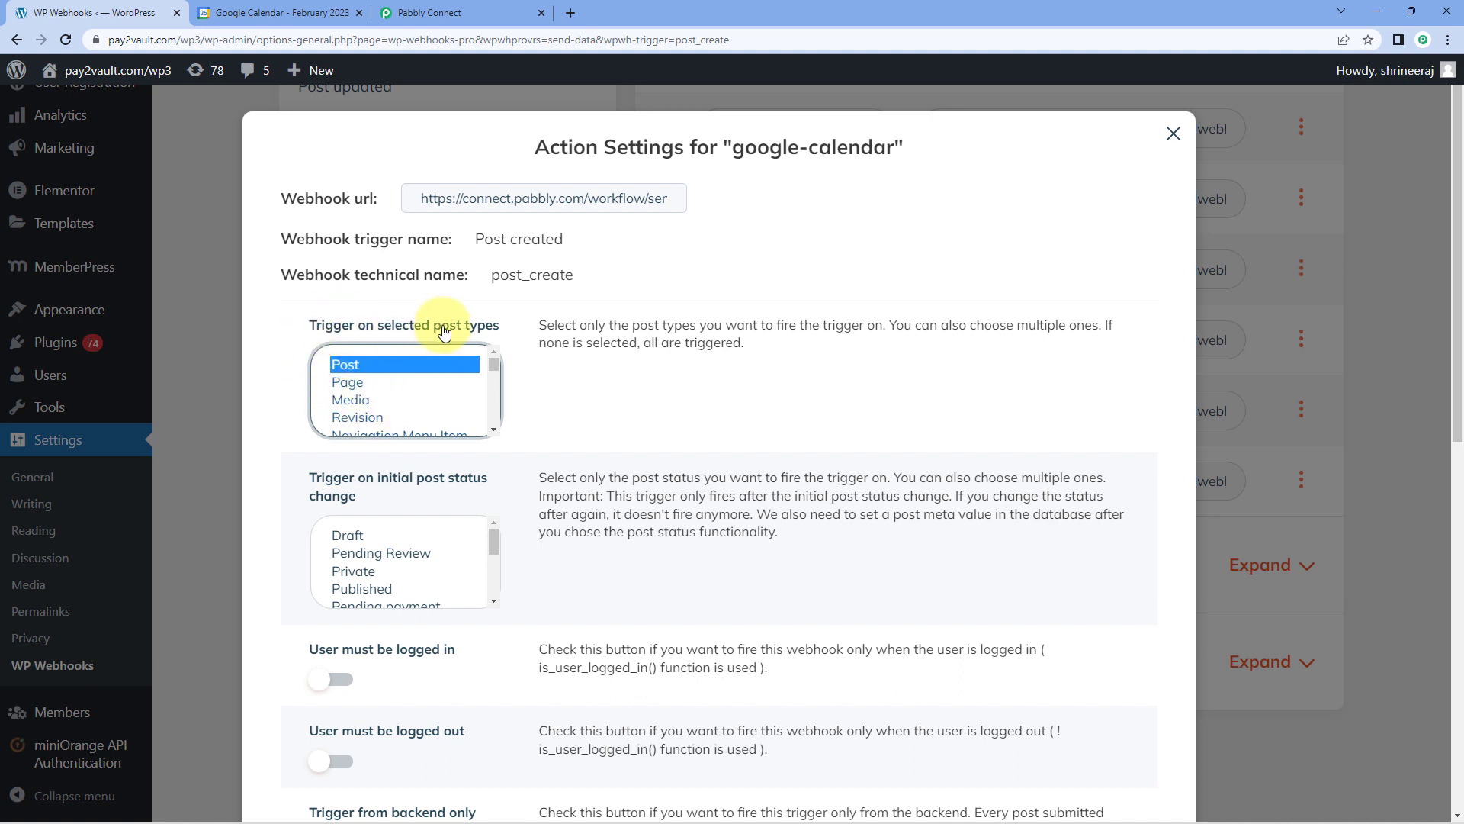
Set the trigger on initial post status change to Published and save the webhook settings.
{"action": "scroll", "coordinate": [310, 358], "scroll_direction": "down", "scroll_amount": 1}
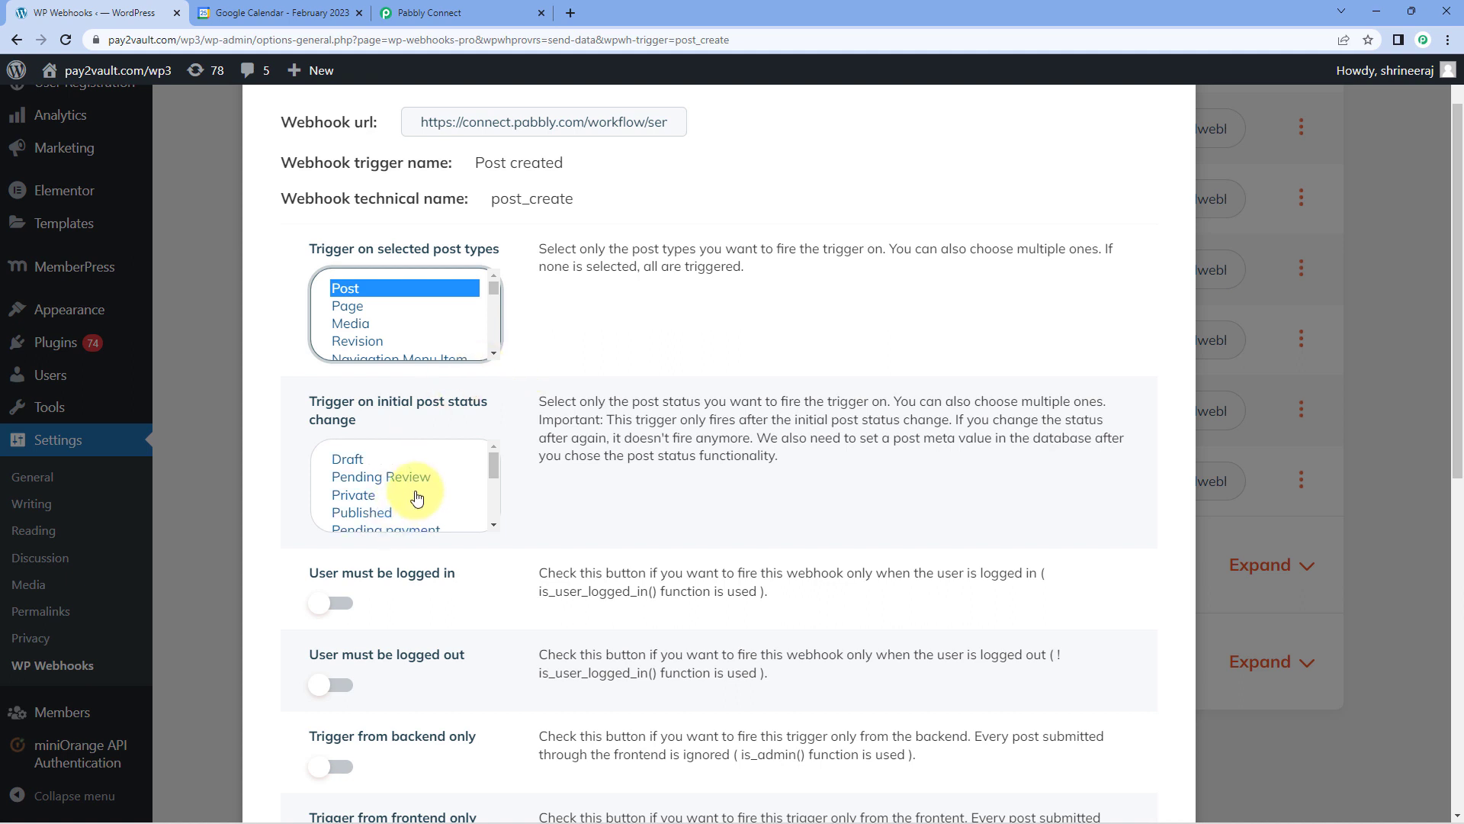
{"action": "scroll", "coordinate": [410, 478], "scroll_direction": "down", "scroll_amount": 1}
{"action": "scroll", "coordinate": [410, 476], "scroll_direction": "up", "scroll_amount": 1}
{"action": "left_click", "coordinate": [381, 512]}
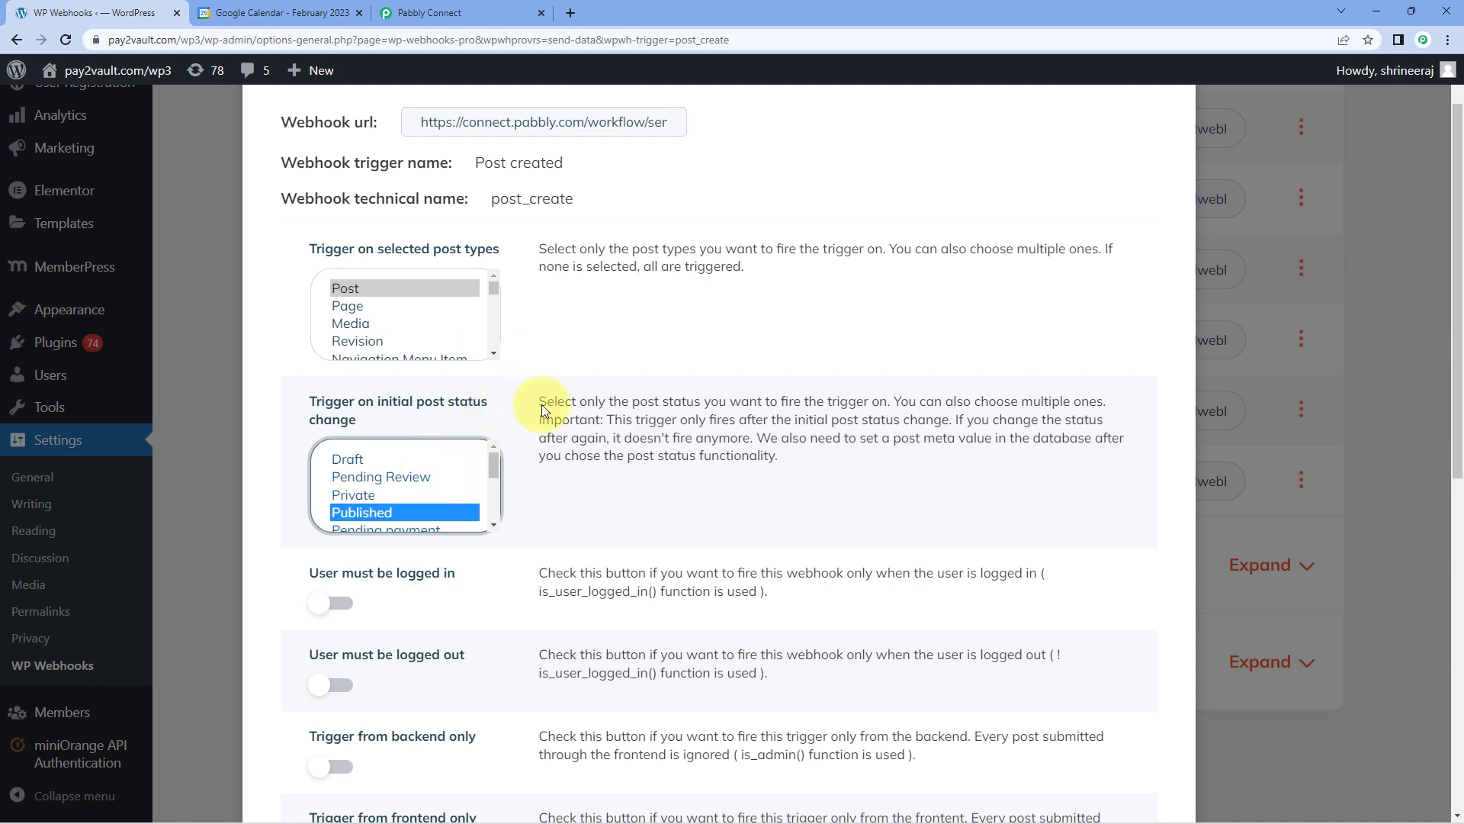
{"action": "scroll", "coordinate": [557, 336], "scroll_direction": "down", "scroll_amount": 8}
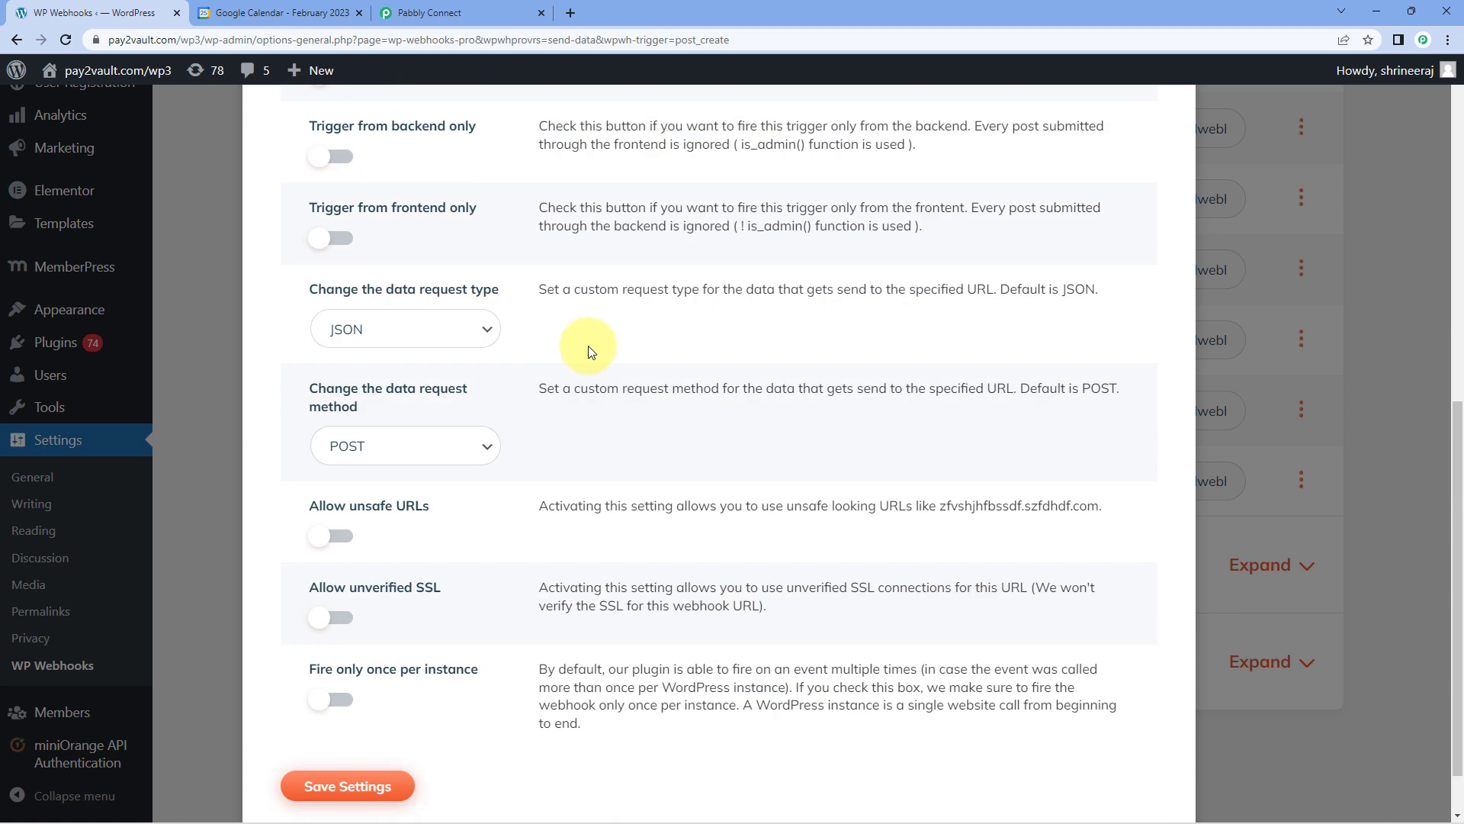
{"action": "scroll", "coordinate": [588, 346], "scroll_direction": "down", "scroll_amount": 1}
{"action": "left_click", "coordinate": [372, 719]}
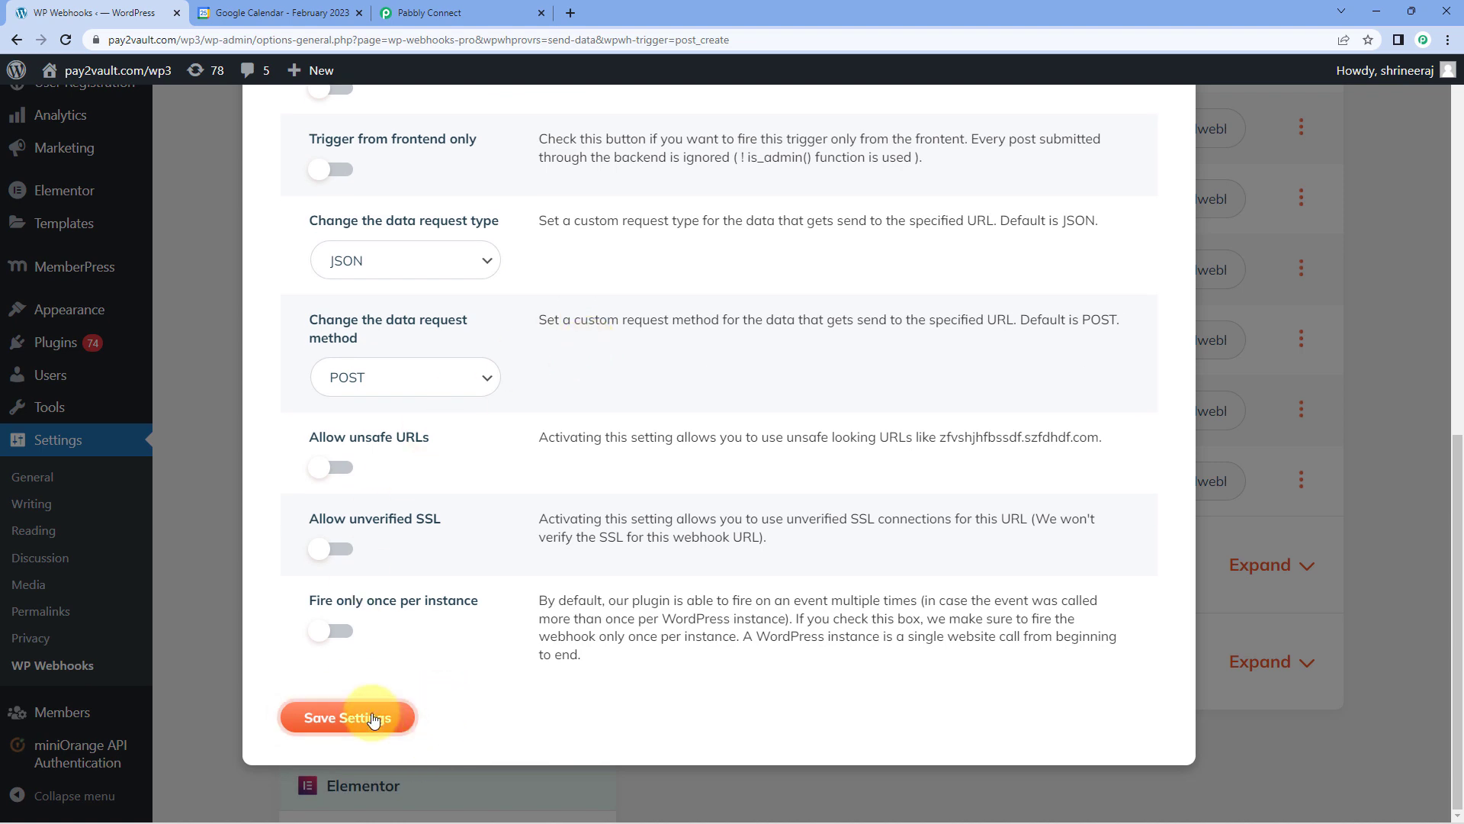
{"action": "scroll", "coordinate": [532, 327], "scroll_direction": "up", "scroll_amount": 1}
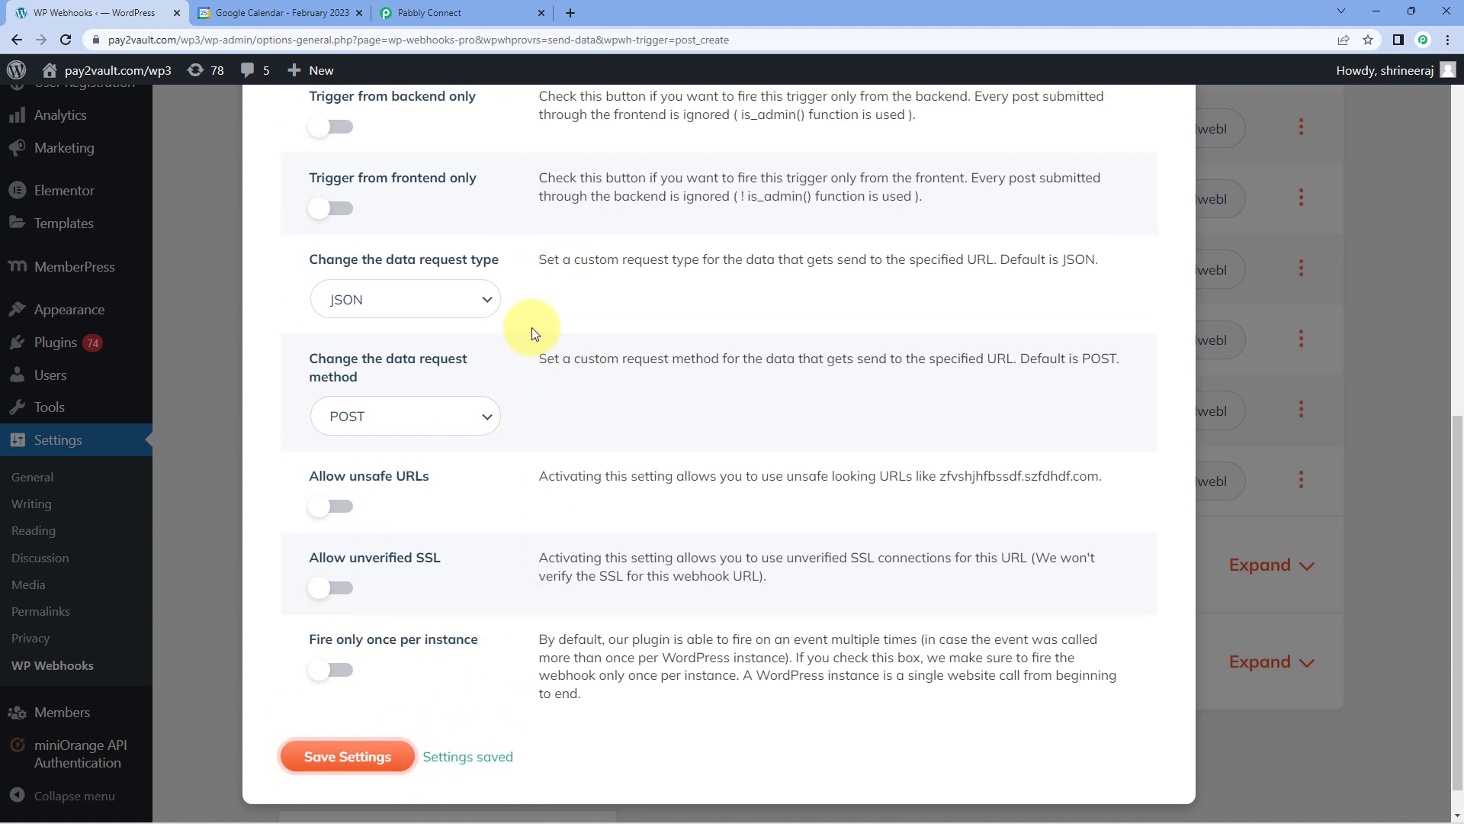
{"action": "scroll", "coordinate": [533, 327], "scroll_direction": "up", "scroll_amount": 6}
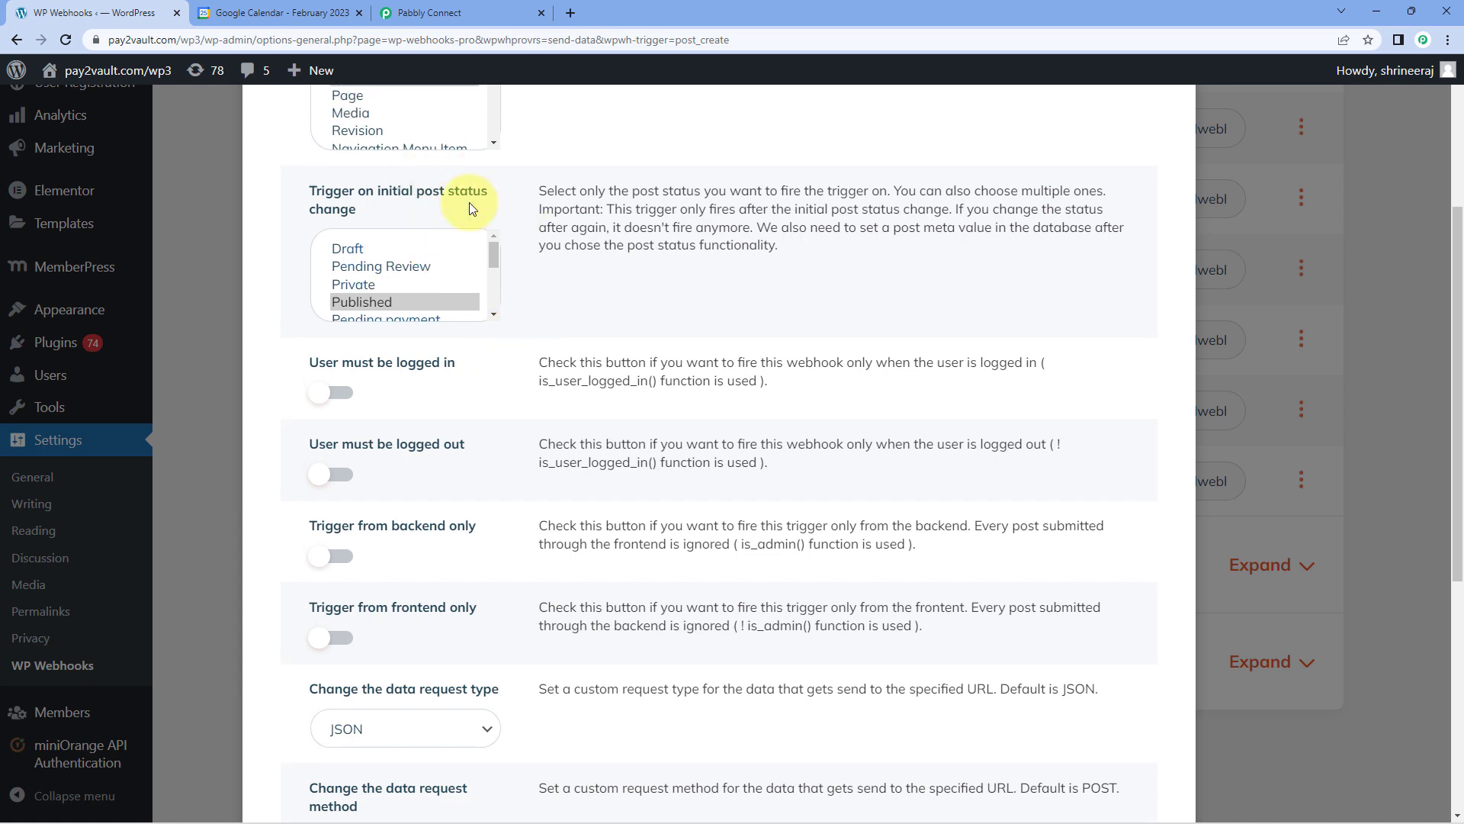
Switch to Pabbly Connect and review the remaining webhook setup instructions, from copying the URL to saving the settings.
{"action": "left_click", "coordinate": [430, 13]}
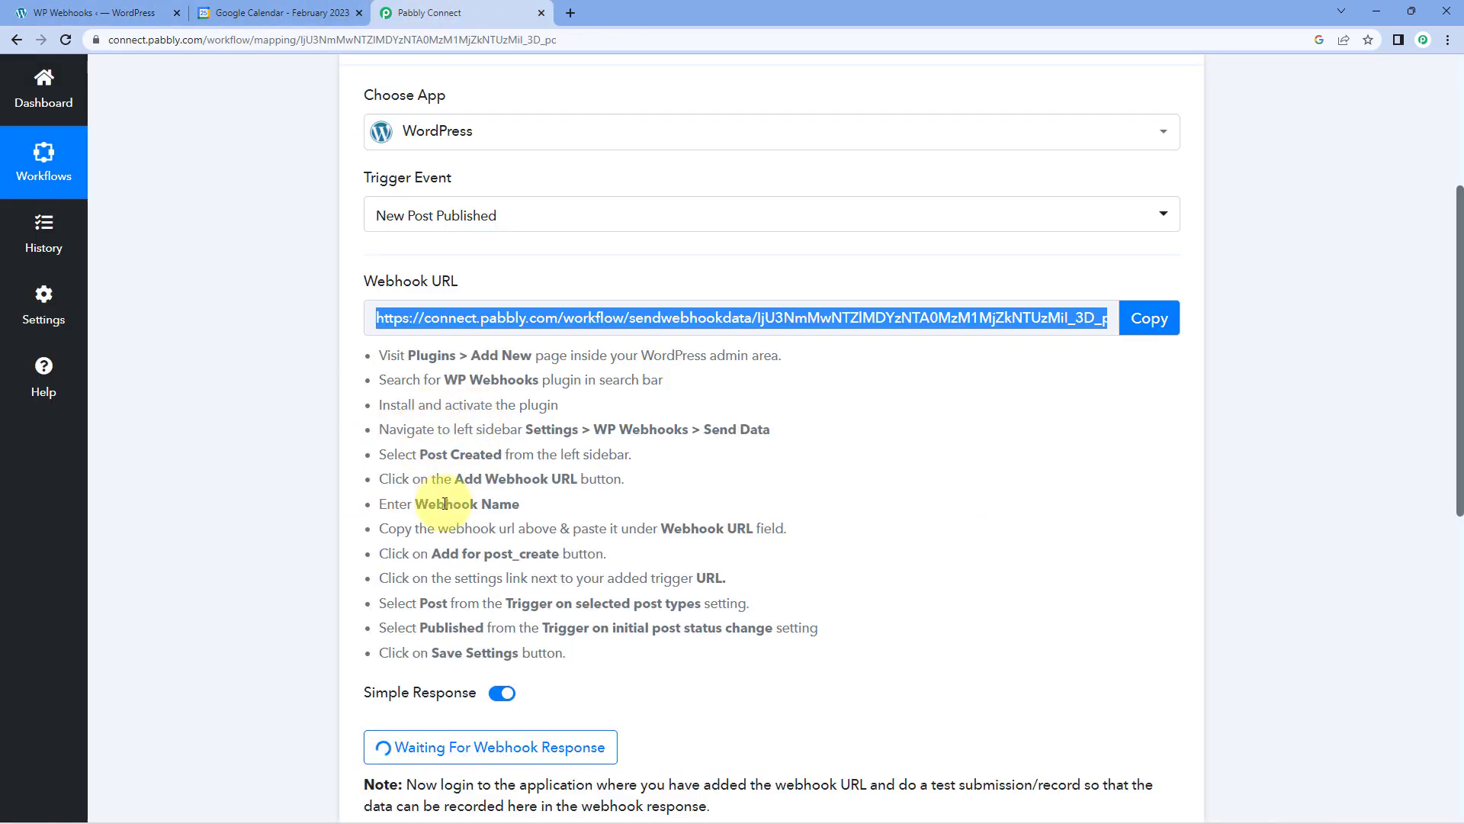
{"action": "left_click_drag", "start_coordinate": [372, 527], "coordinate": [702, 656]}
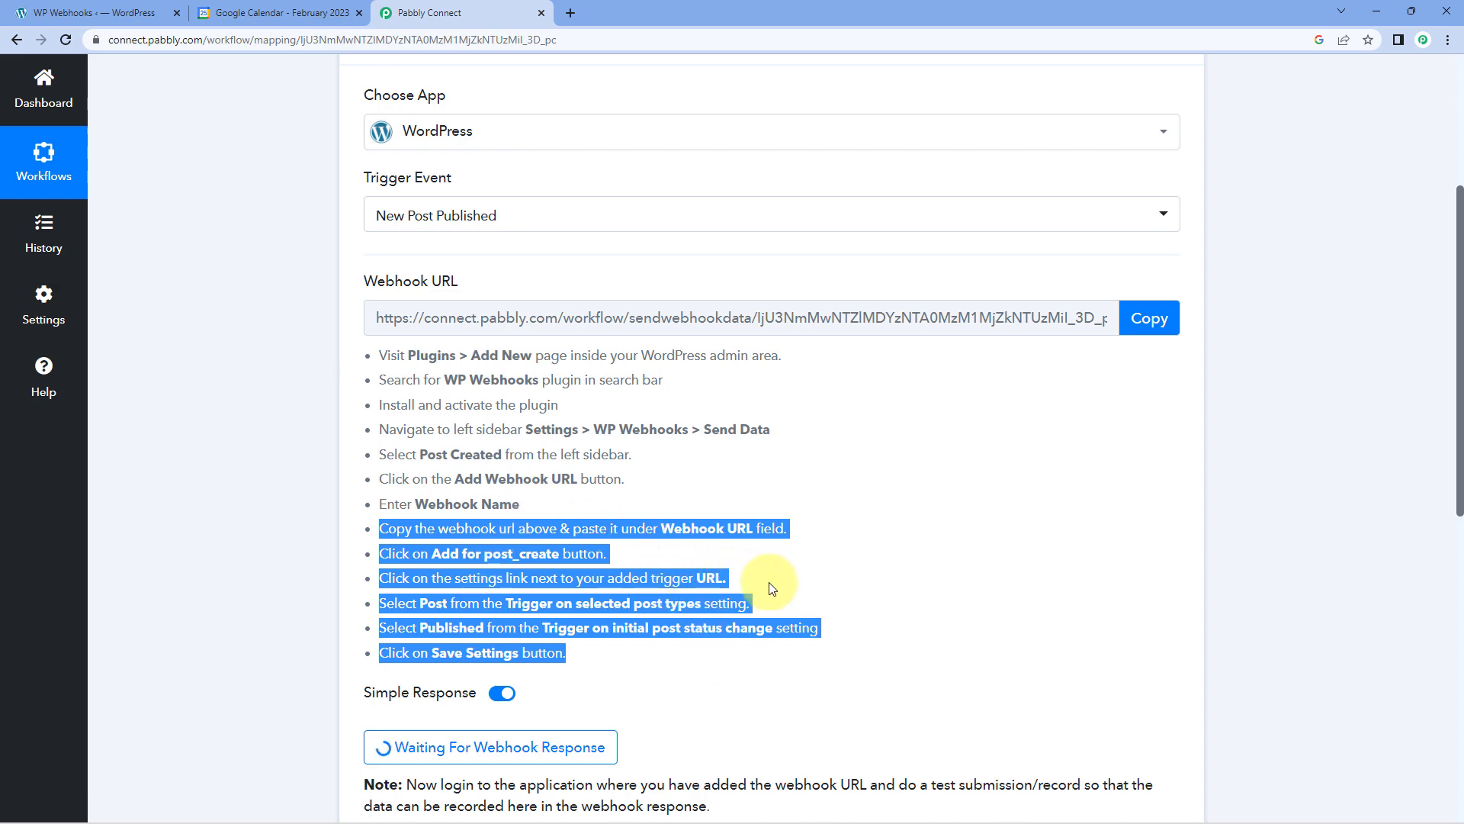
{"action": "left_click", "coordinate": [671, 546]}
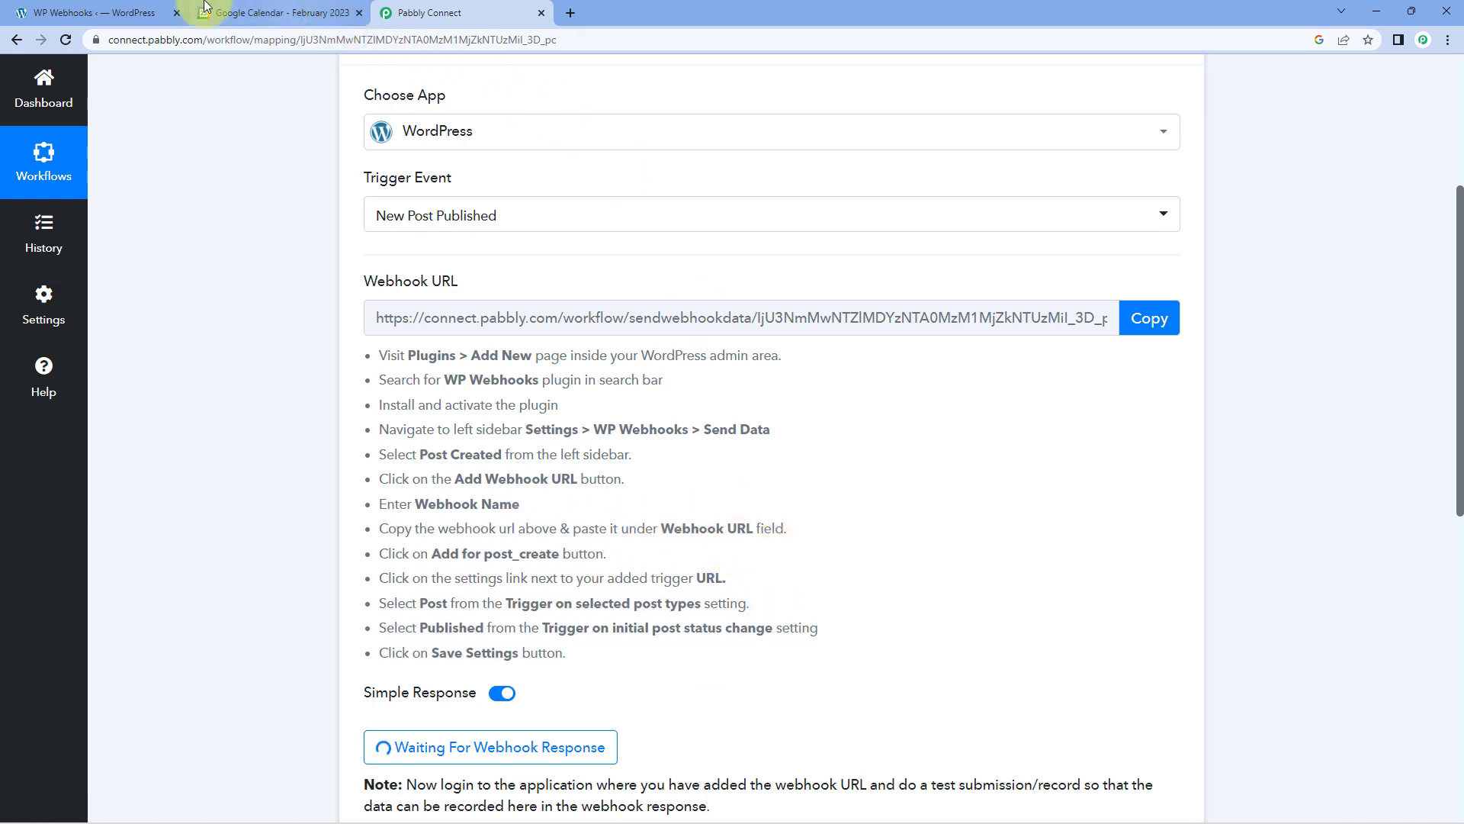
Return to the WordPress admin, save the google-calendar webhook settings again and close them.
{"action": "left_click", "coordinate": [126, 12]}
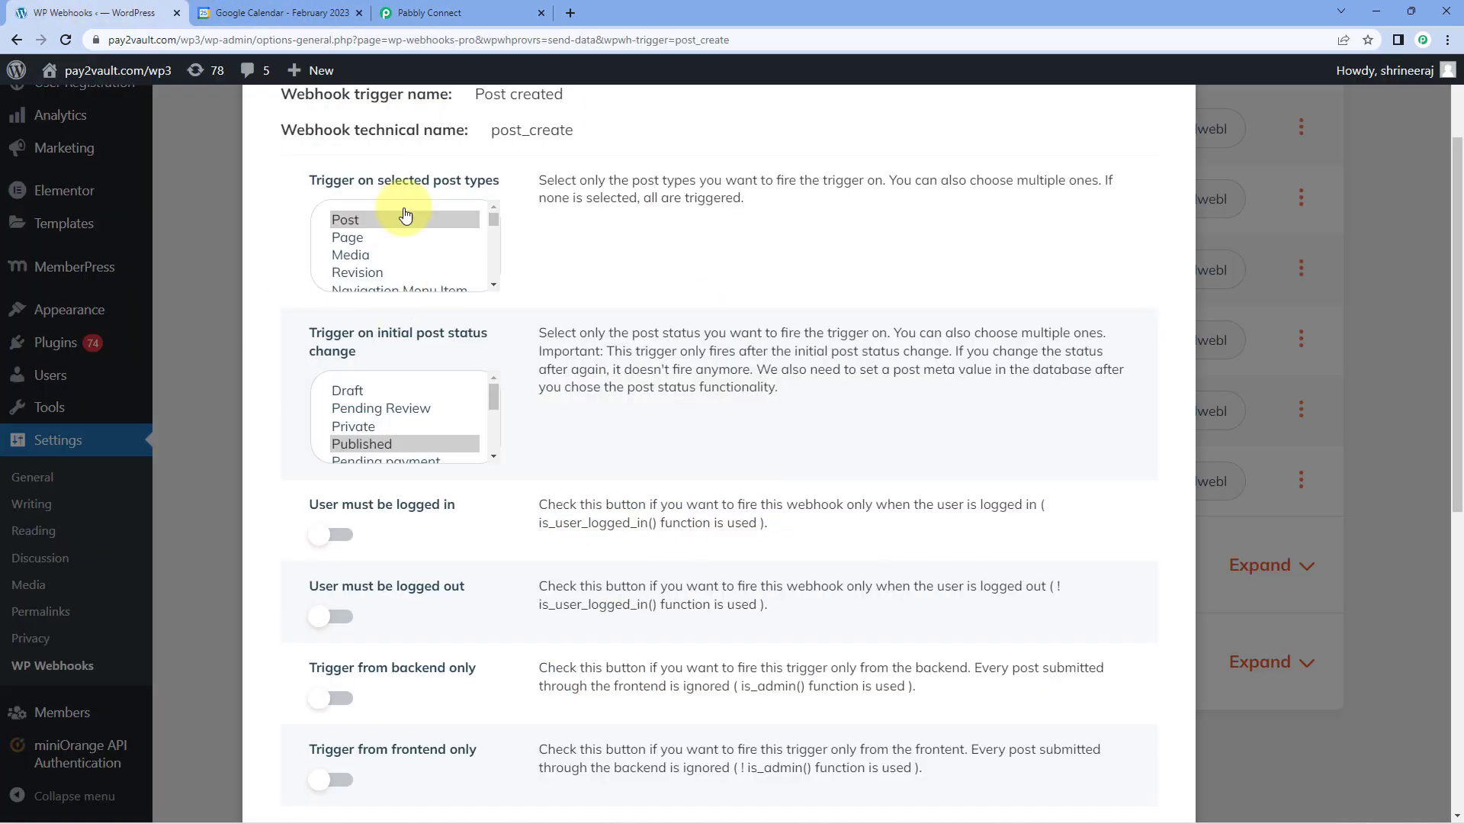
{"action": "scroll", "coordinate": [582, 433], "scroll_direction": "down", "scroll_amount": 7}
{"action": "scroll", "coordinate": [582, 432], "scroll_direction": "down", "scroll_amount": 2}
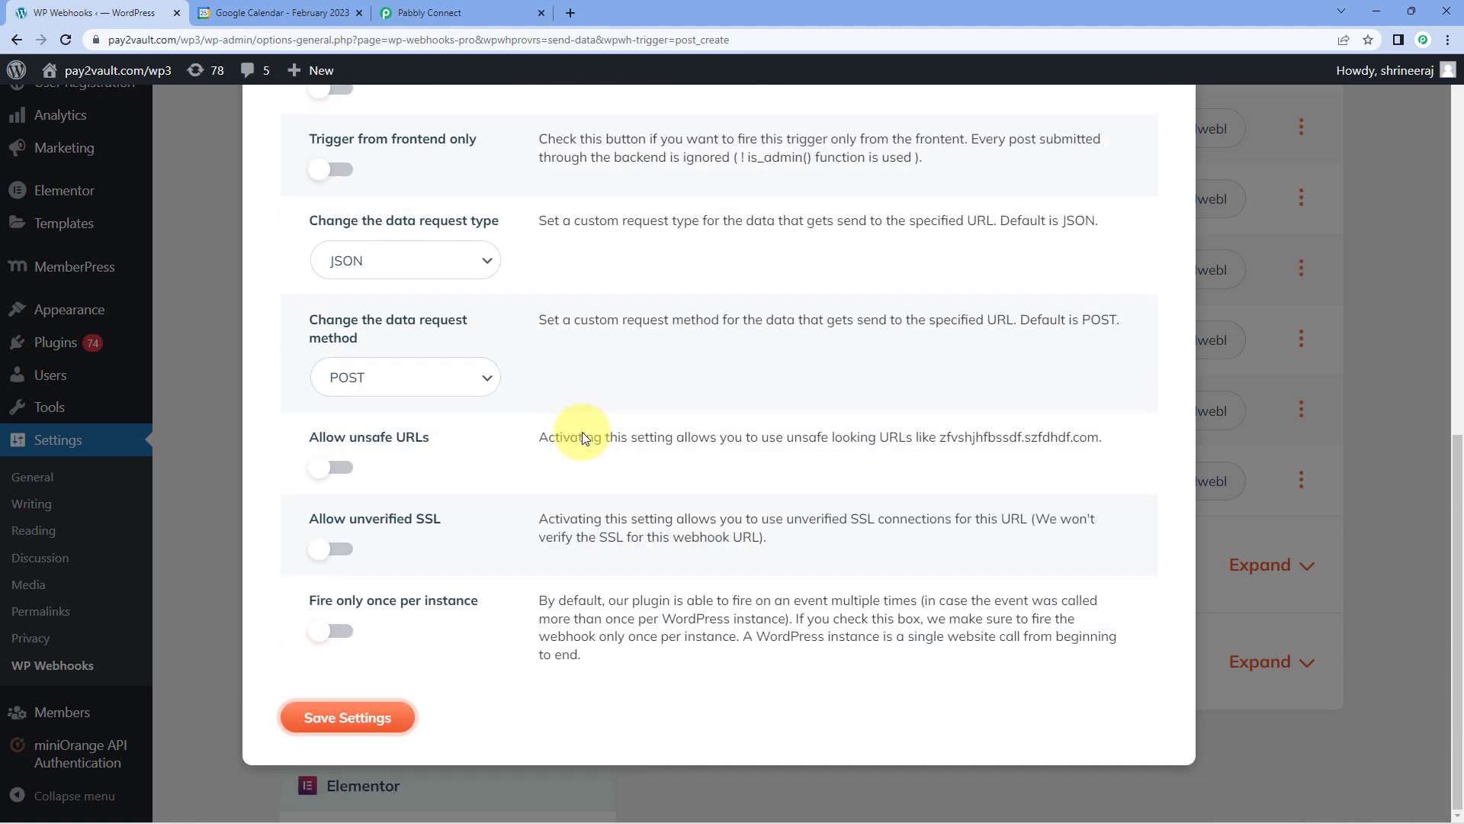
{"action": "scroll", "coordinate": [415, 675], "scroll_direction": "up", "scroll_amount": 2}
{"action": "scroll", "coordinate": [415, 676], "scroll_direction": "down", "scroll_amount": 2}
{"action": "left_click", "coordinate": [386, 717]}
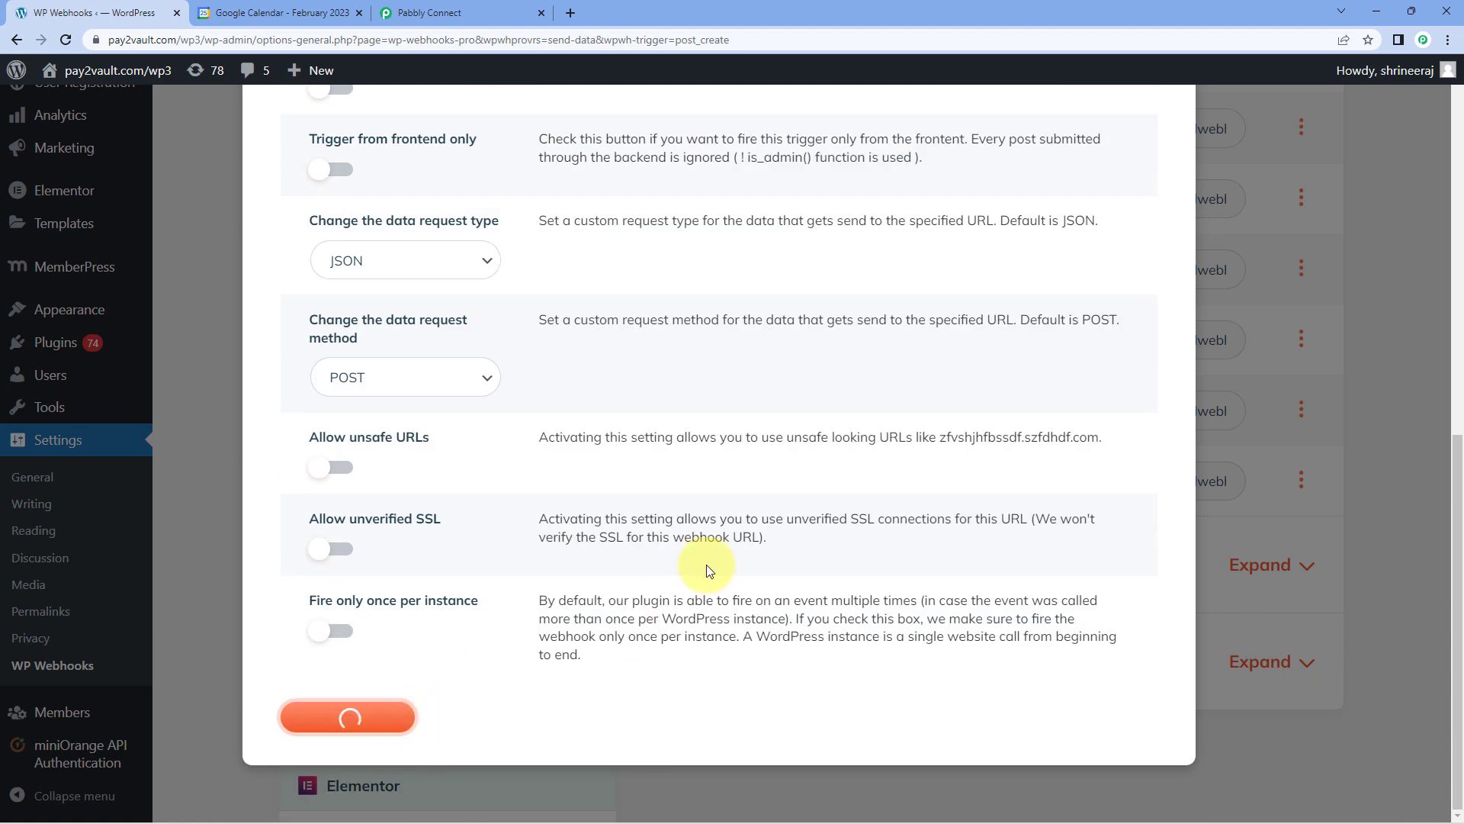
{"action": "scroll", "coordinate": [762, 441], "scroll_direction": "up", "scroll_amount": 8}
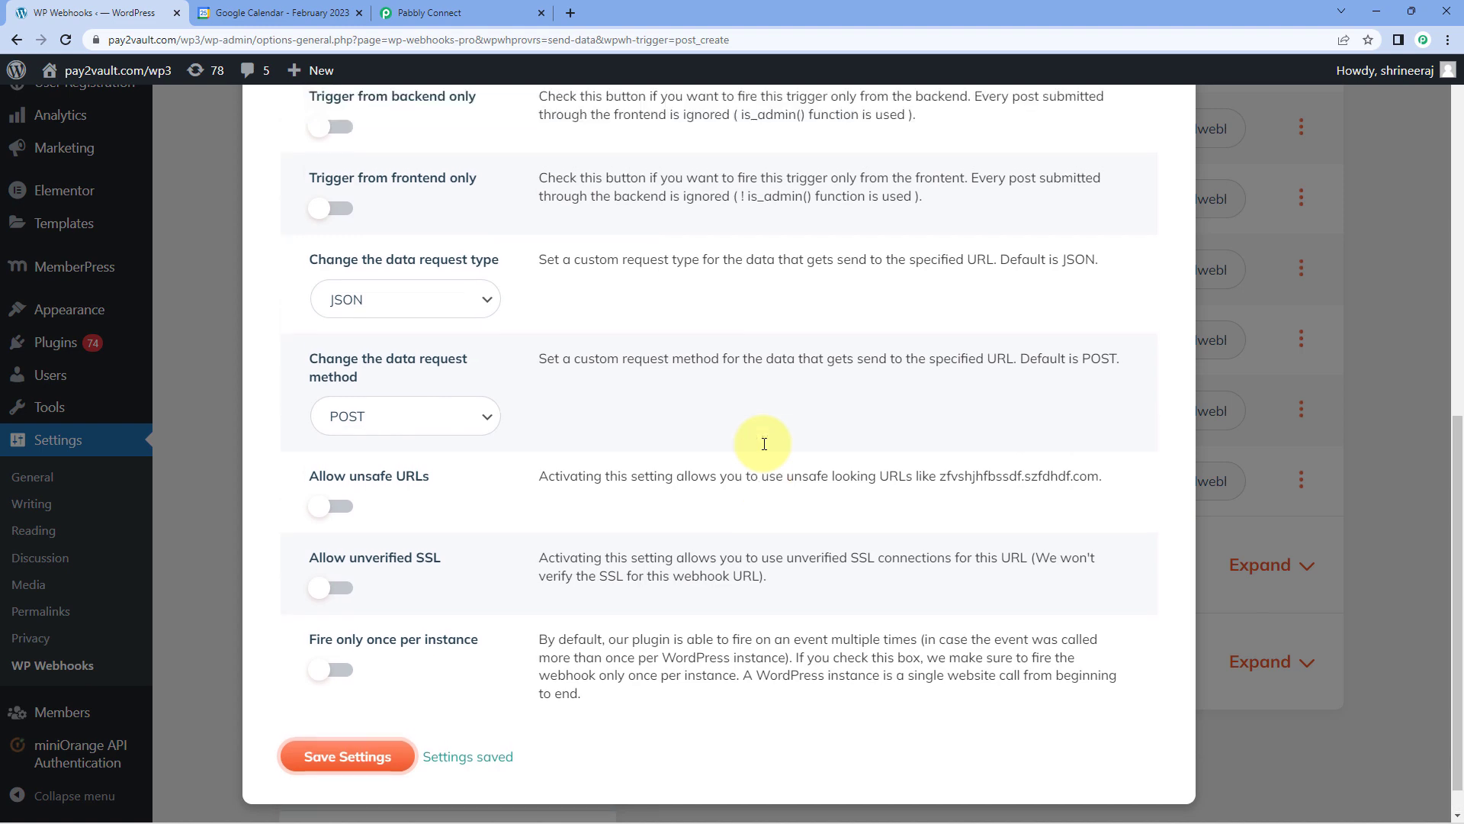
{"action": "scroll", "coordinate": [1008, 266], "scroll_direction": "up", "scroll_amount": 2}
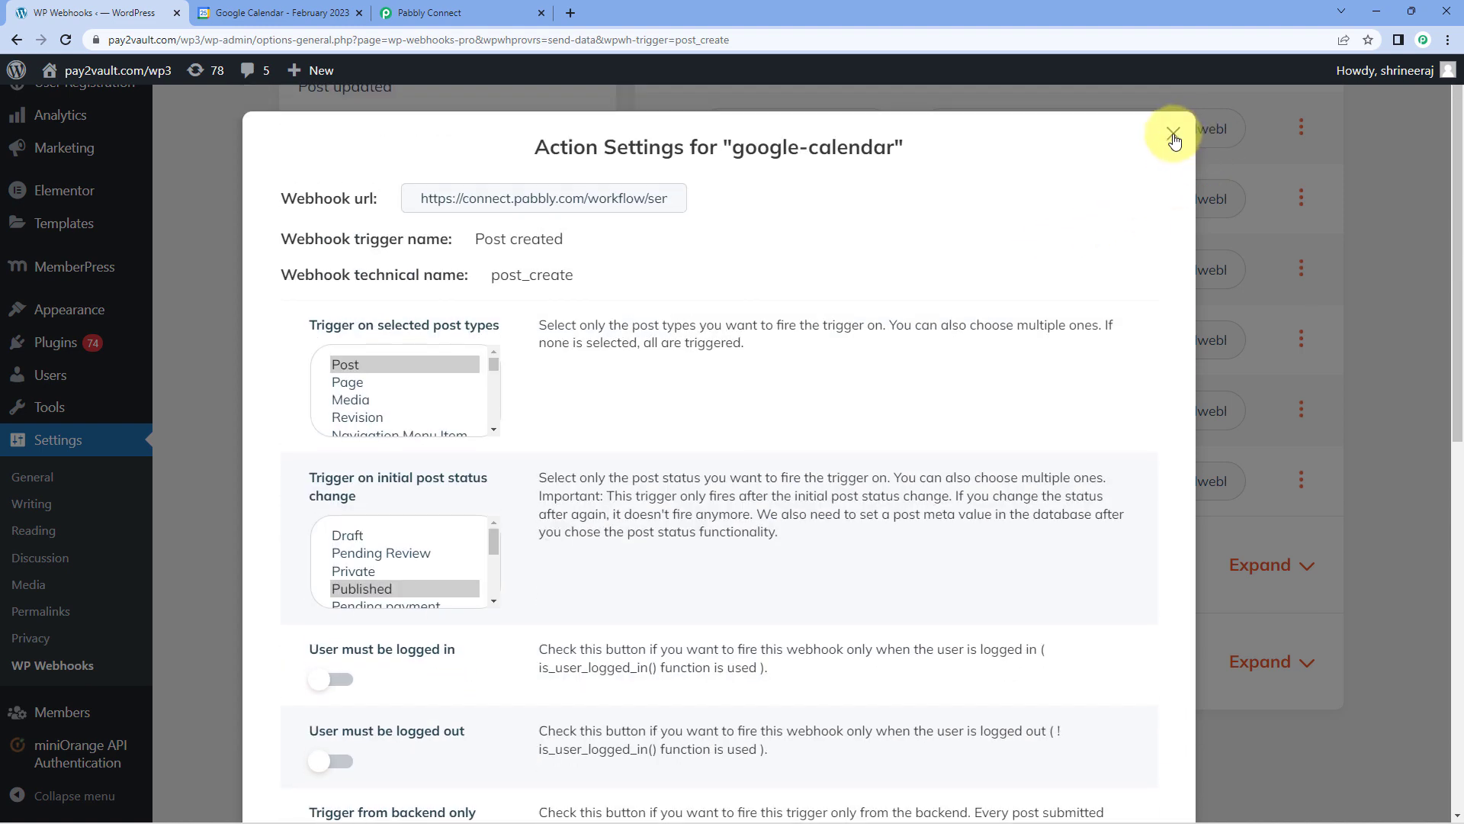
{"action": "left_click", "coordinate": [1174, 140]}
{"action": "scroll", "coordinate": [624, 235], "scroll_direction": "up", "scroll_amount": 2}
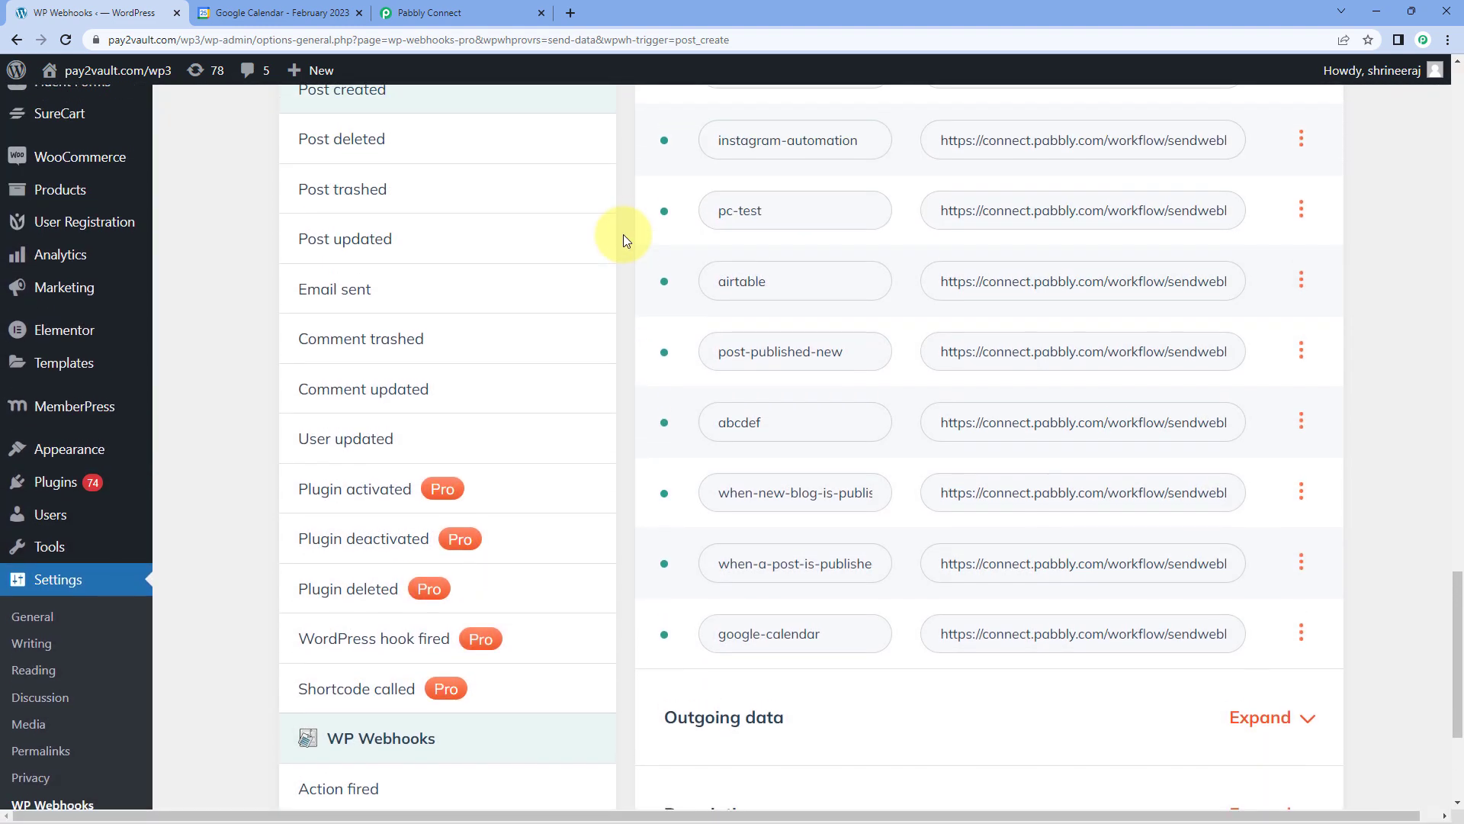
Switch to Pabbly Connect and check the WordPress trigger's webhook capture status and the note on sending a test record.
{"action": "scroll", "coordinate": [624, 234], "scroll_direction": "up", "scroll_amount": 4}
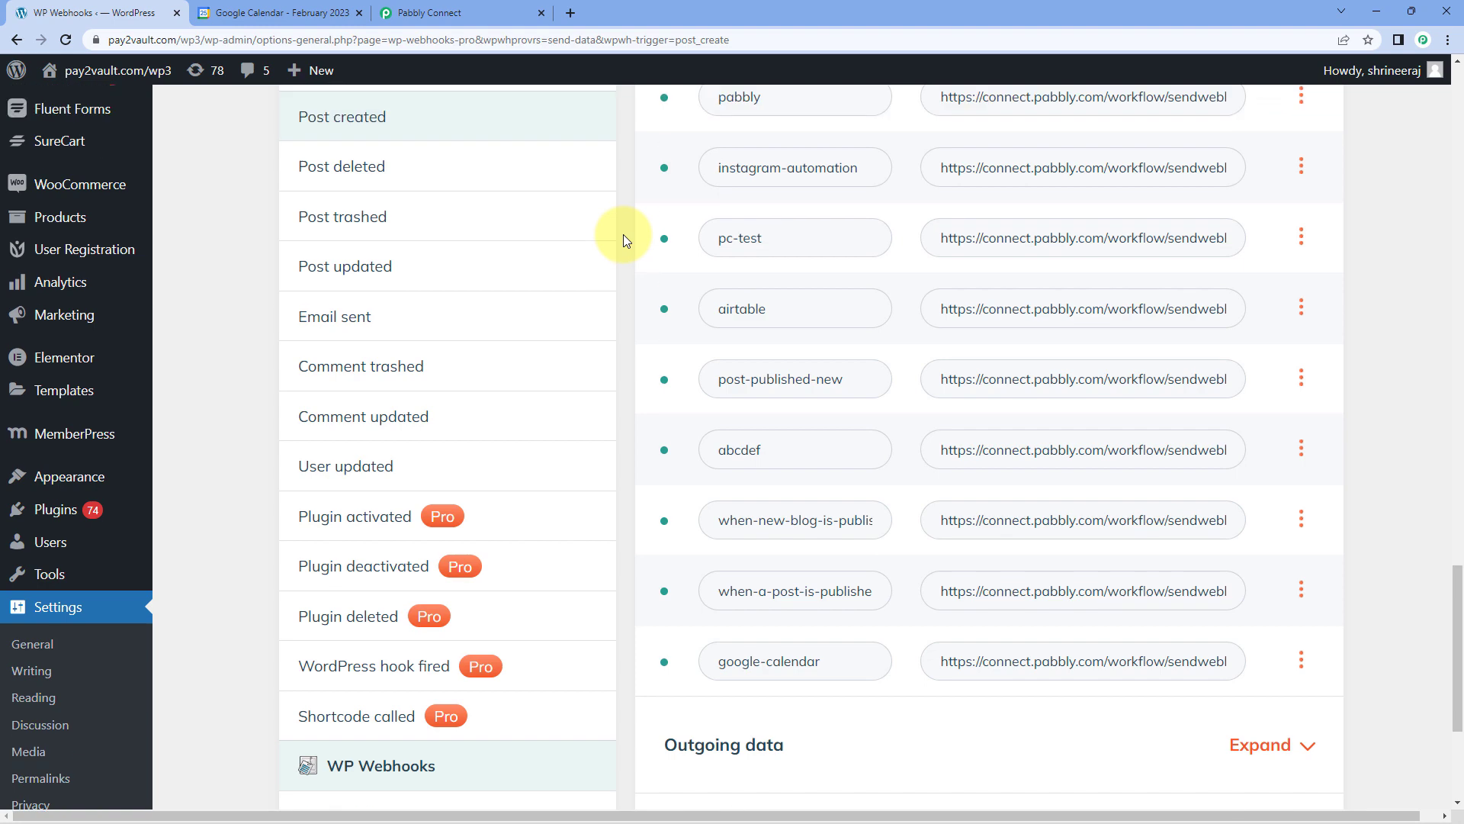
{"action": "left_click", "coordinate": [443, 13]}
{"action": "scroll", "coordinate": [605, 514], "scroll_direction": "down", "scroll_amount": 5}
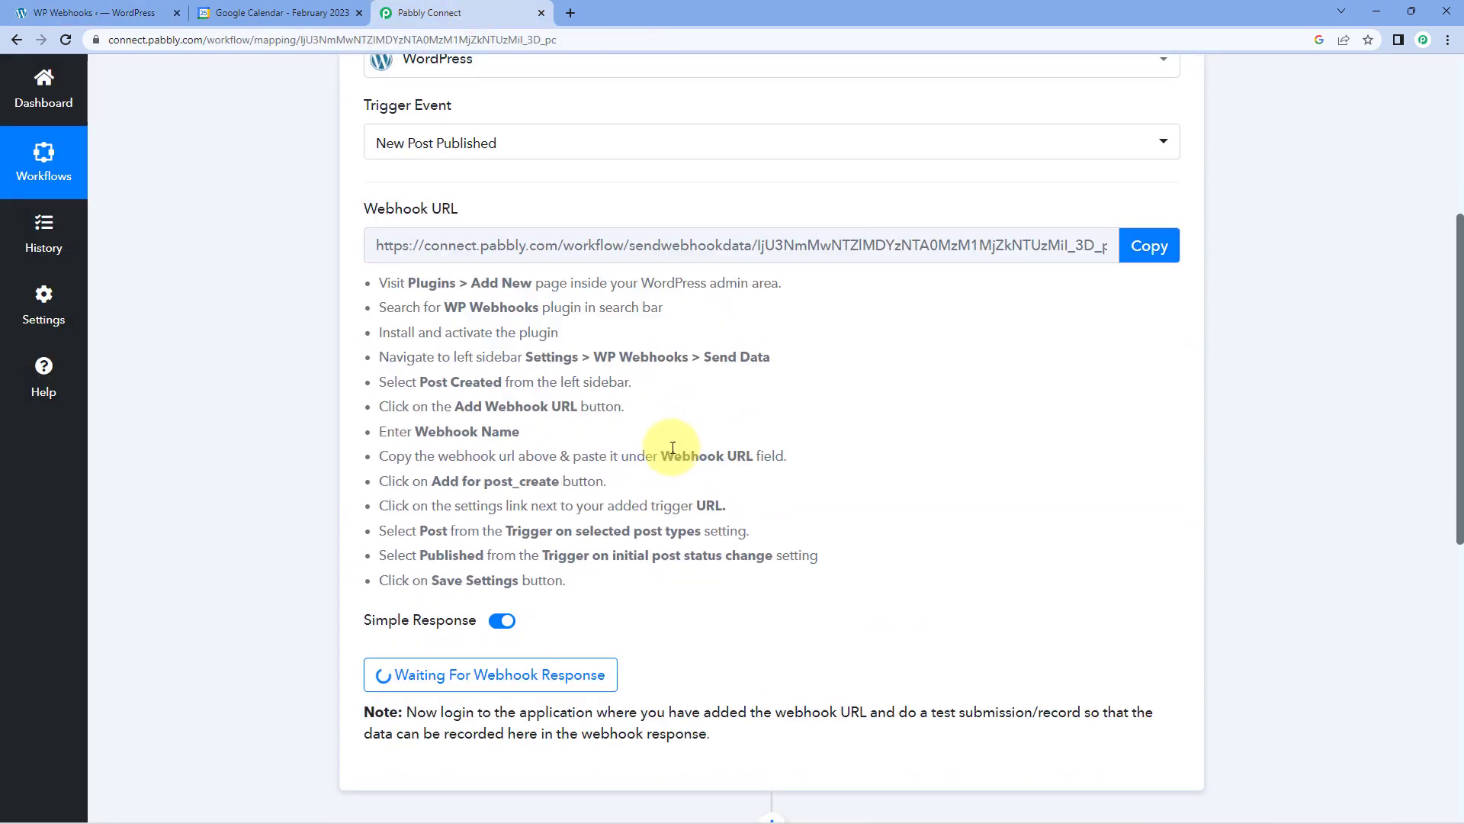
{"action": "scroll", "coordinate": [723, 444], "scroll_direction": "down", "scroll_amount": 1}
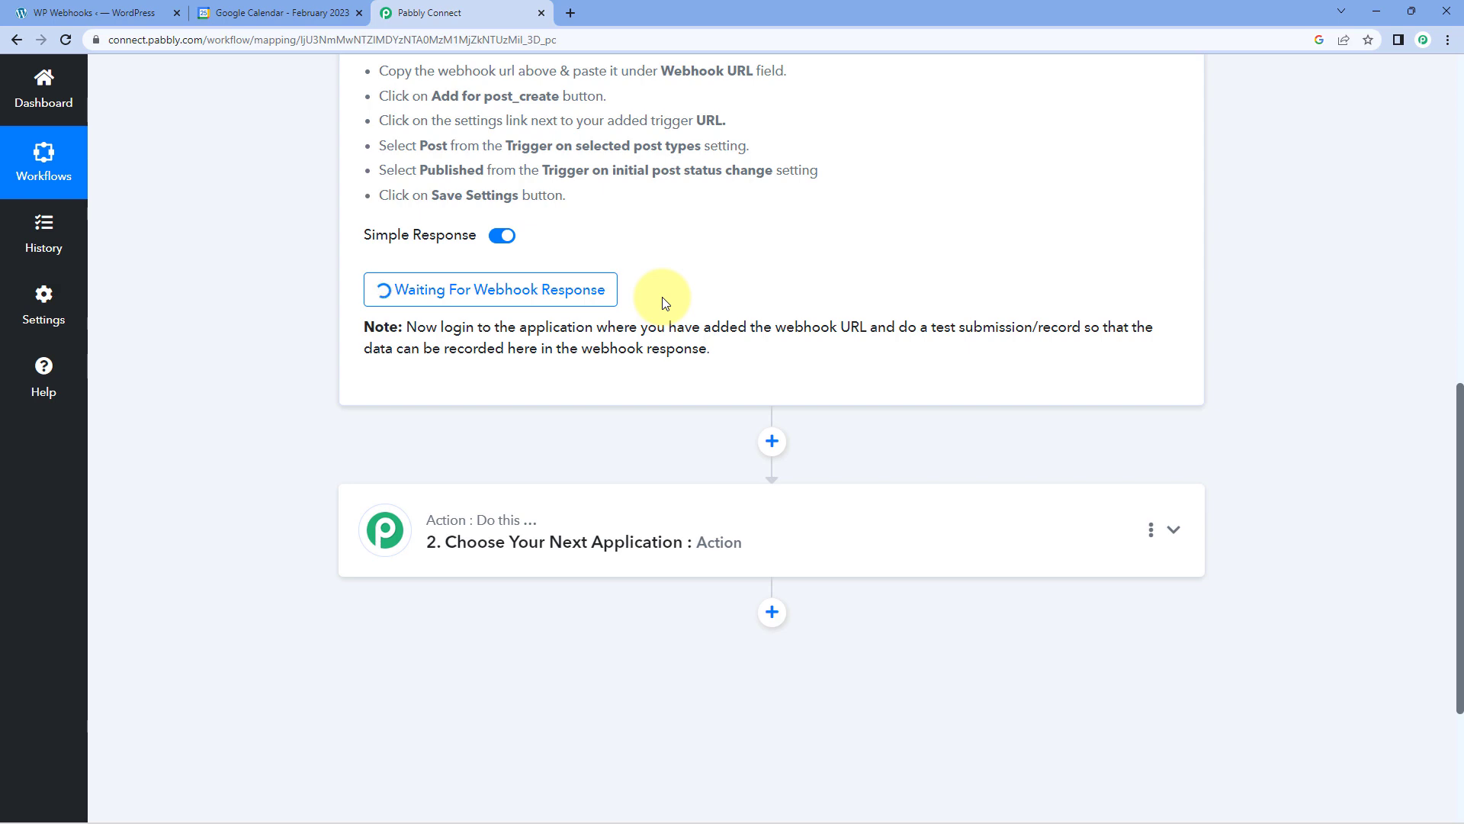
Return to the WordPress admin and start a new post titled "Automation & Integration".
{"action": "left_click", "coordinate": [117, 9]}
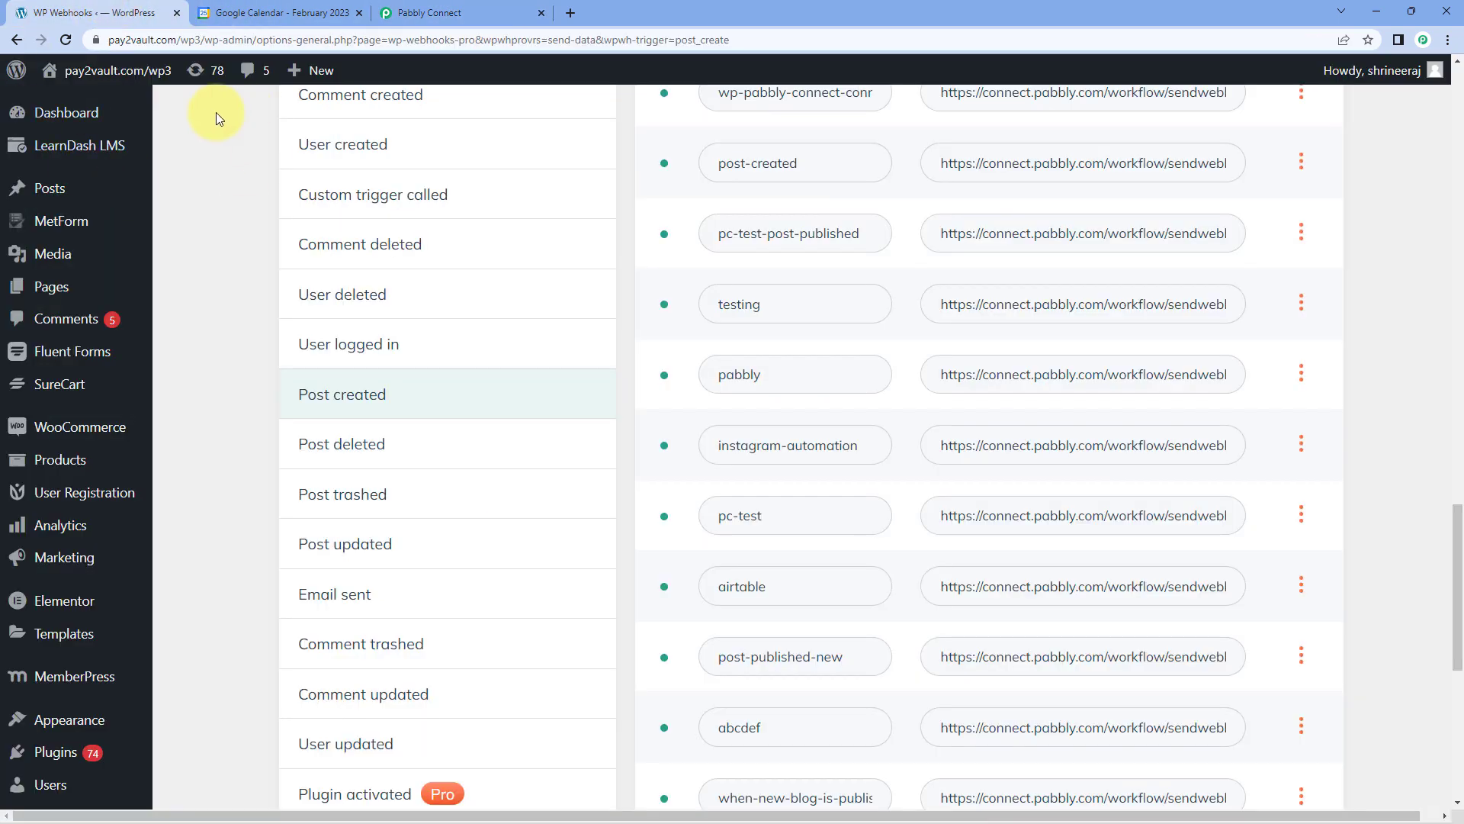
{"action": "mouse_move", "coordinate": [53, 196]}
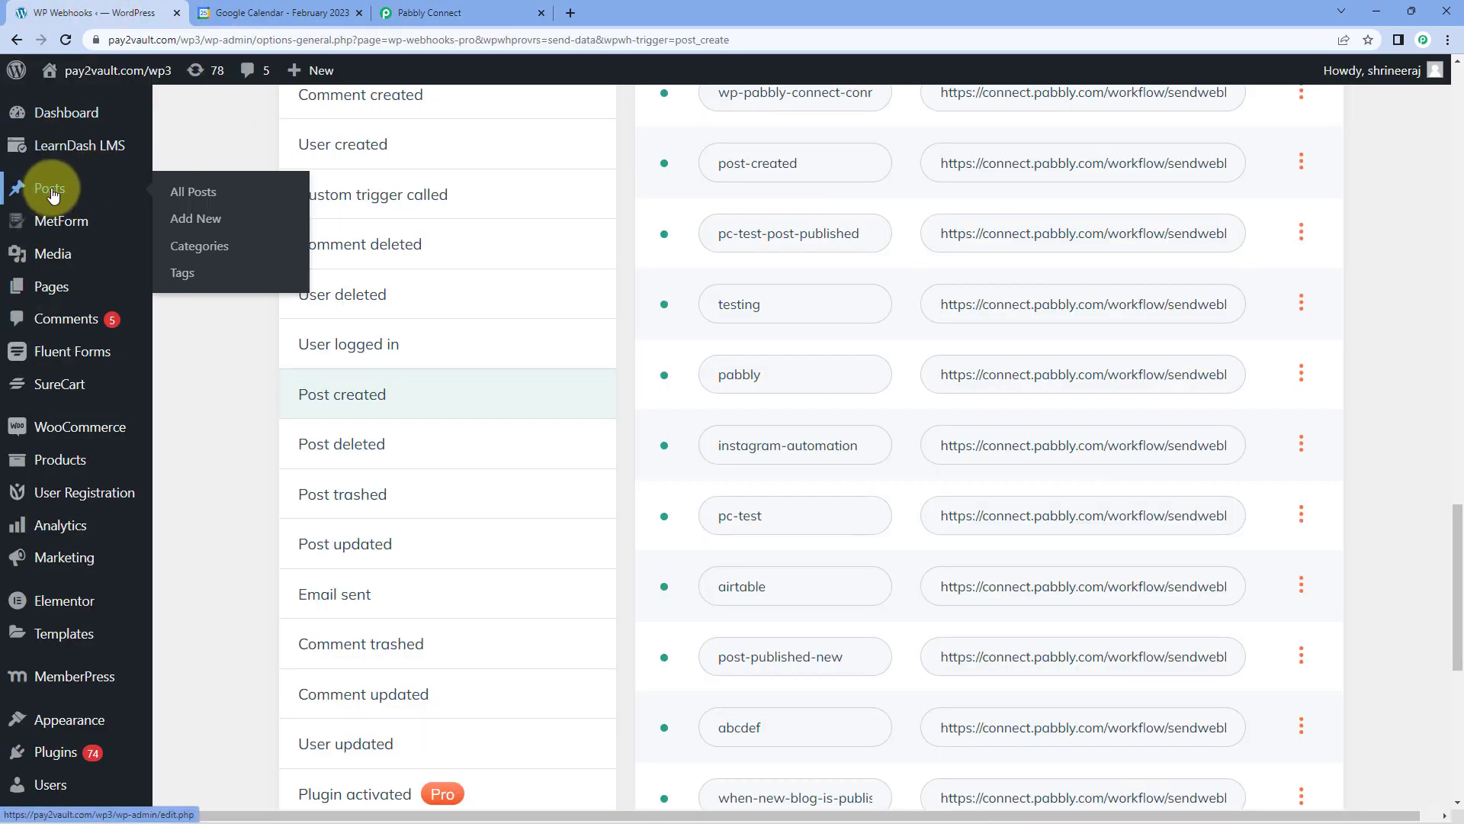
{"action": "left_click", "coordinate": [204, 224]}
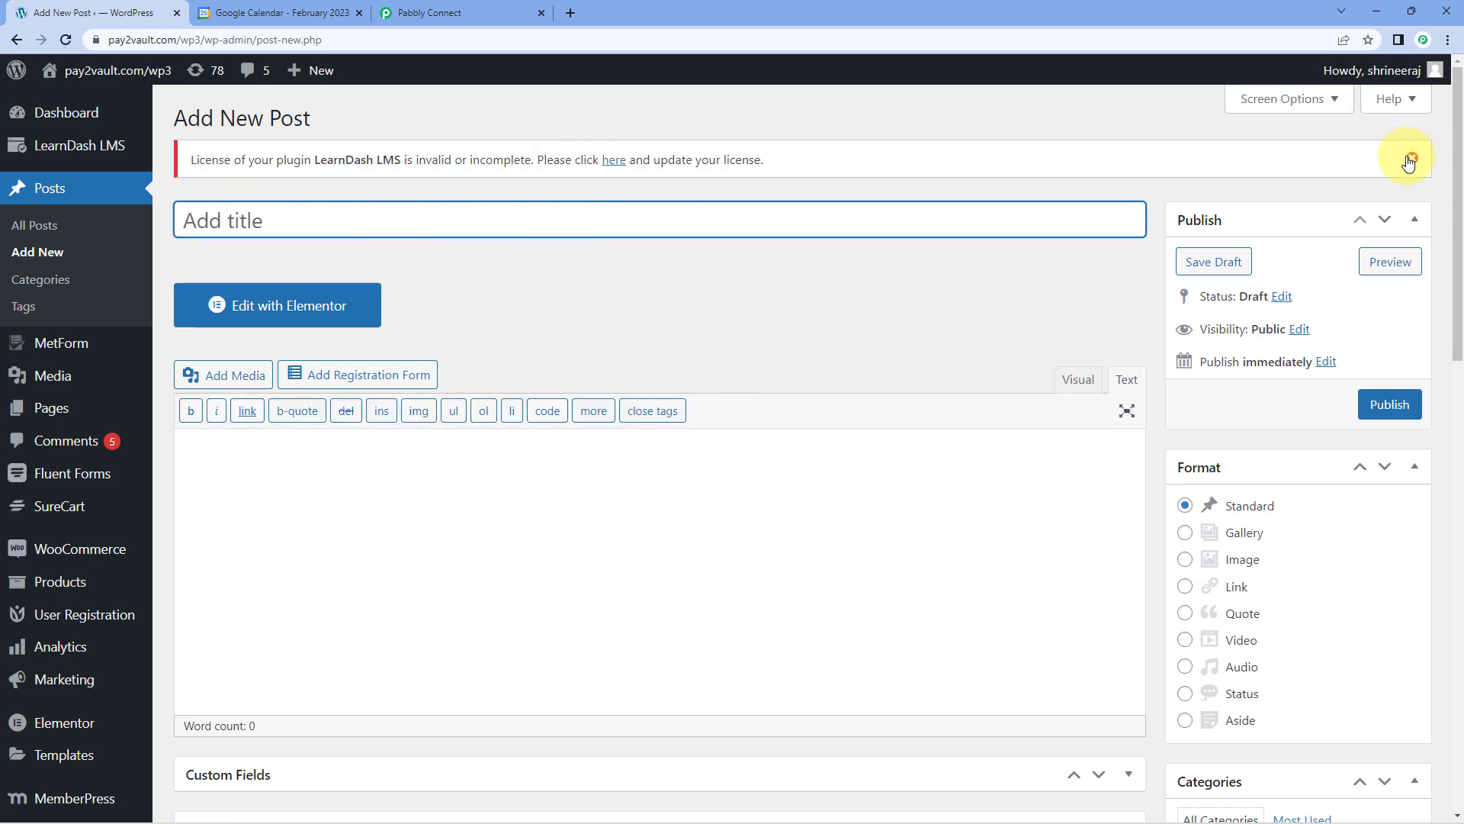
{"action": "left_click", "coordinate": [312, 161]}
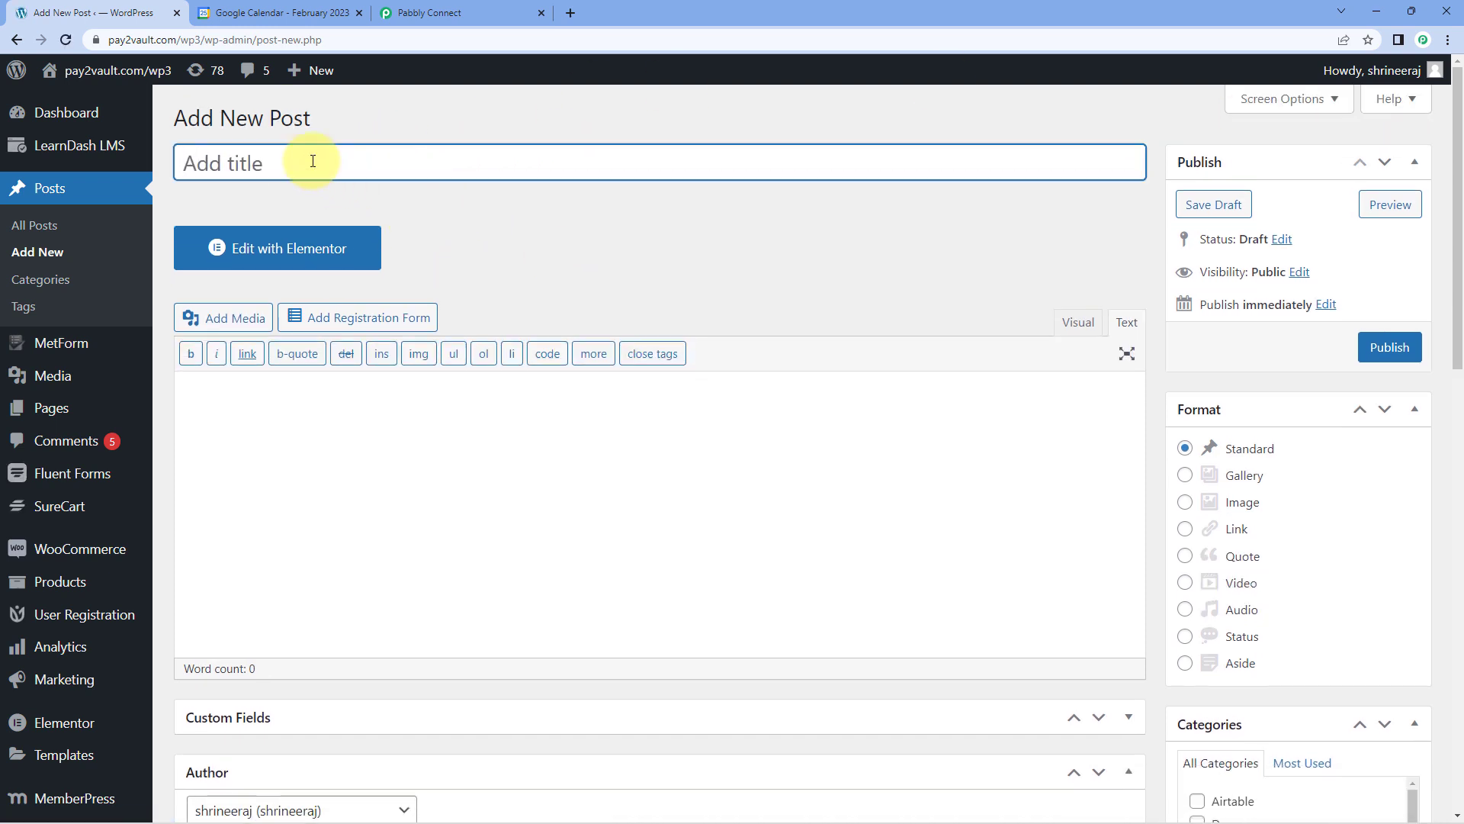
{"action": "type", "text": "Automation & Integration"}
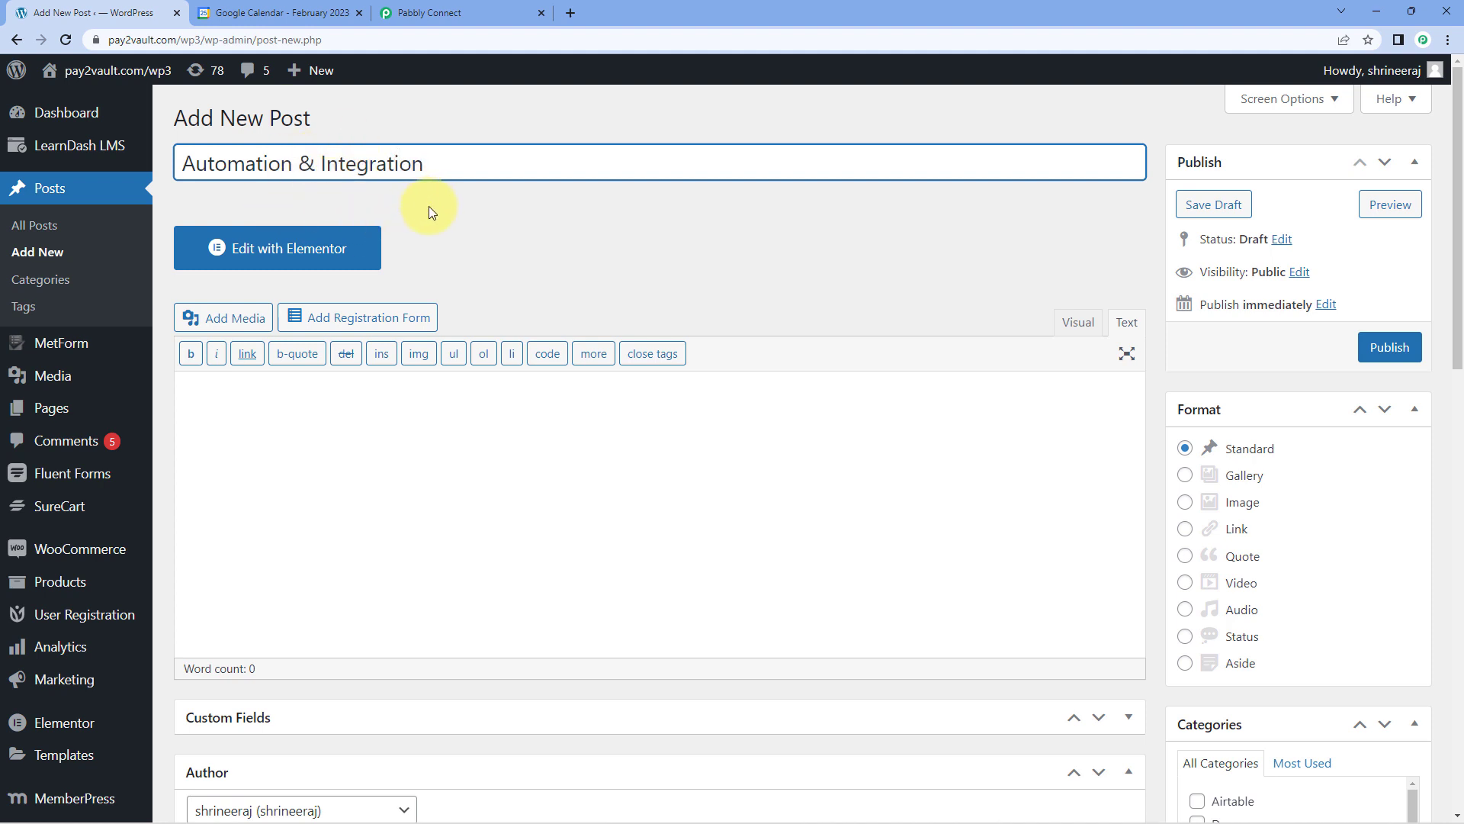
Paste the copied article text about automation and integration into the post body.
{"action": "left_click", "coordinate": [267, 409]}
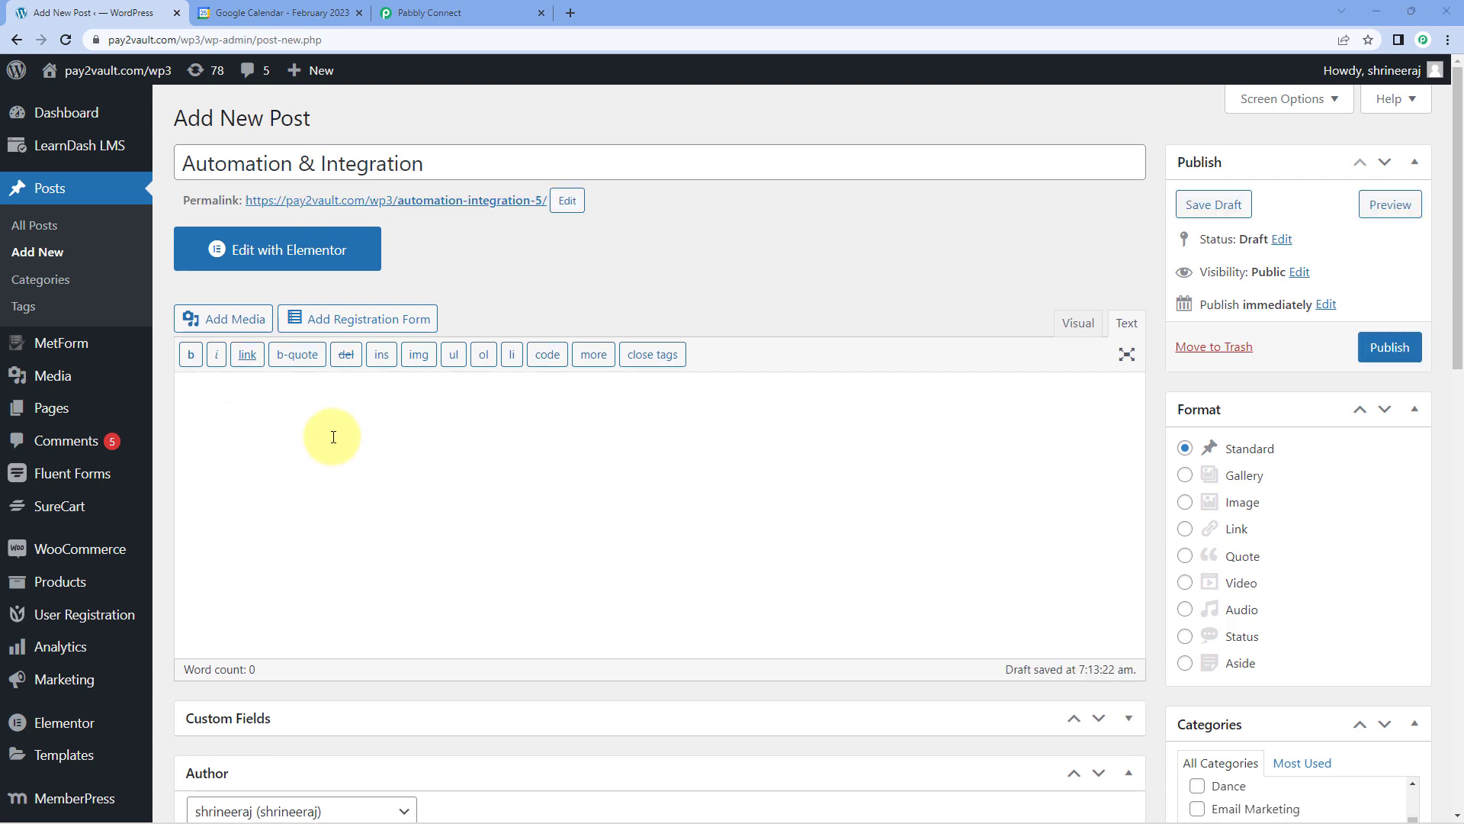
{"action": "right_click", "coordinate": [223, 397]}
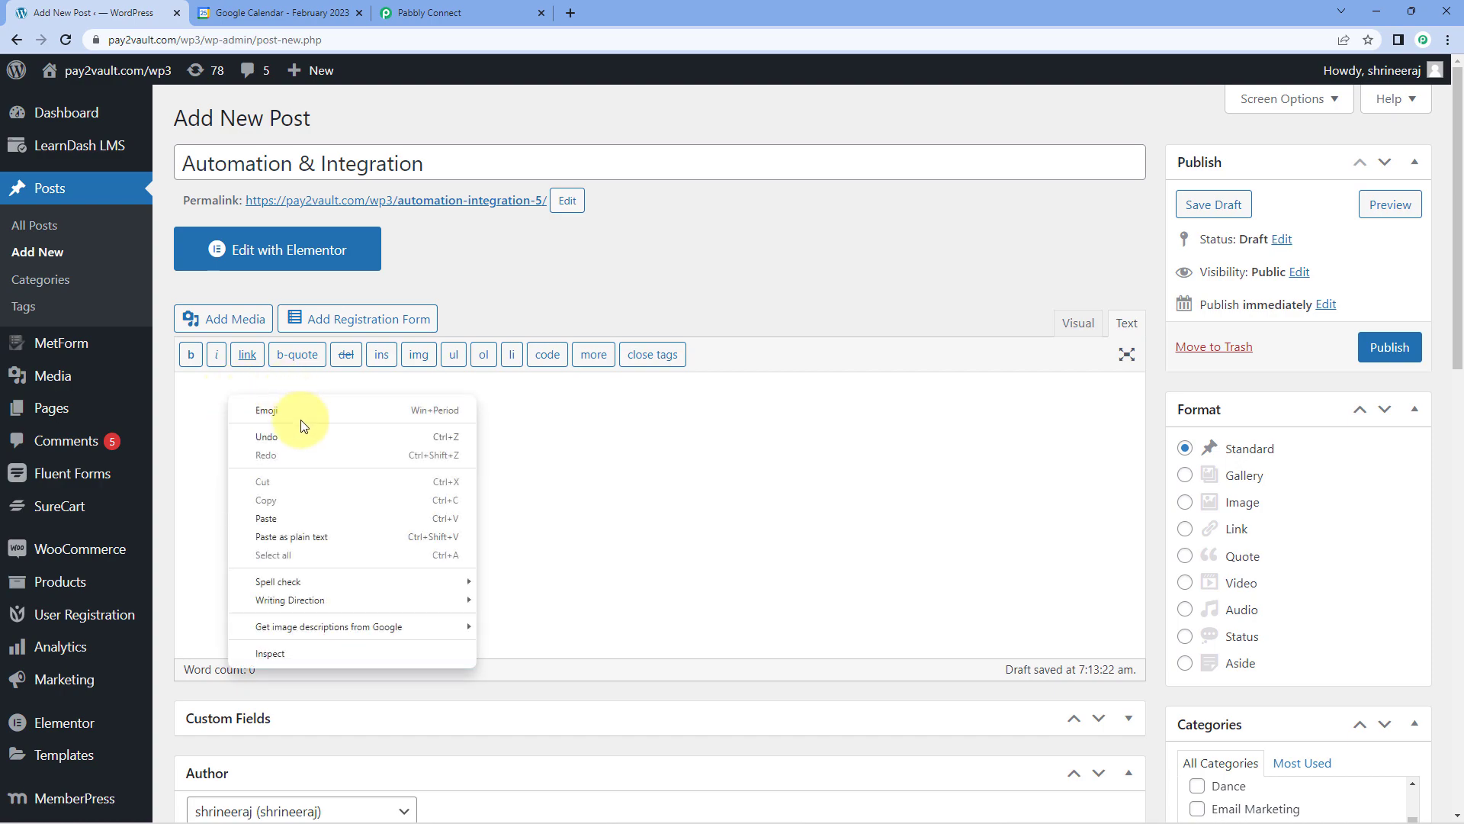
{"action": "left_click", "coordinate": [288, 513]}
{"action": "scroll", "coordinate": [332, 451], "scroll_direction": "up", "scroll_amount": 5}
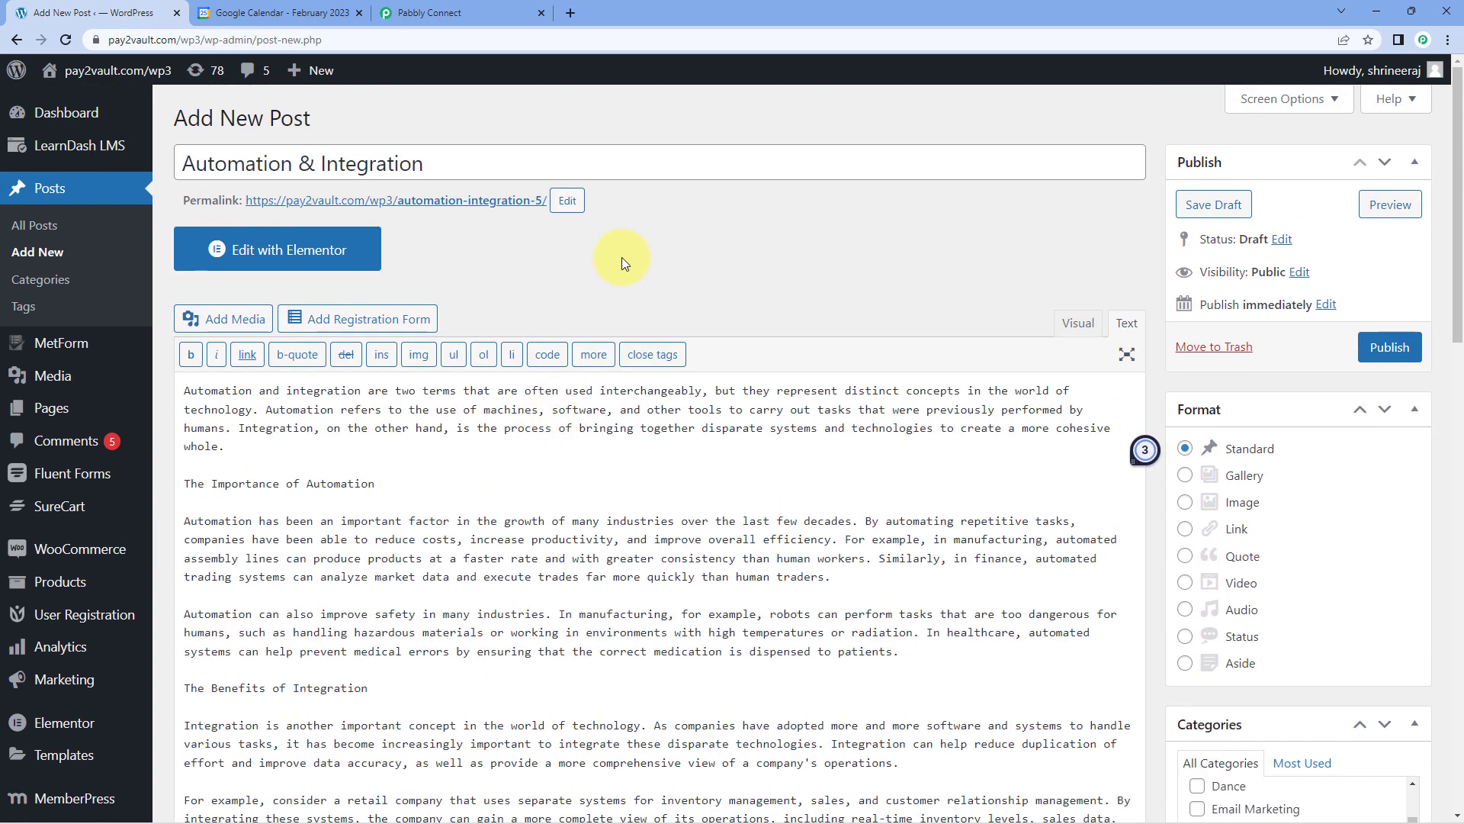
Review the post's format and category, publish it, and switch to Pabbly Connect to check for the webhook response.
{"action": "scroll", "coordinate": [1060, 244], "scroll_direction": "down", "scroll_amount": 4}
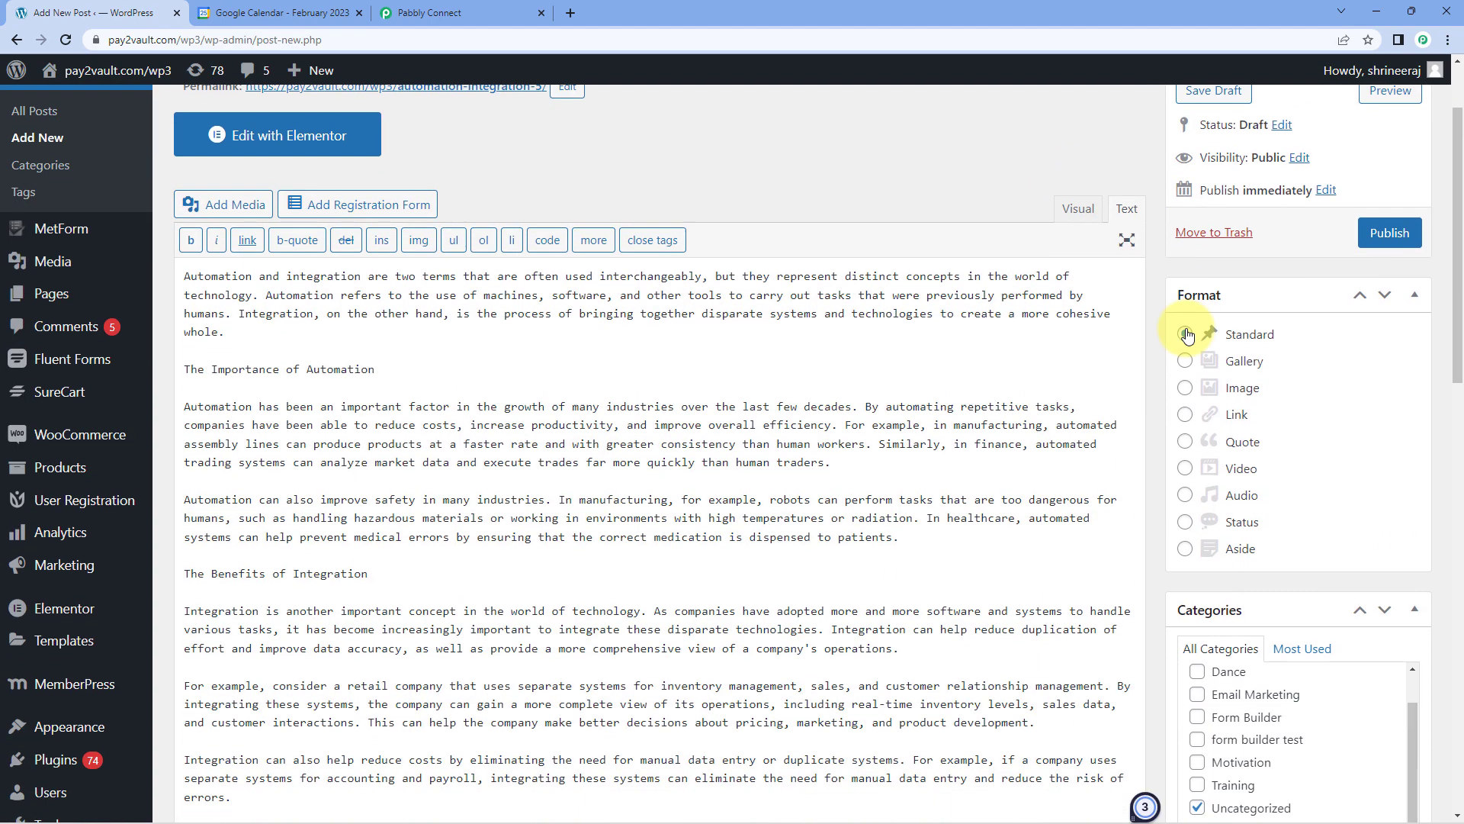
{"action": "scroll", "coordinate": [1156, 325], "scroll_direction": "down", "scroll_amount": 4}
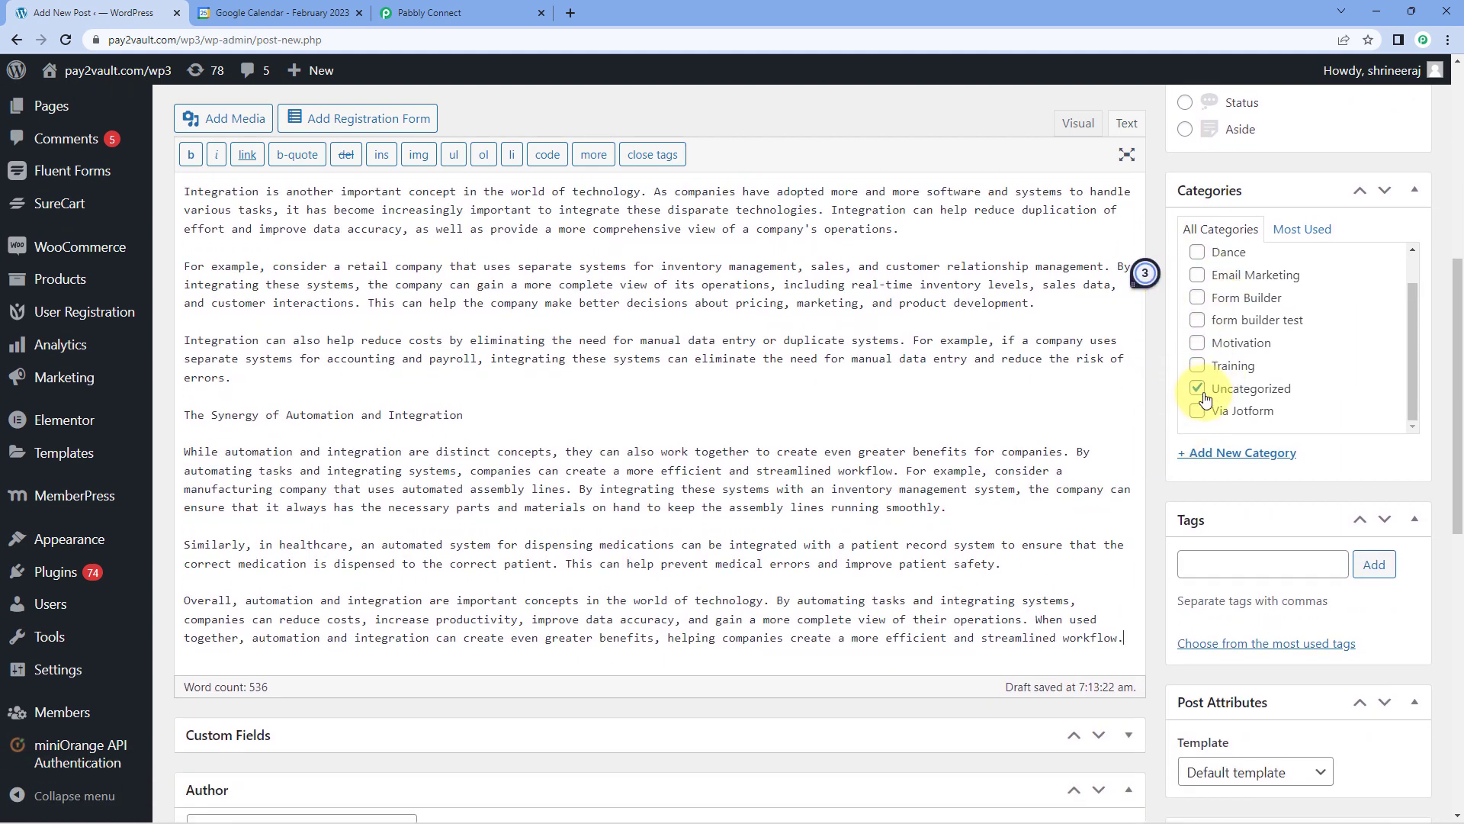
{"action": "scroll", "coordinate": [1179, 368], "scroll_direction": "up", "scroll_amount": 7}
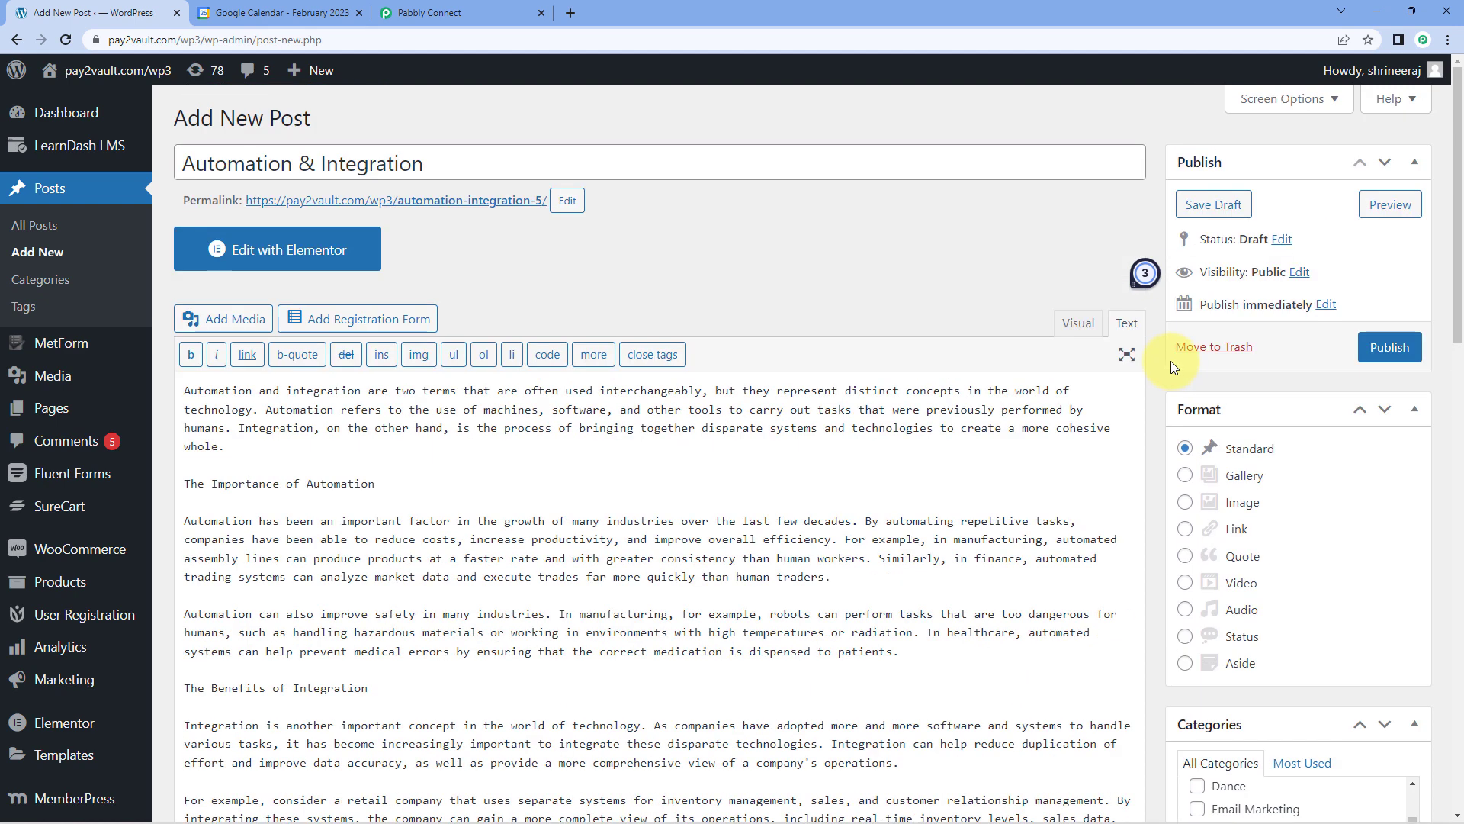
{"action": "left_click", "coordinate": [1390, 347]}
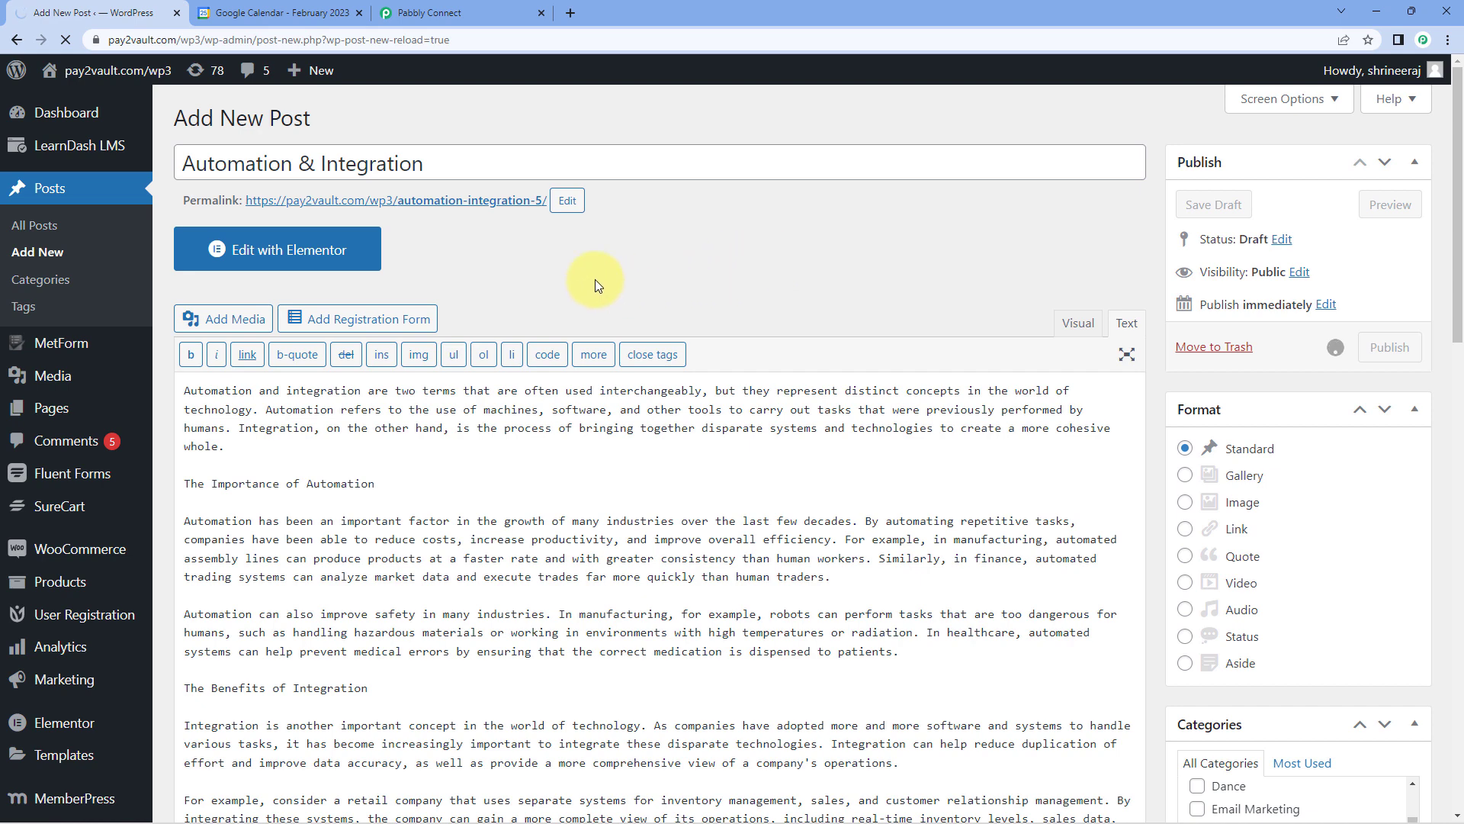
{"action": "left_click", "coordinate": [456, 6]}
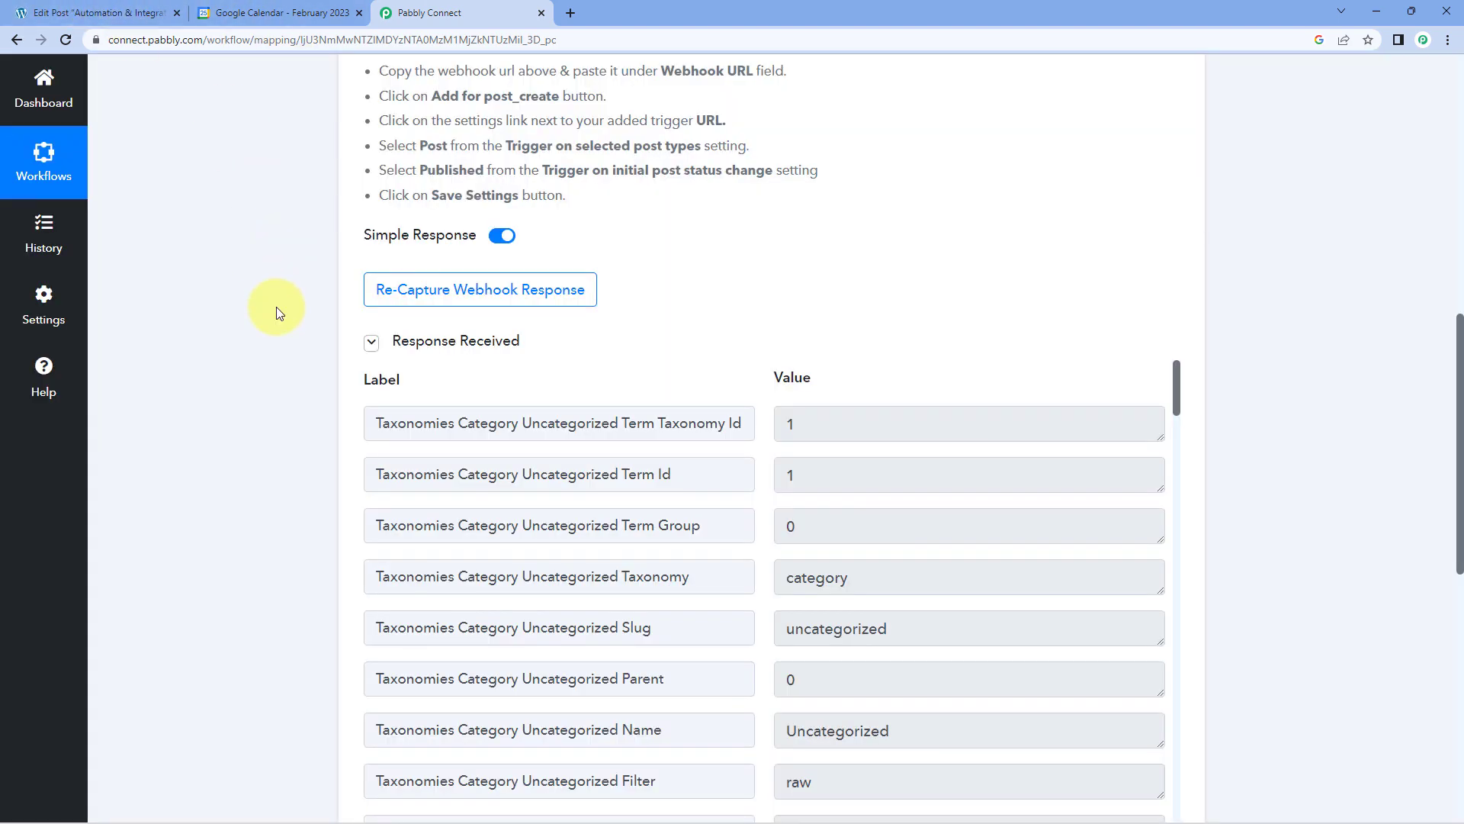
Return to WordPress, open the published post's permalink in a new tab and look through the live article.
{"action": "left_click", "coordinate": [22, 11]}
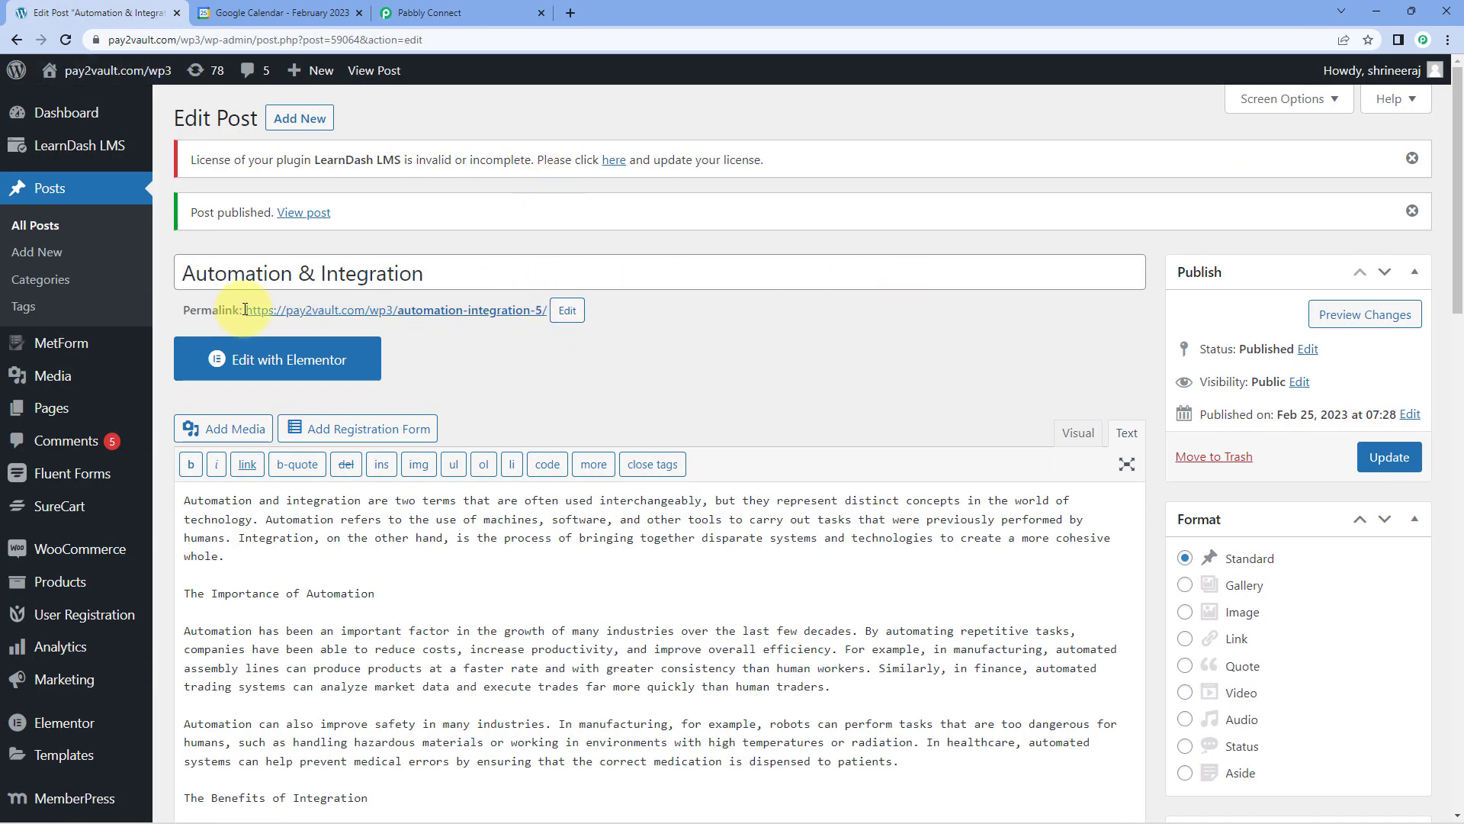
{"action": "left_click_drag", "start_coordinate": [245, 310], "coordinate": [543, 307]}
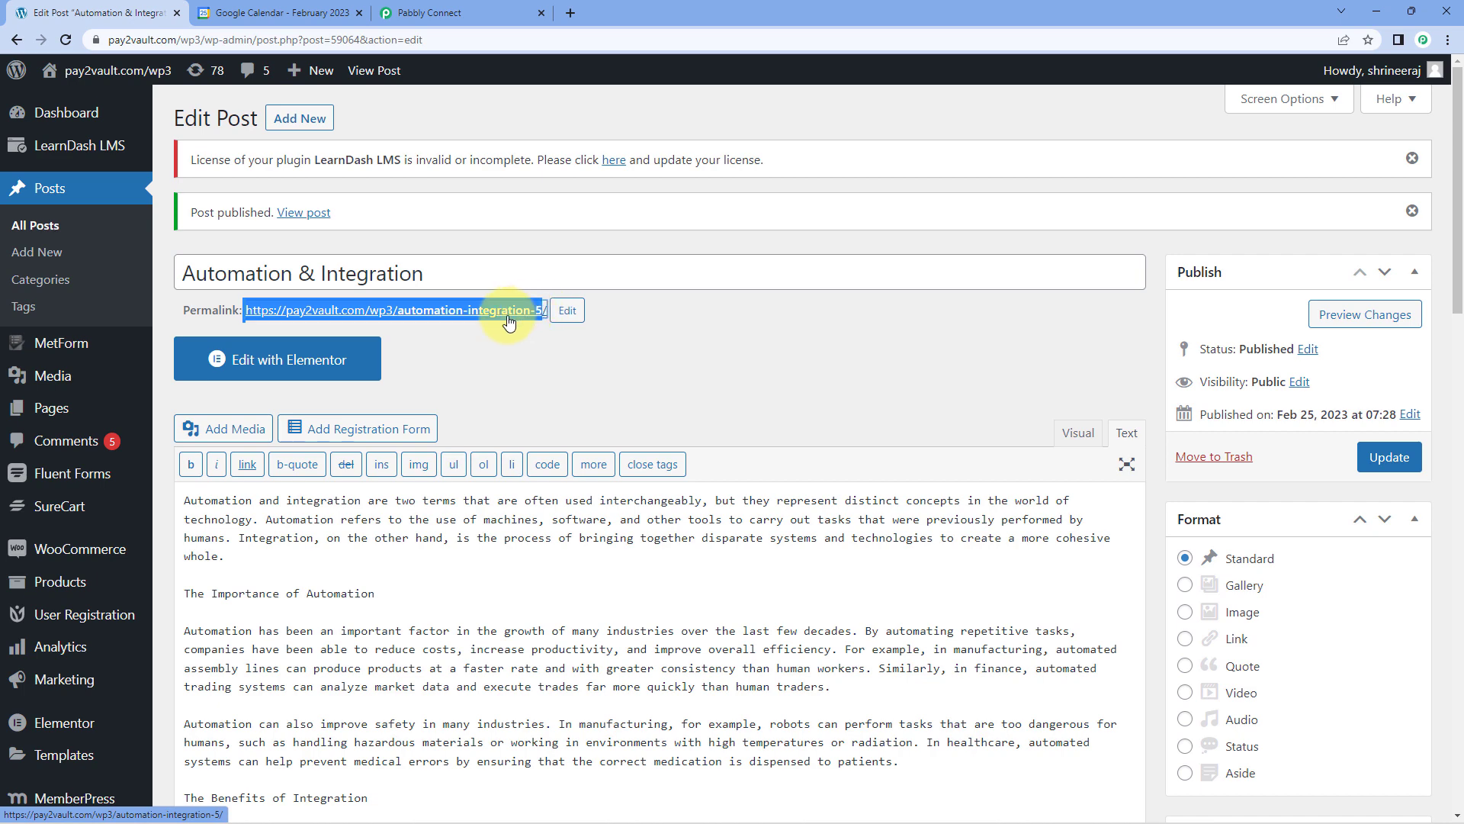
{"action": "right_click", "coordinate": [509, 322]}
{"action": "left_click", "coordinate": [537, 336]}
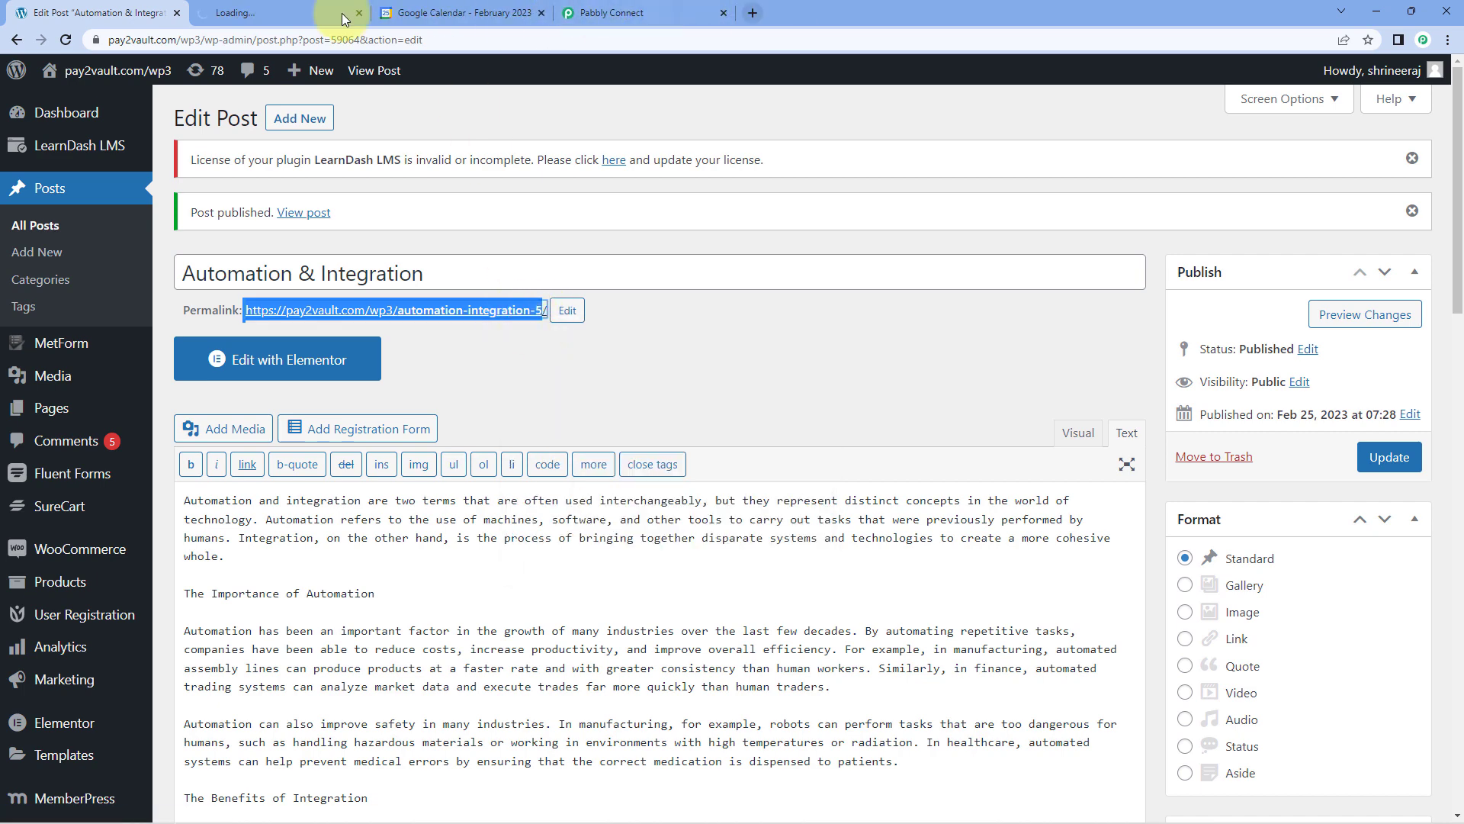
{"action": "left_click", "coordinate": [341, 12]}
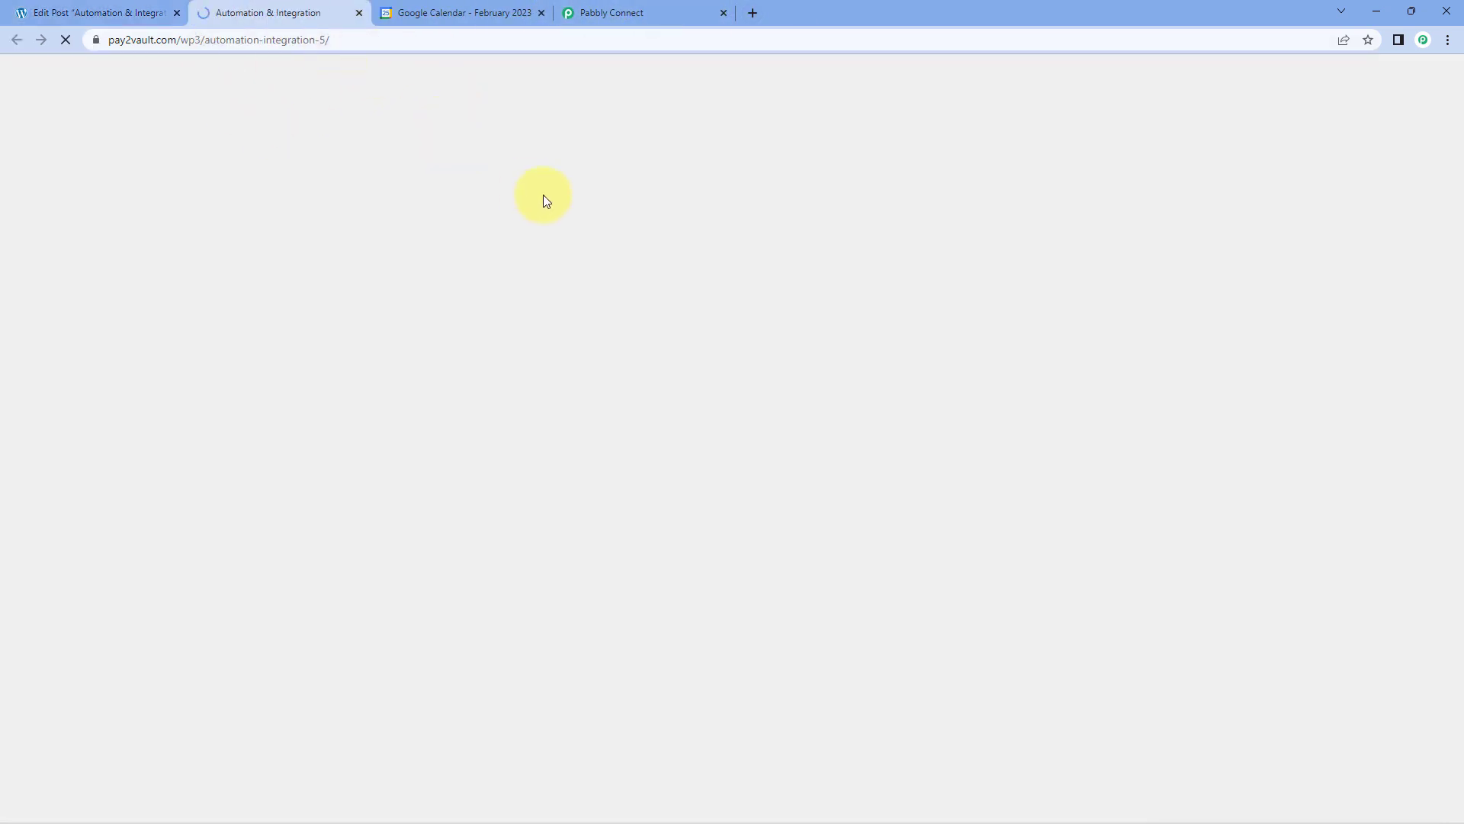
{"action": "scroll", "coordinate": [679, 304], "scroll_direction": "down", "scroll_amount": 4}
{"action": "scroll", "coordinate": [723, 300], "scroll_direction": "down", "scroll_amount": 4}
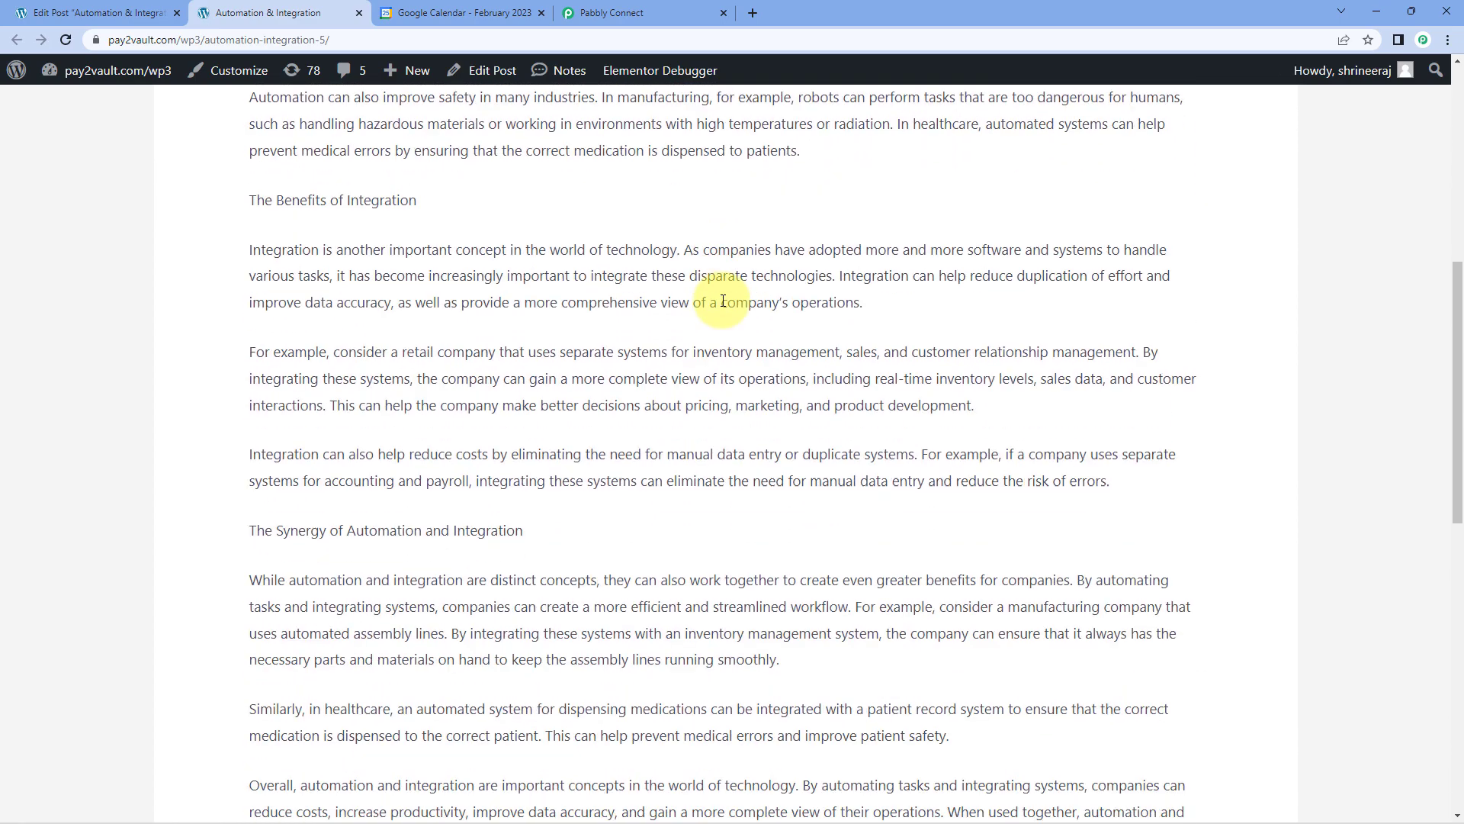
{"action": "scroll", "coordinate": [723, 301], "scroll_direction": "up", "scroll_amount": 4}
{"action": "scroll", "coordinate": [723, 305], "scroll_direction": "up", "scroll_amount": 5}
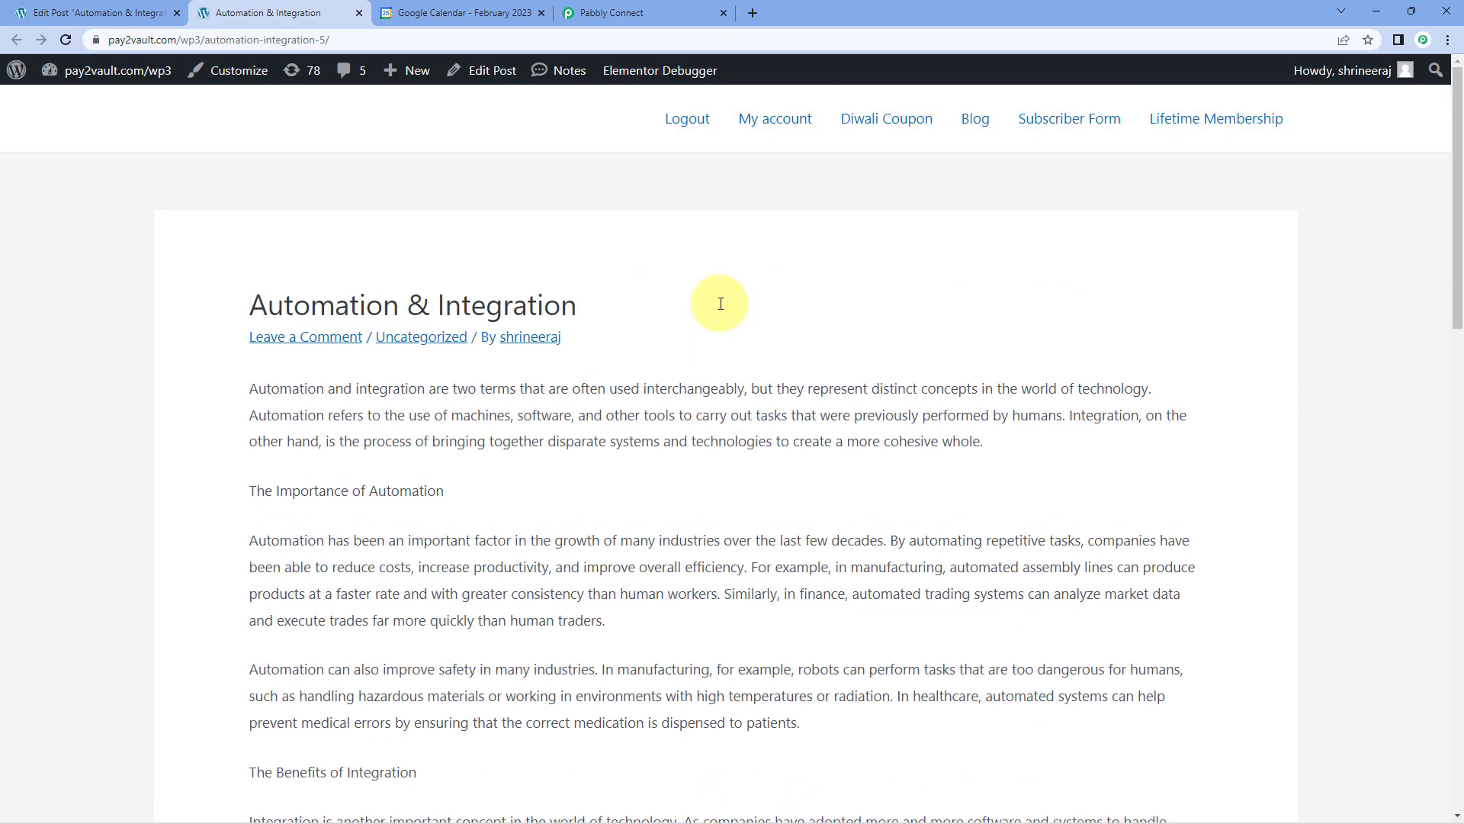
Switch to Pabbly Connect and examine the taxonomy, permalink and post meta fields in the captured webhook response.
{"action": "left_click", "coordinate": [597, 10]}
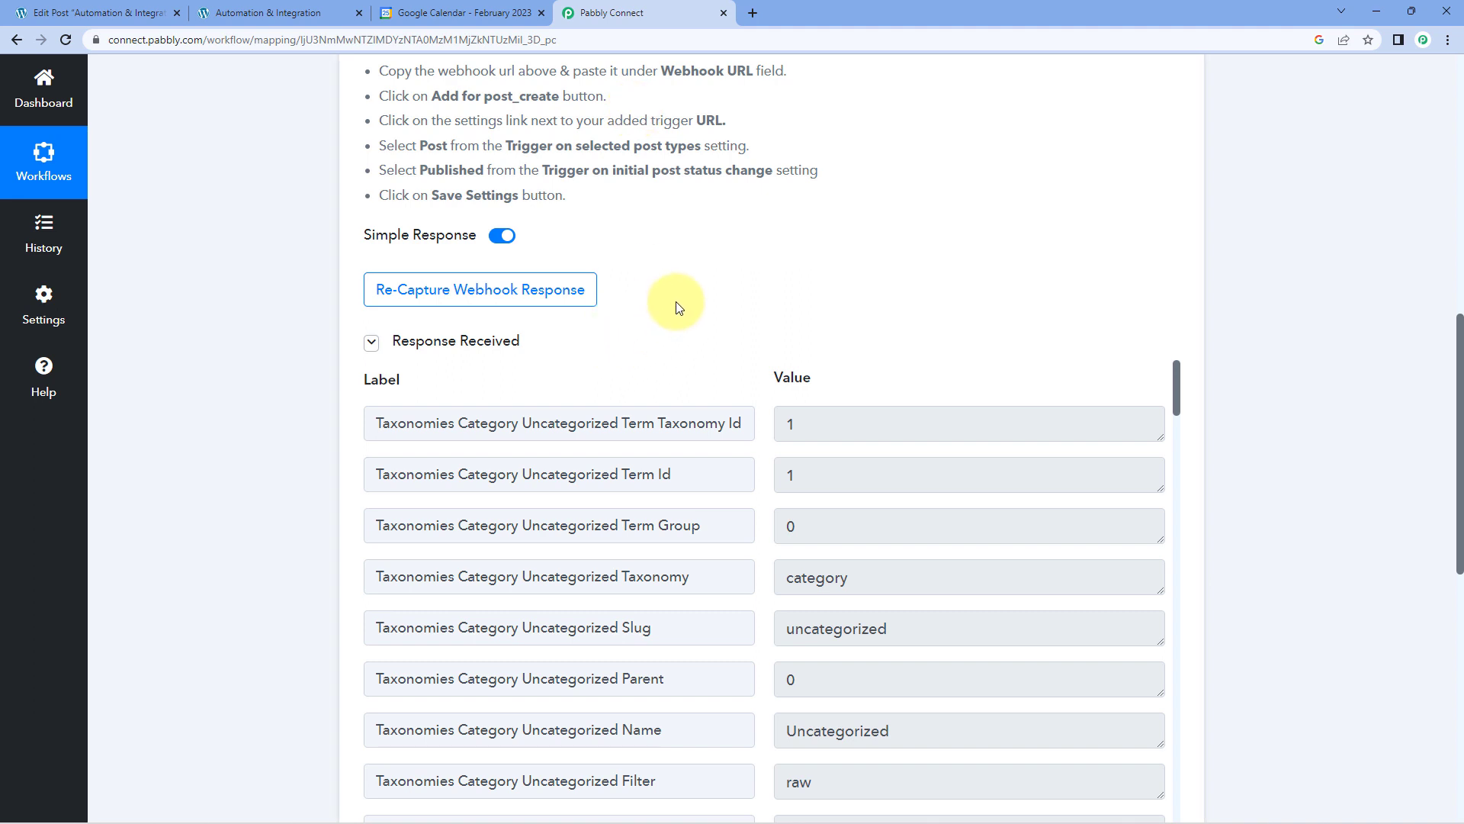
{"action": "scroll", "coordinate": [679, 308], "scroll_direction": "down", "scroll_amount": 2}
{"action": "scroll", "coordinate": [766, 324], "scroll_direction": "down", "scroll_amount": 3}
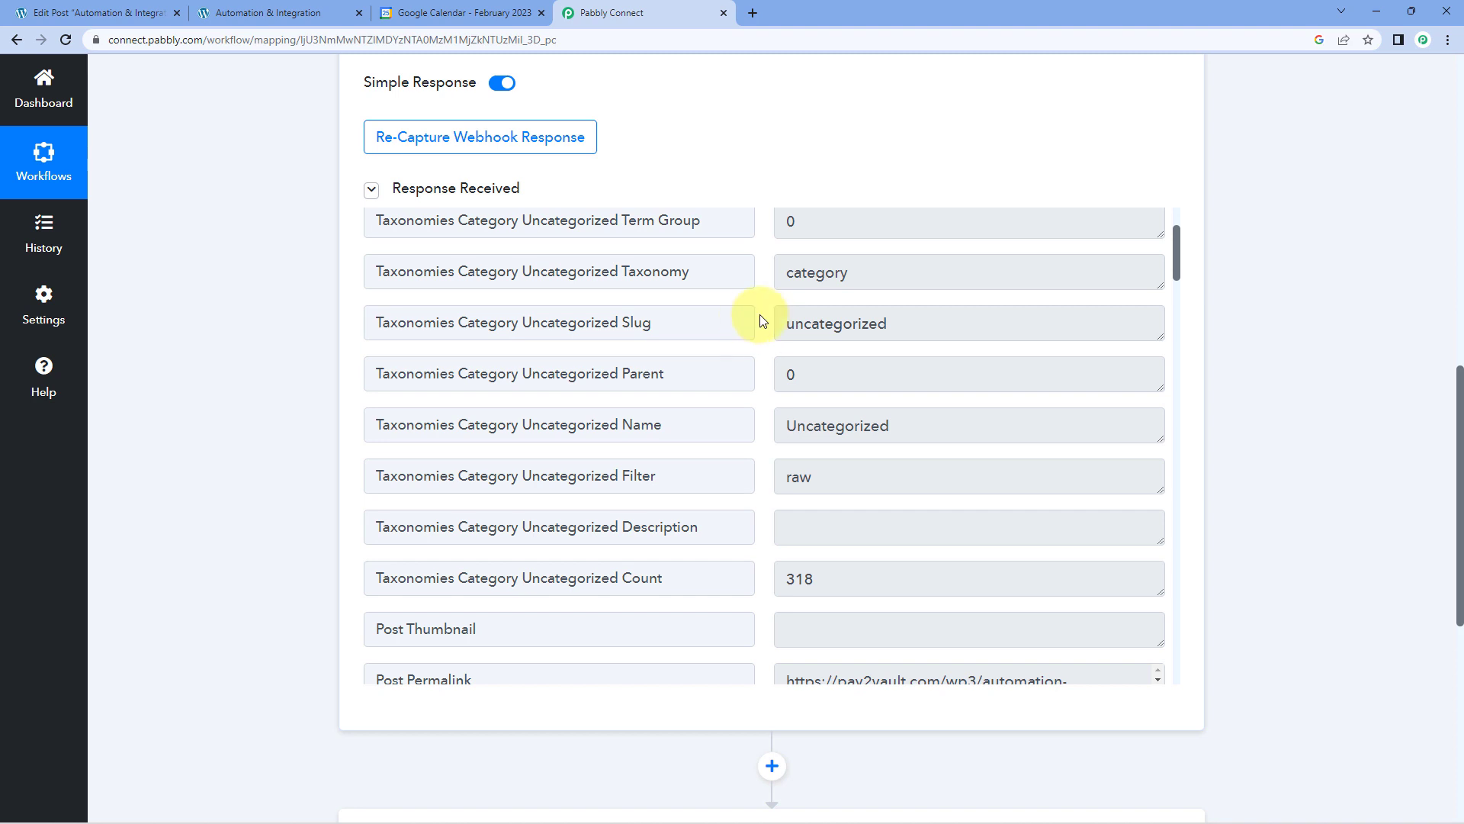
{"action": "scroll", "coordinate": [762, 369], "scroll_direction": "down", "scroll_amount": 1}
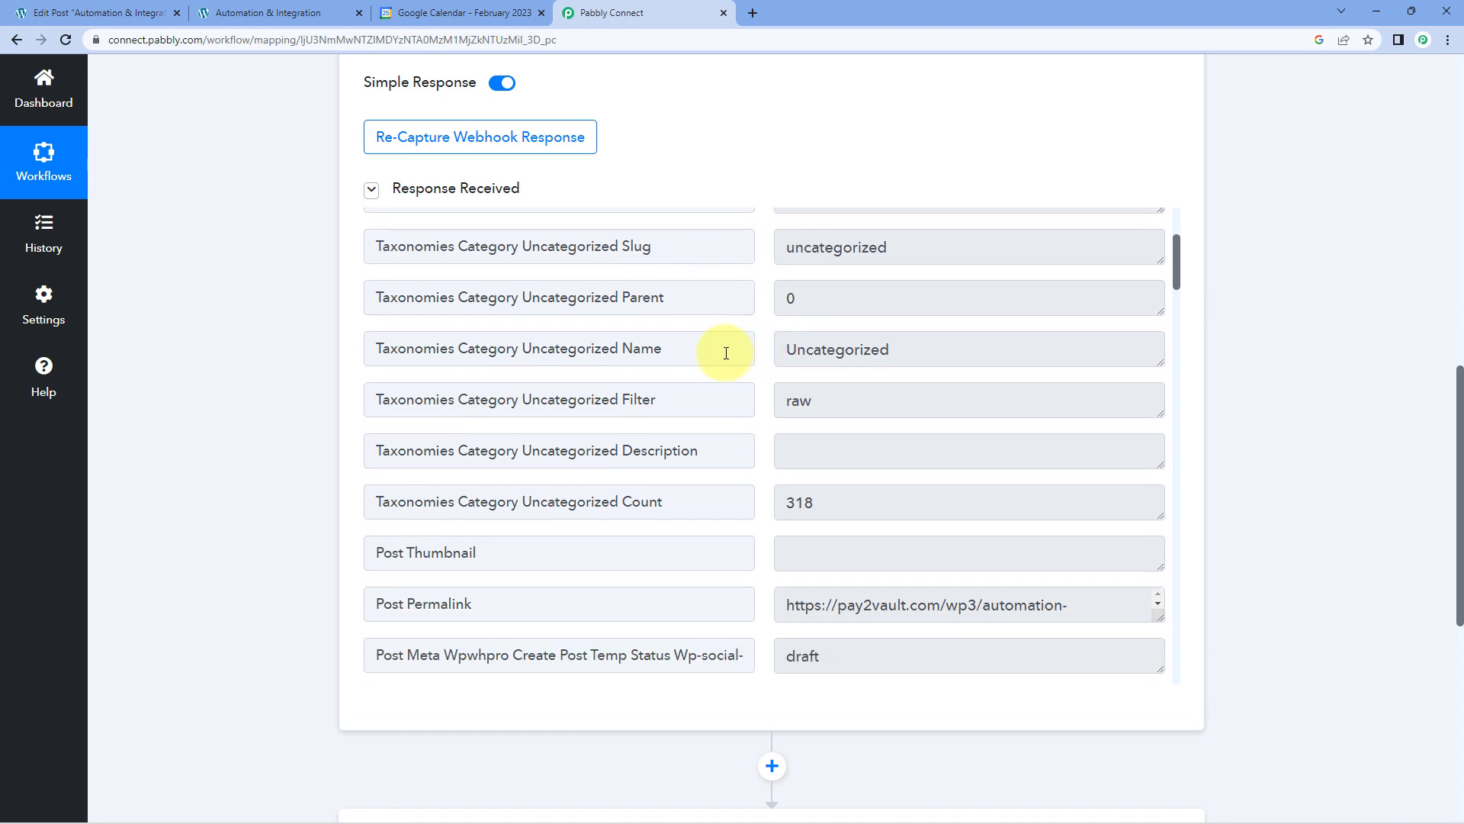
{"action": "left_click", "coordinate": [939, 343]}
{"action": "left_click", "coordinate": [751, 395]}
{"action": "scroll", "coordinate": [756, 395], "scroll_direction": "down", "scroll_amount": 2}
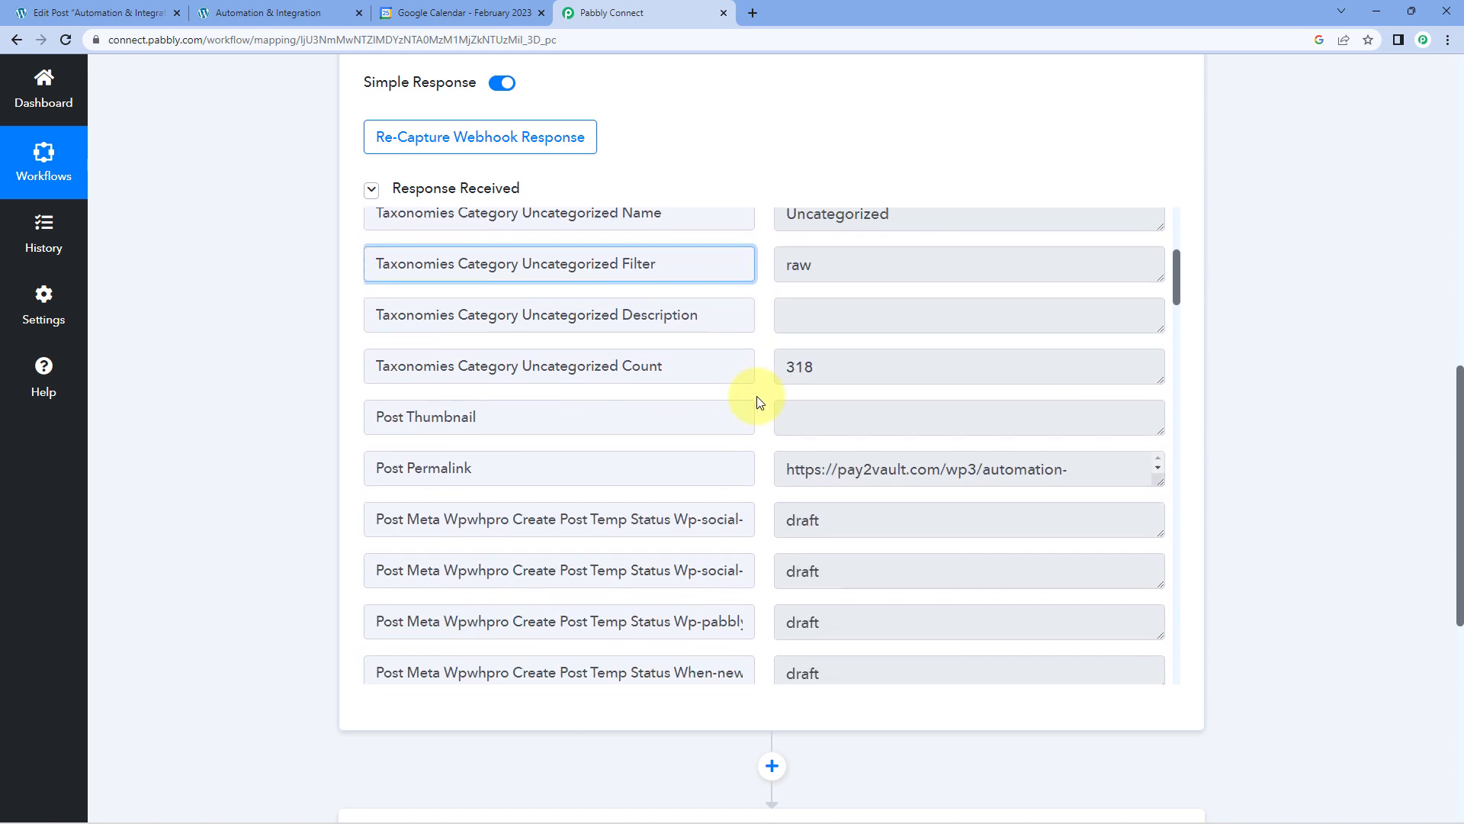
{"action": "scroll", "coordinate": [757, 398], "scroll_direction": "down", "scroll_amount": 6}
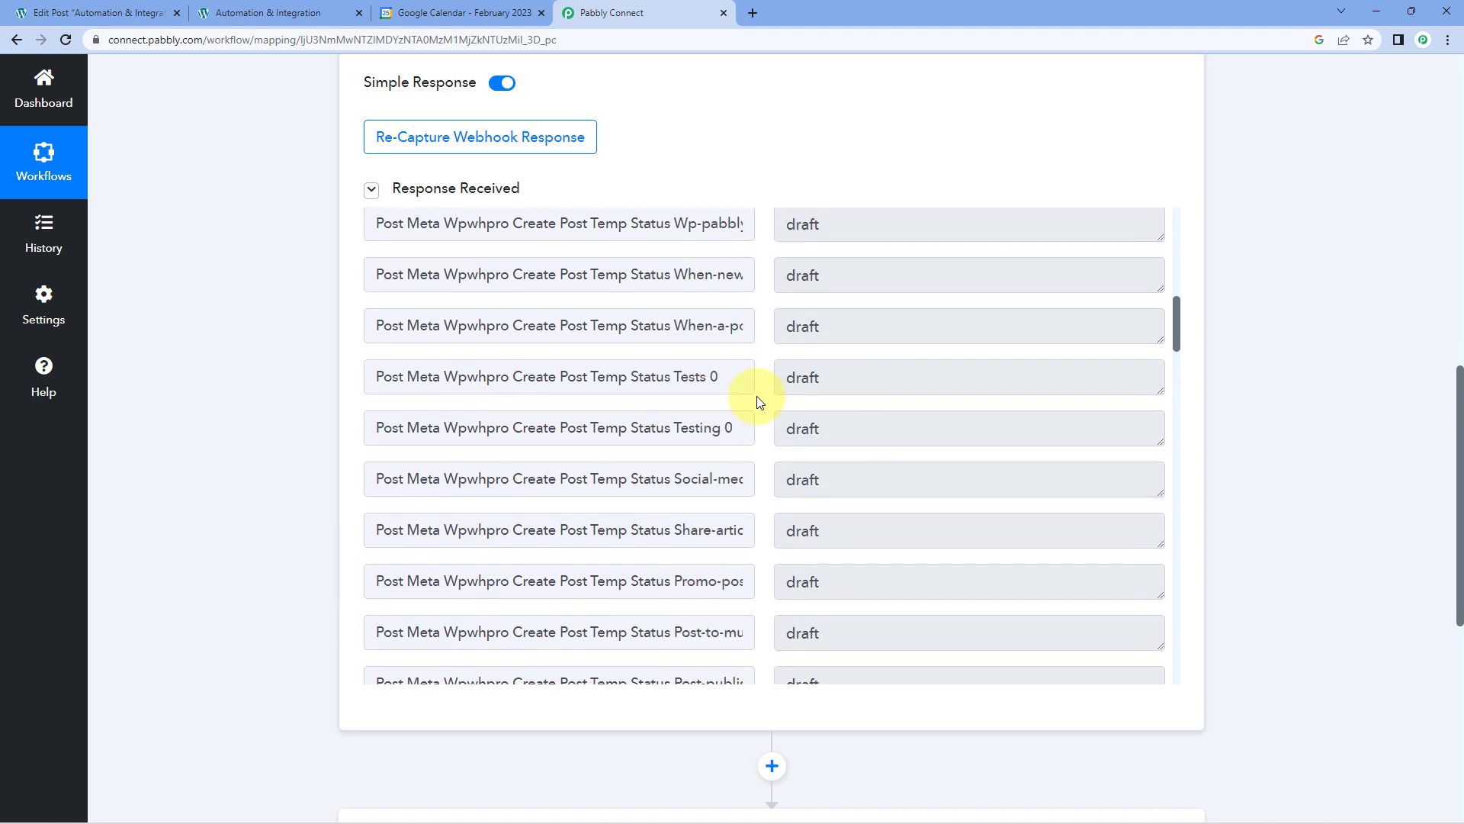
{"action": "scroll", "coordinate": [759, 400], "scroll_direction": "down", "scroll_amount": 16}
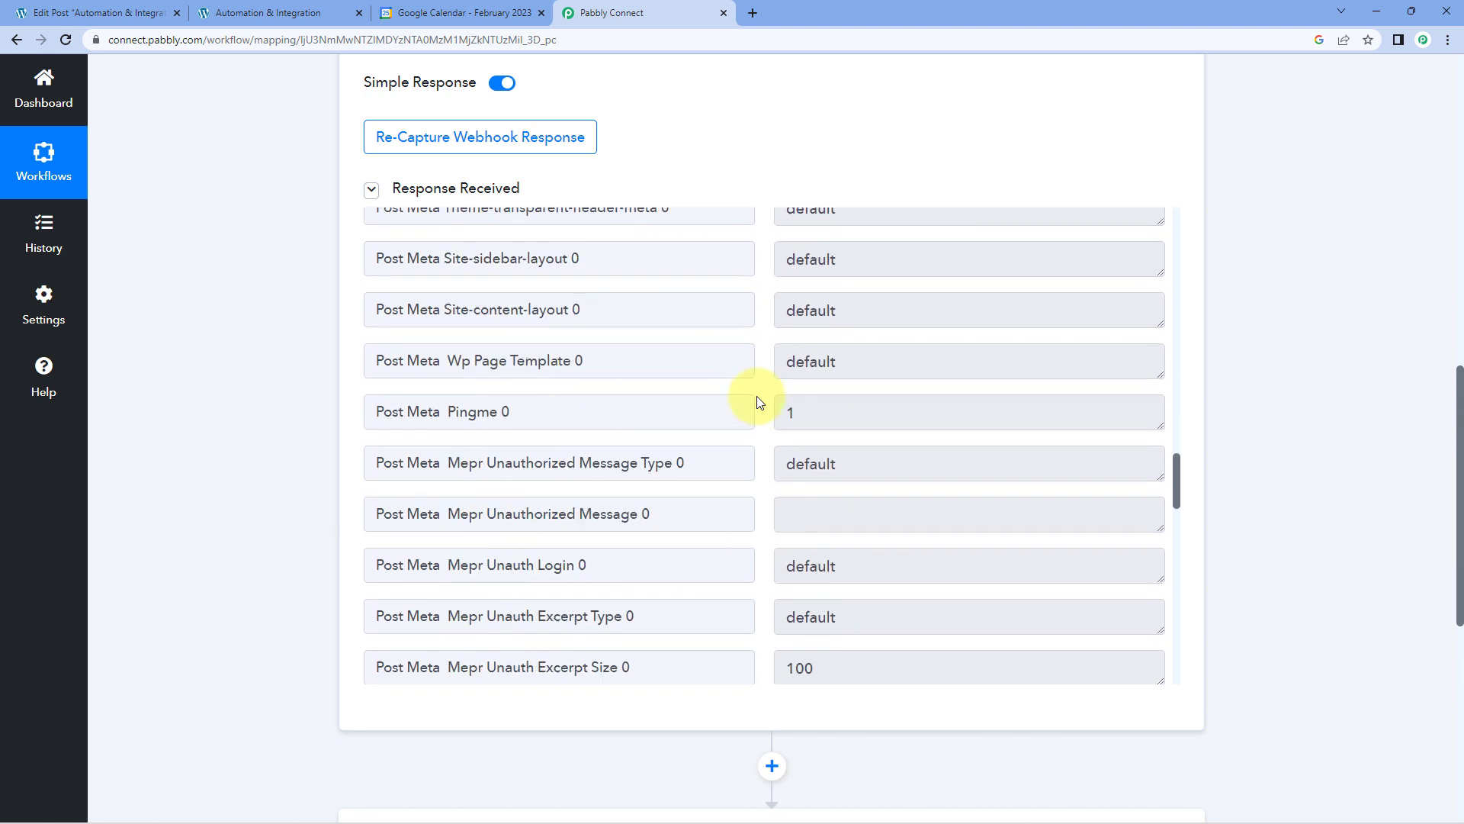
{"action": "scroll", "coordinate": [759, 402], "scroll_direction": "down", "scroll_amount": 7}
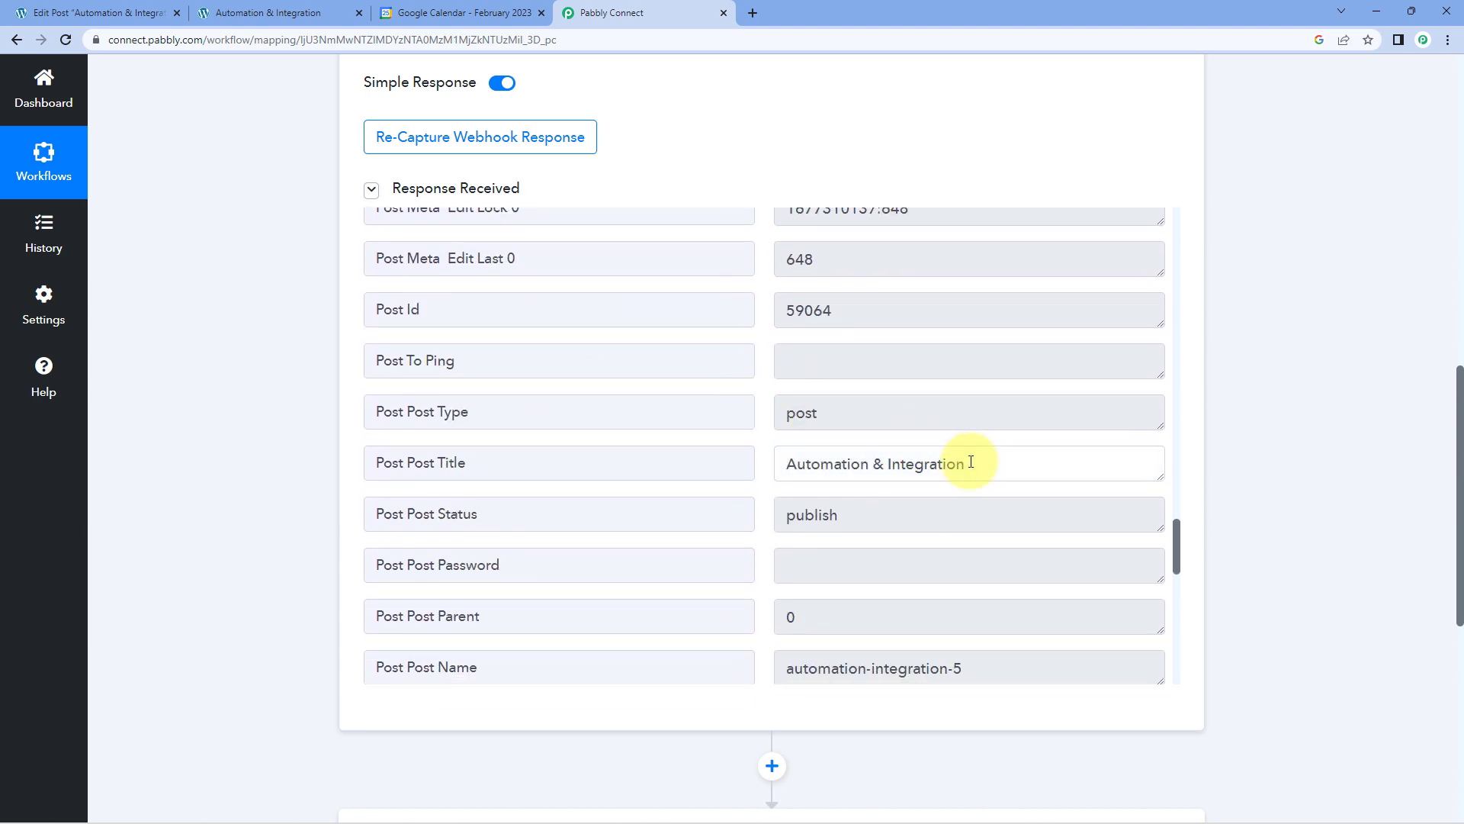
Examine the post title, status, name, dates and content in the webhook response, enlarging the content field to read it.
{"action": "left_click_drag", "start_coordinate": [971, 461], "coordinate": [745, 461]}
{"action": "scroll", "coordinate": [752, 453], "scroll_direction": "down", "scroll_amount": 1}
{"action": "left_click_drag", "start_coordinate": [872, 437], "coordinate": [758, 427]}
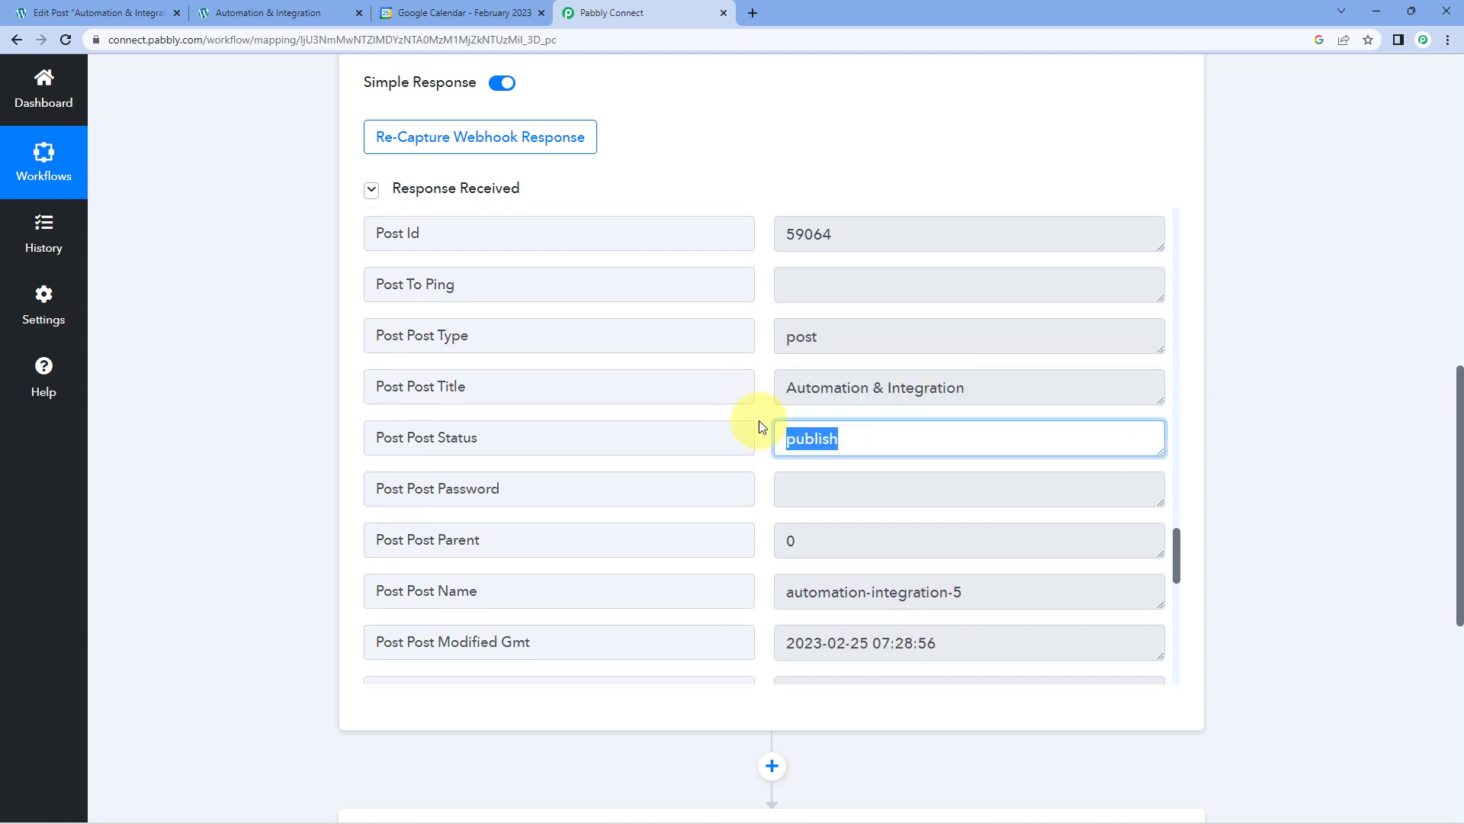
{"action": "left_click", "coordinate": [758, 425]}
{"action": "scroll", "coordinate": [758, 420], "scroll_direction": "down", "scroll_amount": 3}
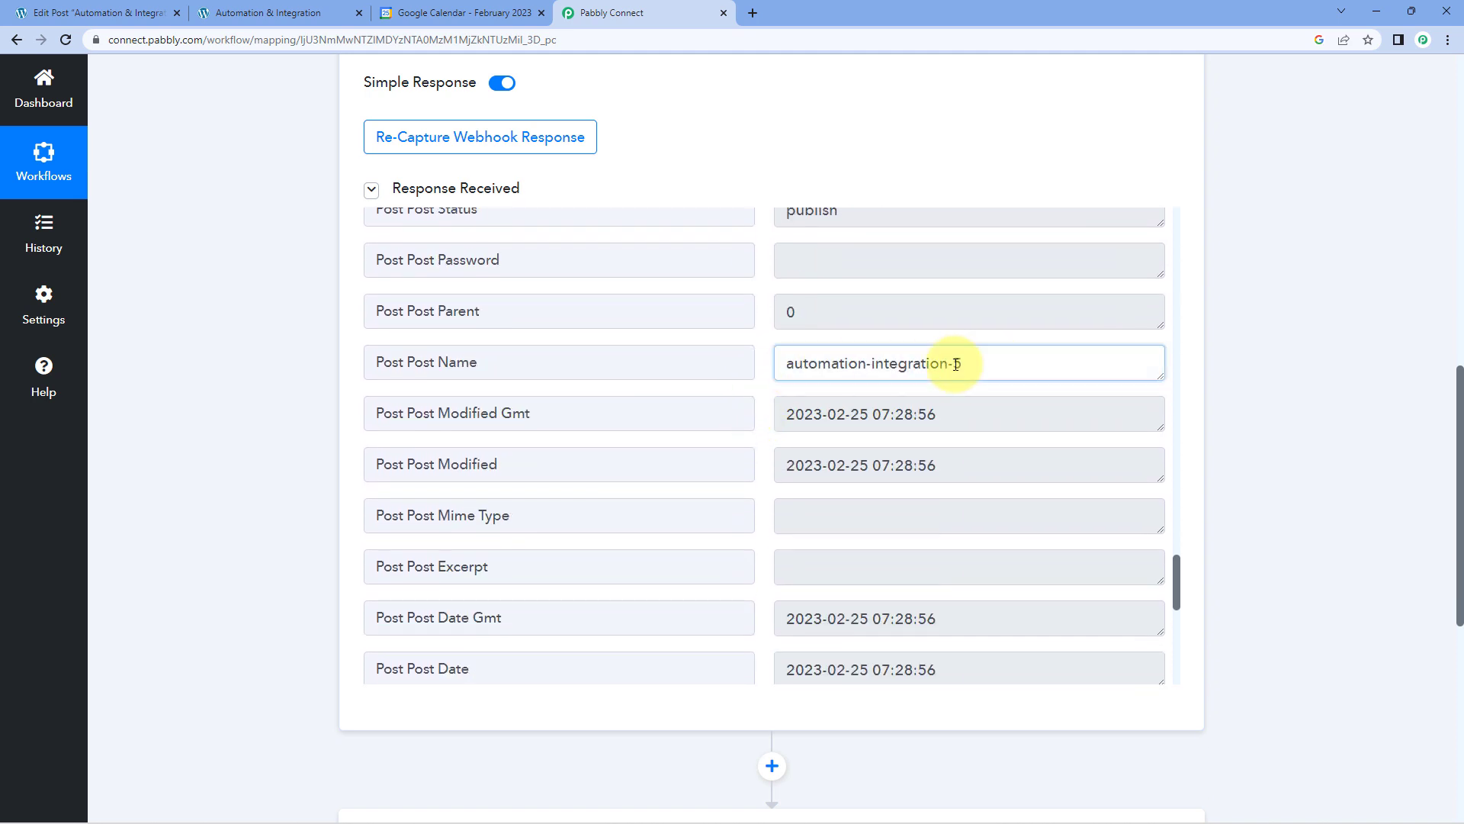
{"action": "left_click_drag", "start_coordinate": [956, 364], "coordinate": [1160, 605]}
{"action": "scroll", "coordinate": [751, 412], "scroll_direction": "down", "scroll_amount": 3}
{"action": "scroll", "coordinate": [762, 412], "scroll_direction": "down", "scroll_amount": 2}
{"action": "scroll", "coordinate": [884, 438], "scroll_direction": "down", "scroll_amount": 5}
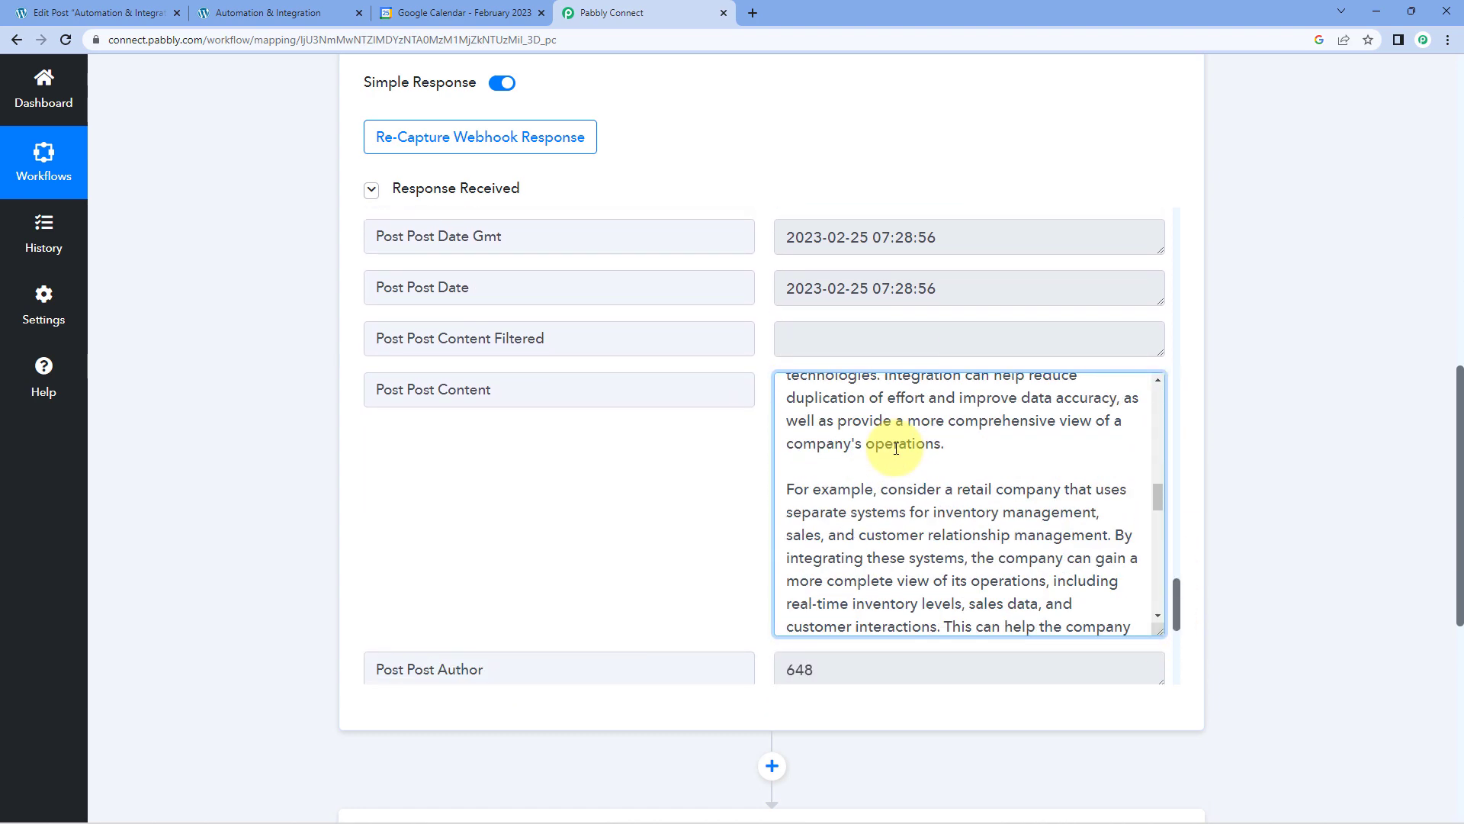
{"action": "scroll", "coordinate": [896, 448], "scroll_direction": "down", "scroll_amount": 3}
{"action": "left_click", "coordinate": [735, 448]}
Examine the remaining webhook response fields, from the post author through Post Guid to Post ID.
{"action": "scroll", "coordinate": [763, 427], "scroll_direction": "down", "scroll_amount": 4}
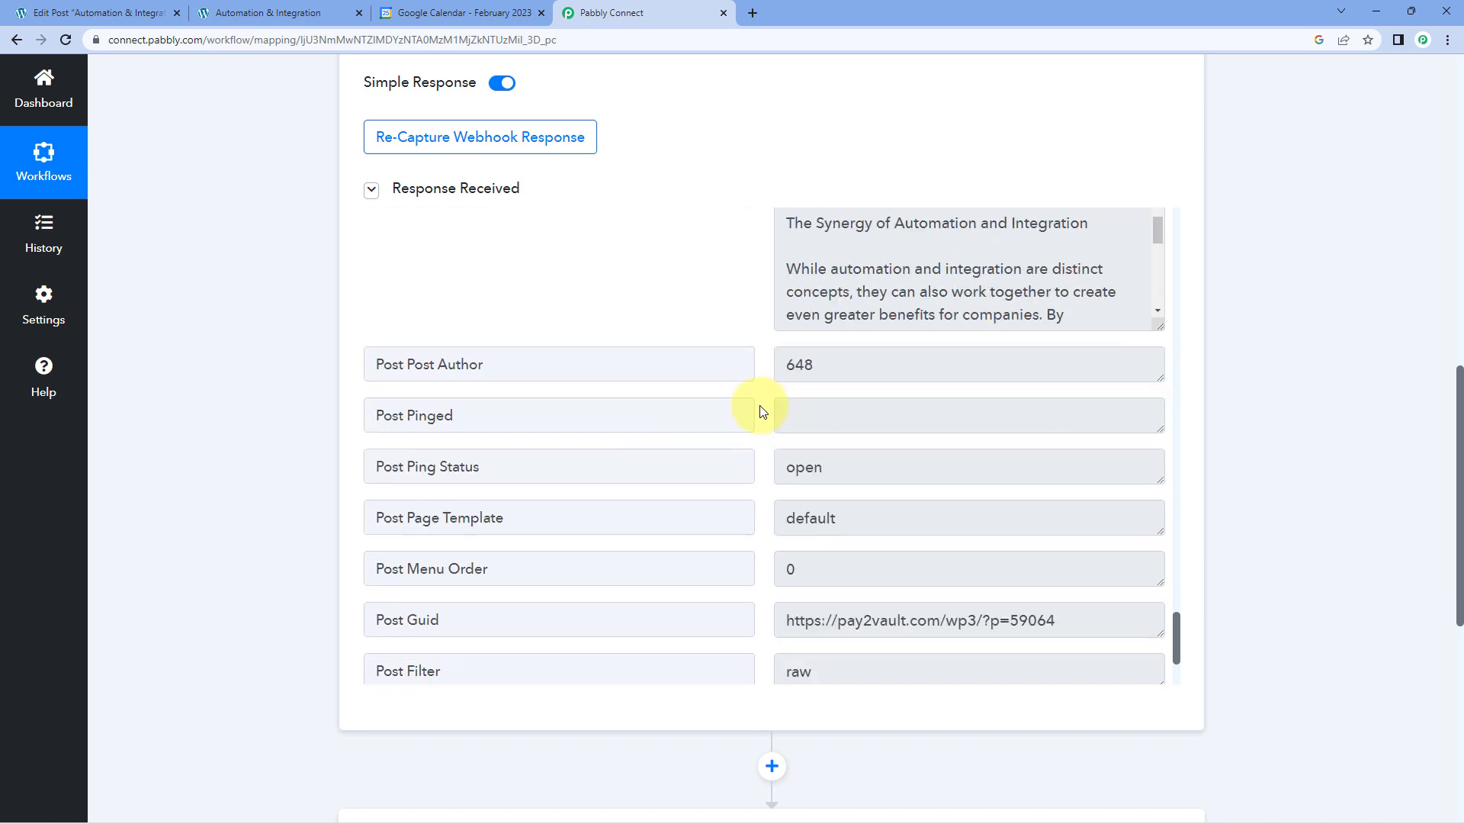
{"action": "scroll", "coordinate": [763, 412], "scroll_direction": "down", "scroll_amount": 2}
{"action": "left_click_drag", "start_coordinate": [1107, 467], "coordinate": [772, 468]}
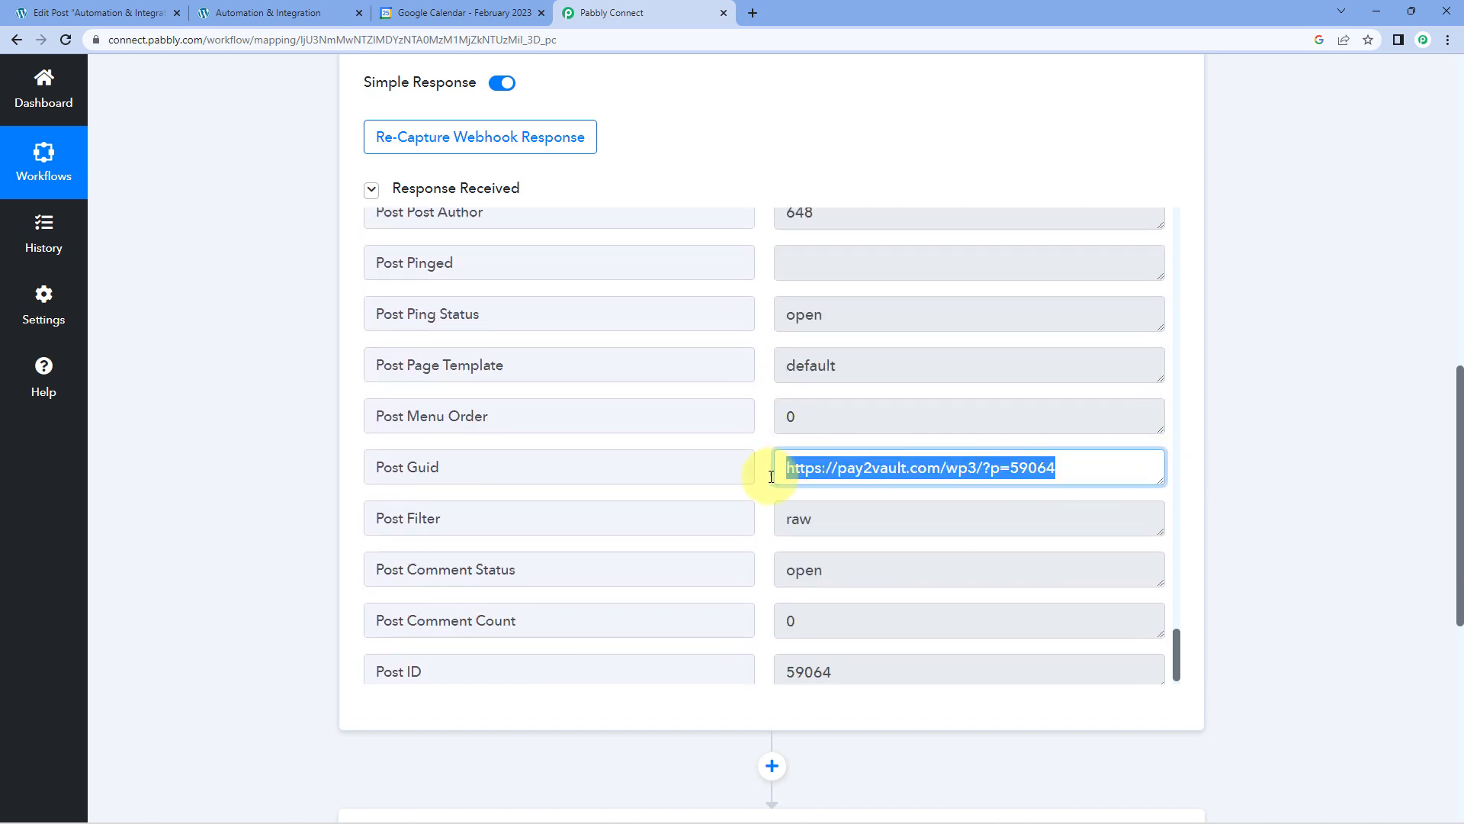
{"action": "left_click", "coordinate": [759, 442]}
{"action": "scroll", "coordinate": [761, 446], "scroll_direction": "down", "scroll_amount": 1}
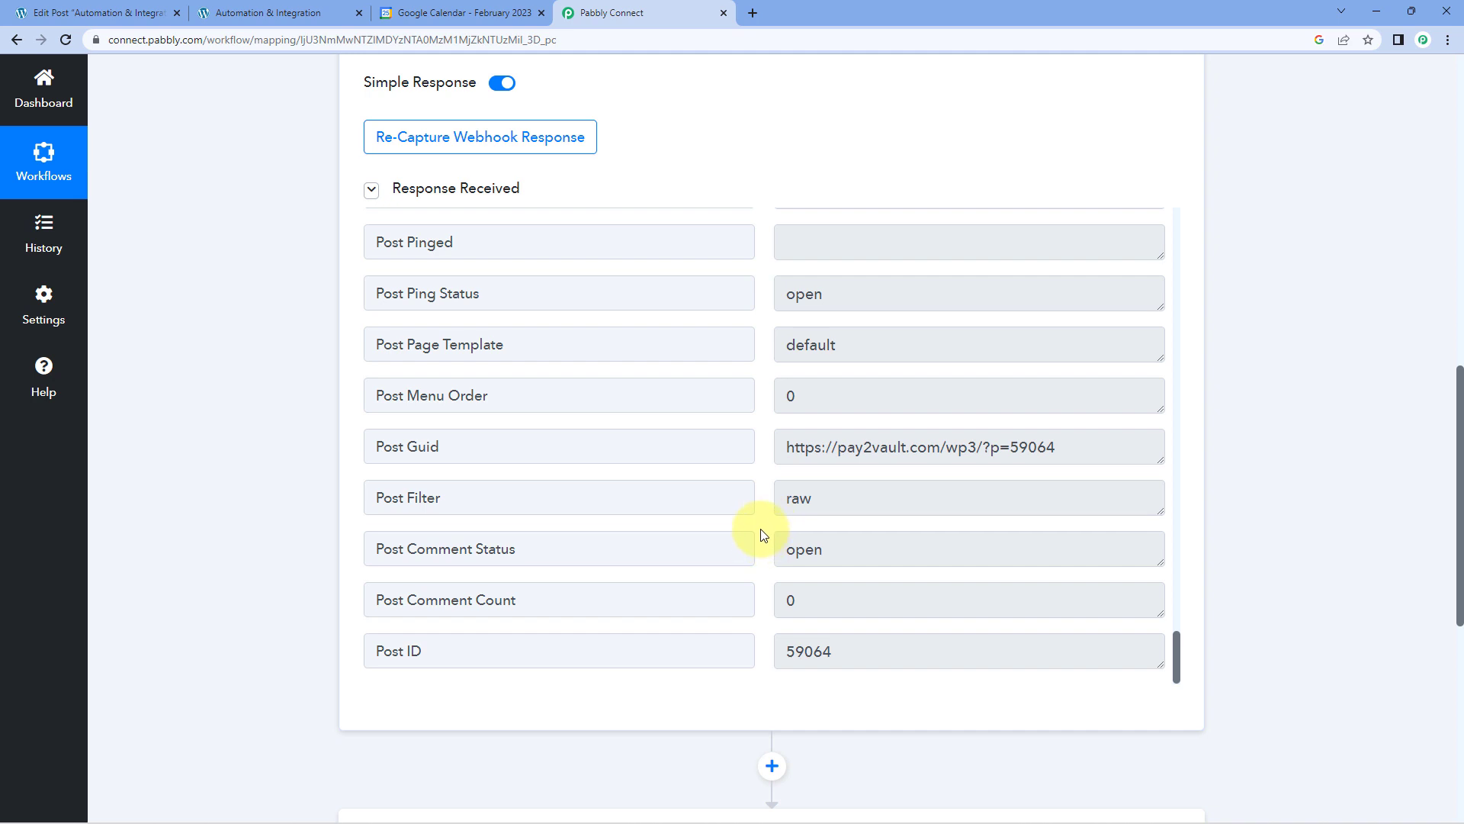
Examine the Post Post Date value in the webhook response and look at the Google Calendar month view before returning to Pabbly Connect.
{"action": "scroll", "coordinate": [762, 534], "scroll_direction": "up", "scroll_amount": 10}
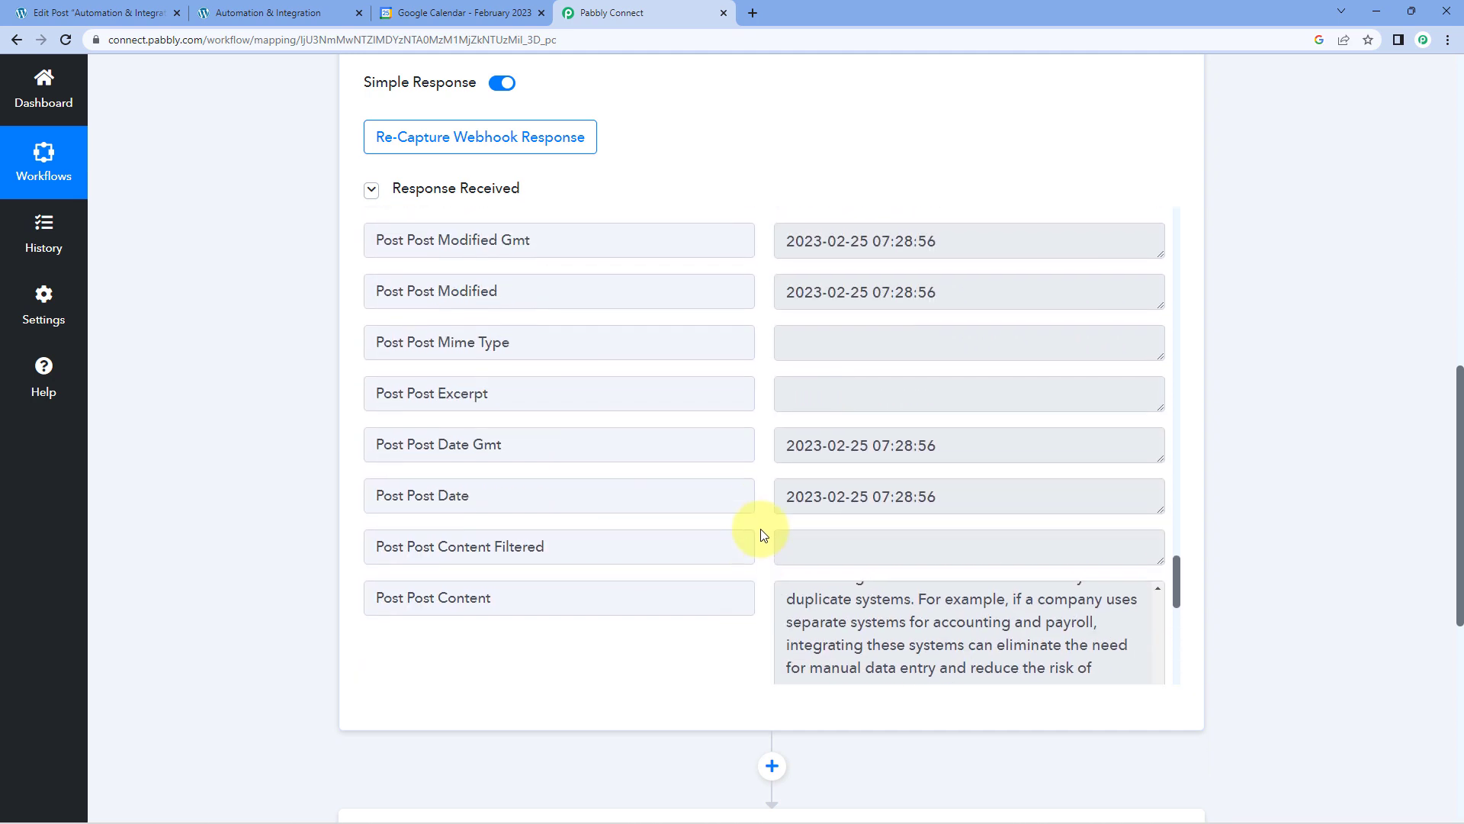
{"action": "scroll", "coordinate": [762, 534], "scroll_direction": "up", "scroll_amount": 1}
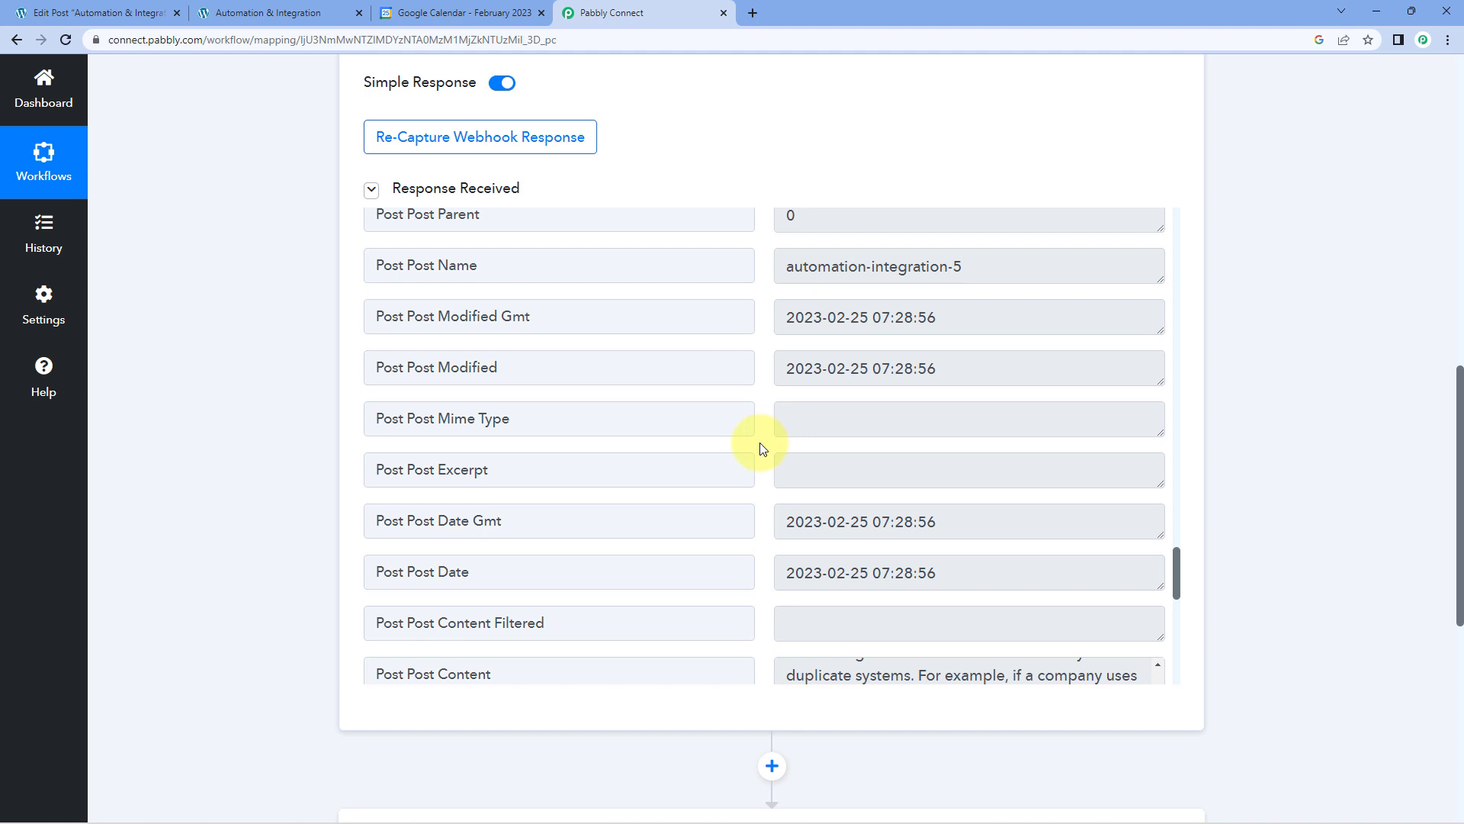
{"action": "left_click_drag", "start_coordinate": [981, 572], "coordinate": [775, 587]}
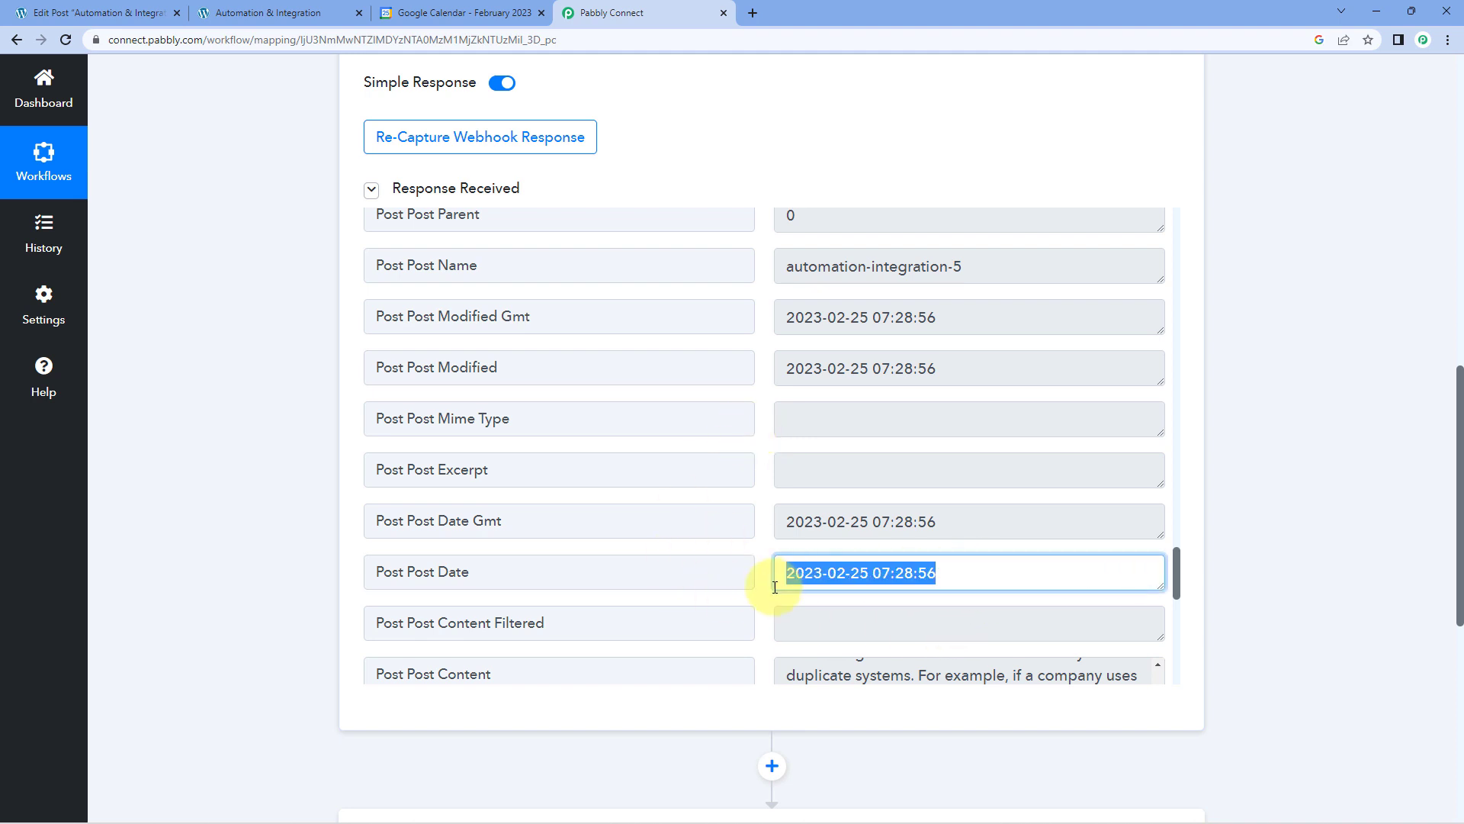
{"action": "left_click", "coordinate": [762, 527]}
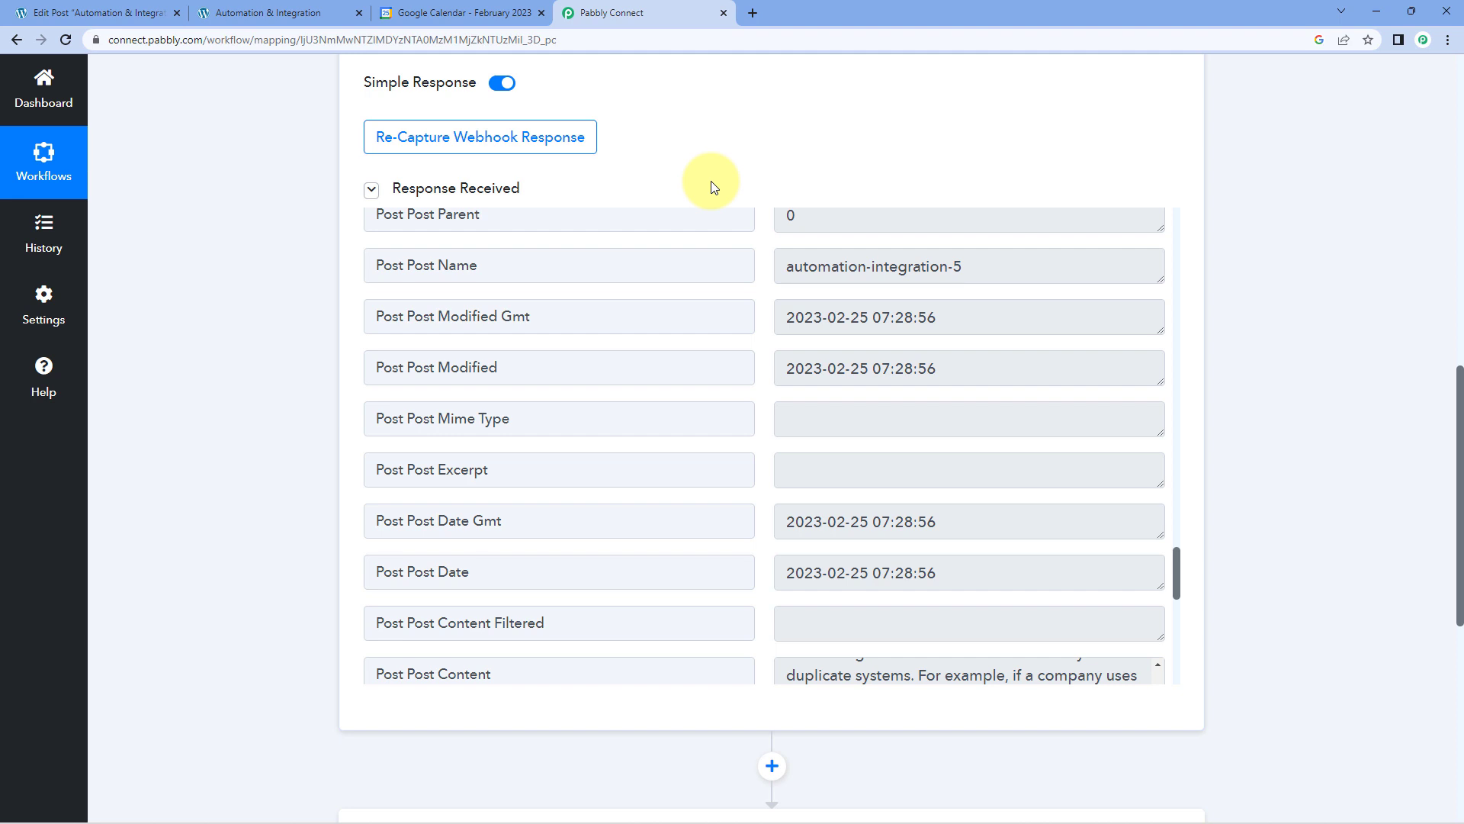
{"action": "left_click", "coordinate": [466, 13]}
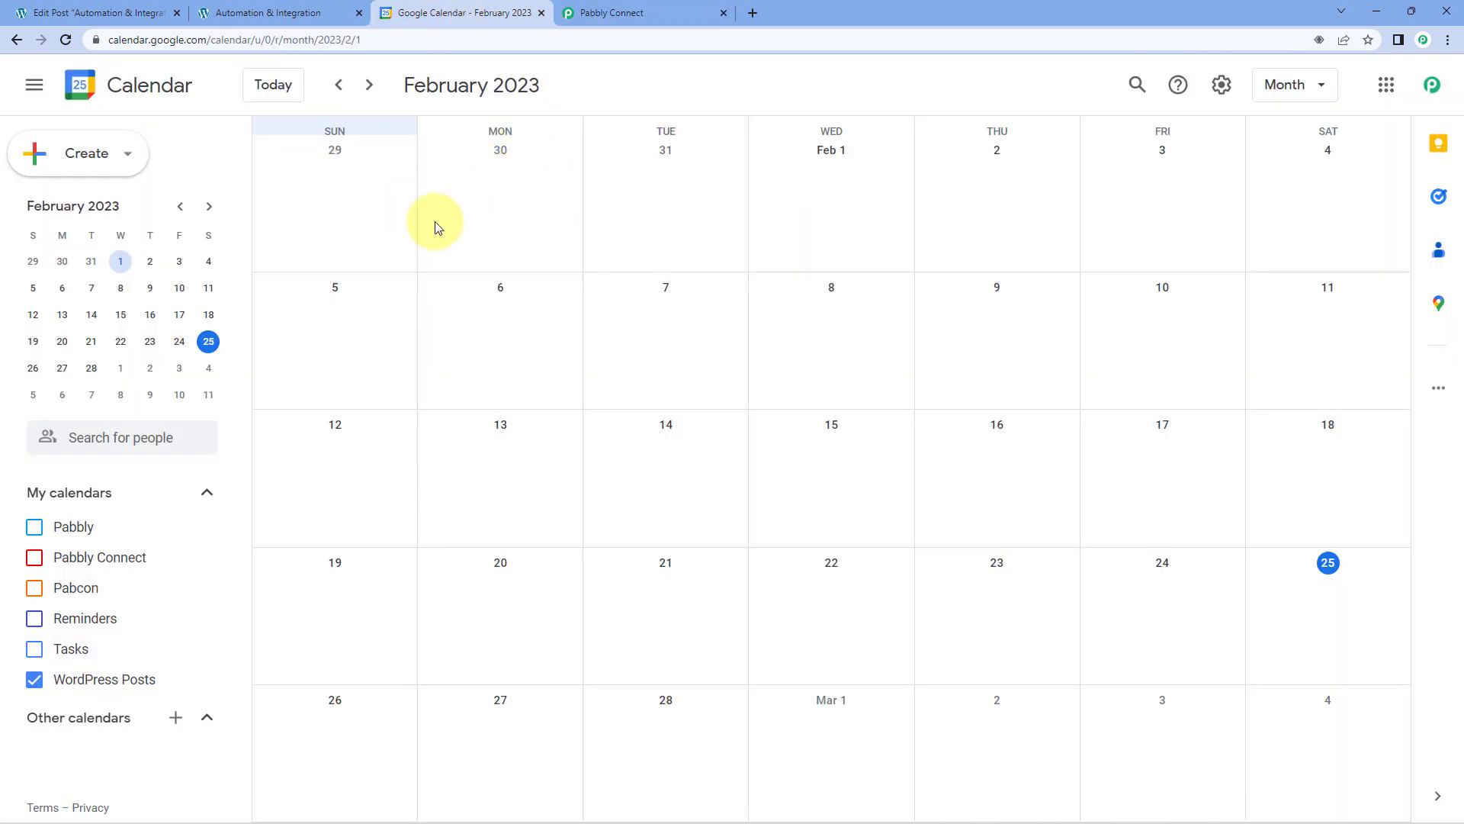
{"action": "left_click", "coordinate": [622, 8]}
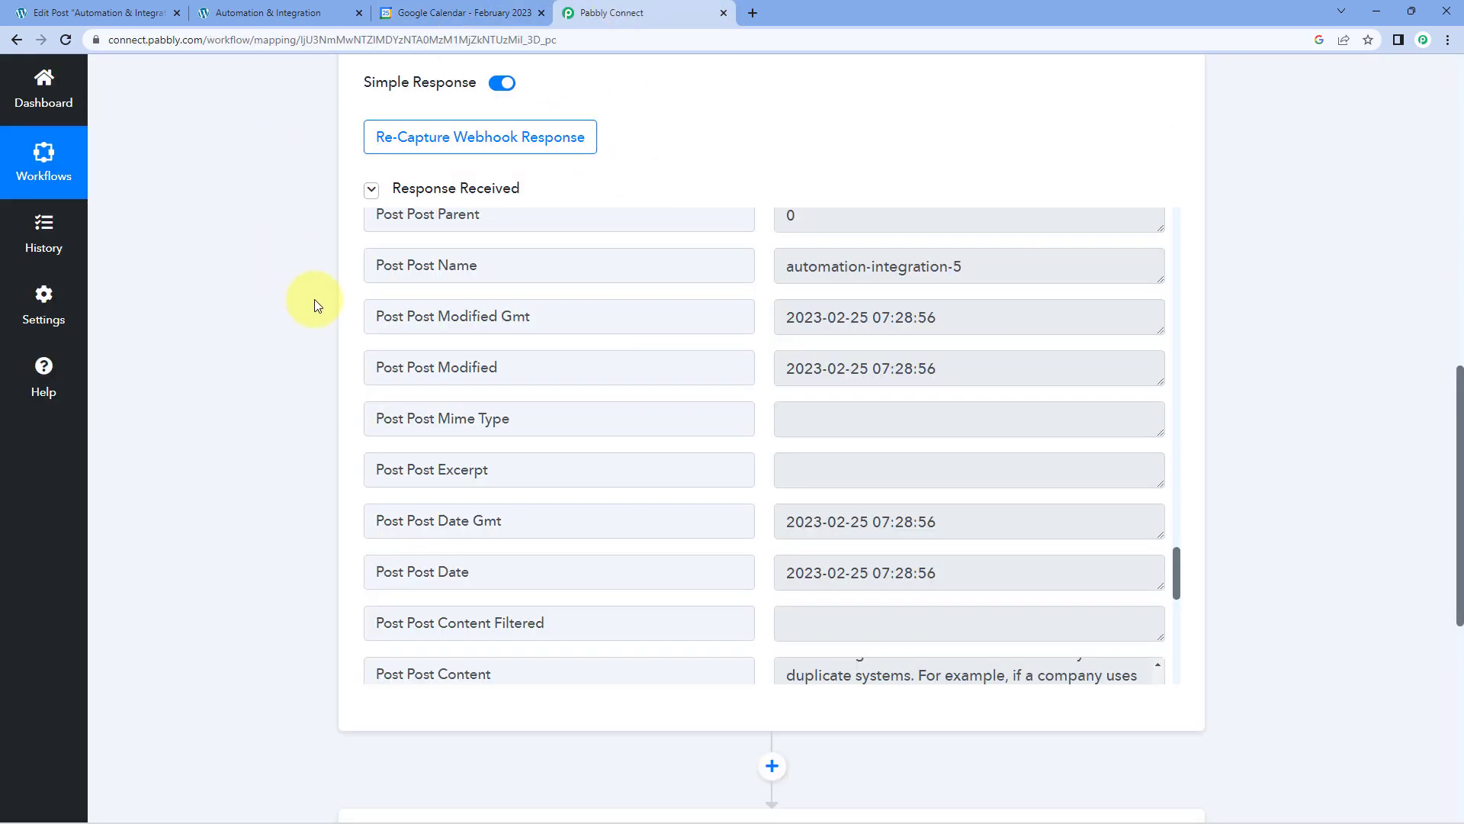
Choose Google Calendar as the action app and set its action event to Create an Event.
{"action": "scroll", "coordinate": [314, 305], "scroll_direction": "down", "scroll_amount": 8}
{"action": "left_click", "coordinate": [541, 269]}
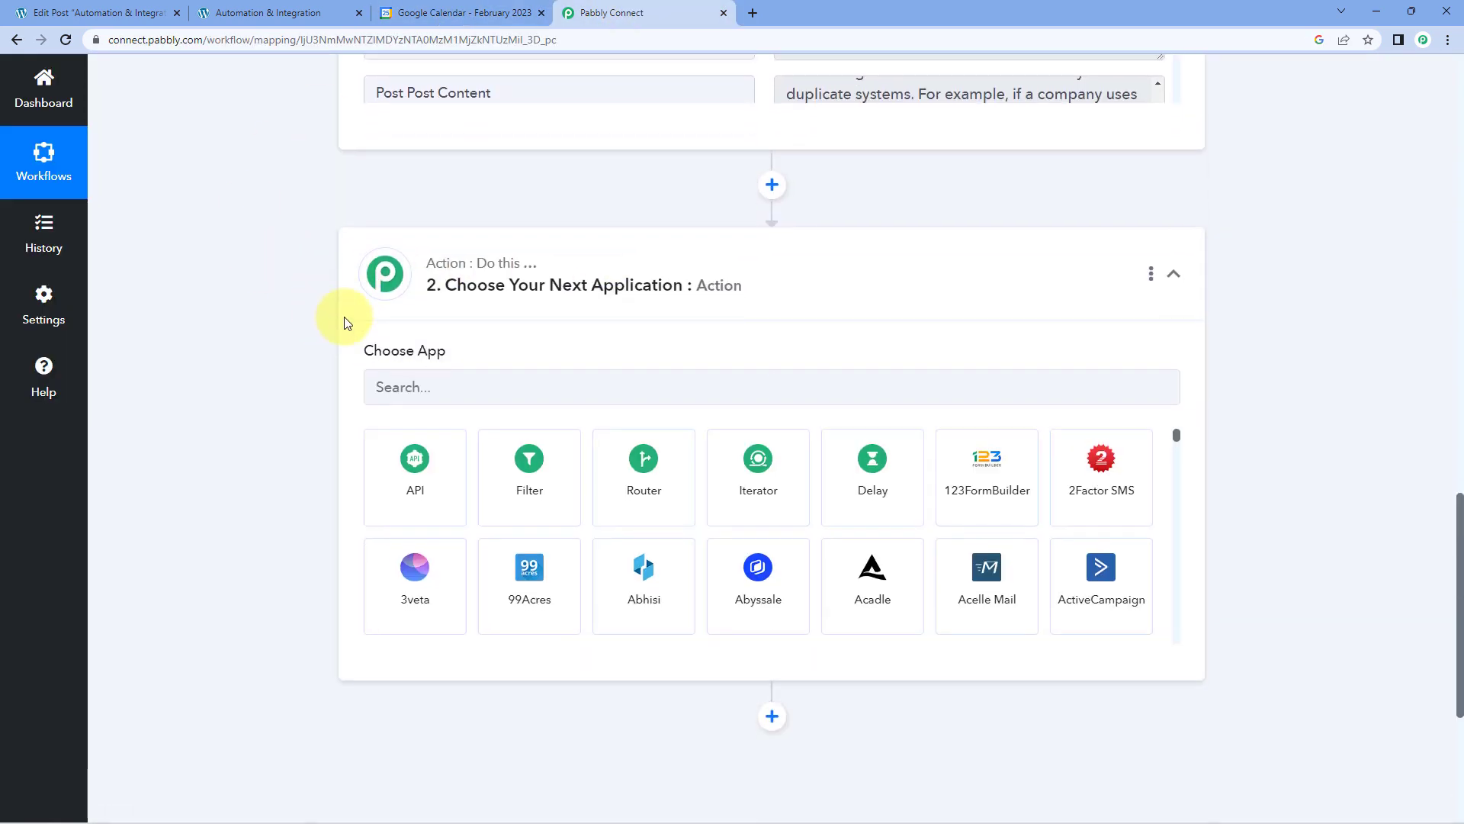
{"action": "left_click", "coordinate": [460, 249]}
{"action": "type", "text": "Googl"}
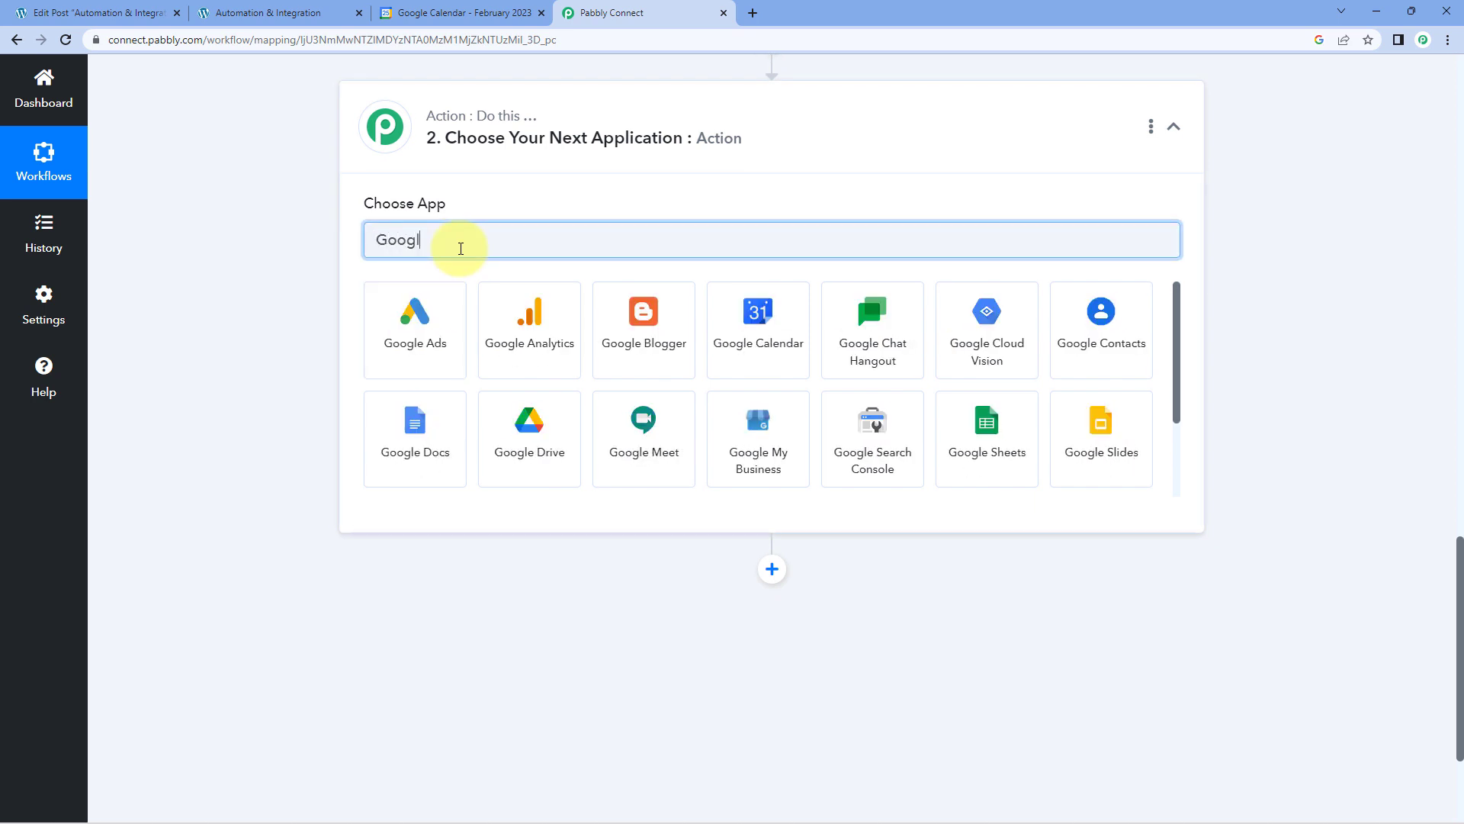
{"action": "type", "text": "e Calendar"}
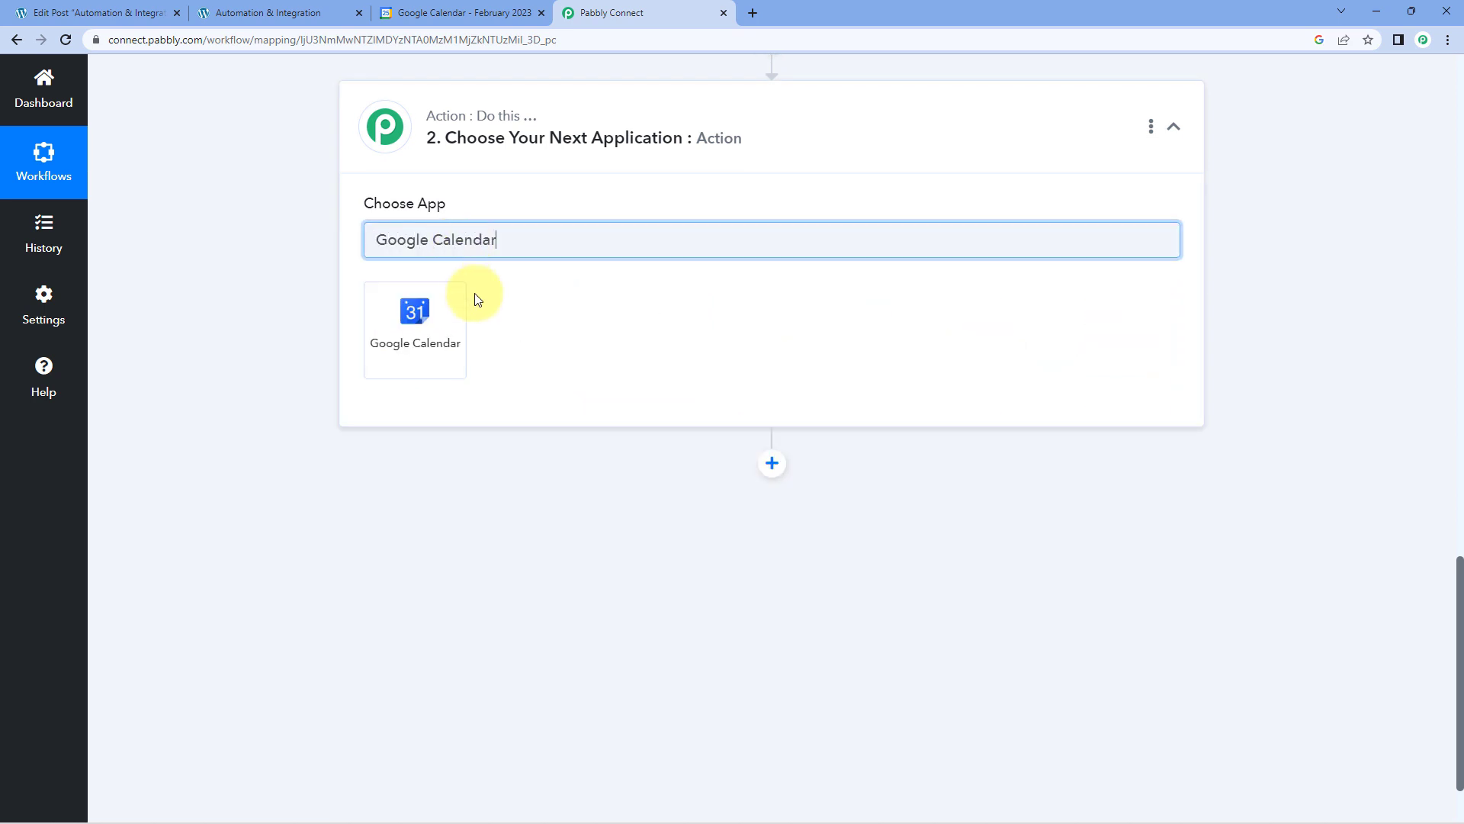
{"action": "left_click", "coordinate": [448, 323]}
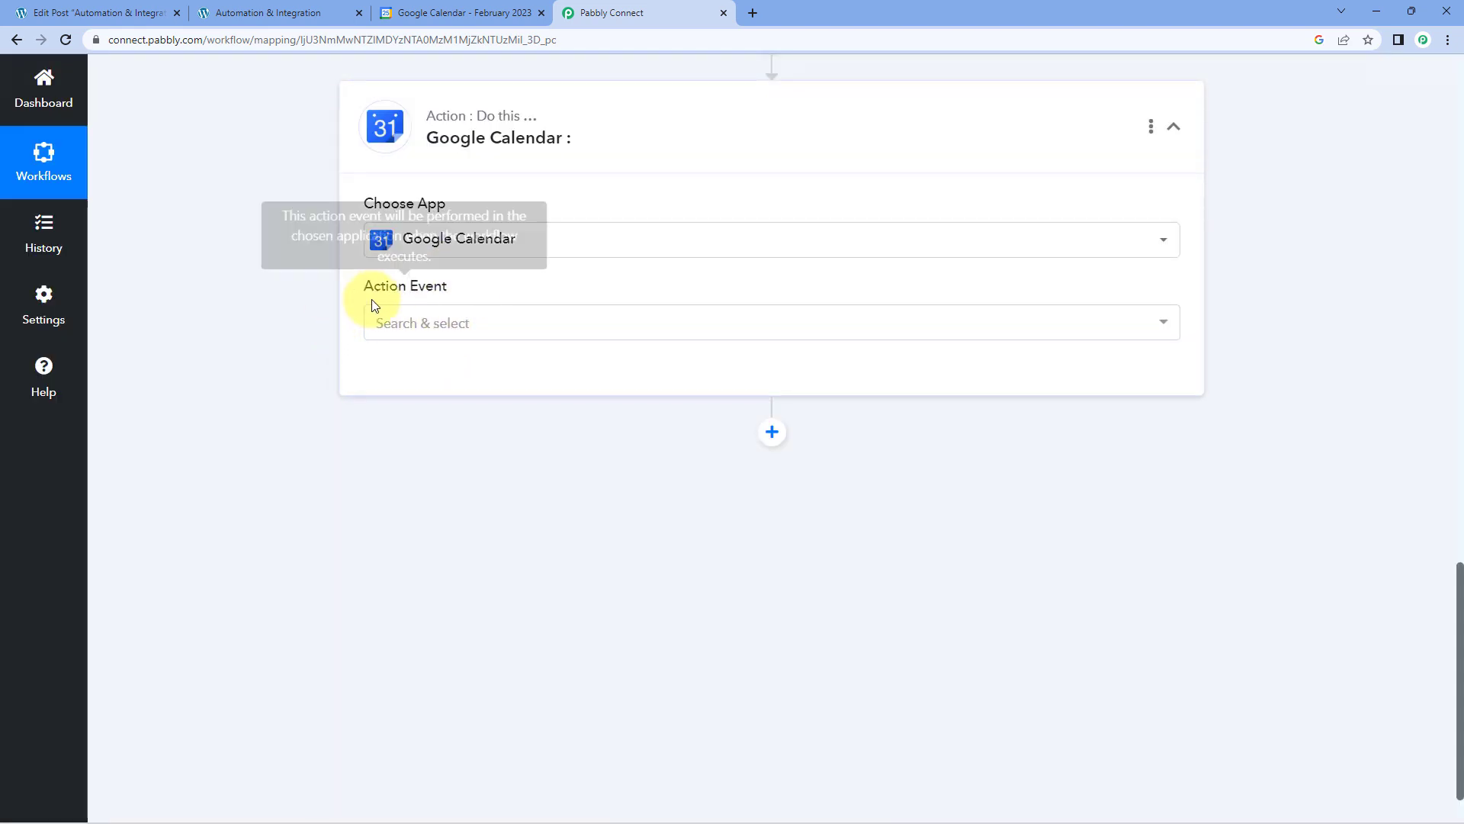
{"action": "left_click", "coordinate": [546, 324]}
{"action": "scroll", "coordinate": [310, 381], "scroll_direction": "down", "scroll_amount": 1}
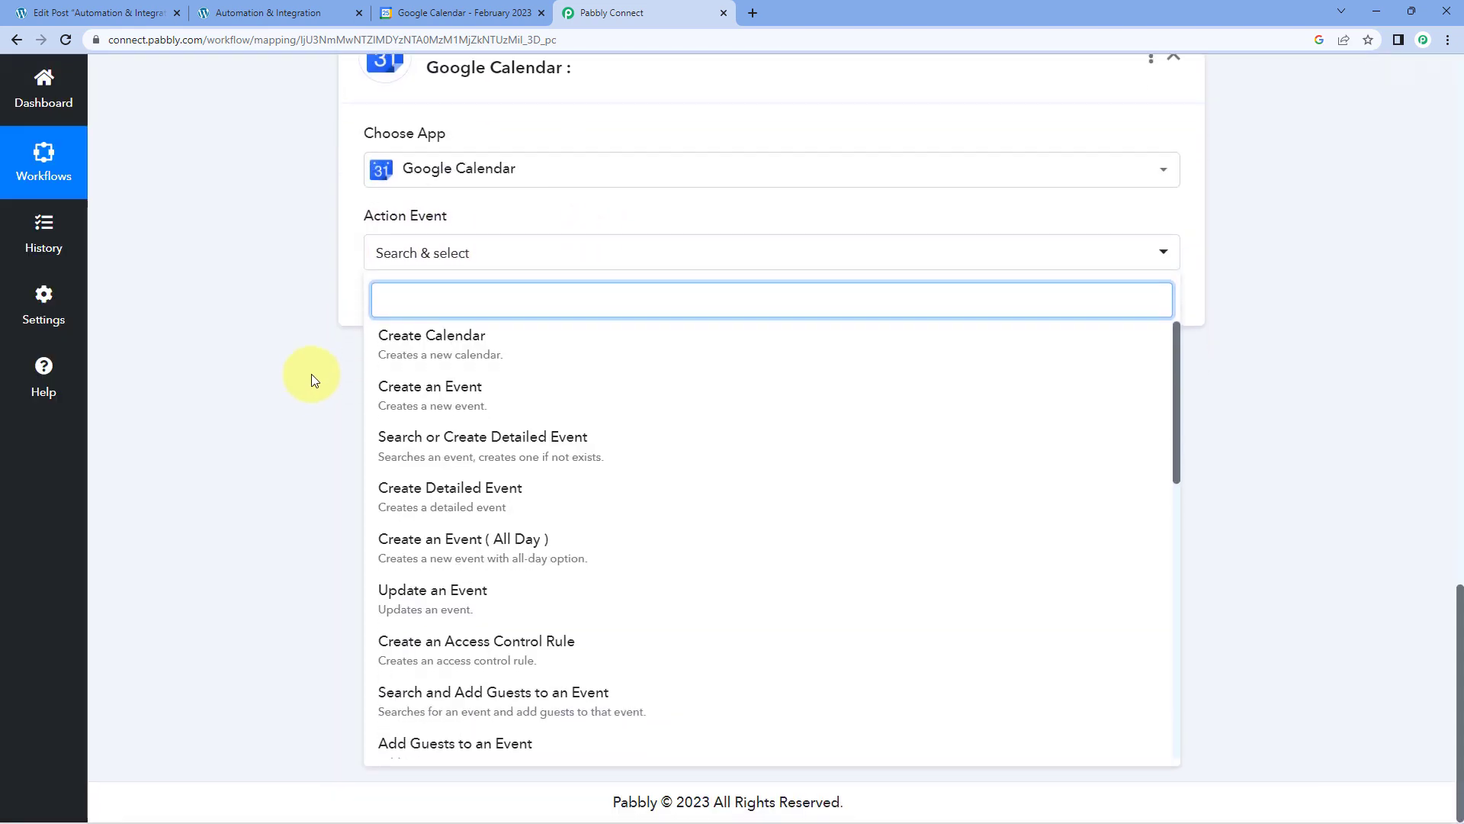
{"action": "left_click", "coordinate": [536, 396]}
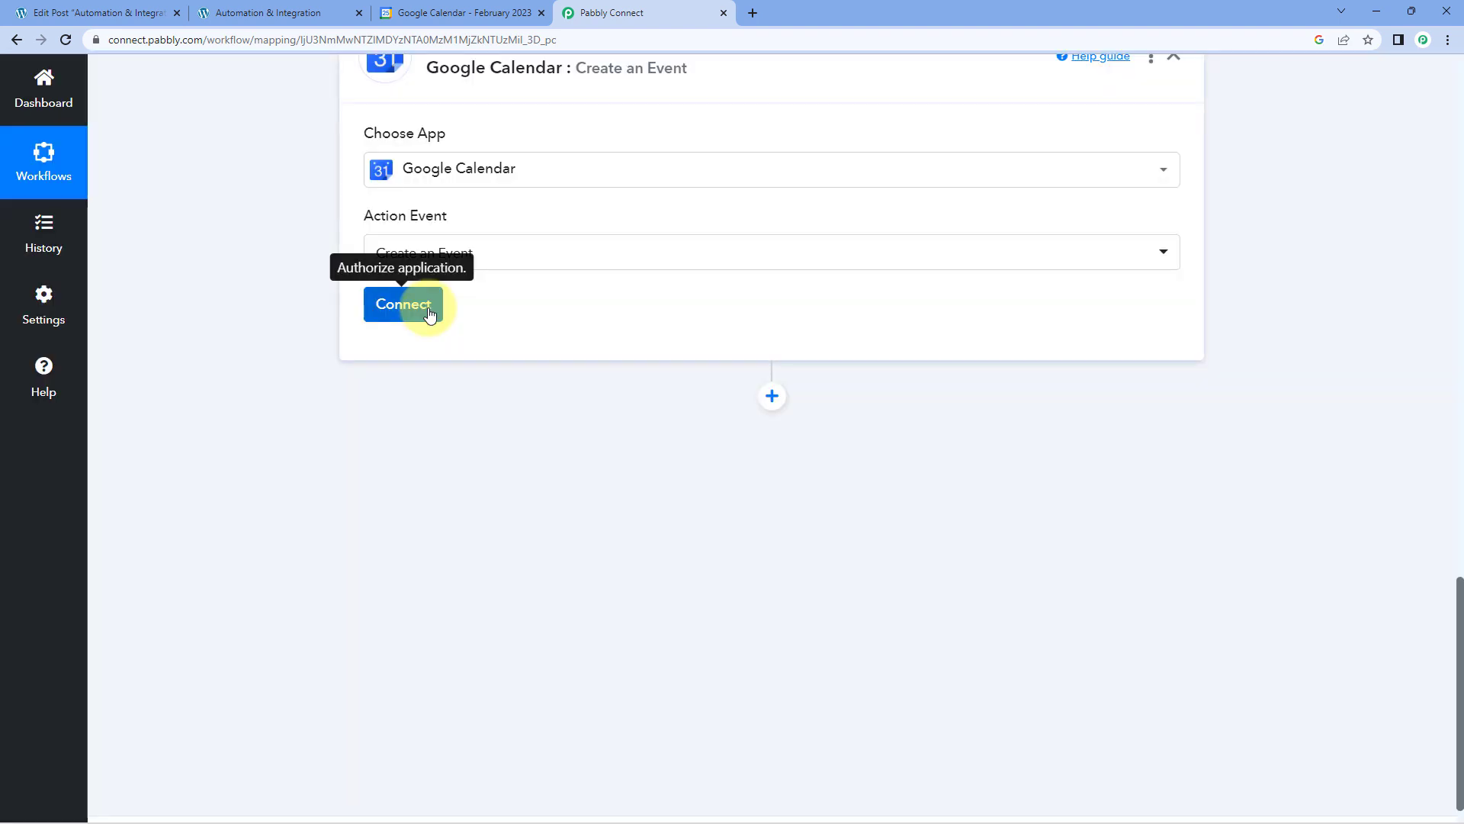
Add a new Google Calendar connection by signing in with the Google account and granting Pabbly Connect access.
{"action": "left_click", "coordinate": [417, 306]}
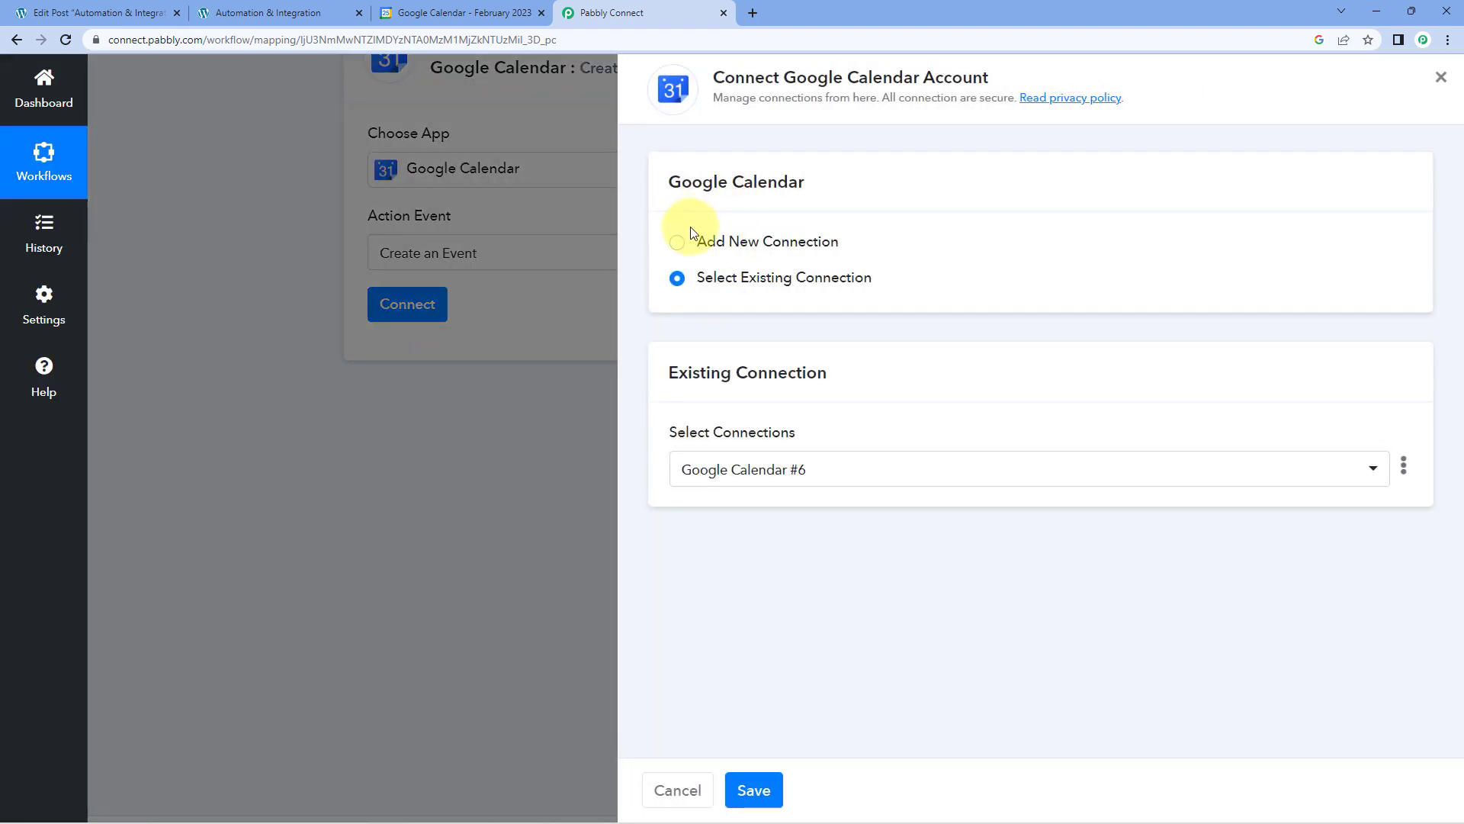
{"action": "left_click", "coordinate": [707, 229]}
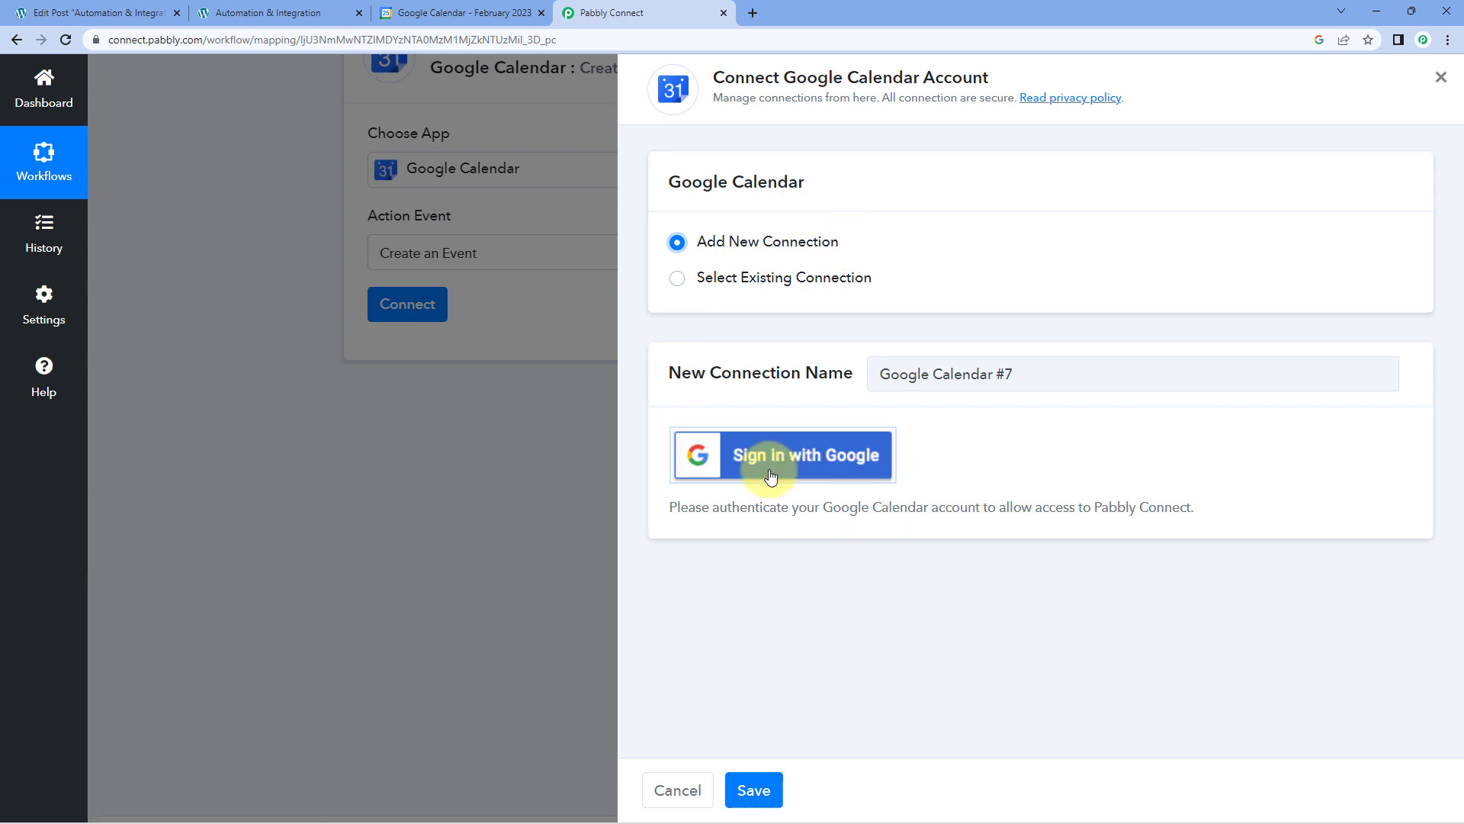
{"action": "left_click", "coordinate": [745, 453]}
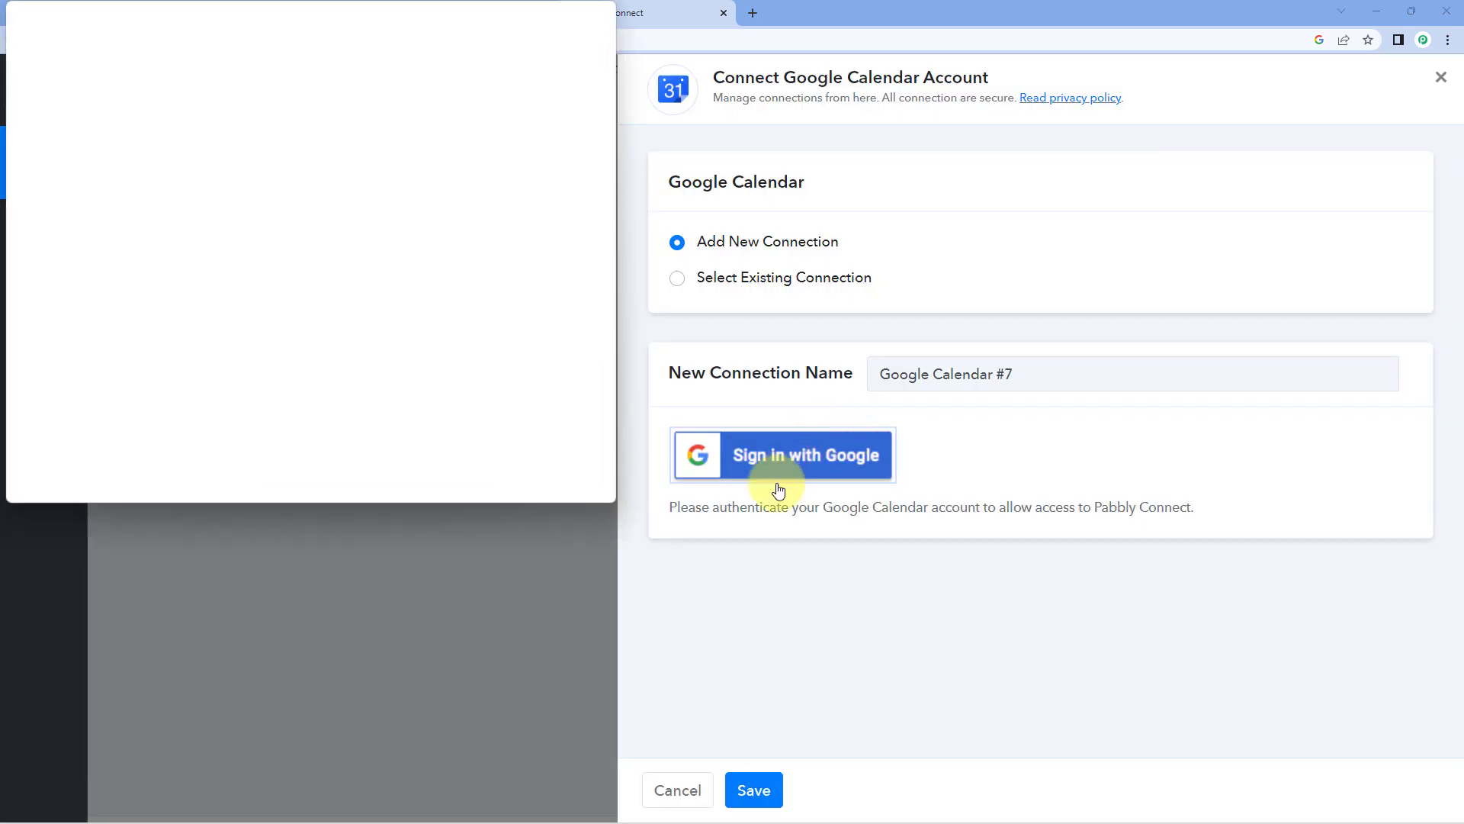
{"action": "left_click", "coordinate": [282, 297]}
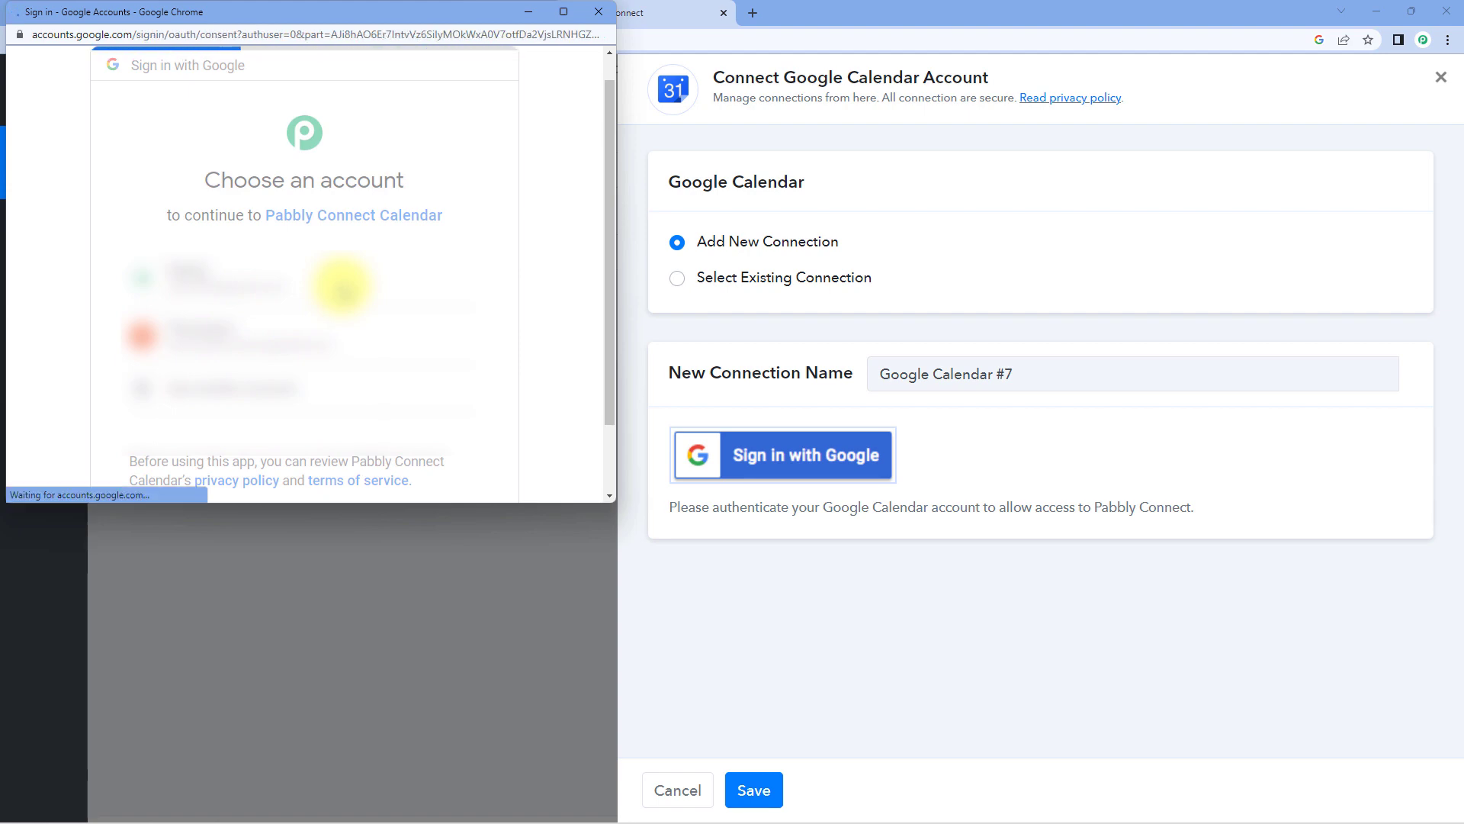
{"action": "scroll", "coordinate": [342, 285], "scroll_direction": "down", "scroll_amount": 5}
{"action": "left_click", "coordinate": [392, 362]}
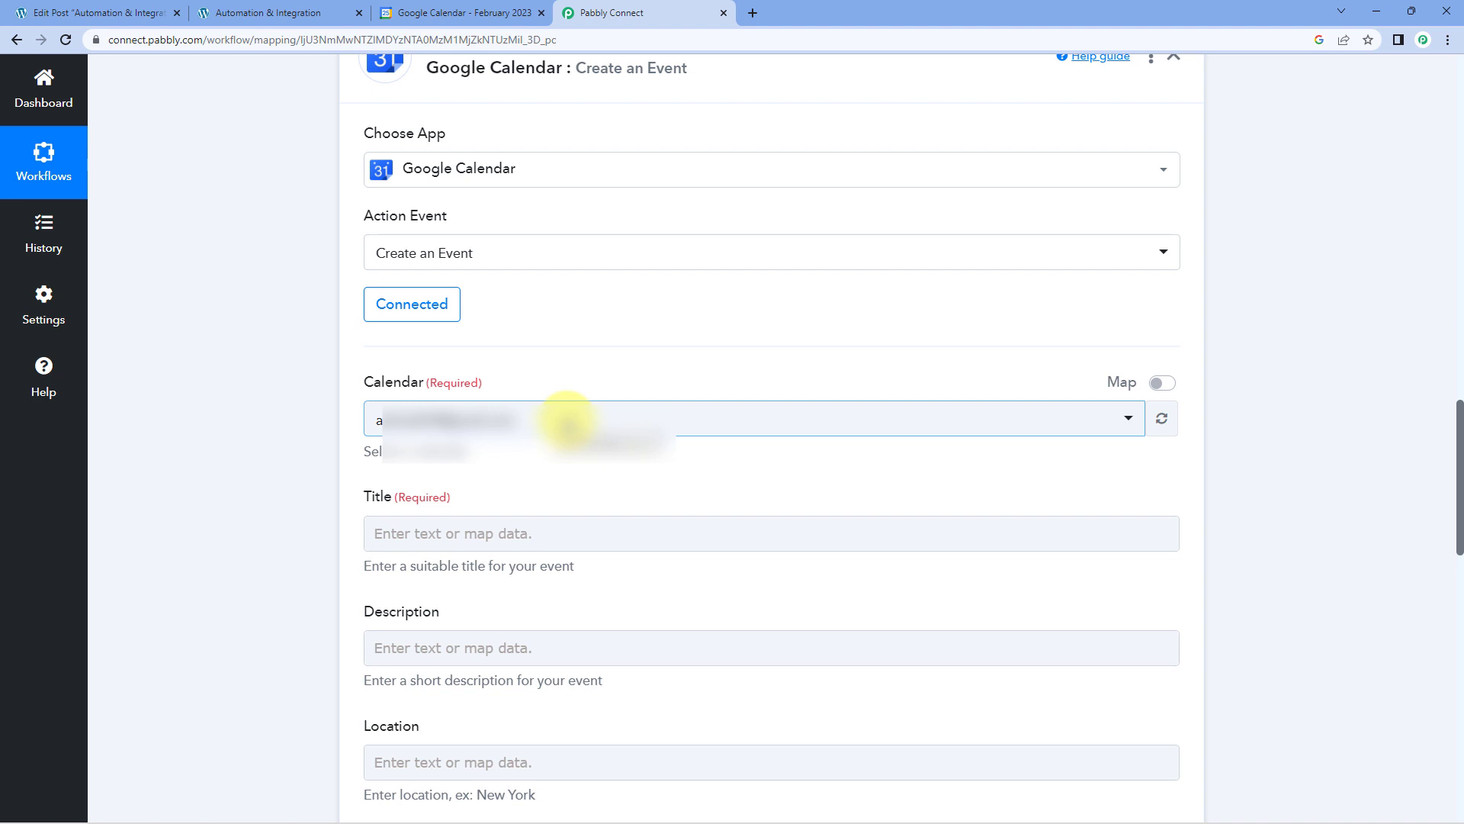
Check Google Calendar and the published article, return to Pabbly Connect and set the event's calendar to WordPress Posts.
{"action": "left_click", "coordinate": [427, 13]}
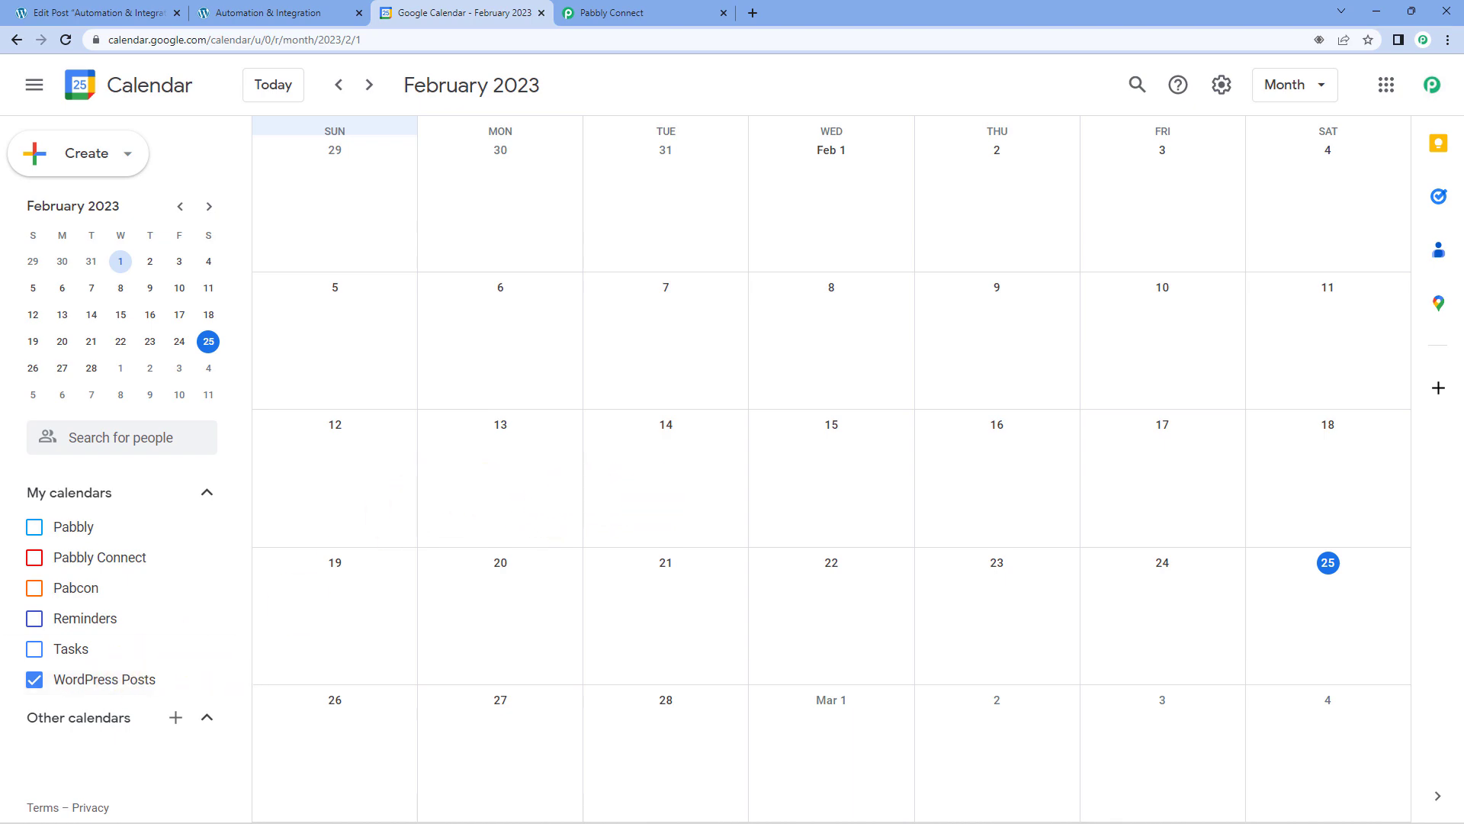
{"action": "left_click", "coordinate": [276, 9]}
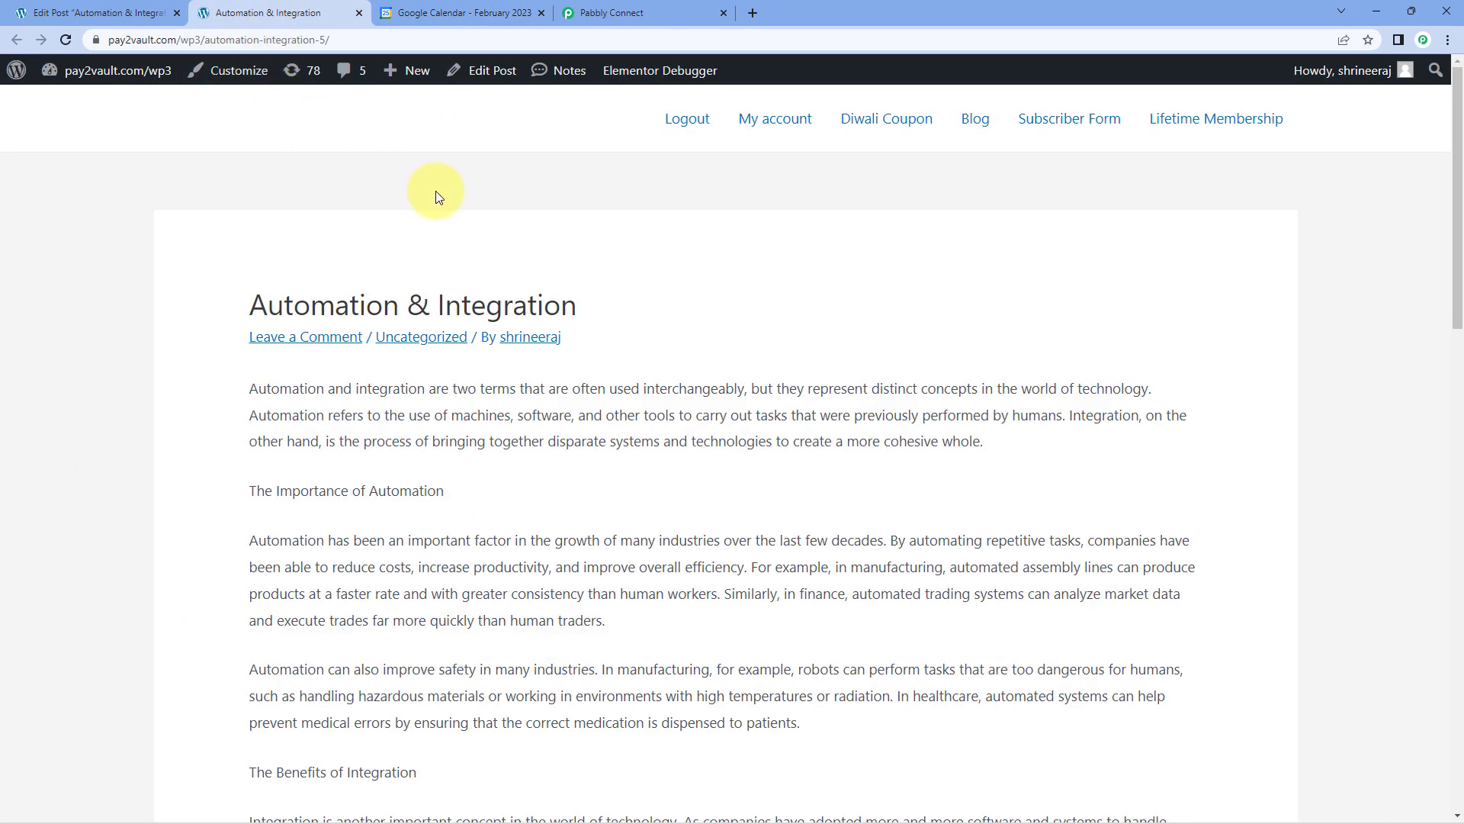
{"action": "left_click", "coordinate": [570, 13]}
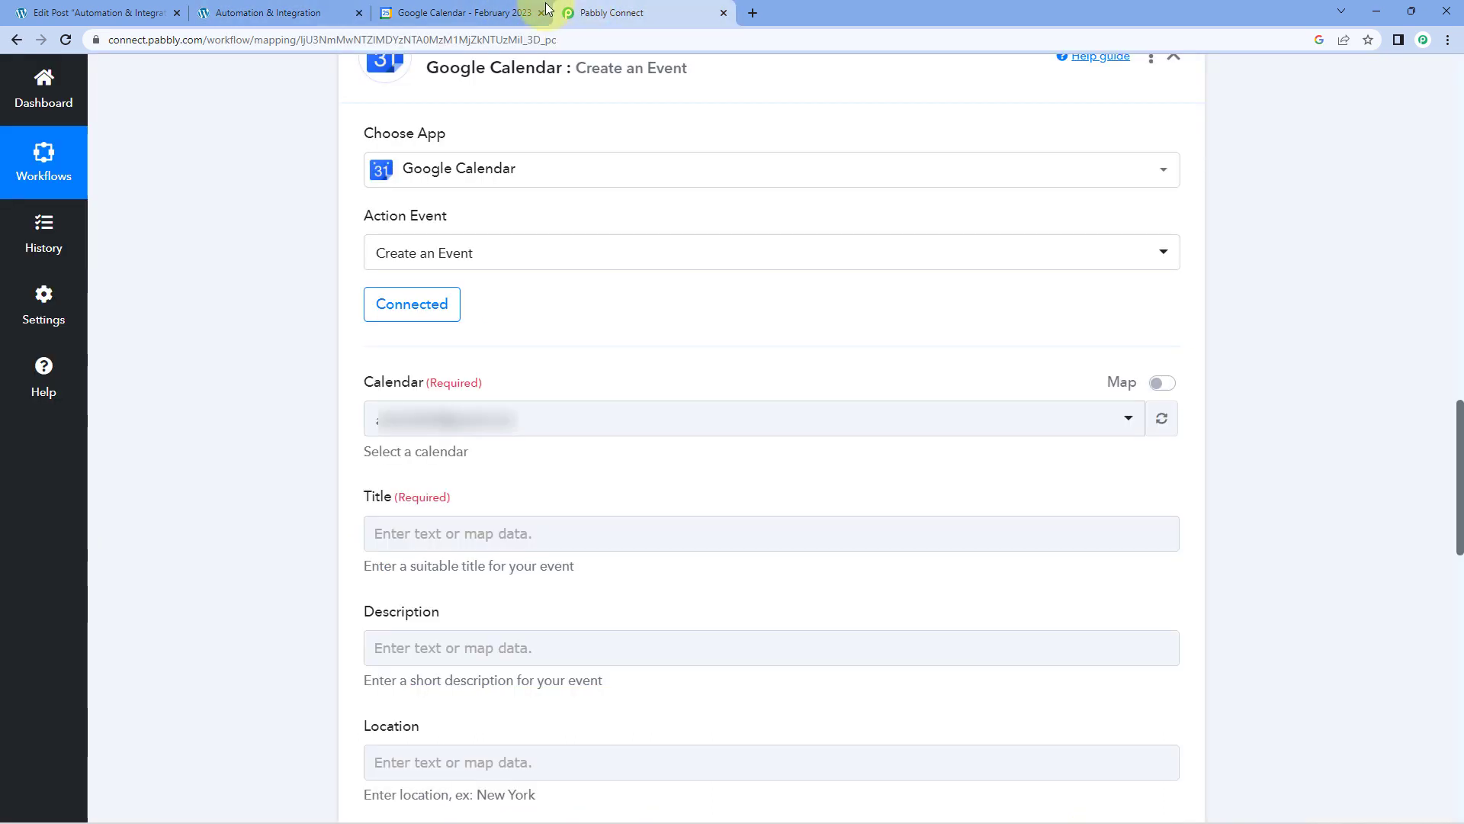
{"action": "left_click", "coordinate": [526, 424]}
{"action": "left_click", "coordinate": [431, 602]}
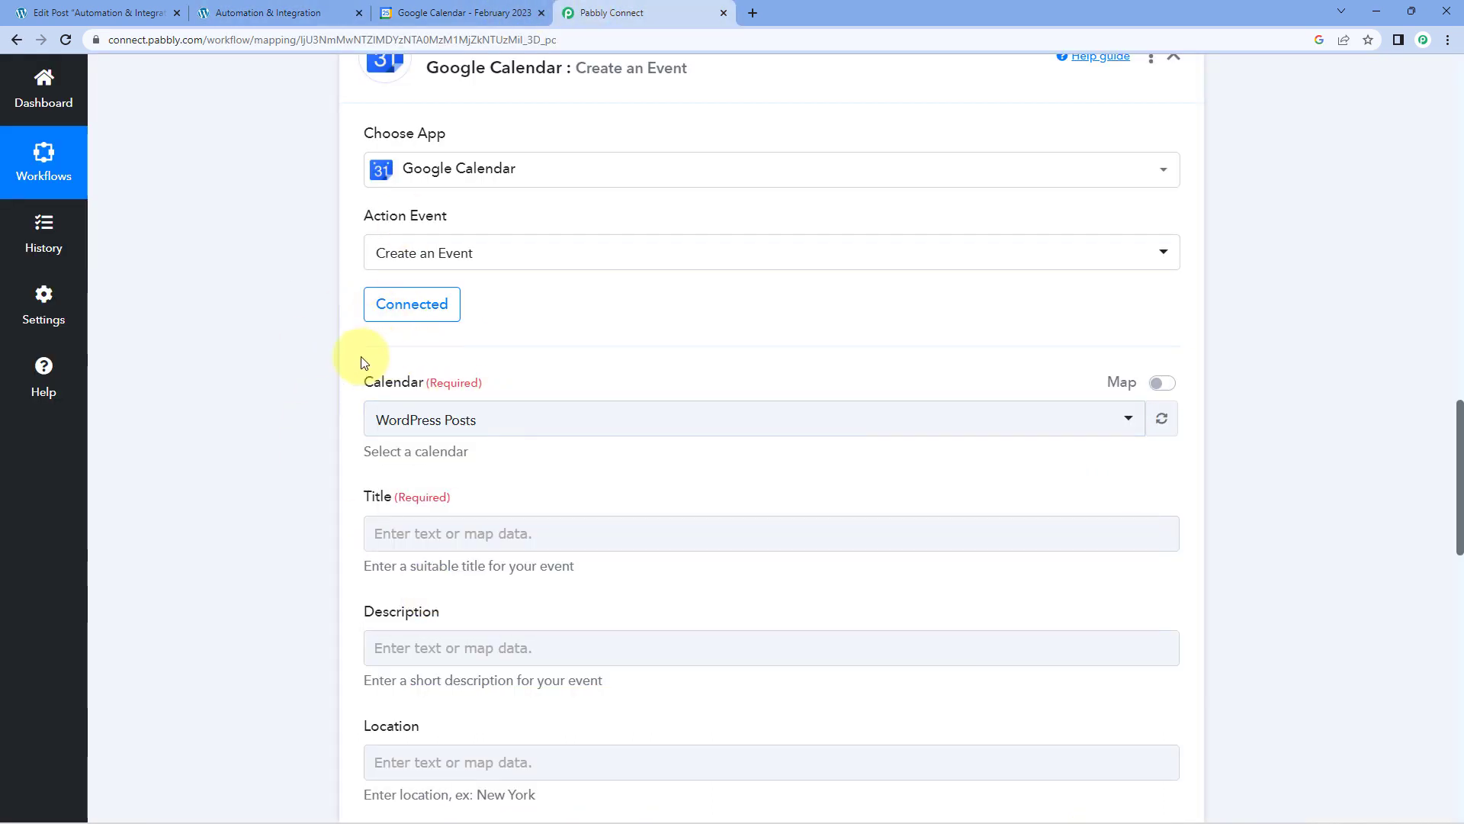
Look up the Post Post Title field in the WordPress webhook response as the source for the event title.
{"action": "scroll", "coordinate": [314, 355], "scroll_direction": "down", "scroll_amount": 3}
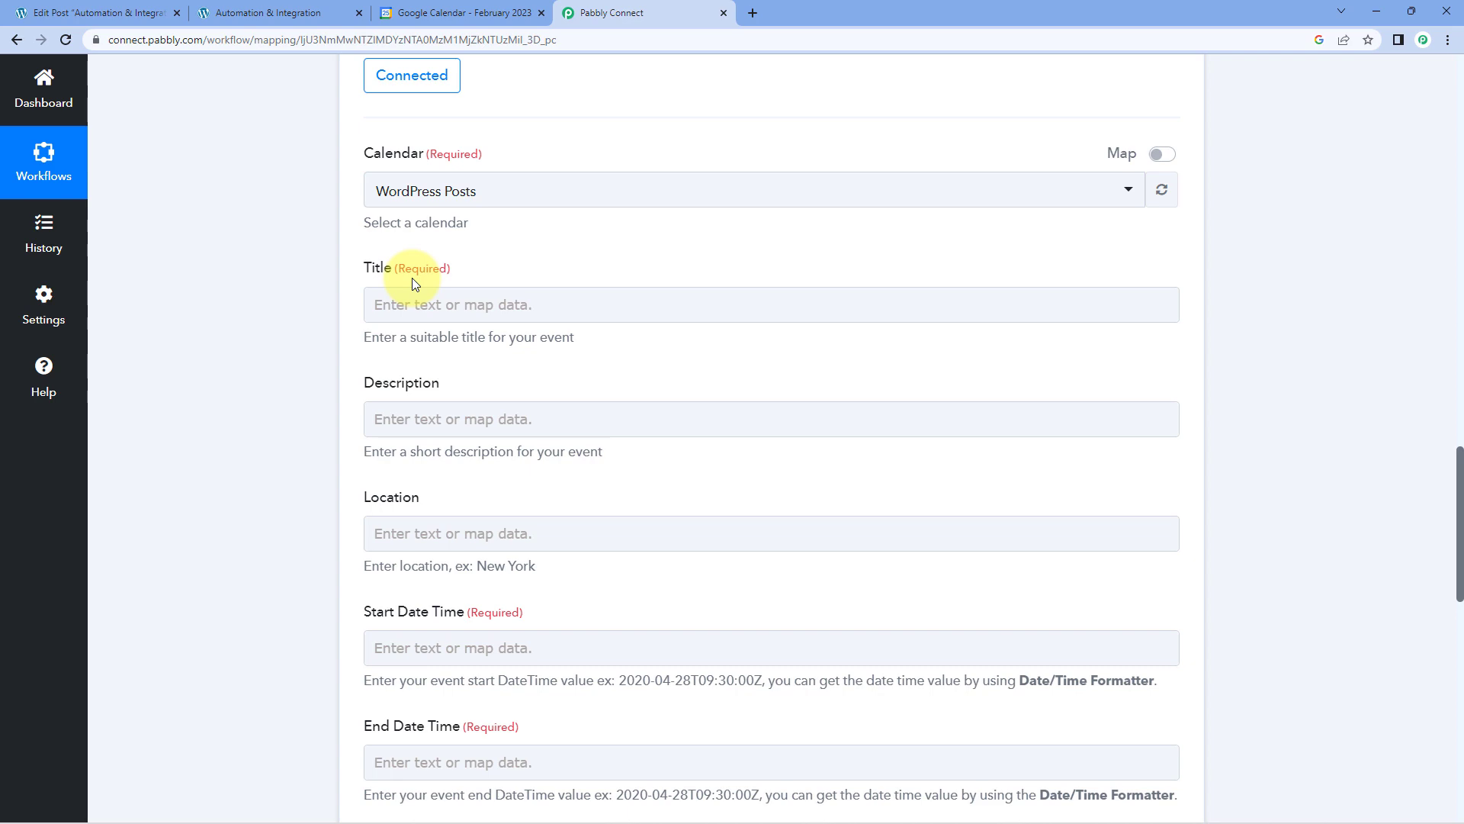
{"action": "left_click", "coordinate": [469, 290]}
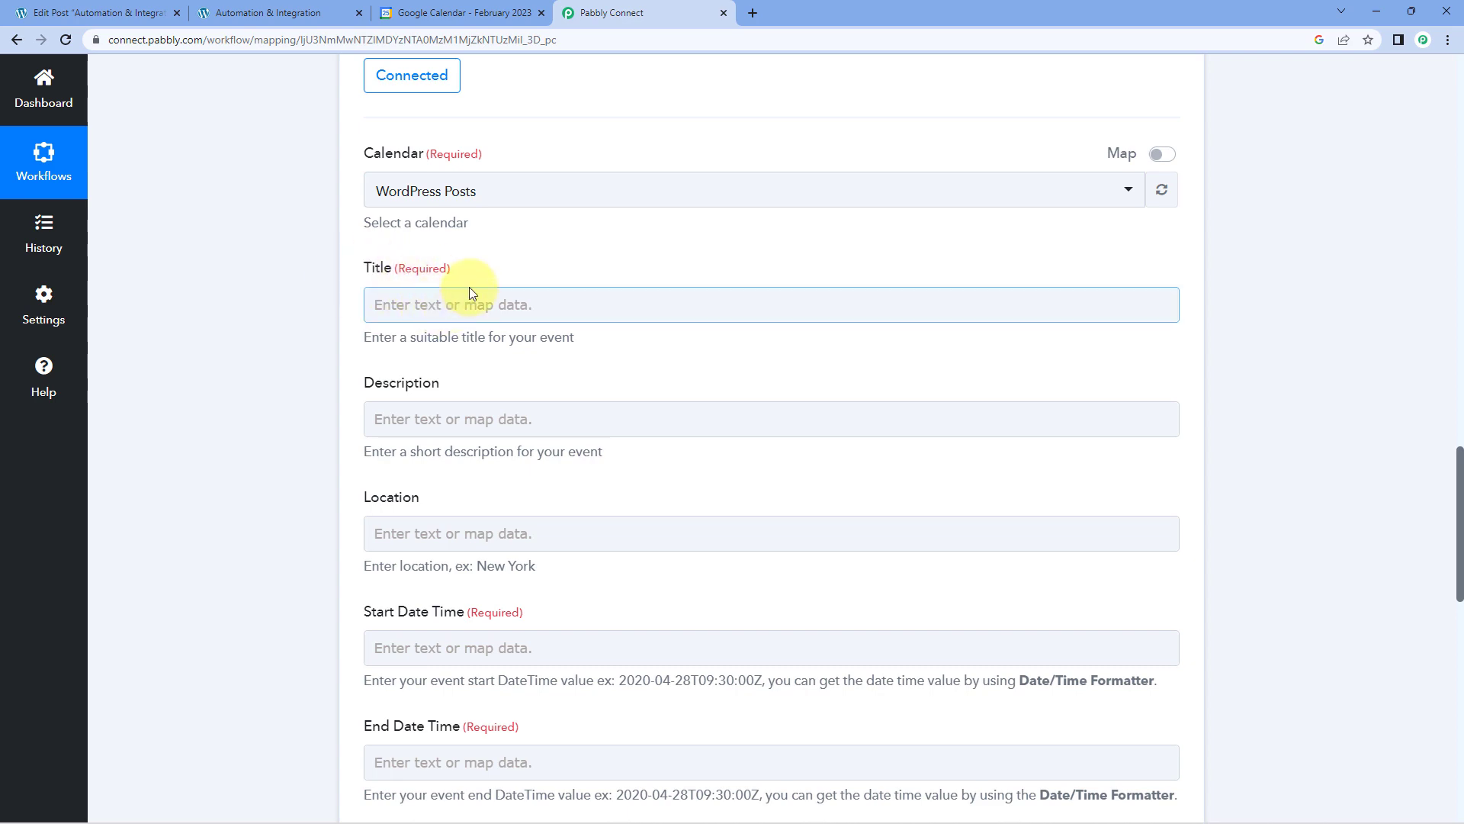
{"action": "scroll", "coordinate": [693, 268], "scroll_direction": "up", "scroll_amount": 10}
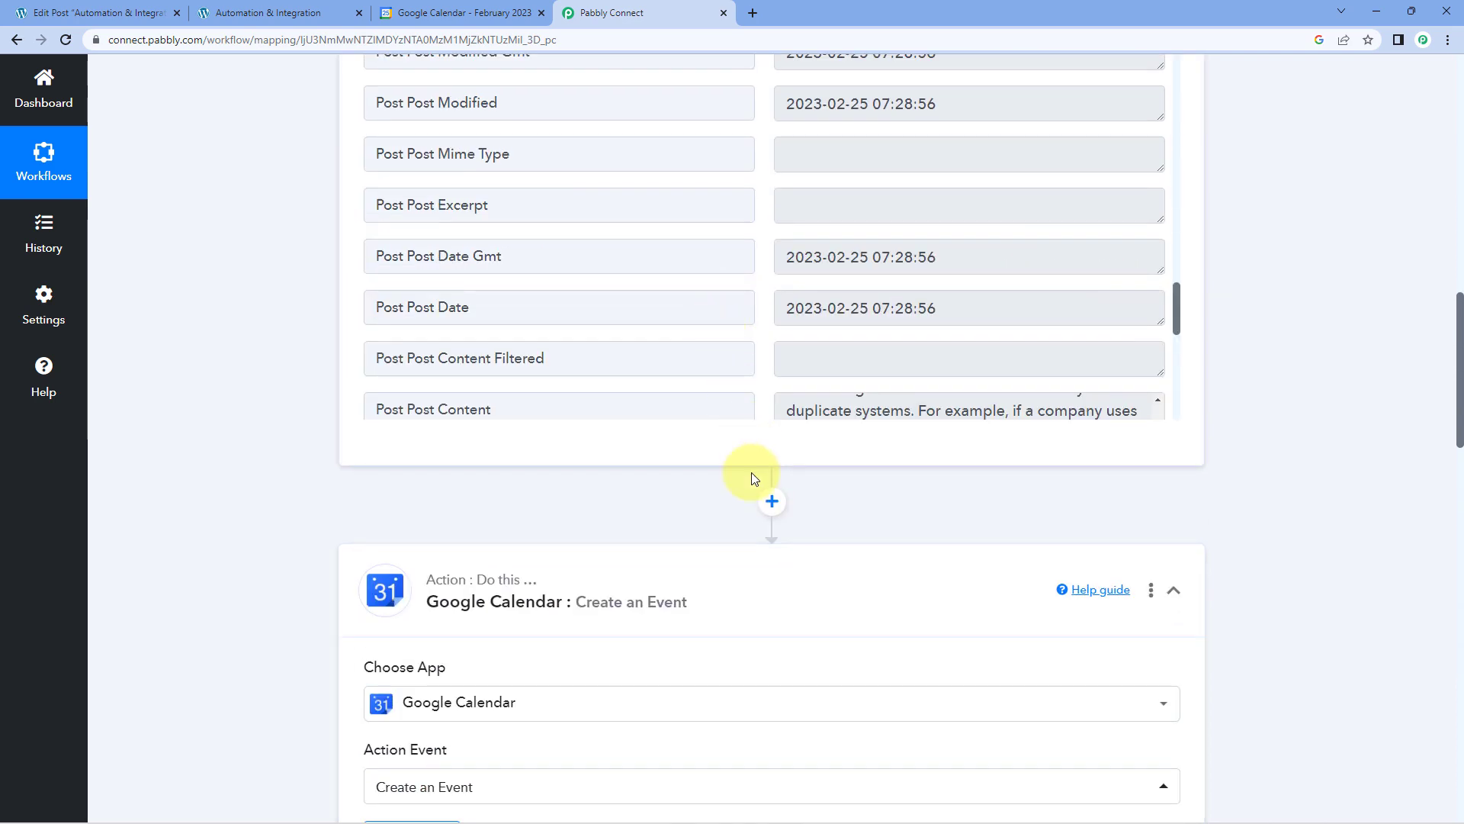
{"action": "scroll", "coordinate": [753, 478], "scroll_direction": "up", "scroll_amount": 3}
{"action": "scroll", "coordinate": [769, 378], "scroll_direction": "up", "scroll_amount": 6}
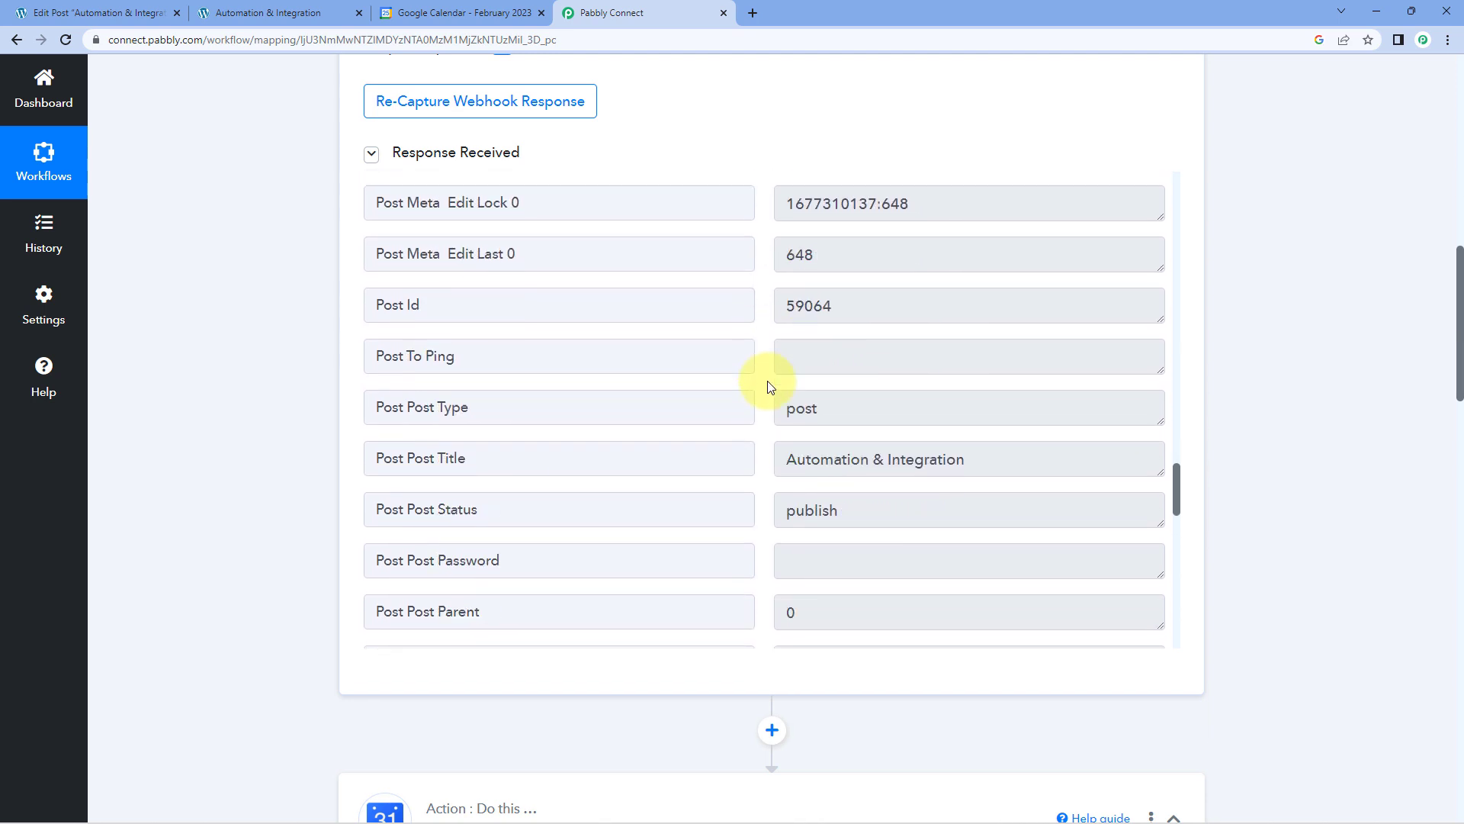
{"action": "scroll", "coordinate": [768, 387], "scroll_direction": "down", "scroll_amount": 1}
{"action": "left_click_drag", "start_coordinate": [814, 409], "coordinate": [1002, 413]}
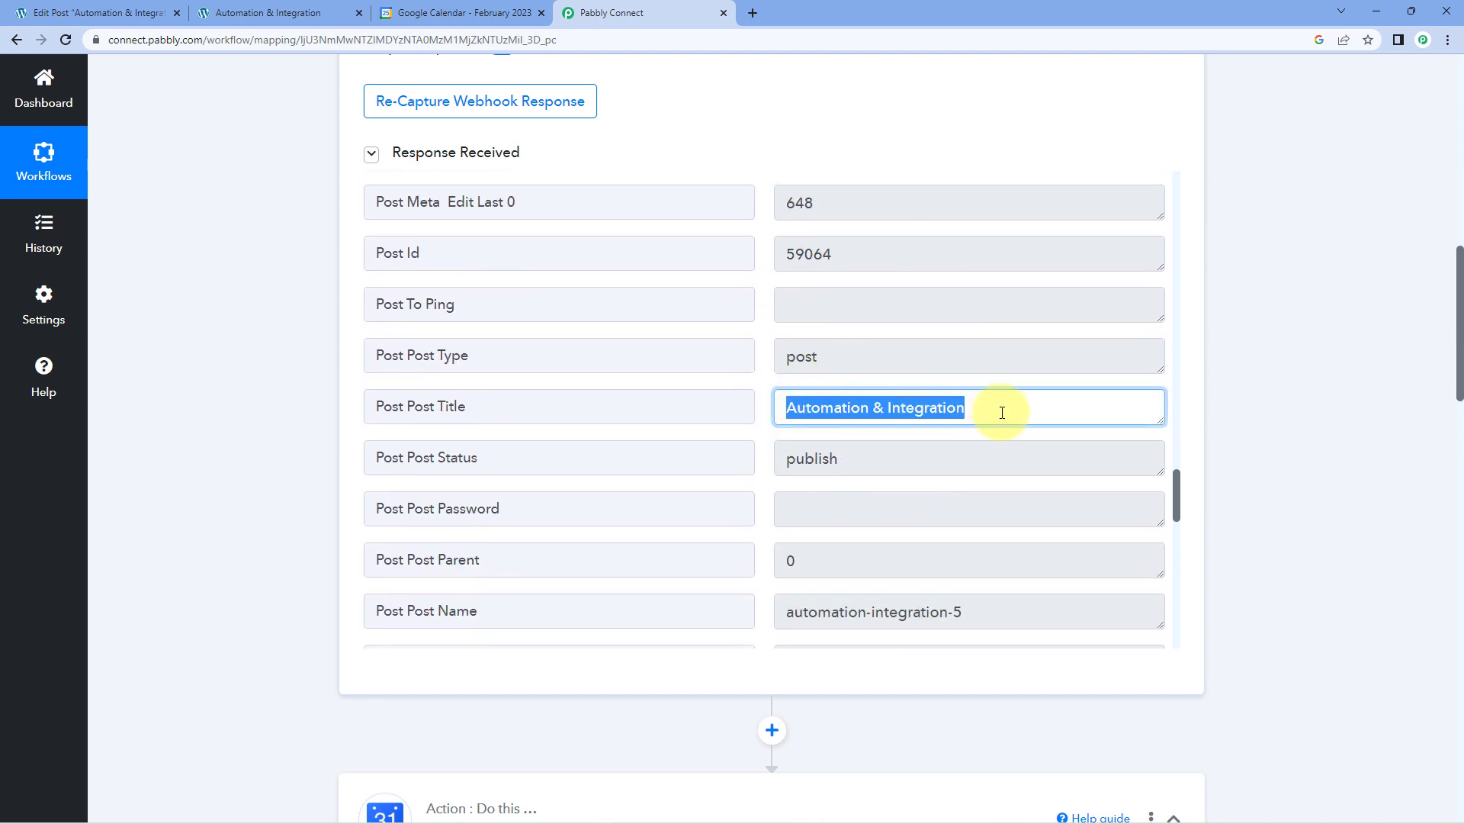
{"action": "left_click_drag", "start_coordinate": [786, 409], "coordinate": [991, 410]}
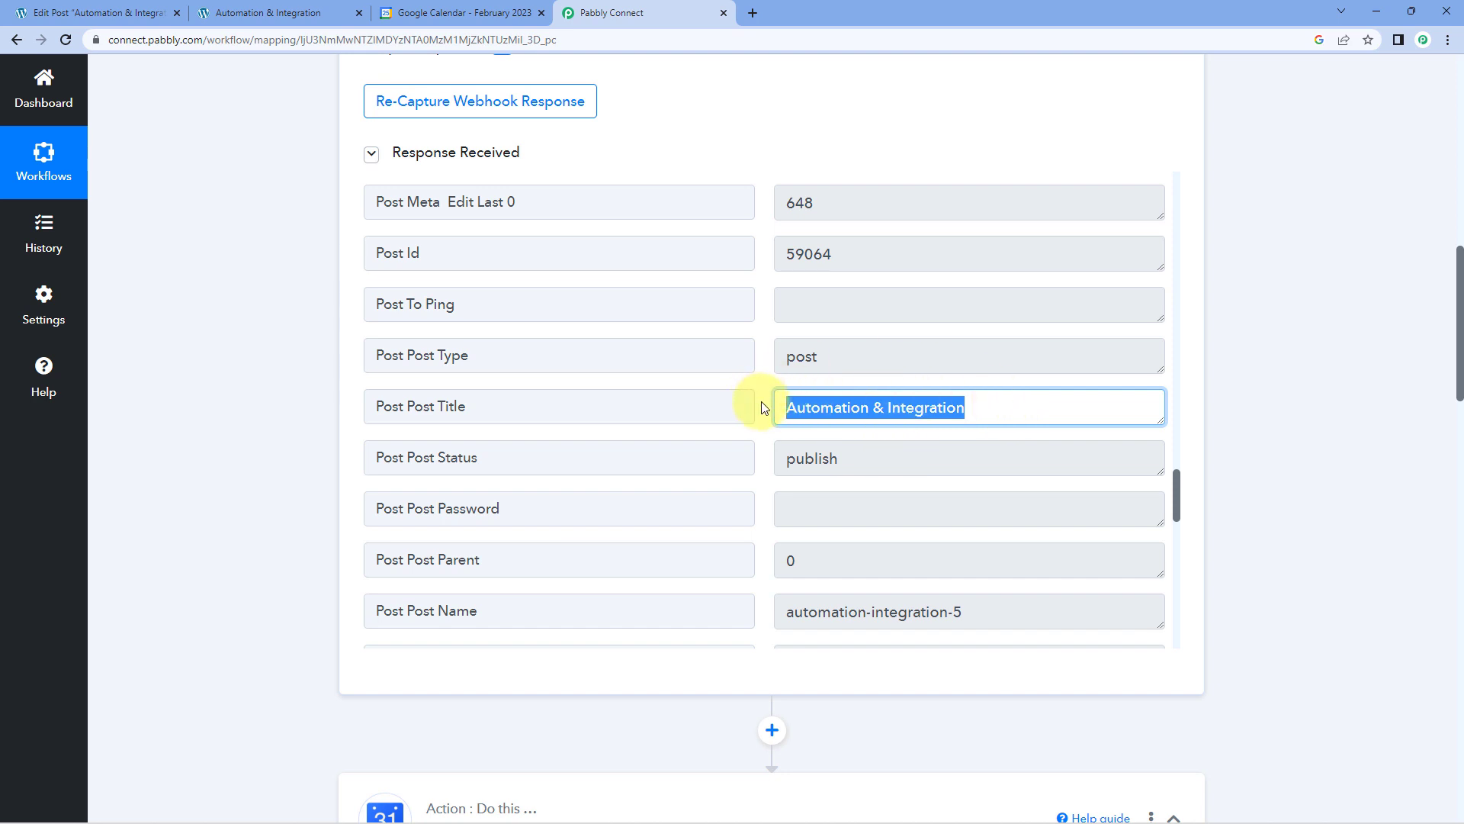
{"action": "left_click", "coordinate": [967, 407]}
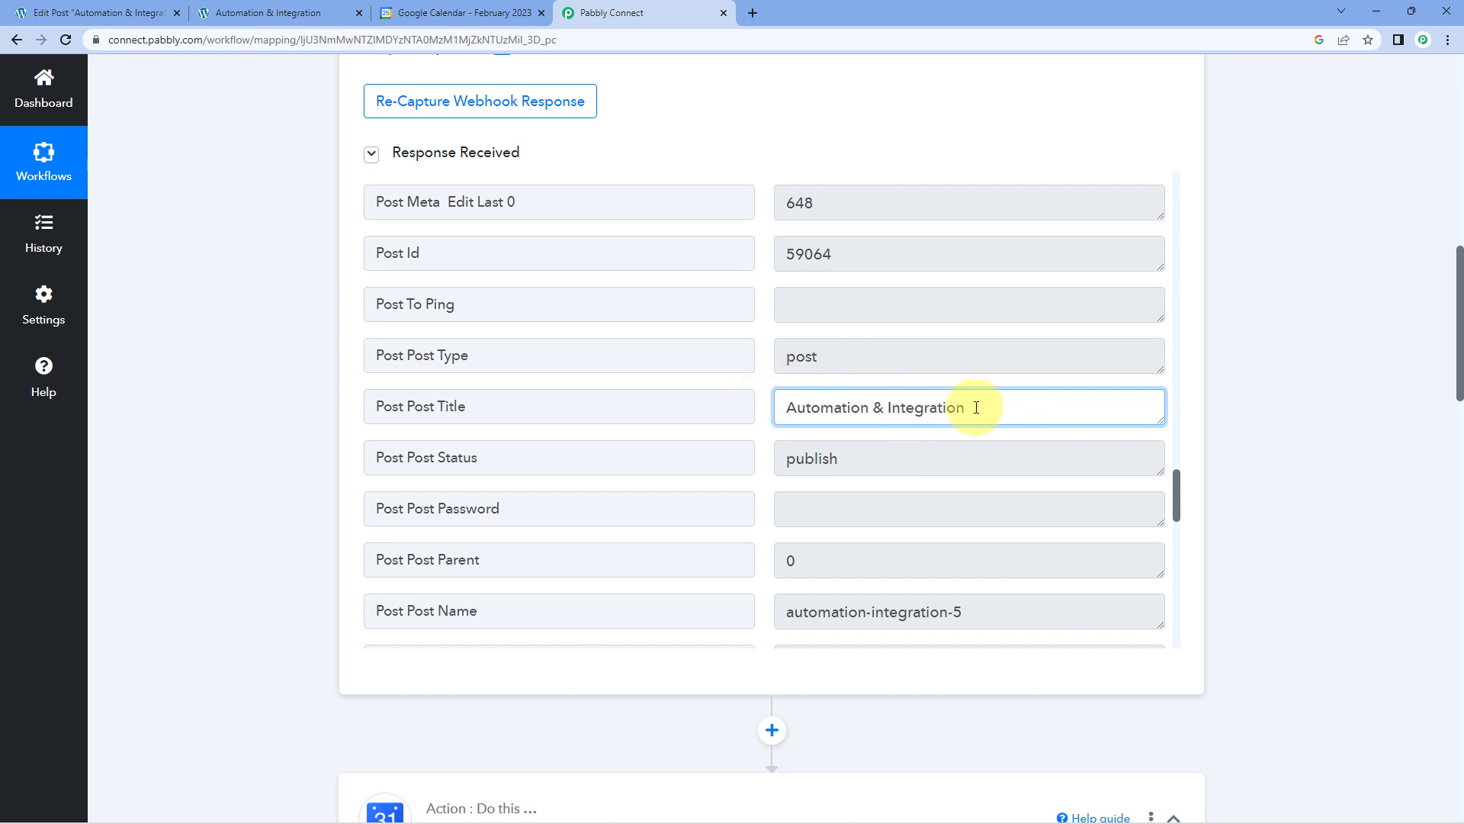
{"action": "left_click_drag", "start_coordinate": [974, 407], "coordinate": [739, 413]}
Map the Google Calendar event's title to Post Post Title from the WordPress: New Post Published step.
{"action": "scroll", "coordinate": [372, 538], "scroll_direction": "down", "scroll_amount": 5}
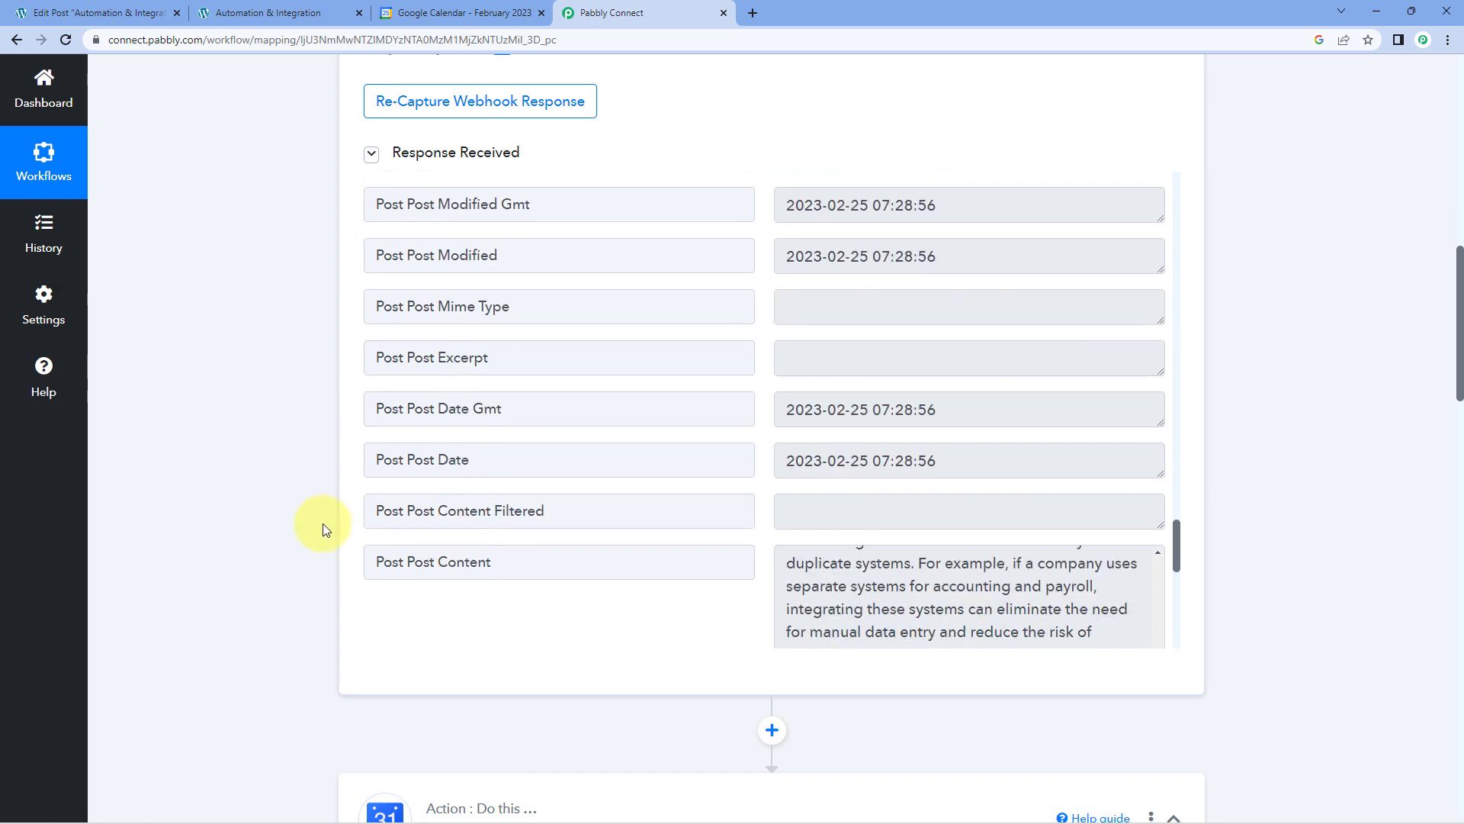
{"action": "scroll", "coordinate": [313, 523], "scroll_direction": "down", "scroll_amount": 5}
{"action": "scroll", "coordinate": [308, 520], "scroll_direction": "down", "scroll_amount": 8}
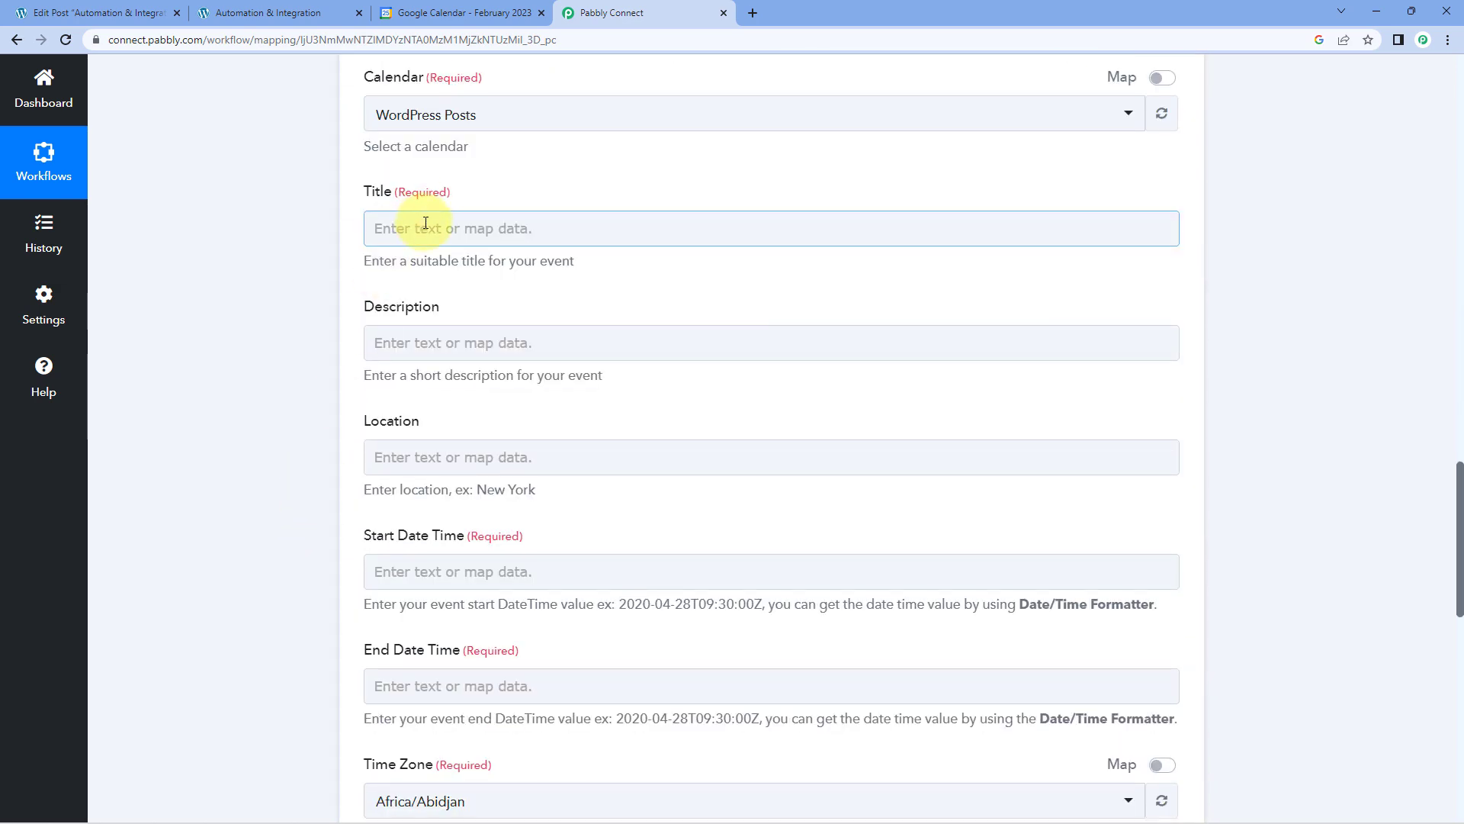
{"action": "left_click", "coordinate": [417, 223]}
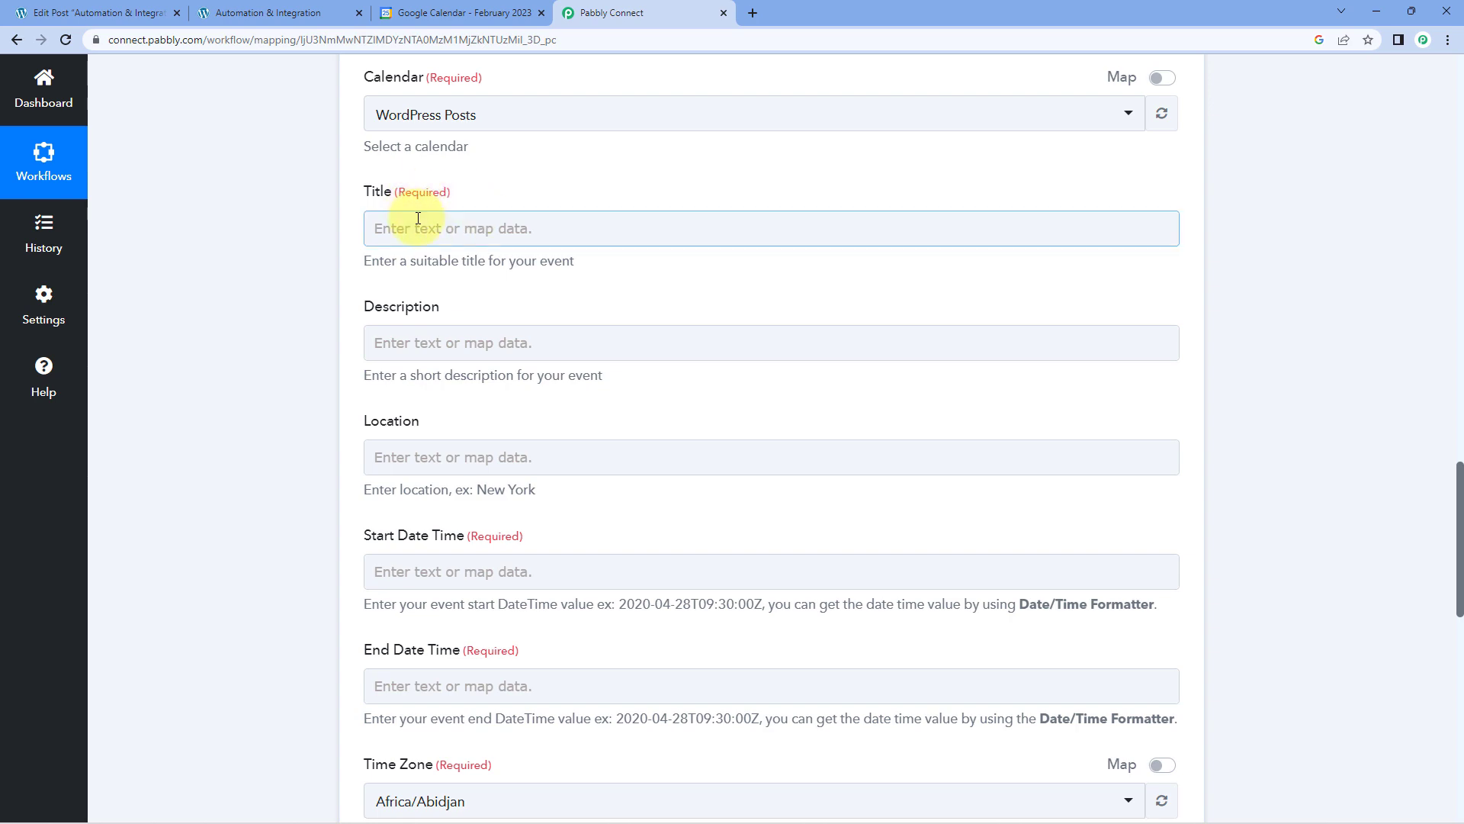
{"action": "left_click", "coordinate": [659, 363]}
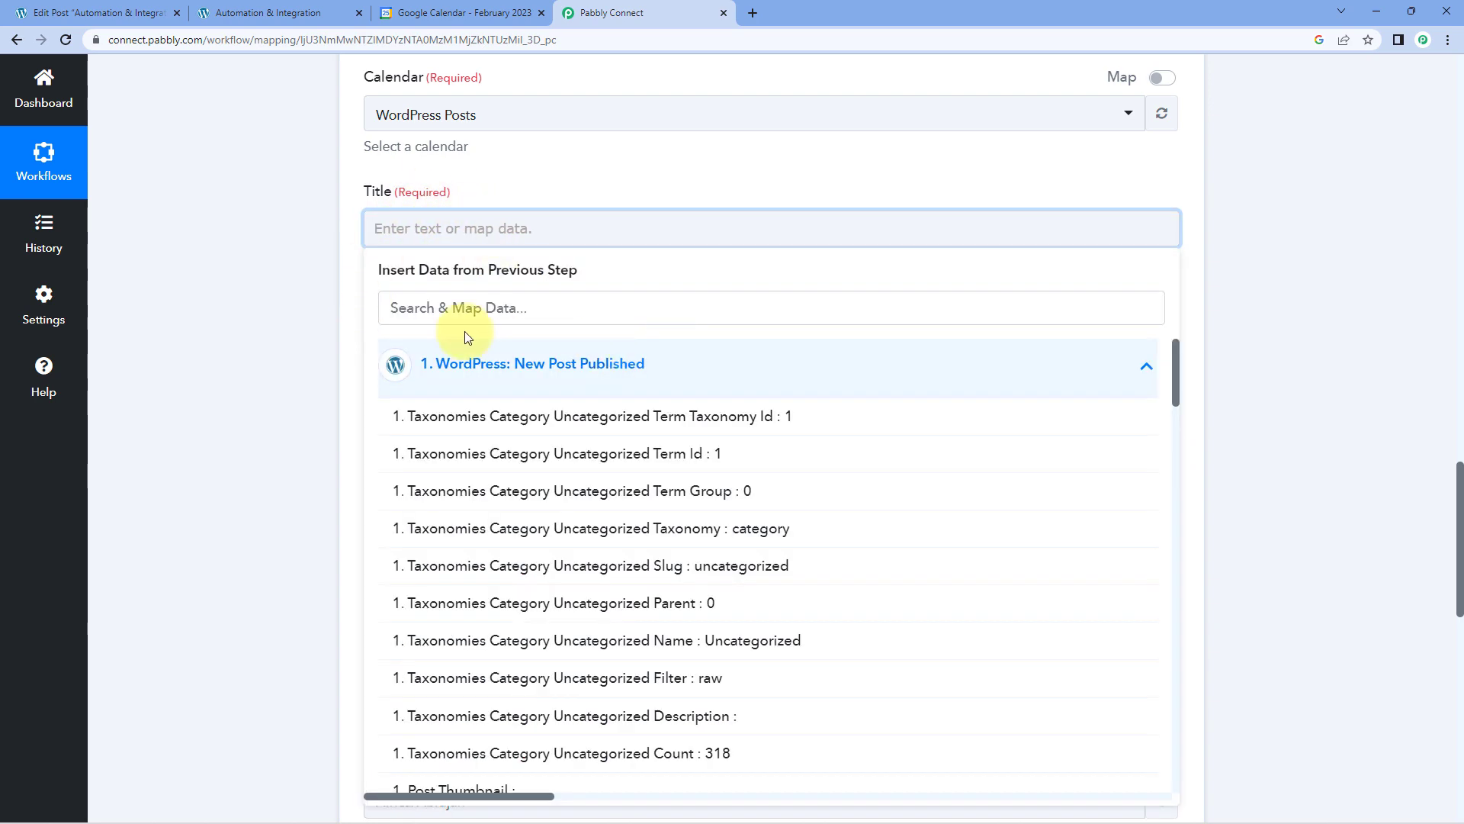
{"action": "scroll", "coordinate": [669, 483], "scroll_direction": "down", "scroll_amount": 5}
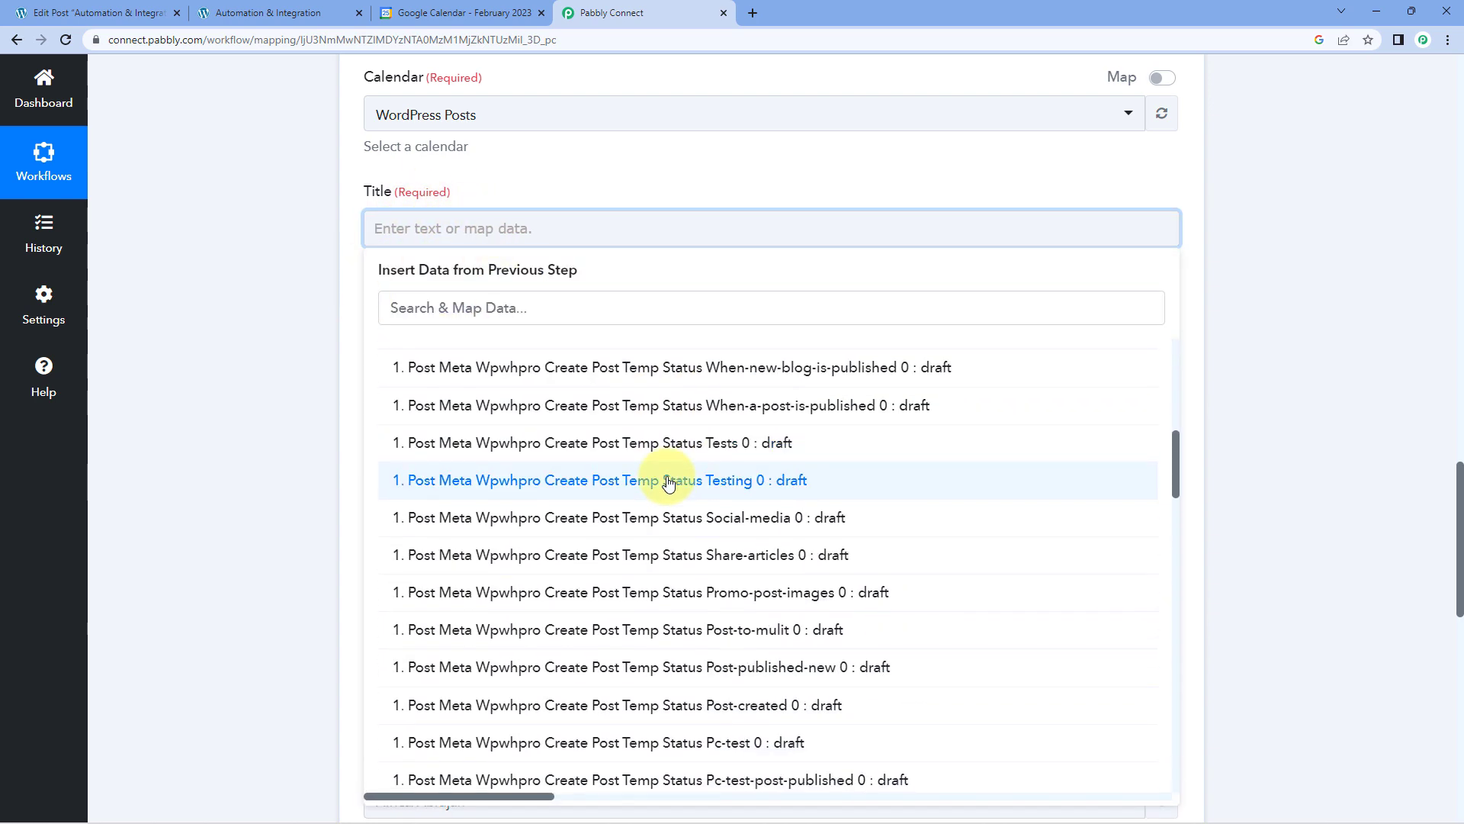
{"action": "scroll", "coordinate": [668, 485], "scroll_direction": "down", "scroll_amount": 15}
{"action": "scroll", "coordinate": [668, 482], "scroll_direction": "down", "scroll_amount": 10}
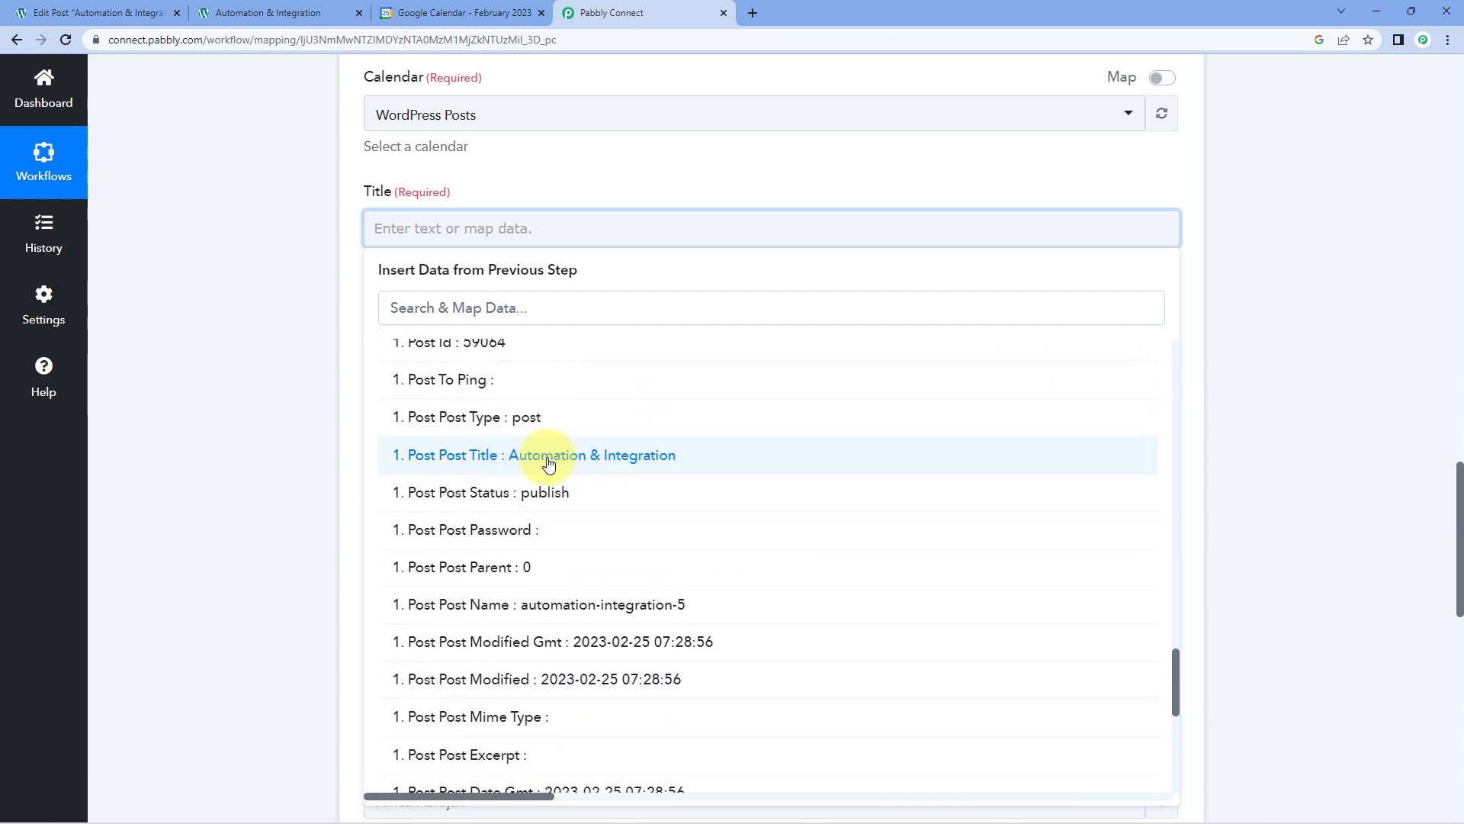
{"action": "left_click", "coordinate": [537, 452]}
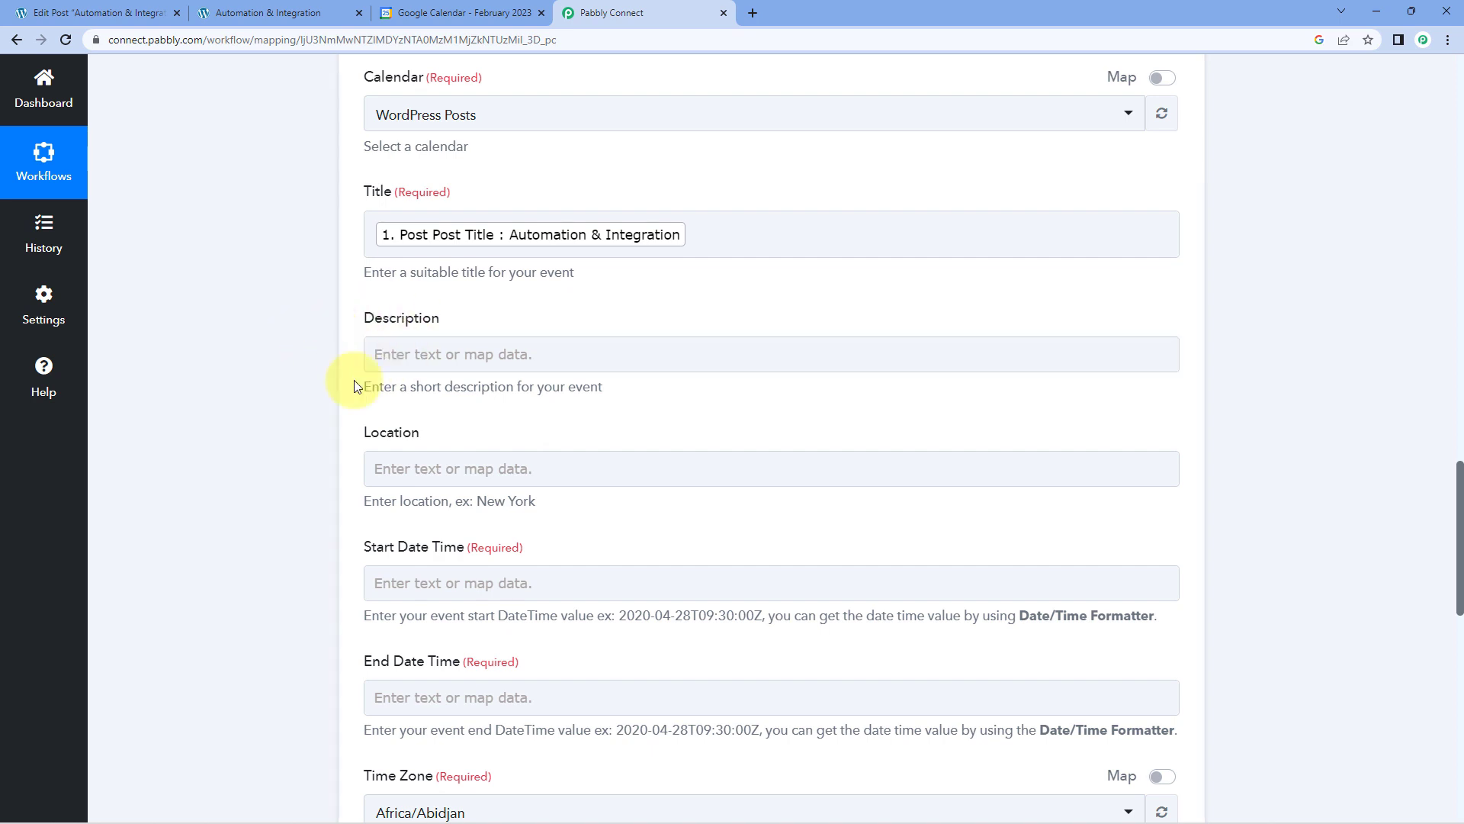
Write "We have published this post on WordPress:" in the Google Calendar event's description, followed by a new line starting with "Link:".
{"action": "left_click", "coordinate": [480, 347]}
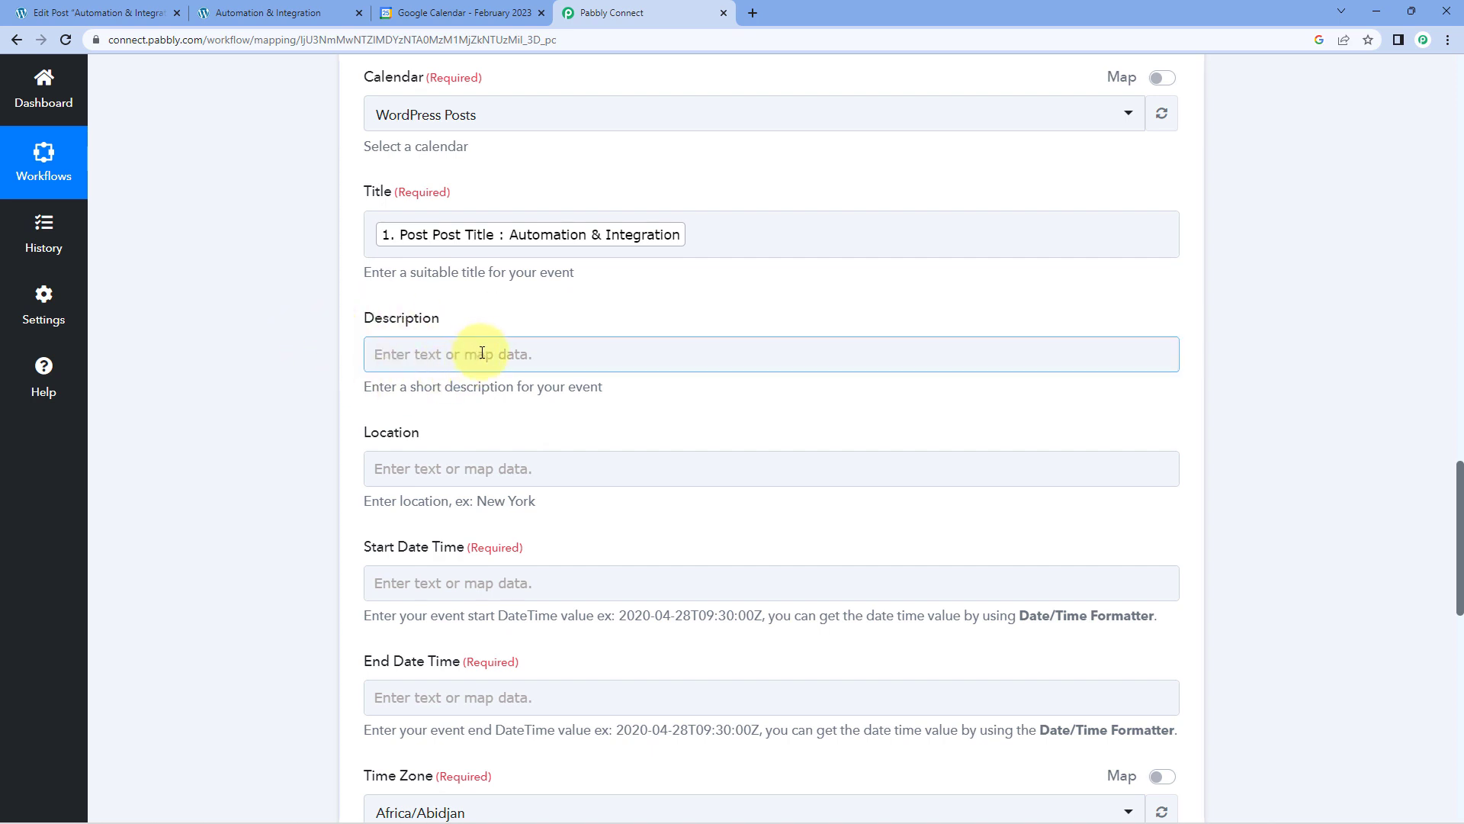
{"action": "left_click", "coordinate": [482, 353]}
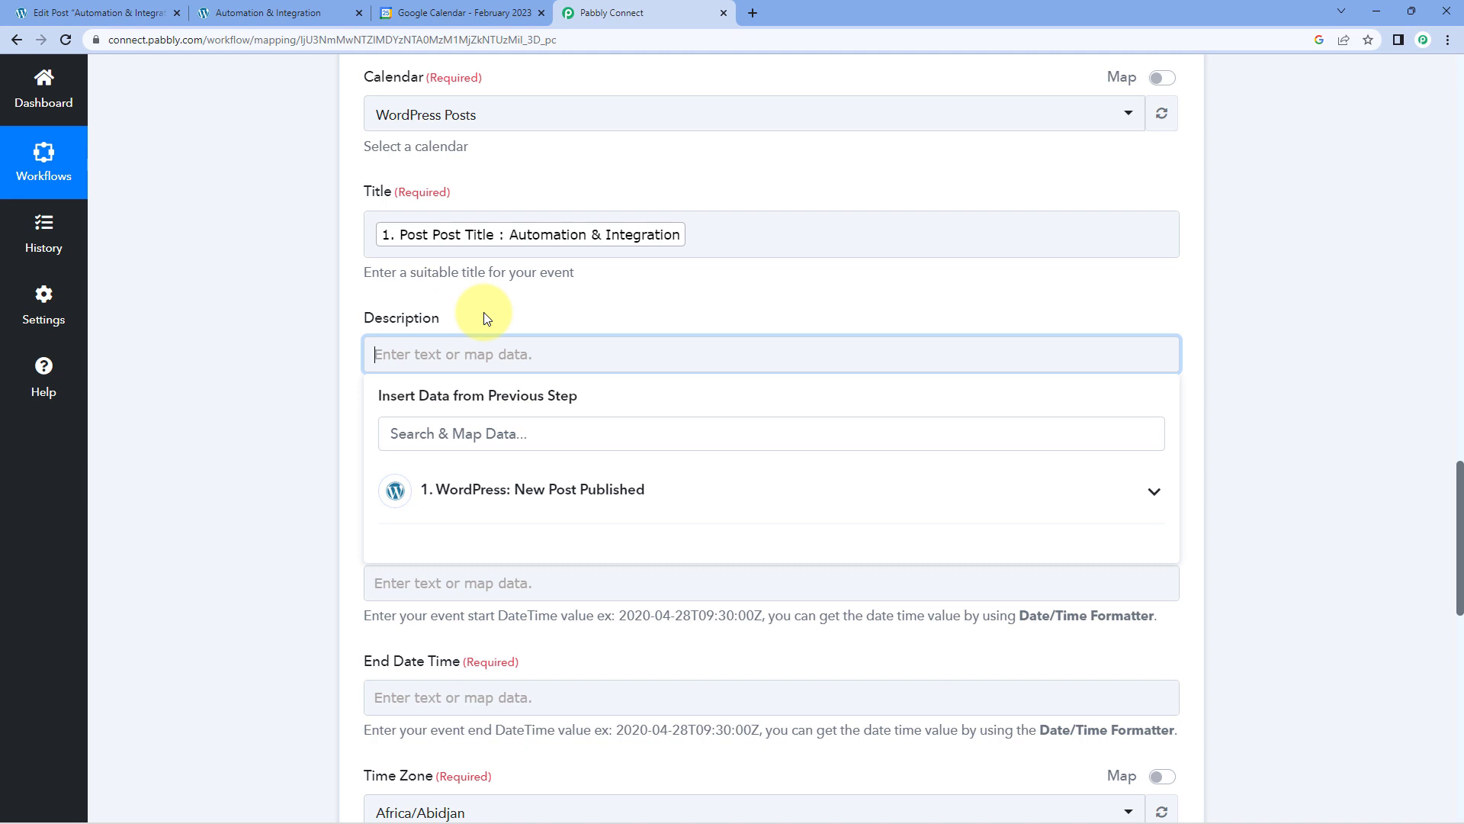
{"action": "type", "text": "We"}
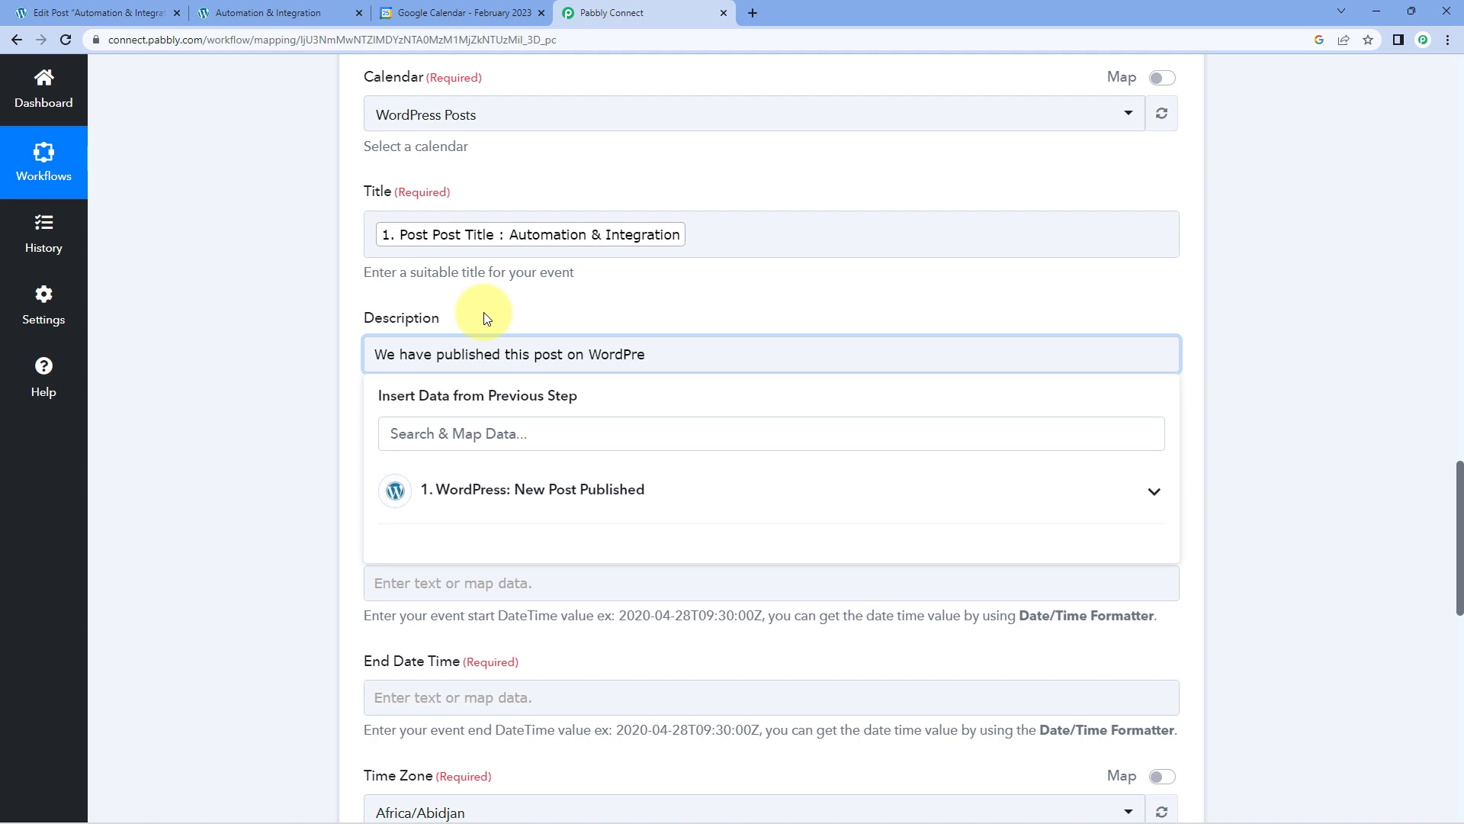
{"action": "type", "text": ":"}
{"action": "key", "text": "Return"}
{"action": "key", "text": "Return"}
{"action": "key", "text": "Return"}
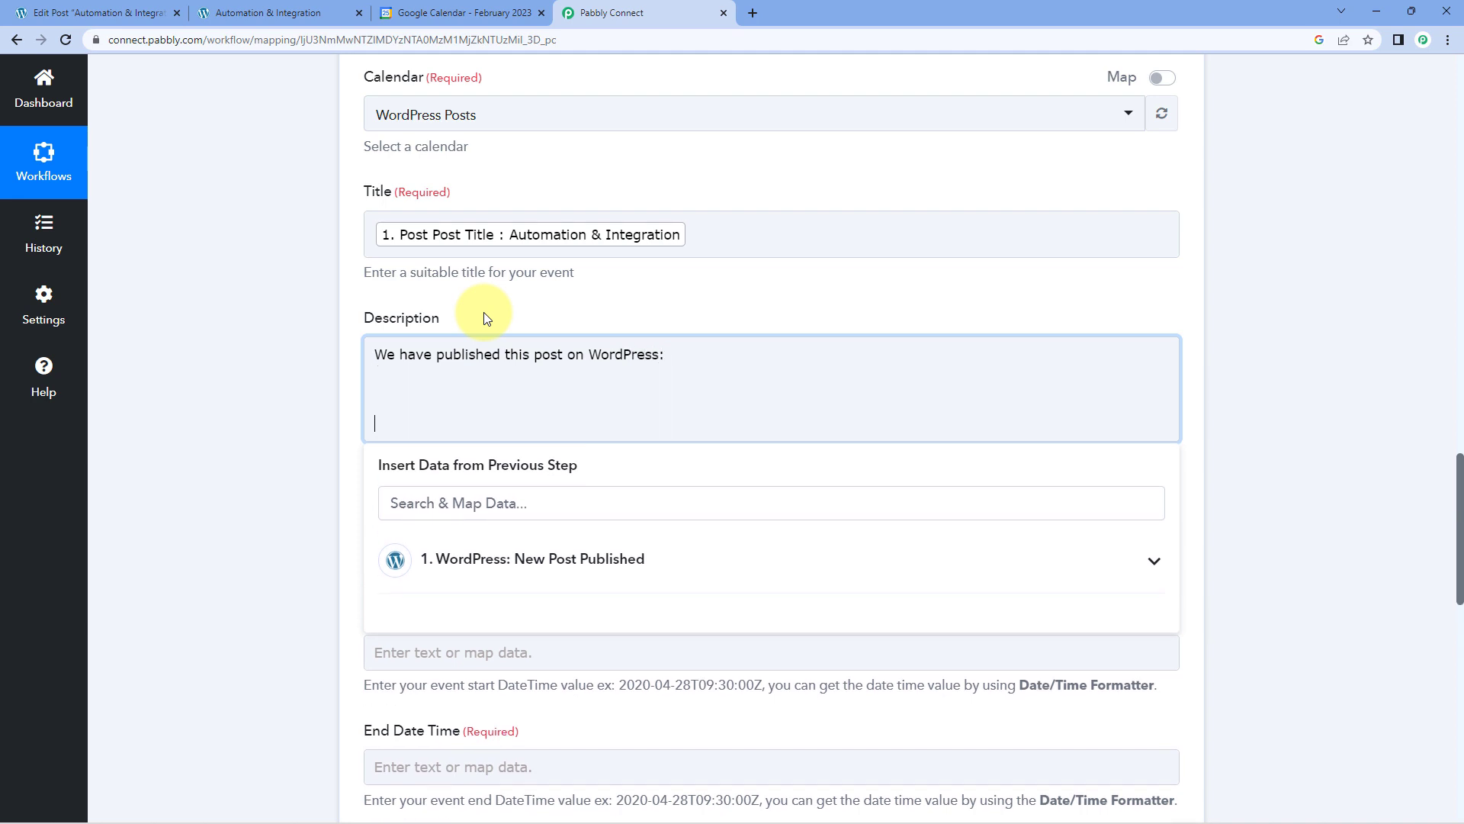
{"action": "key", "text": "BackSpace"}
{"action": "key", "text": "BackSpace"}
{"action": "key", "text": "BackSpace"}
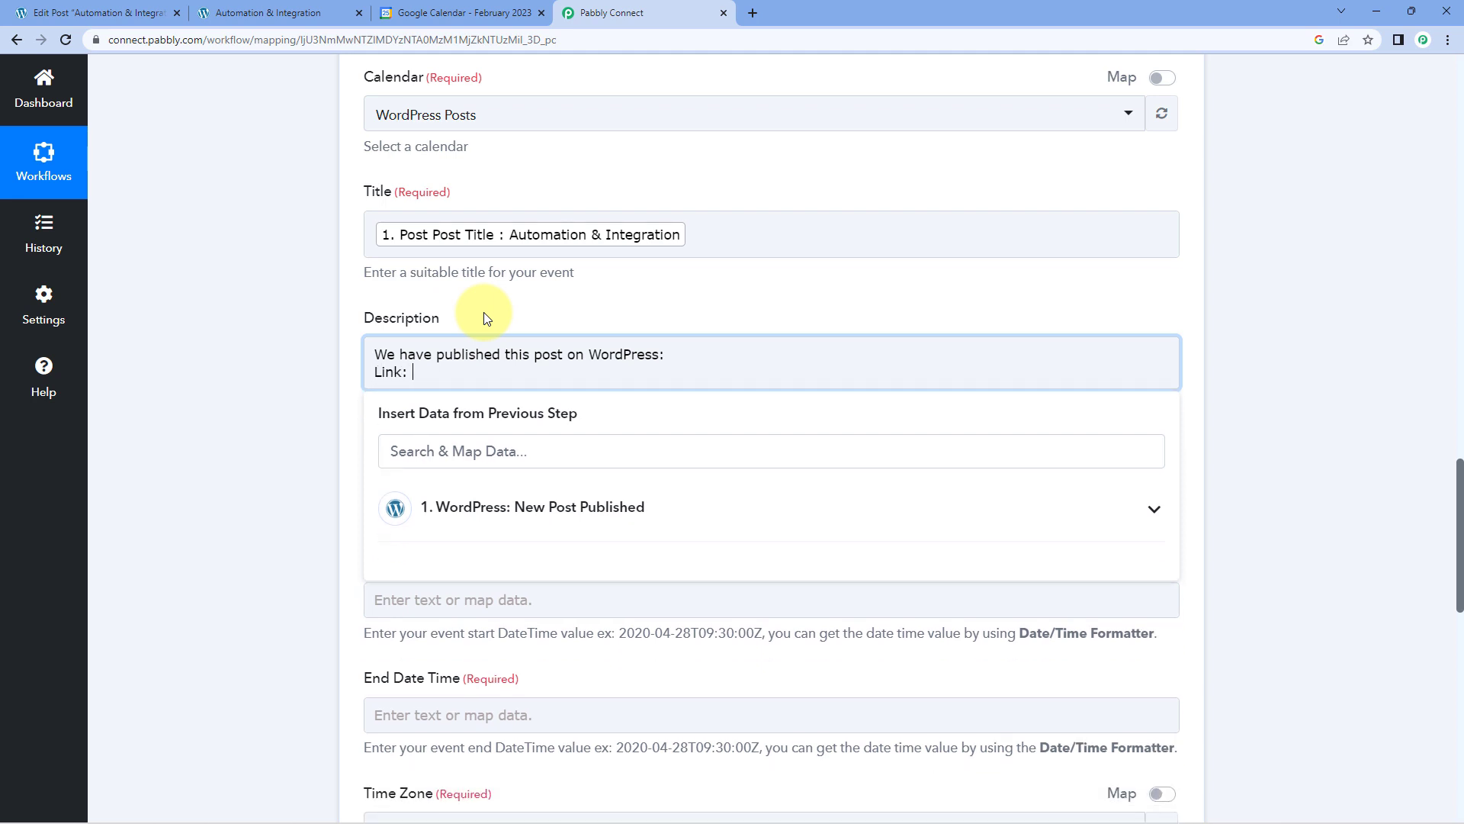
Map the description's Link line to Post Guid from the WordPress: New Post Published step.
{"action": "left_click", "coordinate": [948, 510]}
{"action": "scroll", "coordinate": [277, 428], "scroll_direction": "down", "scroll_amount": 3}
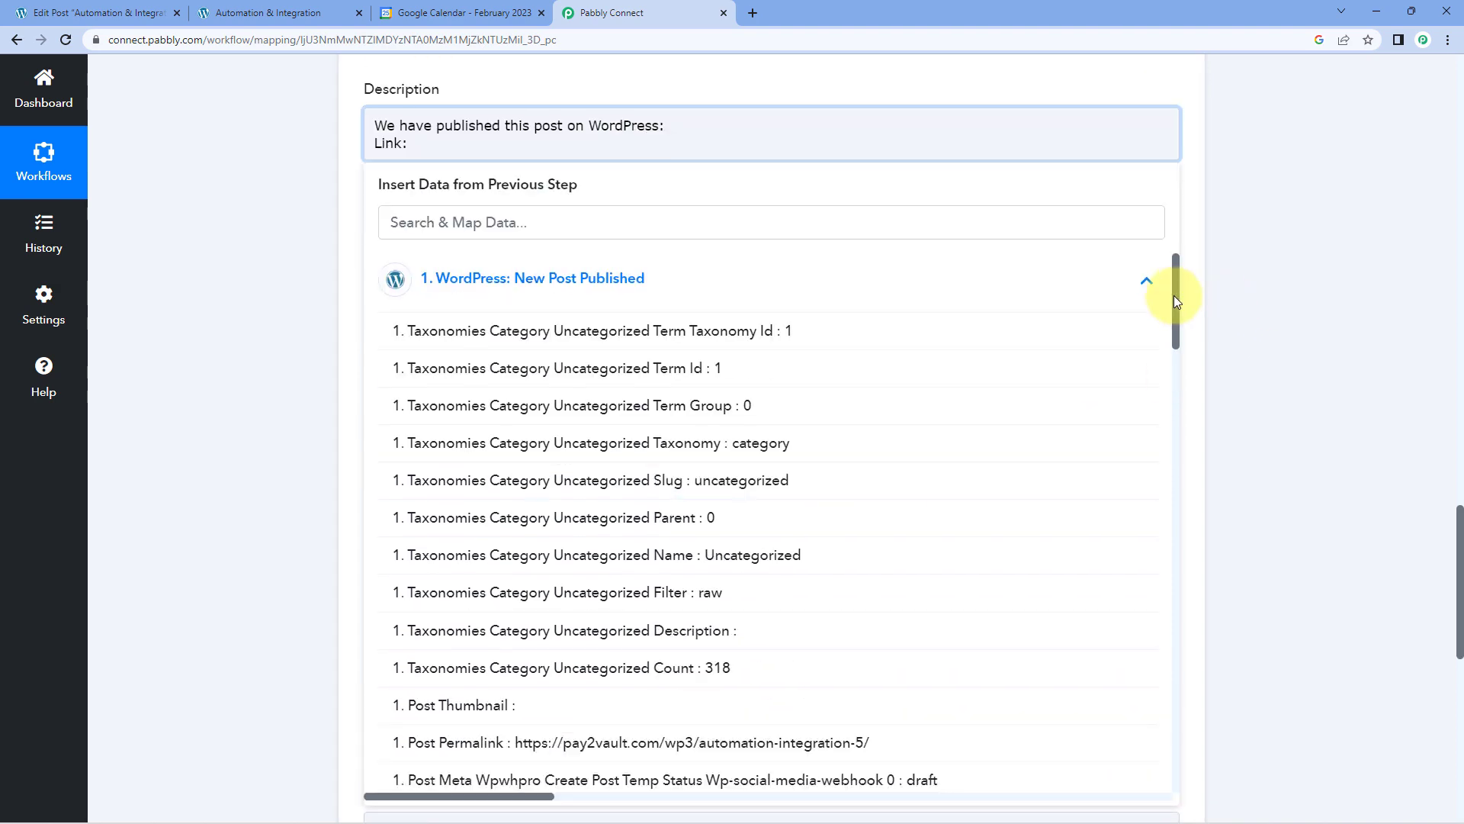
{"action": "left_click_drag", "start_coordinate": [1174, 295], "coordinate": [1158, 706]}
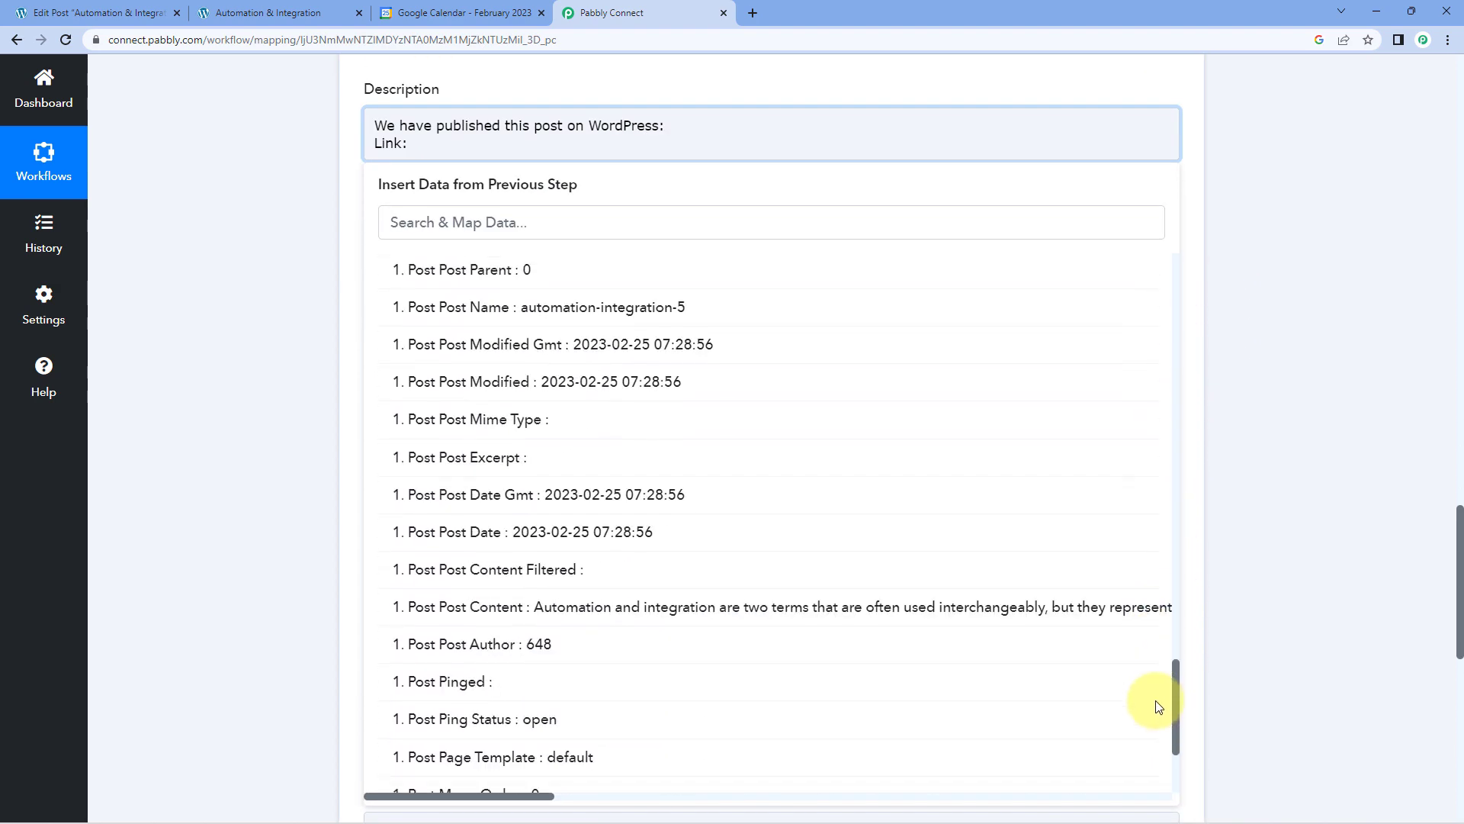
{"action": "scroll", "coordinate": [1137, 702], "scroll_direction": "down", "scroll_amount": 2}
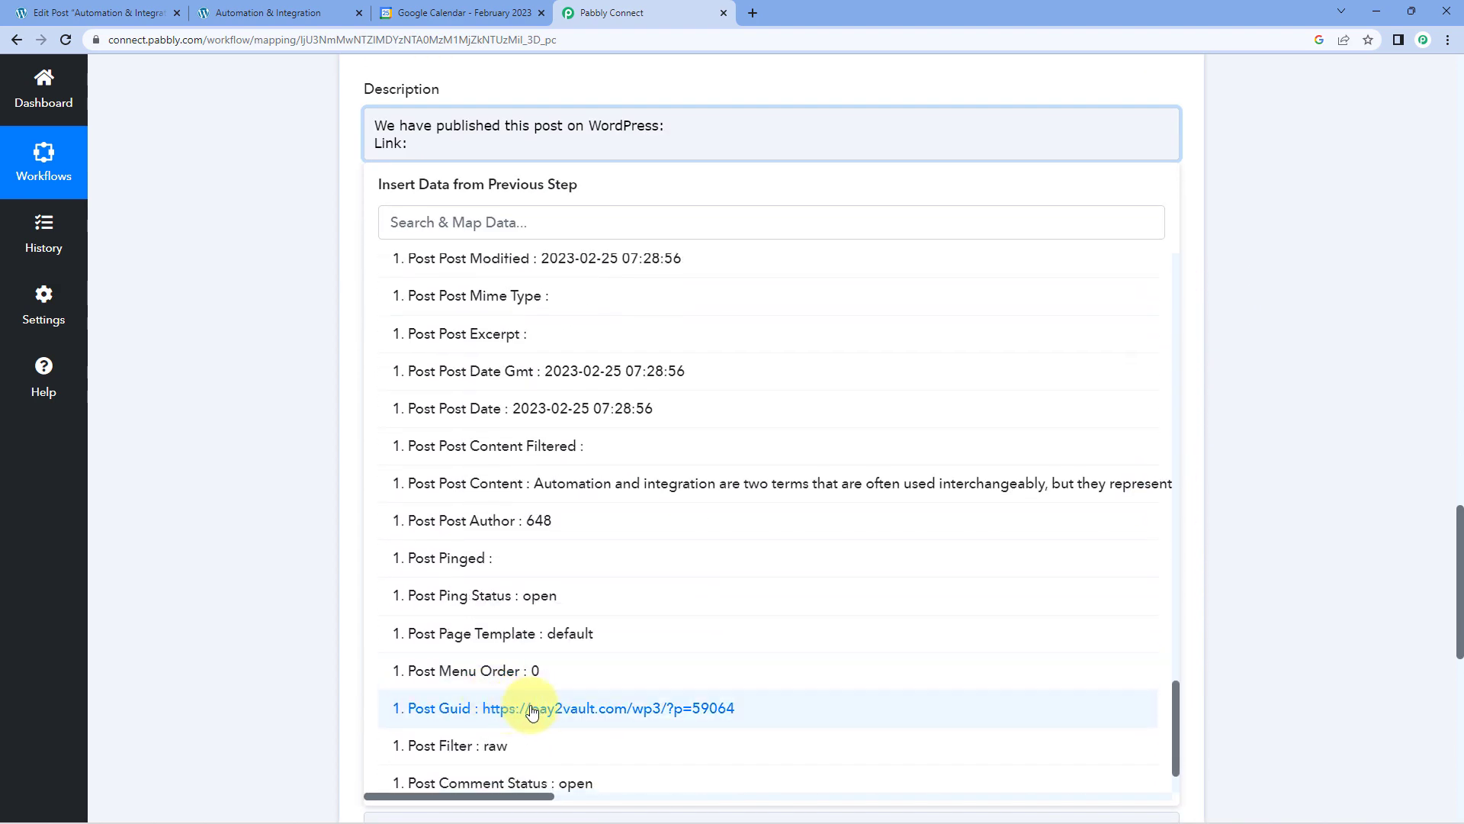
{"action": "left_click", "coordinate": [531, 715]}
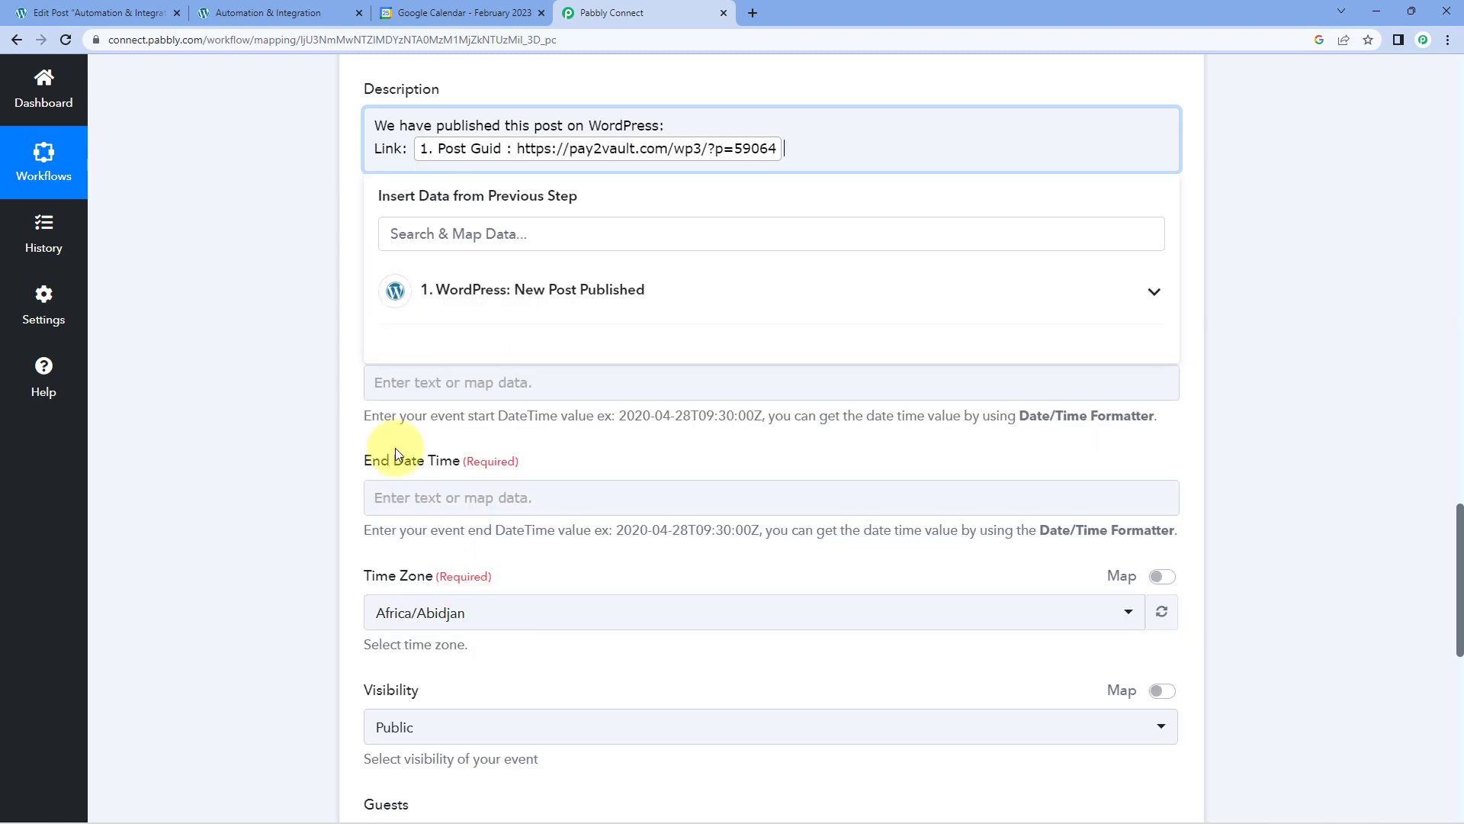
{"action": "left_click", "coordinate": [253, 283]}
Add a "Category:" line to the description and map it to Taxonomies Category Uncategorized Name from the WordPress step.
{"action": "left_click", "coordinate": [839, 156]}
{"action": "key", "text": "Return"}
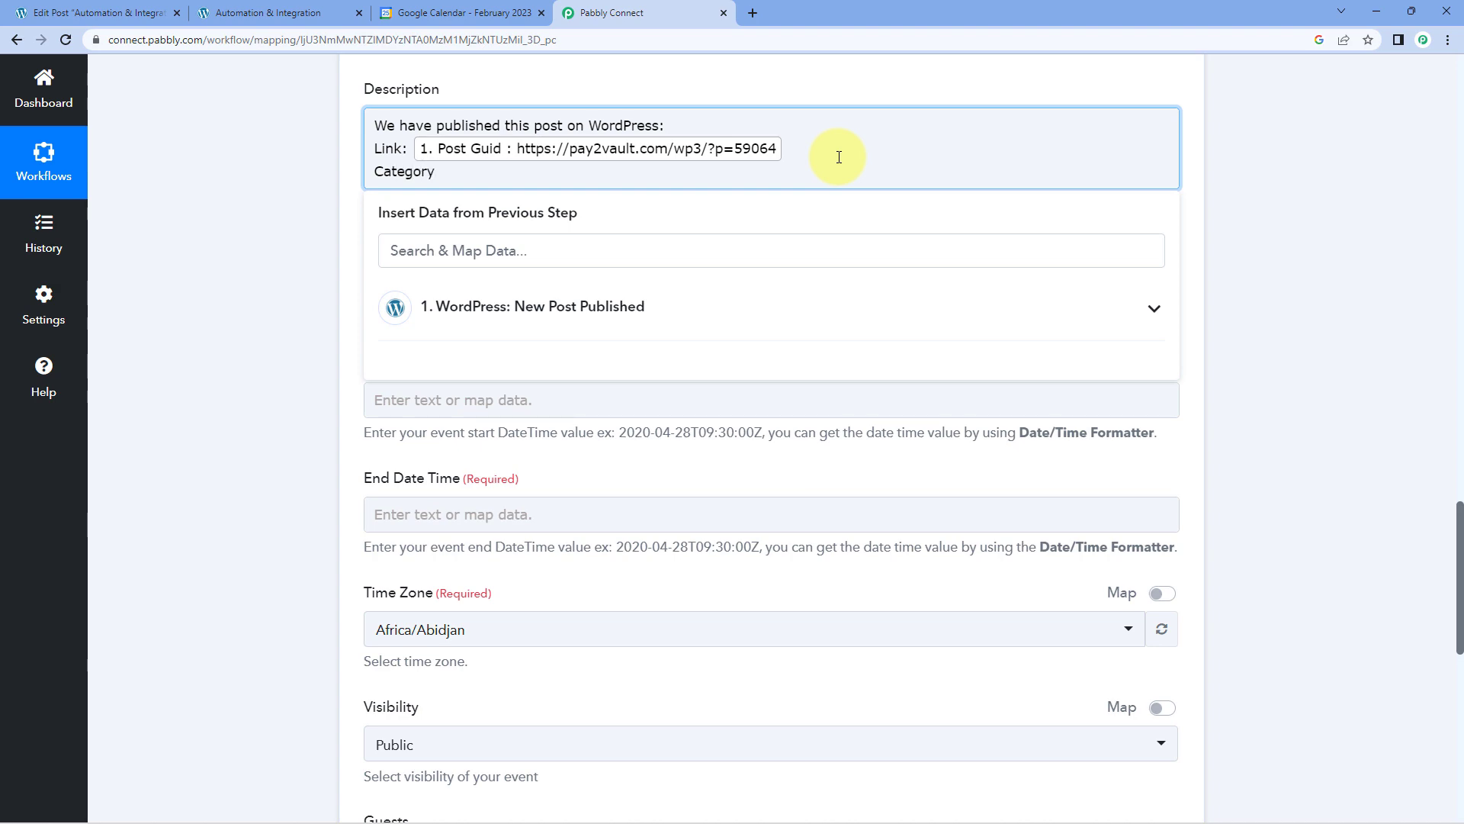
{"action": "left_click", "coordinate": [539, 305]}
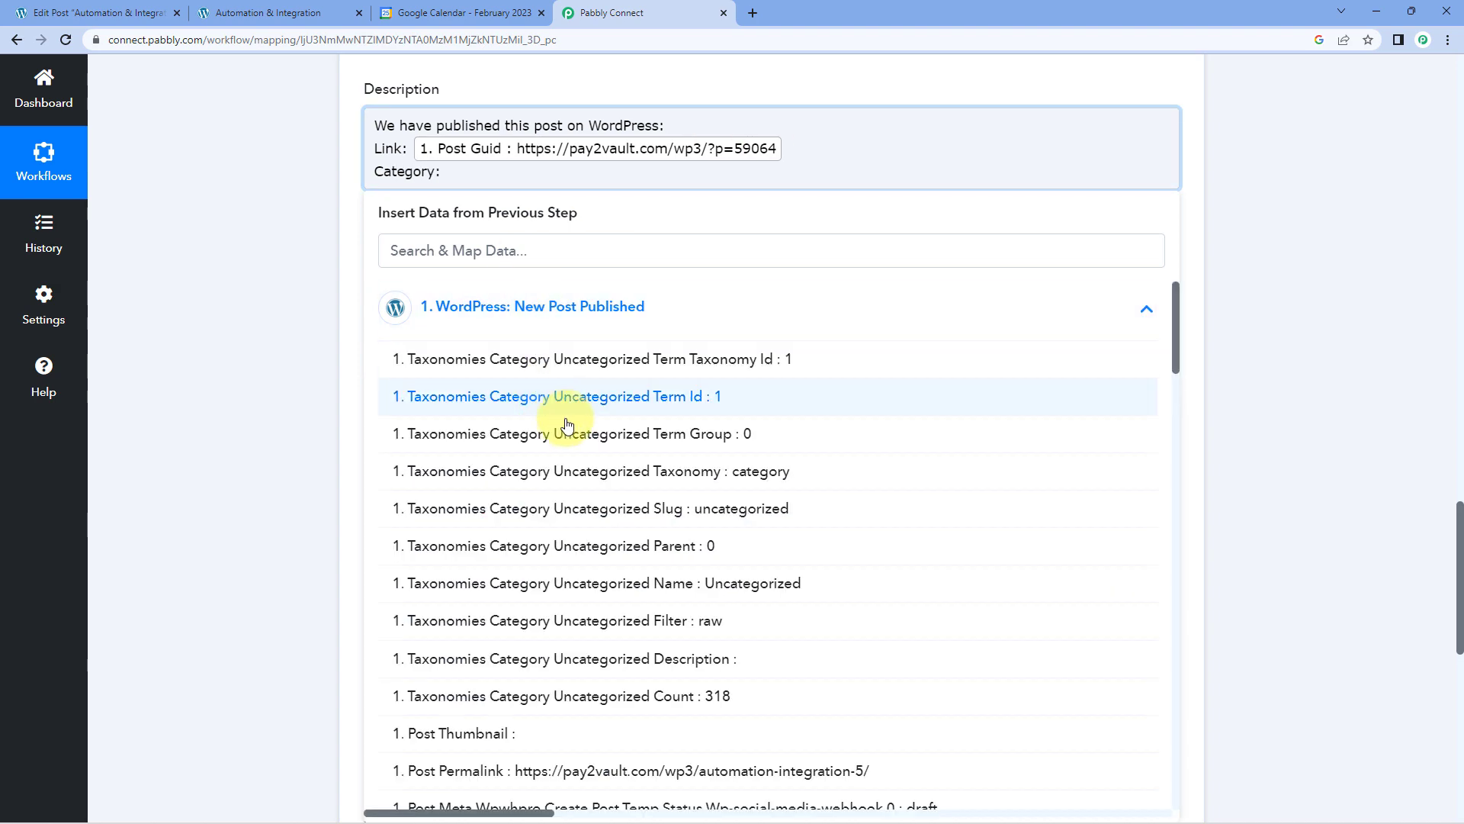
{"action": "scroll", "coordinate": [580, 418], "scroll_direction": "down", "scroll_amount": 3}
{"action": "scroll", "coordinate": [618, 421], "scroll_direction": "up", "scroll_amount": 1}
{"action": "scroll", "coordinate": [618, 421], "scroll_direction": "up", "scroll_amount": 3}
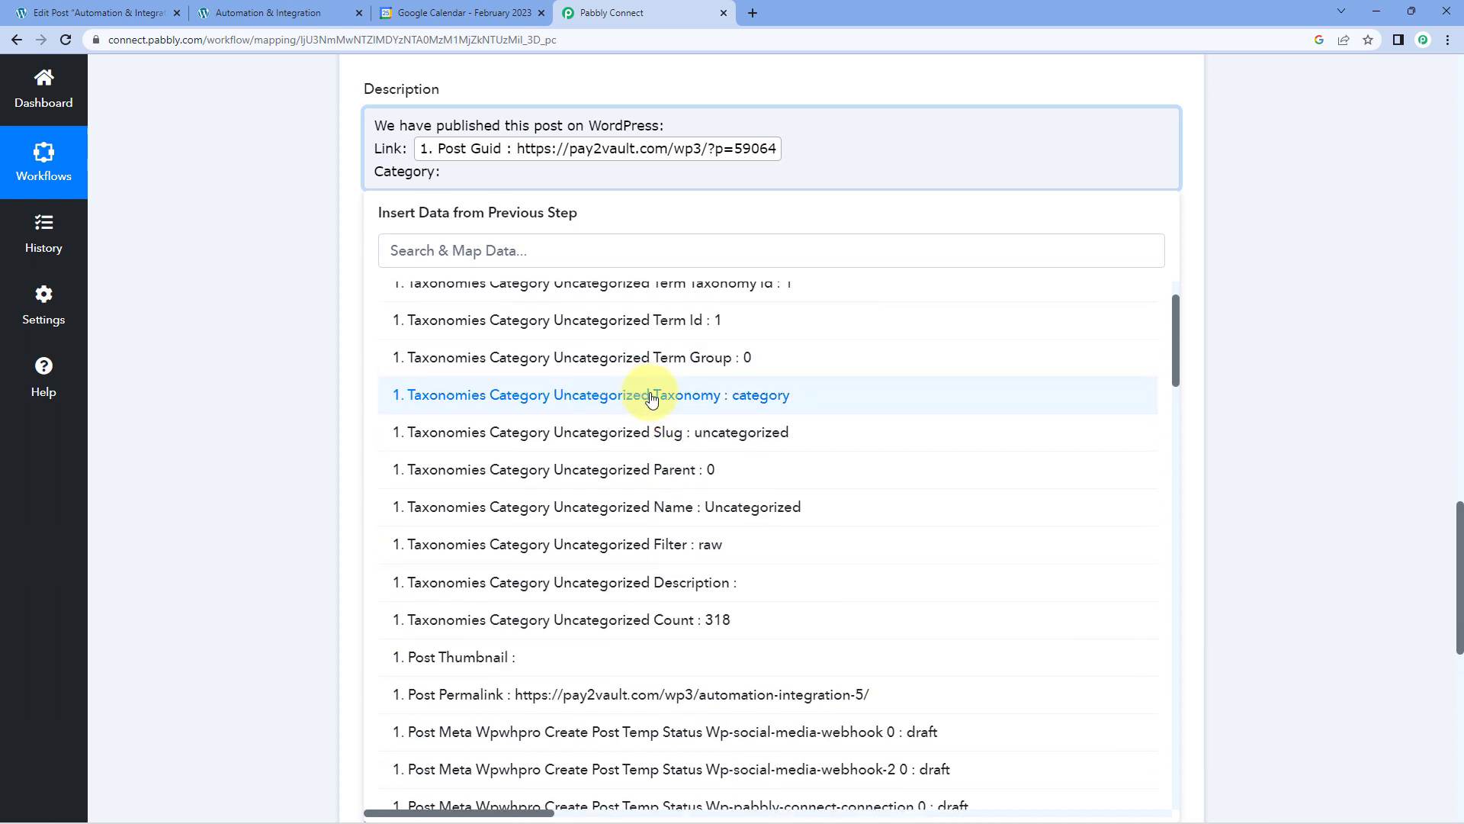
{"action": "left_click", "coordinate": [660, 517]}
{"action": "left_click", "coordinate": [222, 321]}
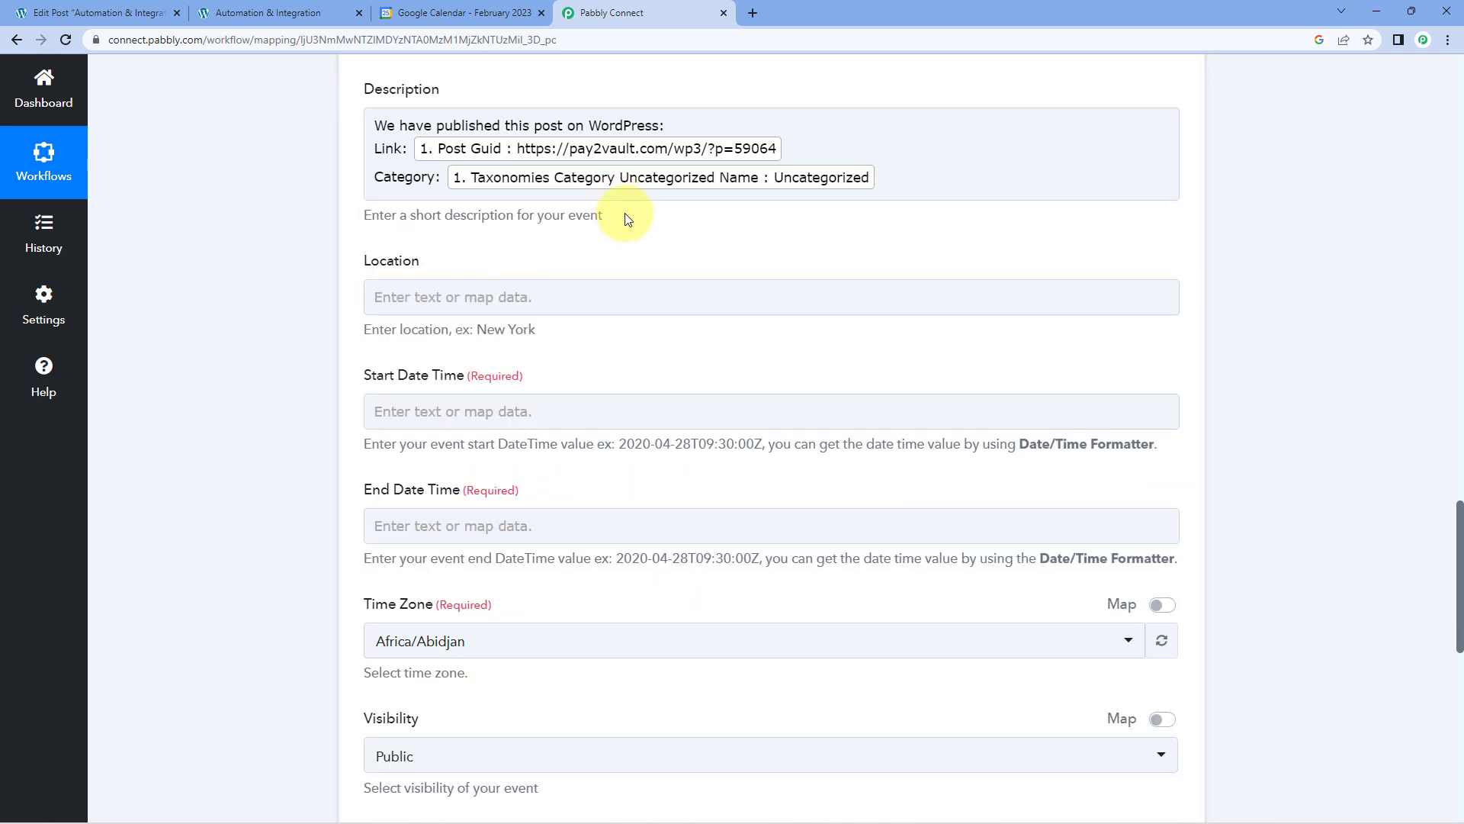
Review the description and the empty start and end date fields, and inspect Post Post Date in the WordPress webhook response.
{"action": "scroll", "coordinate": [744, 250], "scroll_direction": "up", "scroll_amount": 2}
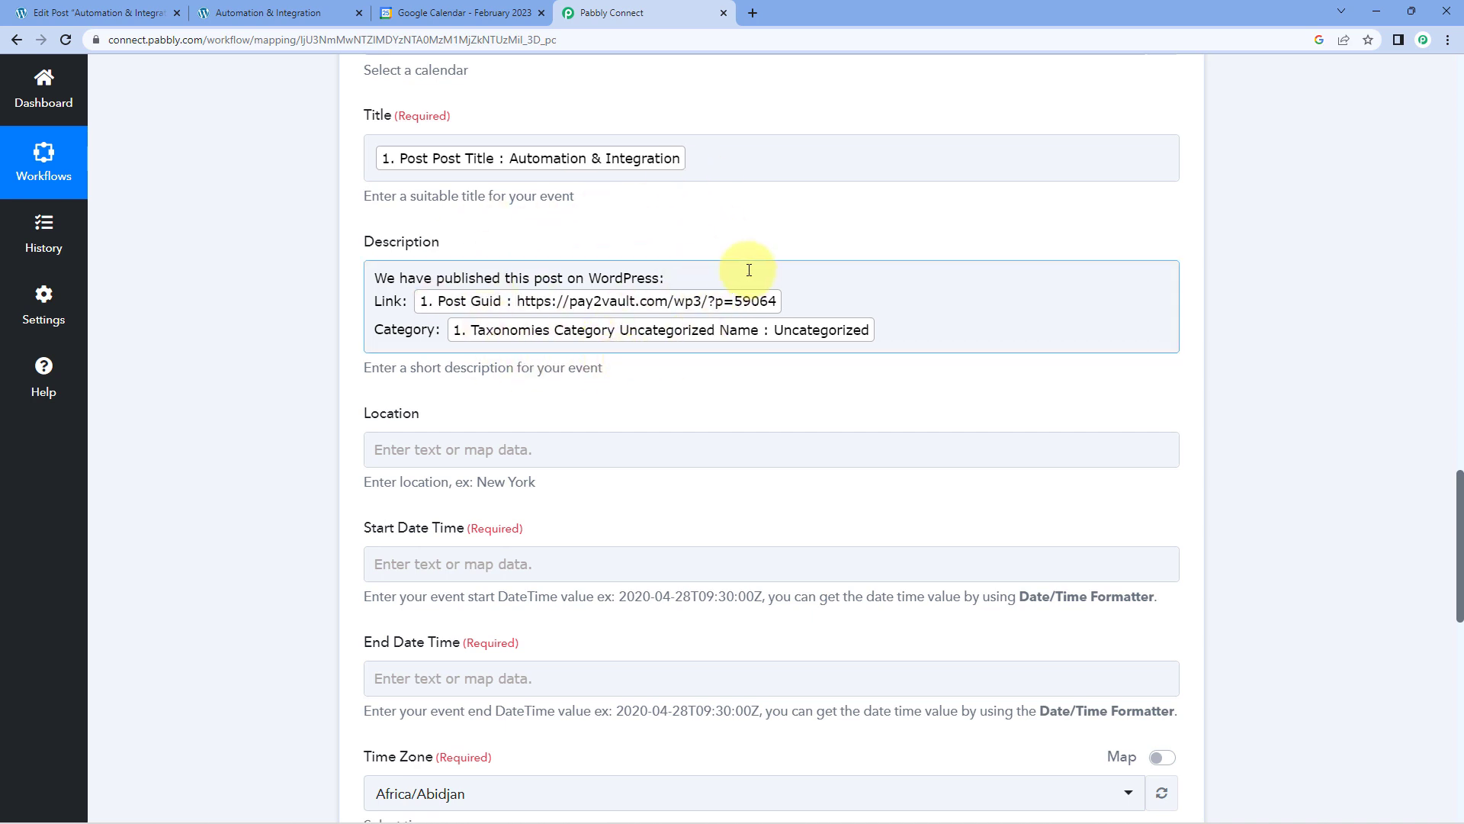
{"action": "left_click", "coordinate": [681, 326]}
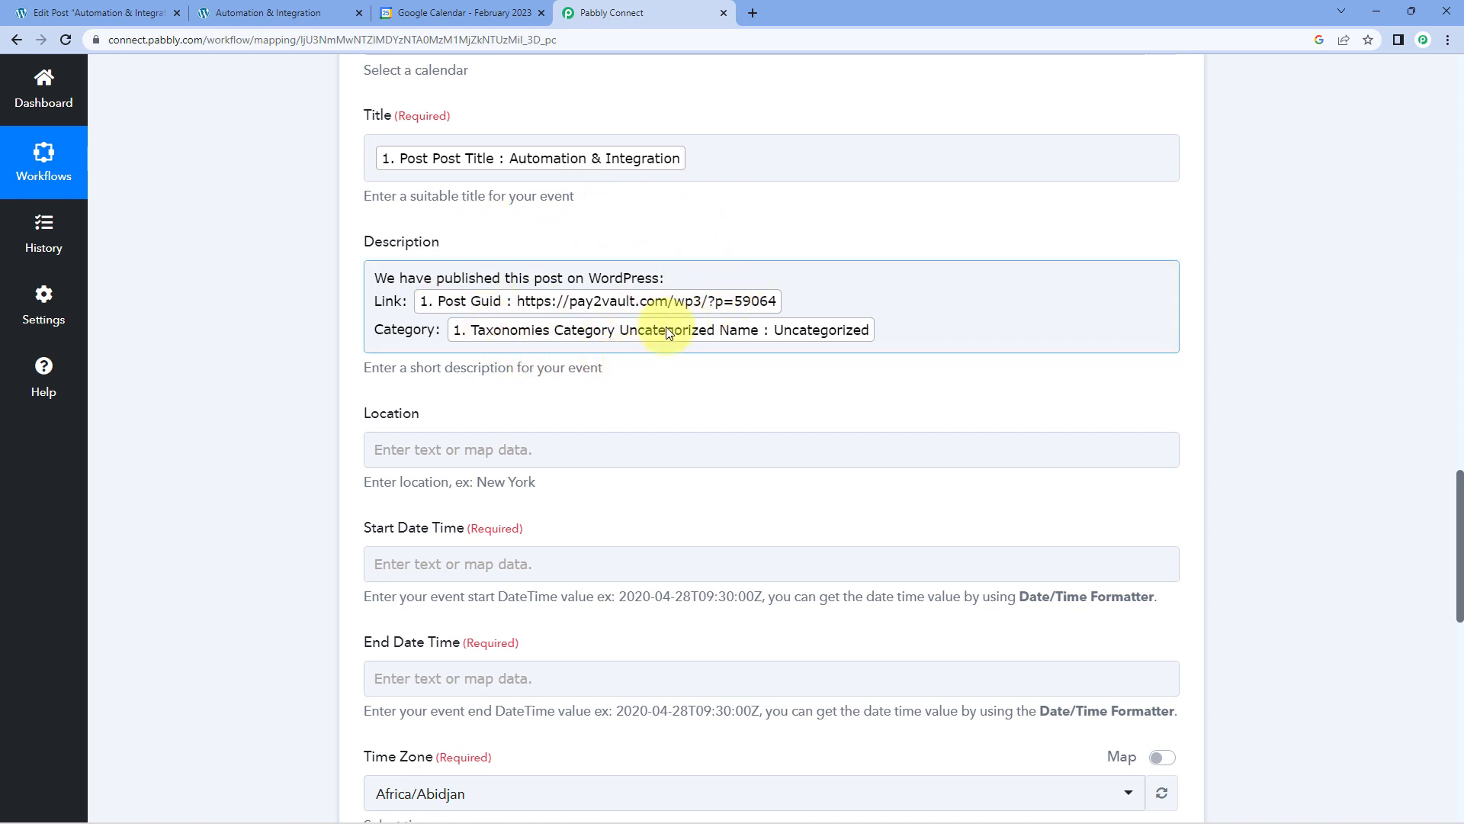
{"action": "scroll", "coordinate": [327, 300], "scroll_direction": "down", "scroll_amount": 4}
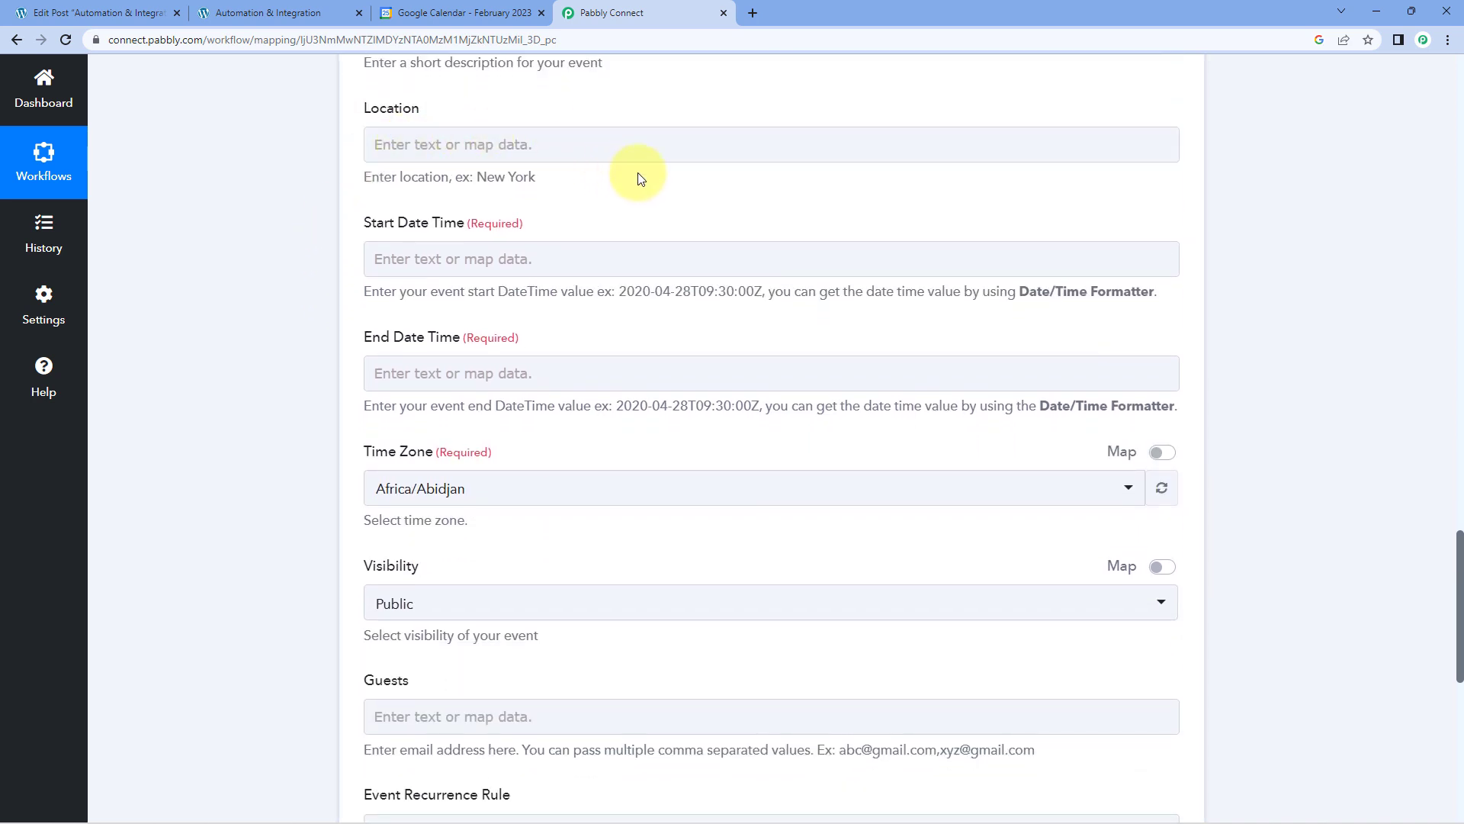
{"action": "scroll", "coordinate": [604, 170], "scroll_direction": "down", "scroll_amount": 1}
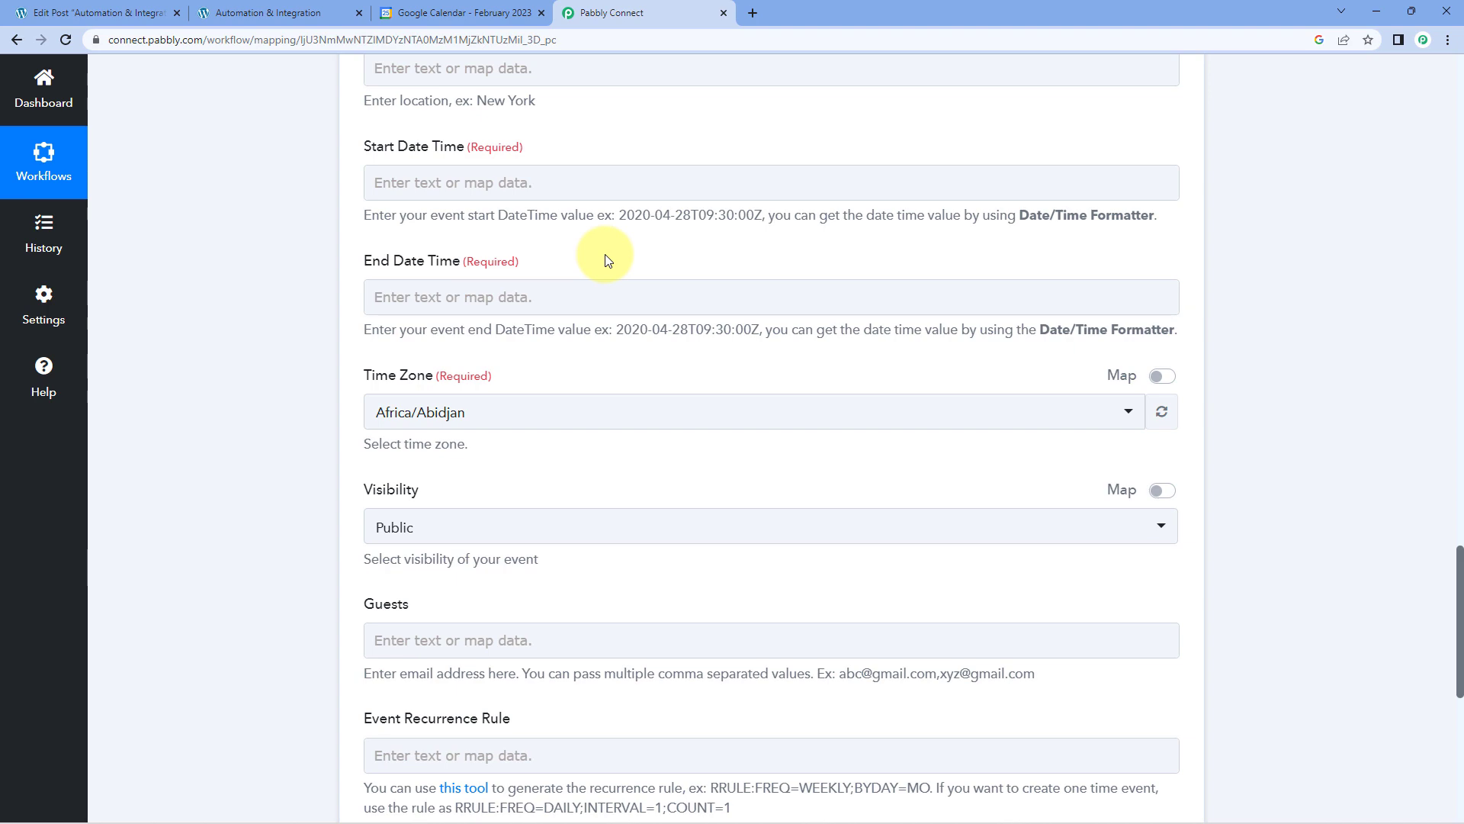
{"action": "scroll", "coordinate": [610, 257], "scroll_direction": "up", "scroll_amount": 14}
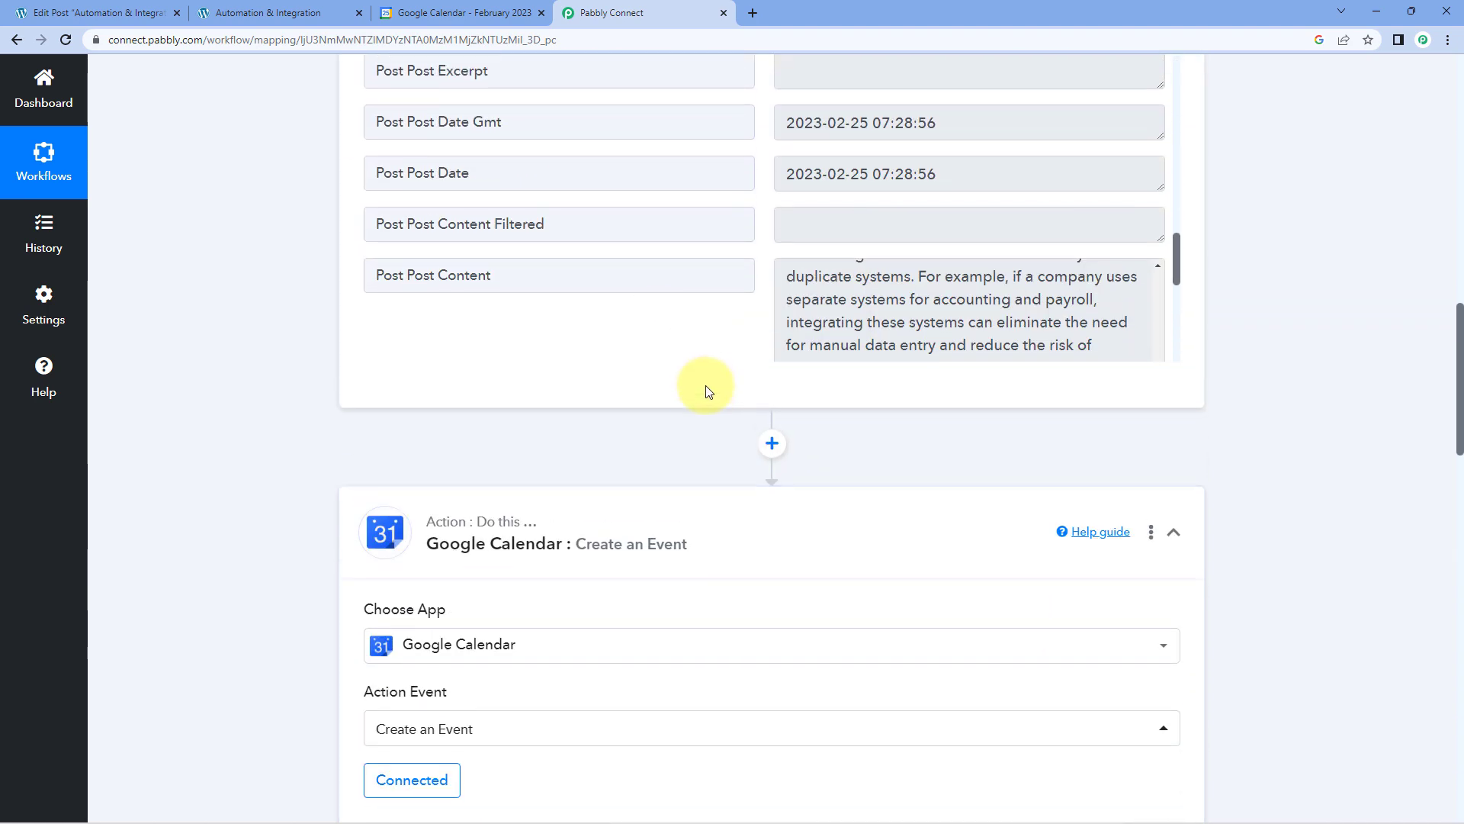
{"action": "scroll", "coordinate": [656, 320], "scroll_direction": "up", "scroll_amount": 2}
{"action": "scroll", "coordinate": [359, 290], "scroll_direction": "up", "scroll_amount": 1}
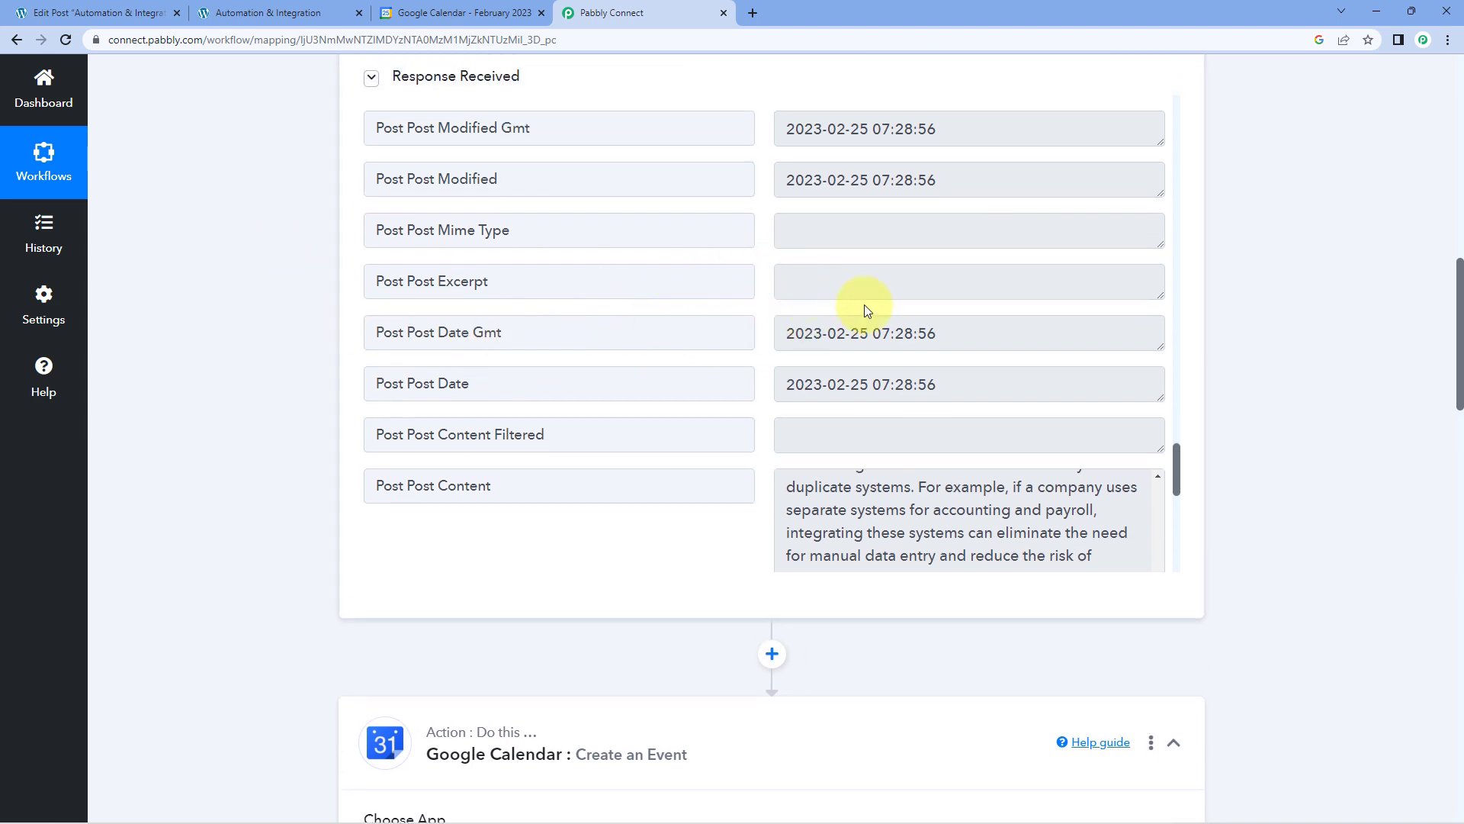
{"action": "left_click_drag", "start_coordinate": [945, 385], "coordinate": [774, 382]}
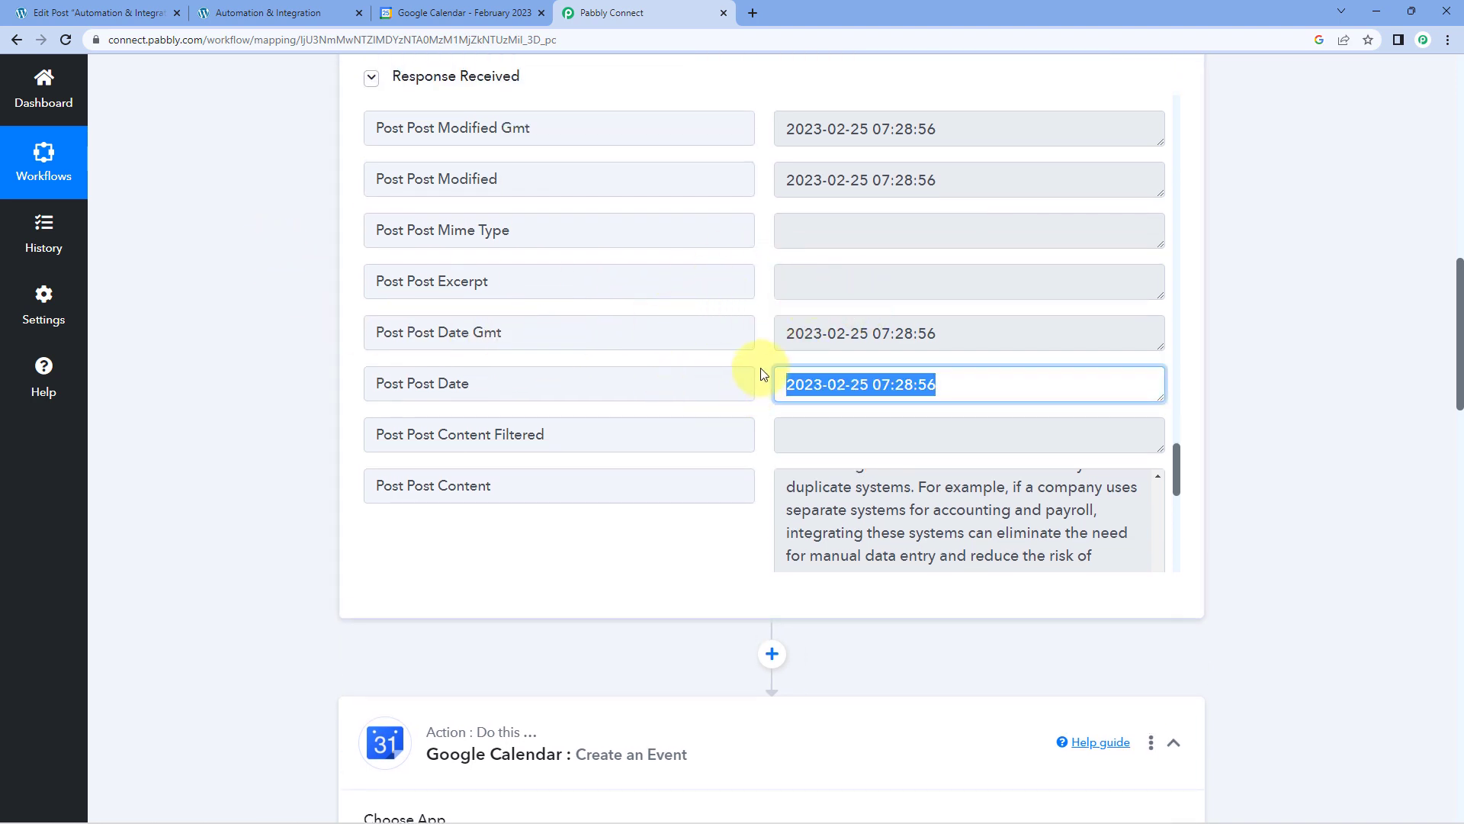
{"action": "left_click", "coordinate": [765, 371]}
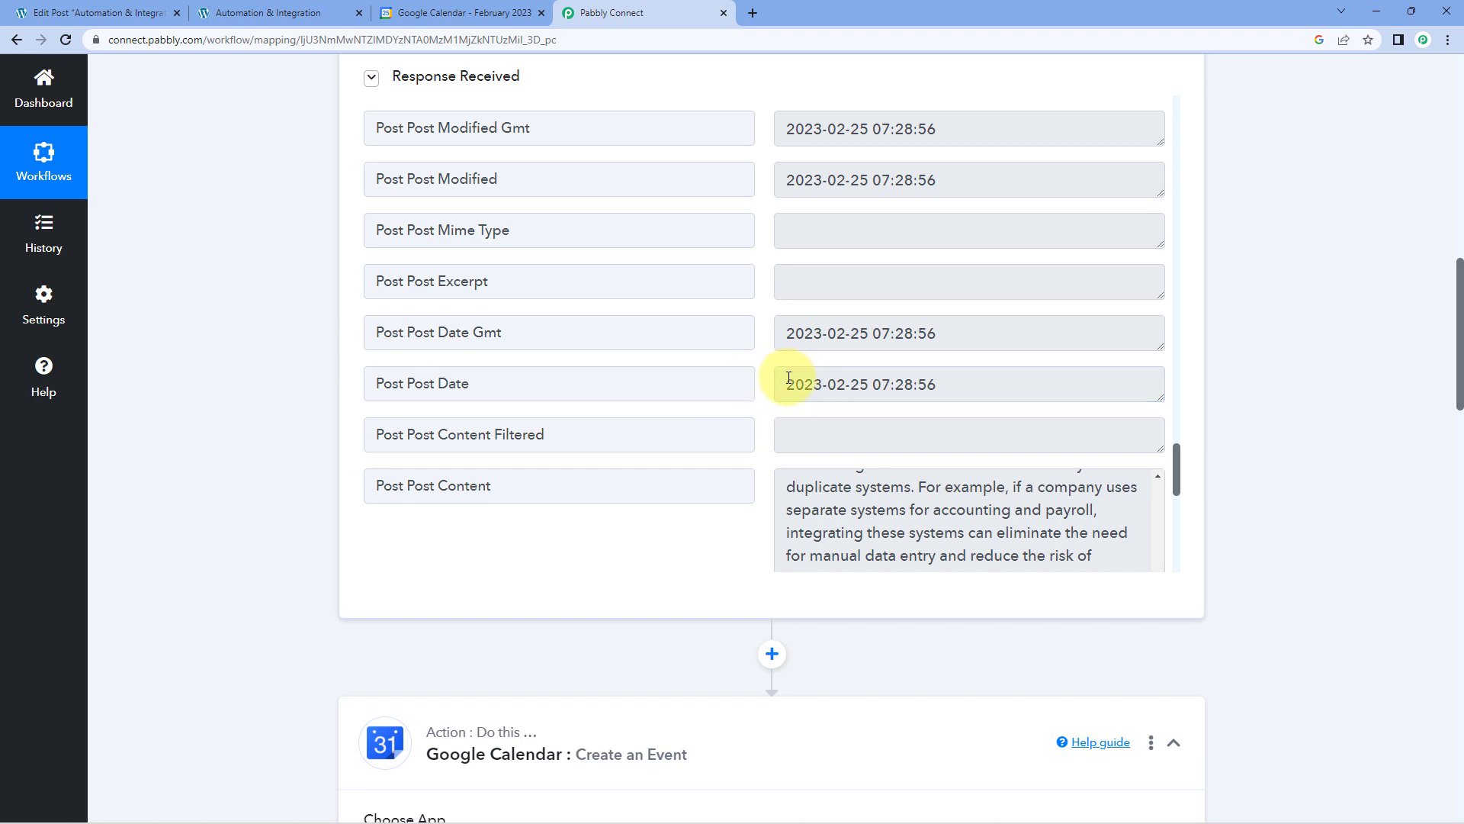
{"action": "left_click_drag", "start_coordinate": [779, 384], "coordinate": [962, 387]}
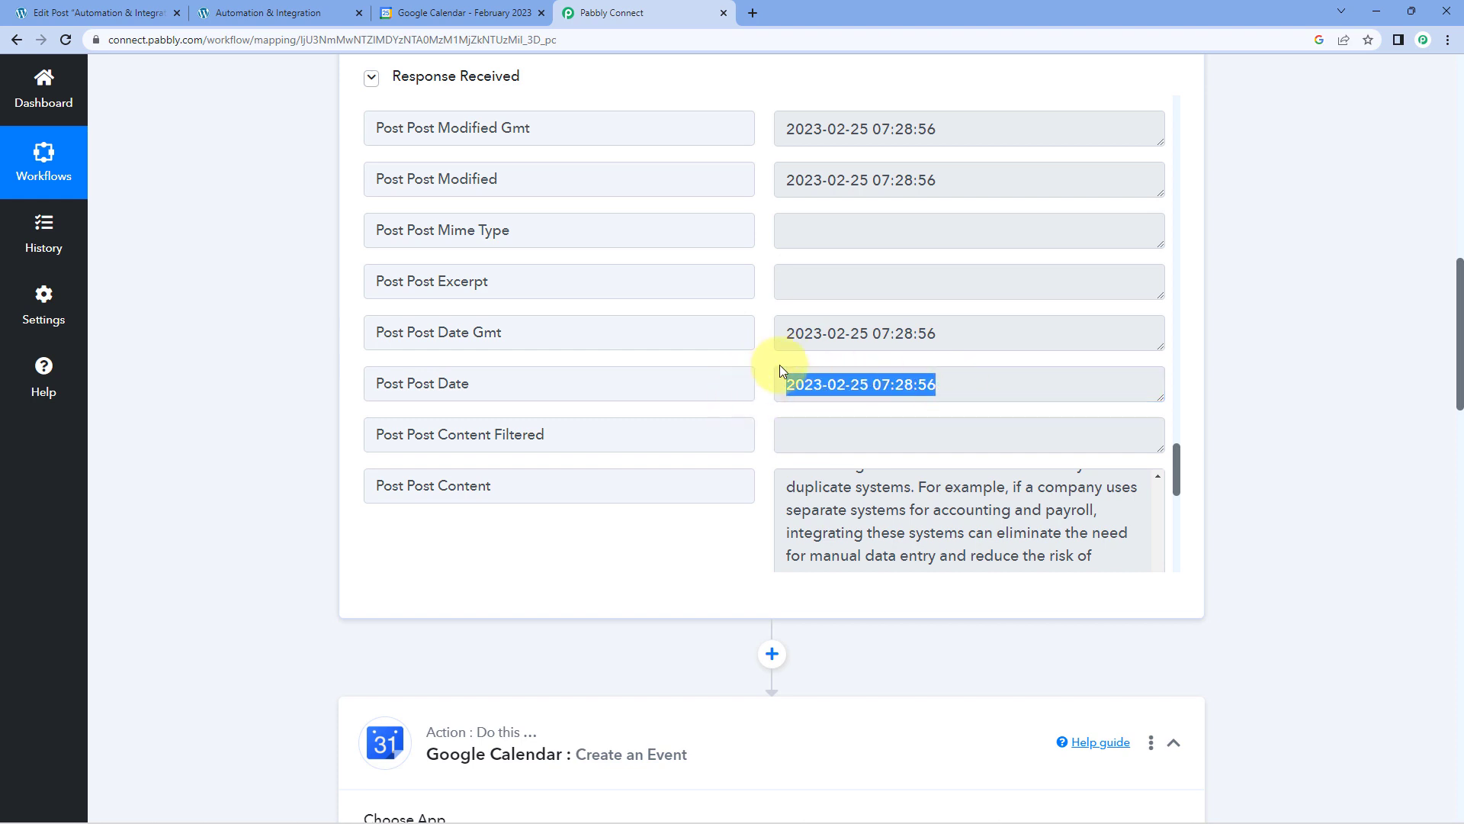
{"action": "left_click", "coordinate": [761, 359]}
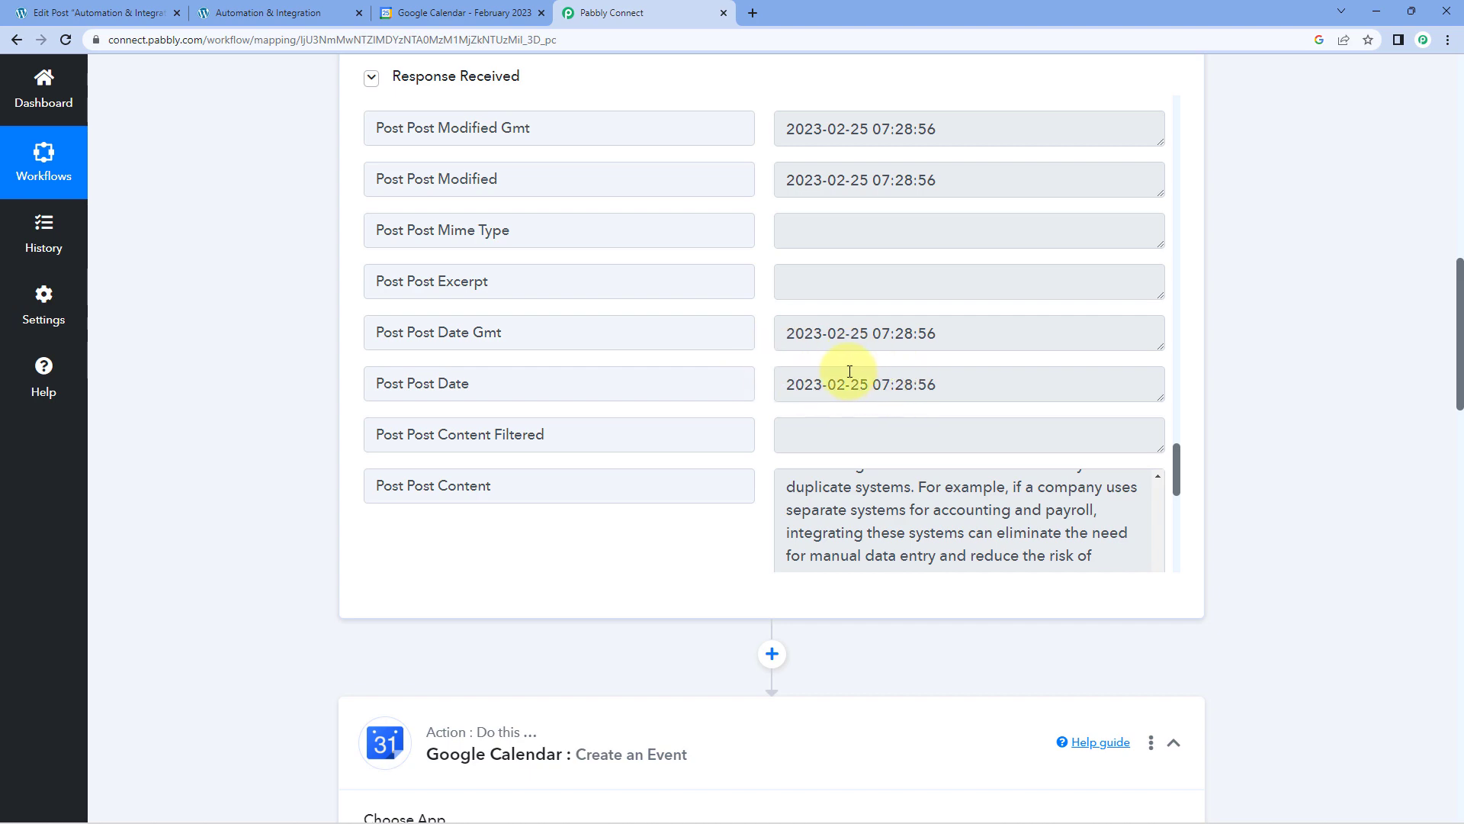
Compare the example format under the event's Start Date Time with the format of Post Post Date in the WordPress response.
{"action": "scroll", "coordinate": [263, 408], "scroll_direction": "down", "scroll_amount": 10}
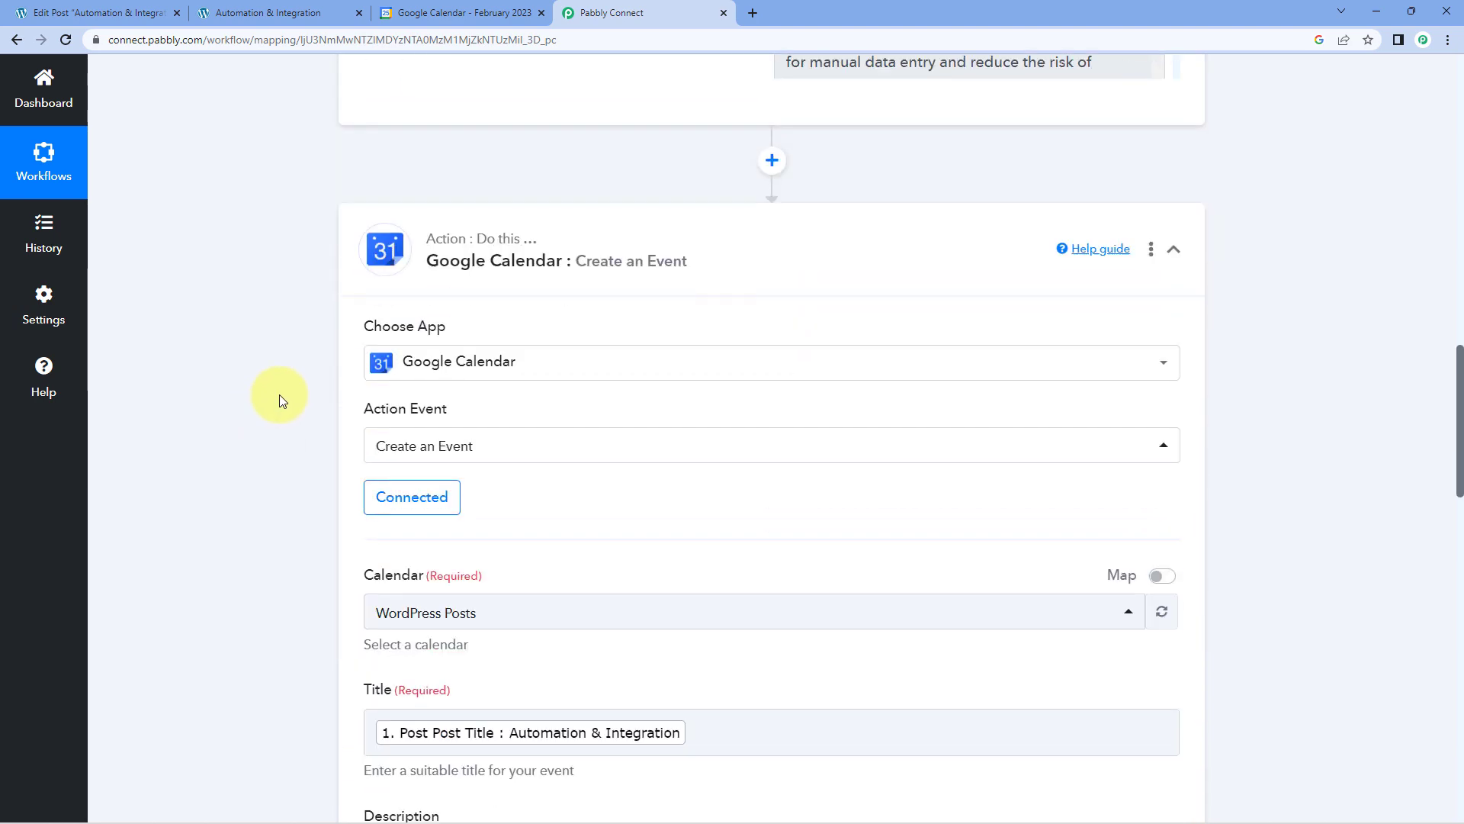
{"action": "scroll", "coordinate": [282, 392], "scroll_direction": "down", "scroll_amount": 3}
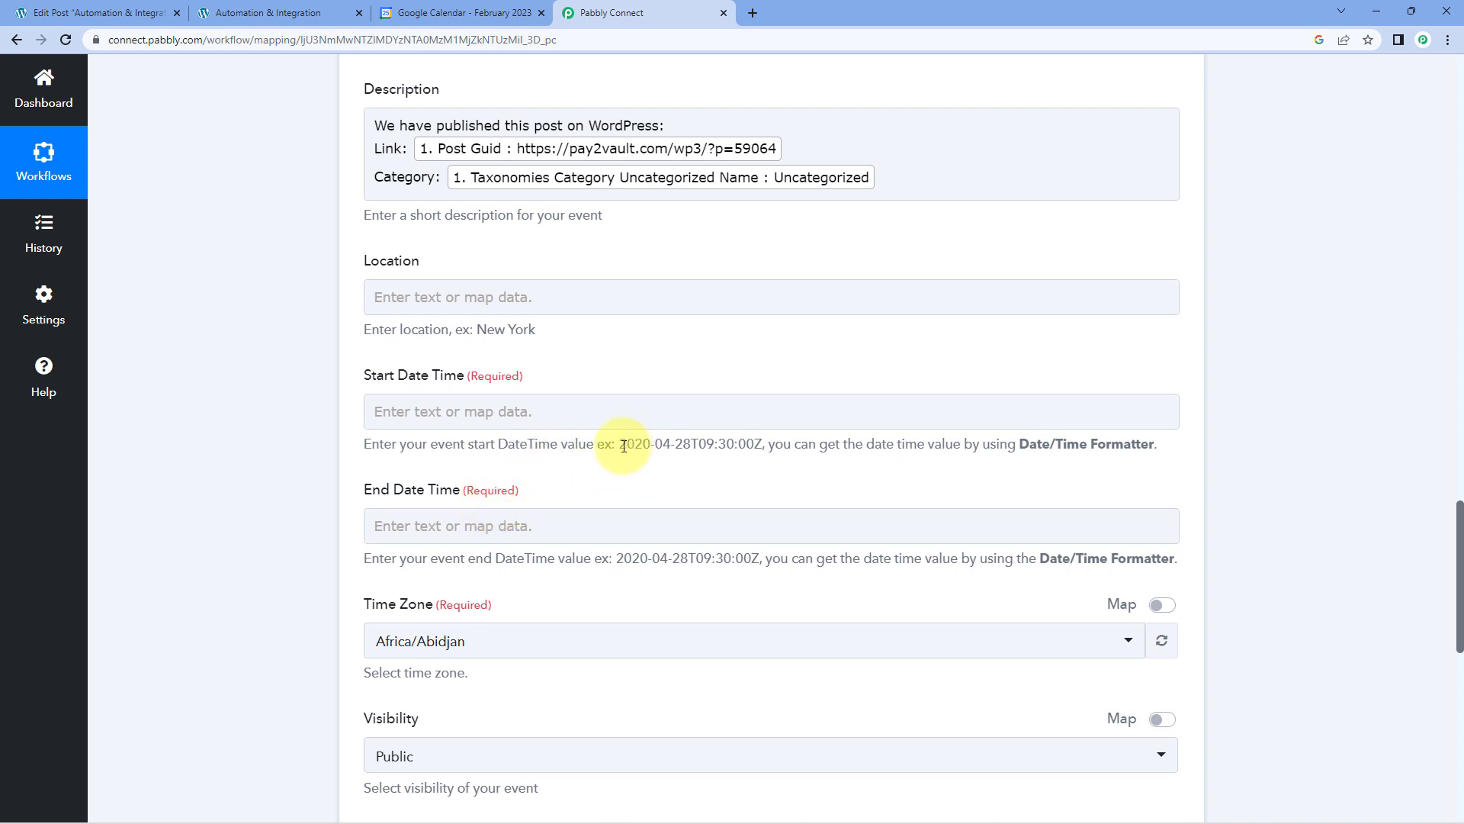
{"action": "left_click_drag", "start_coordinate": [621, 446], "coordinate": [766, 445]}
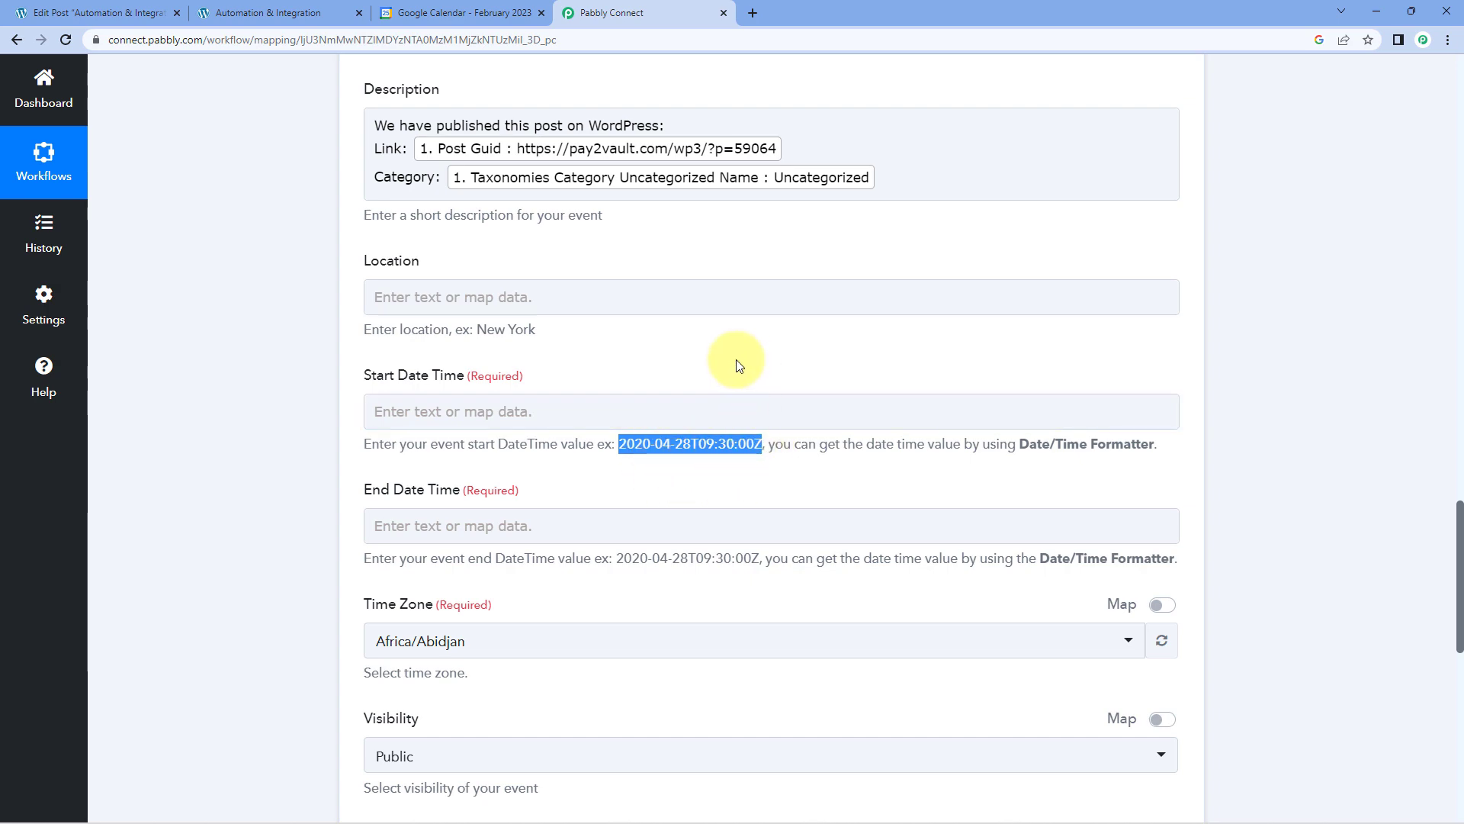
{"action": "scroll", "coordinate": [737, 368], "scroll_direction": "up", "scroll_amount": 15}
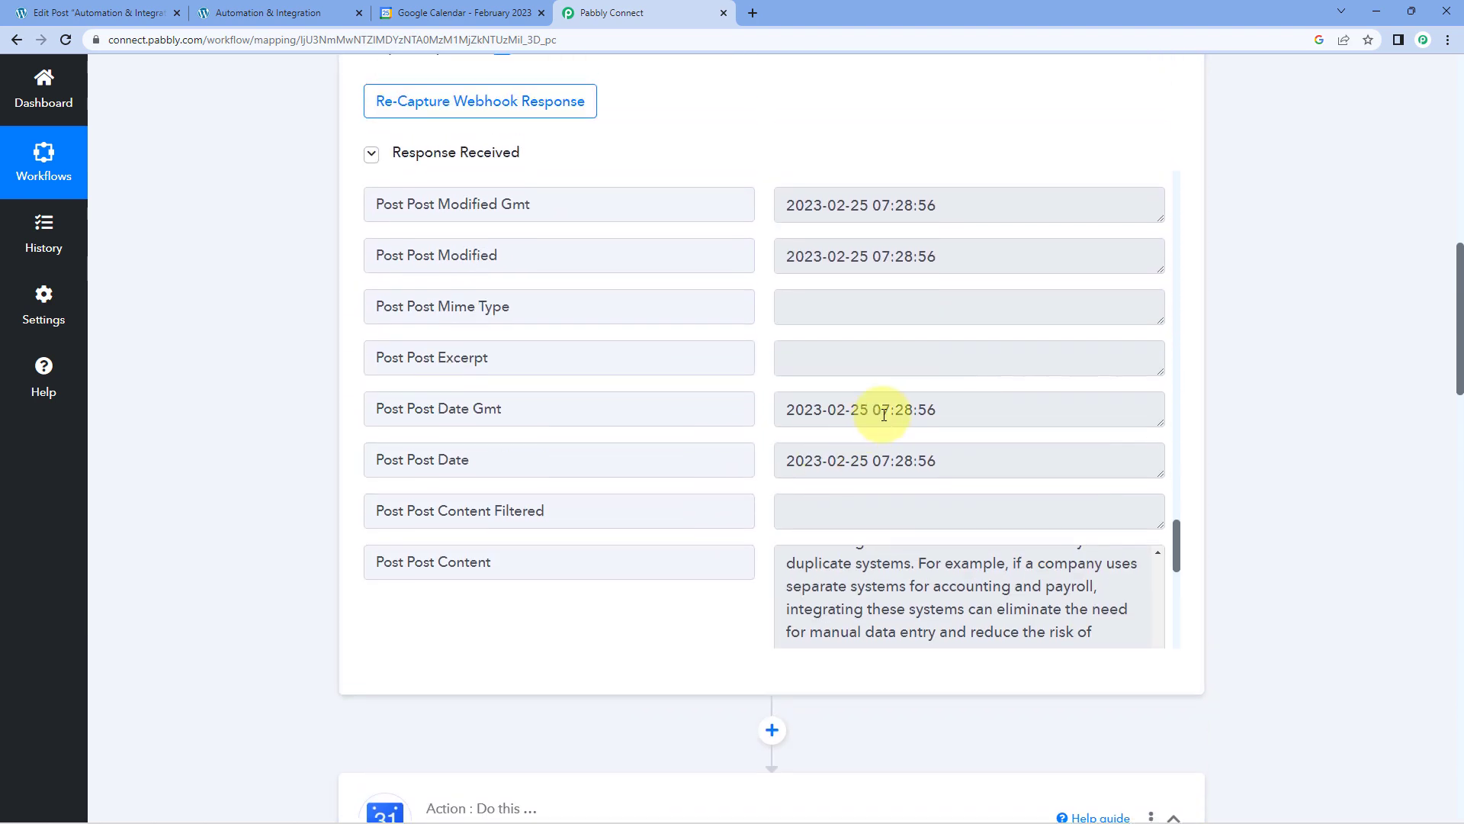
{"action": "left_click_drag", "start_coordinate": [958, 460], "coordinate": [784, 467]}
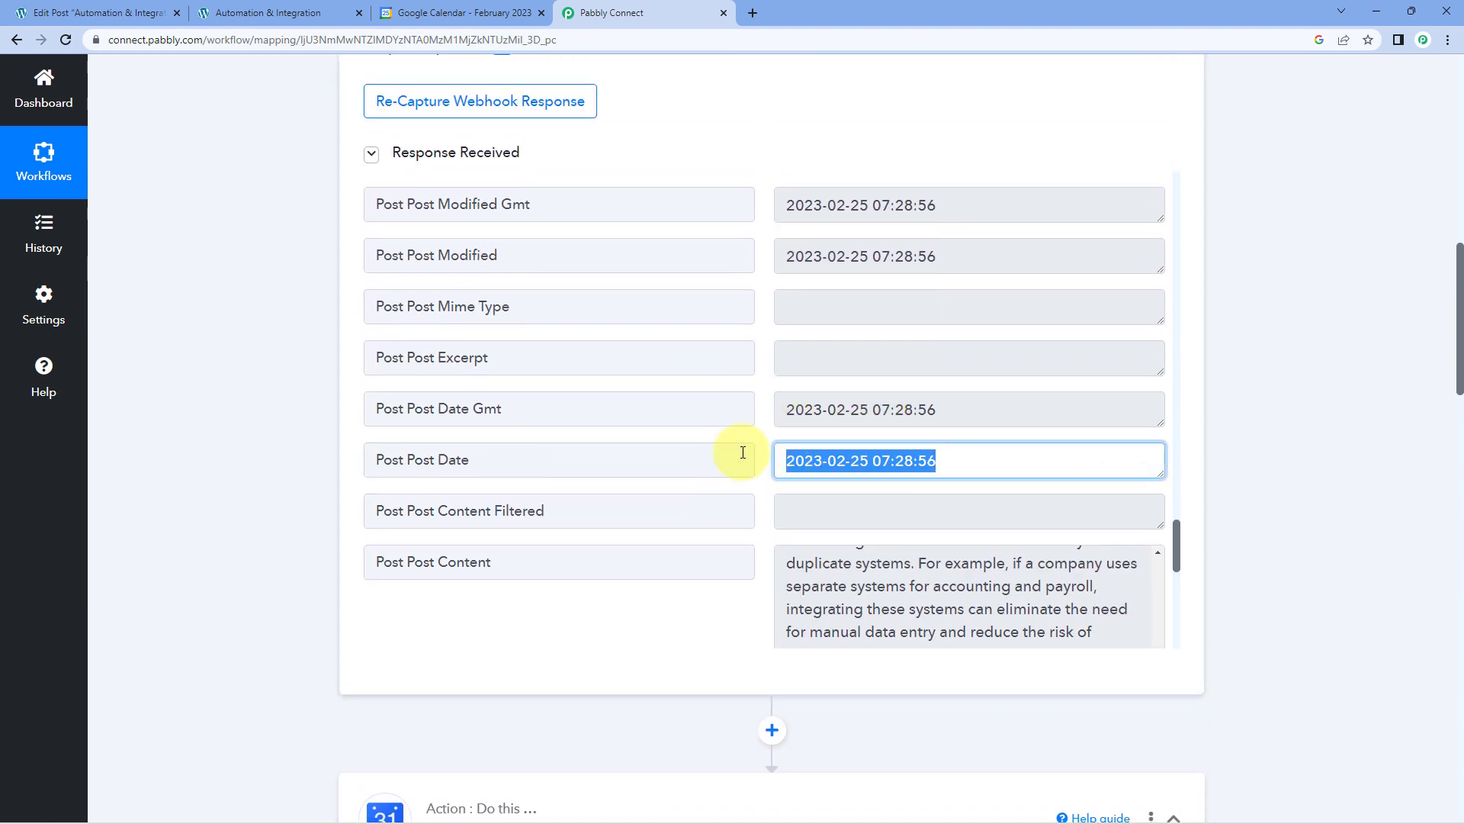
{"action": "scroll", "coordinate": [238, 413], "scroll_direction": "down", "scroll_amount": 4}
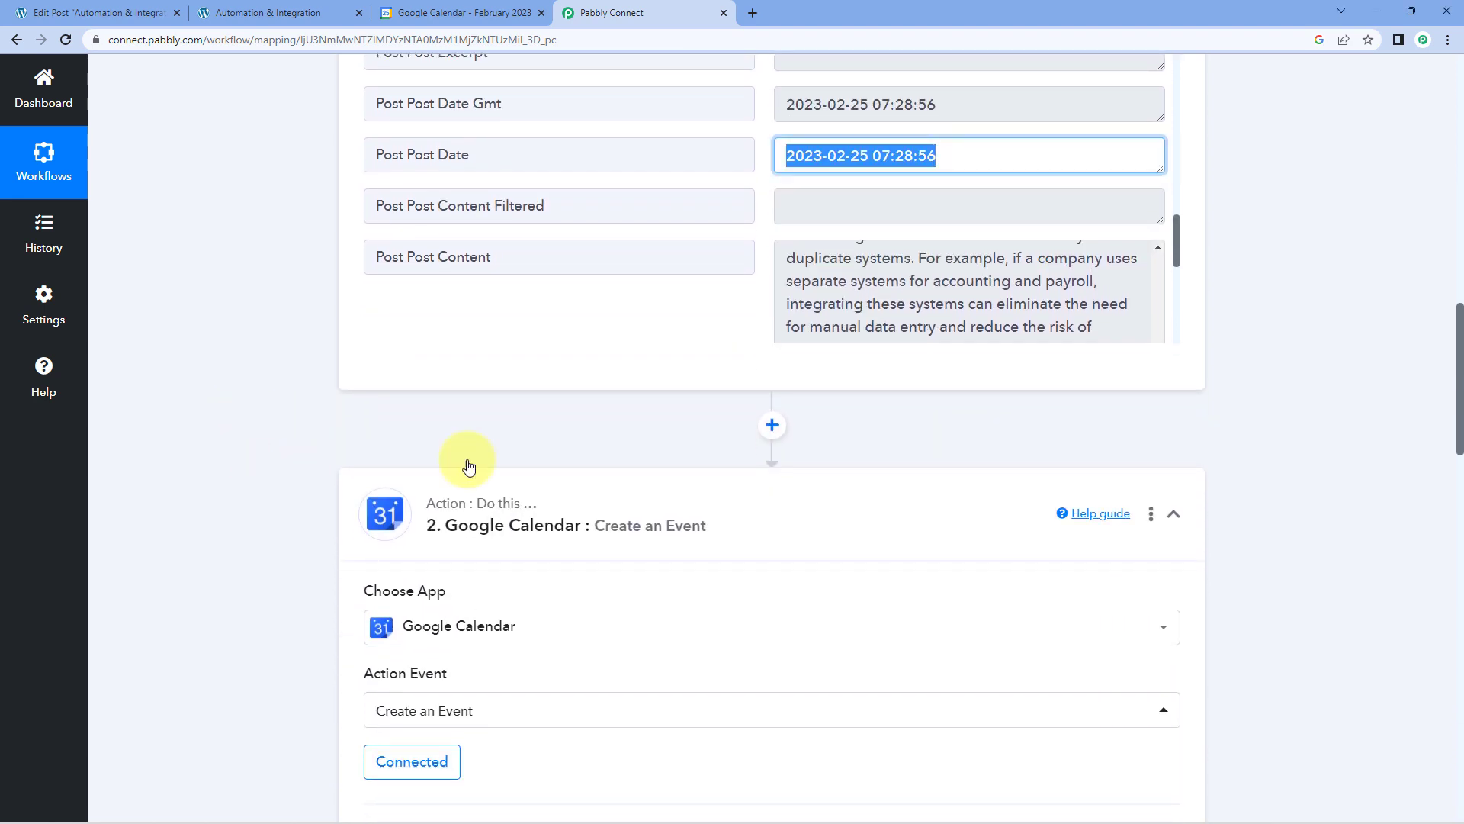
{"action": "left_click", "coordinate": [954, 153]}
{"action": "left_click_drag", "start_coordinate": [954, 154], "coordinate": [719, 154]}
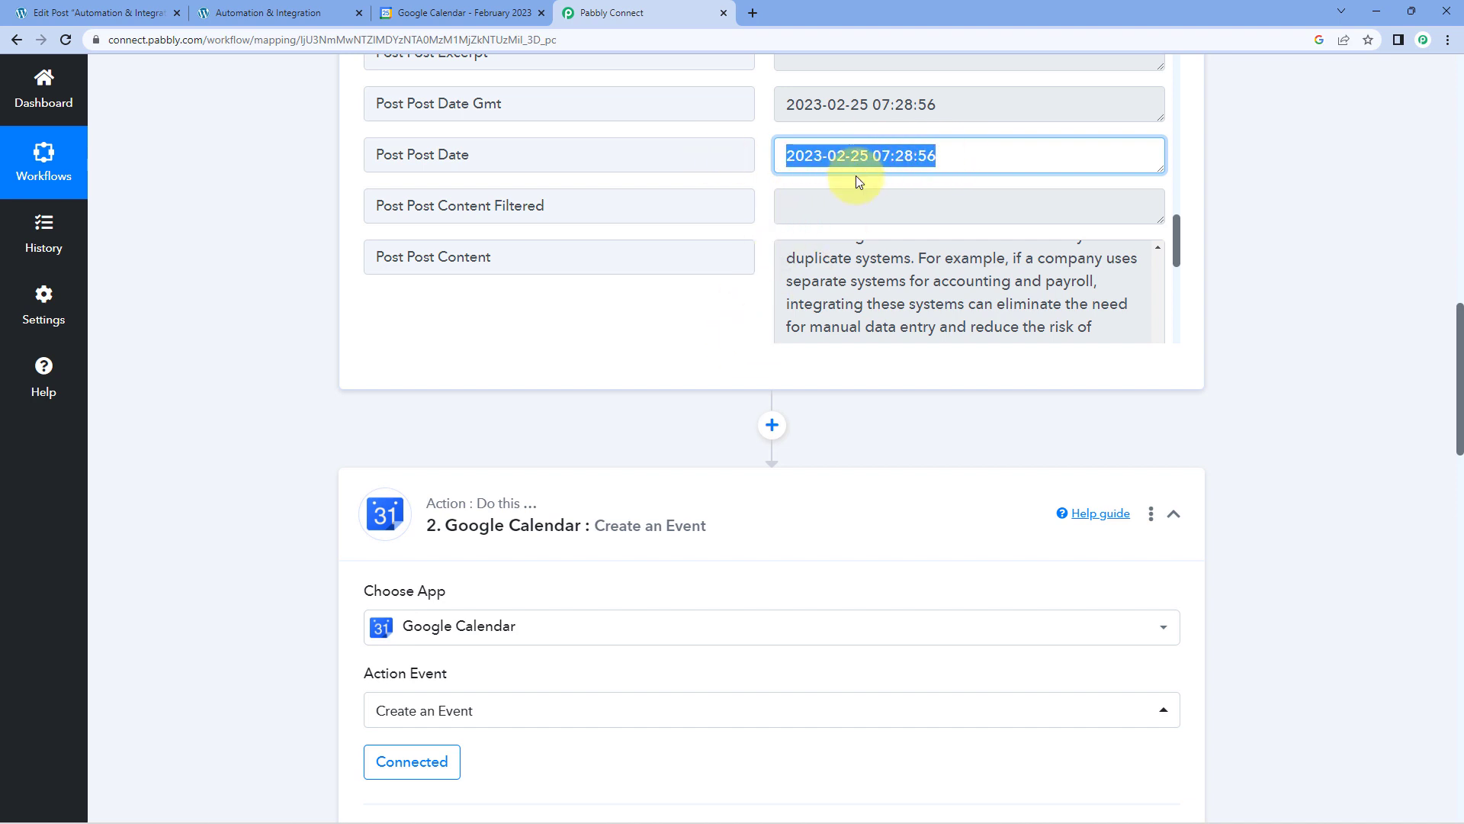
Insert a Date/Time Formatter by Pabbly action between the WordPress and Google Calendar steps, set its event to Format Date Only and connect it.
{"action": "left_click", "coordinate": [772, 425]}
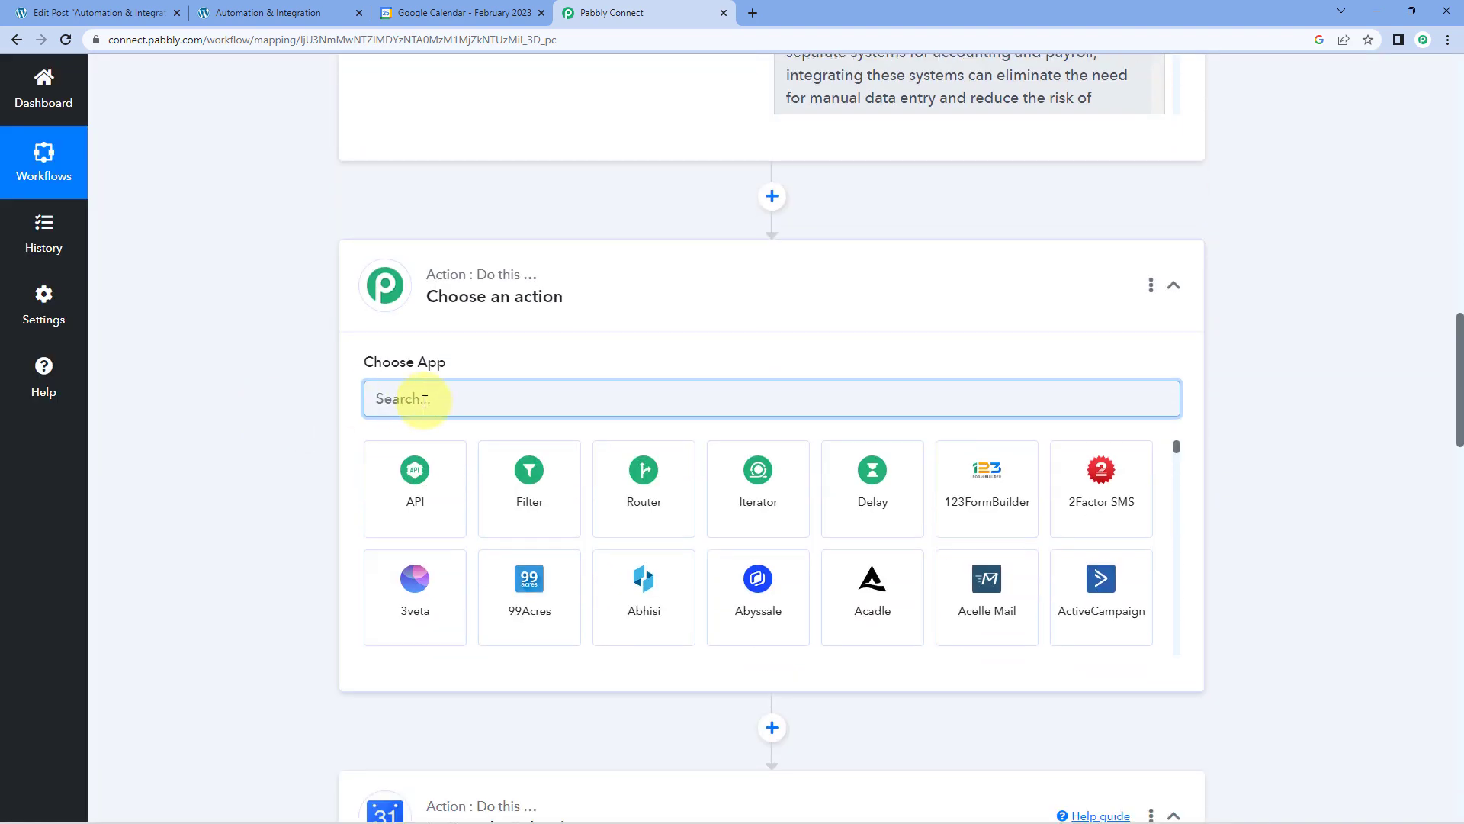
{"action": "type", "text": "Date"}
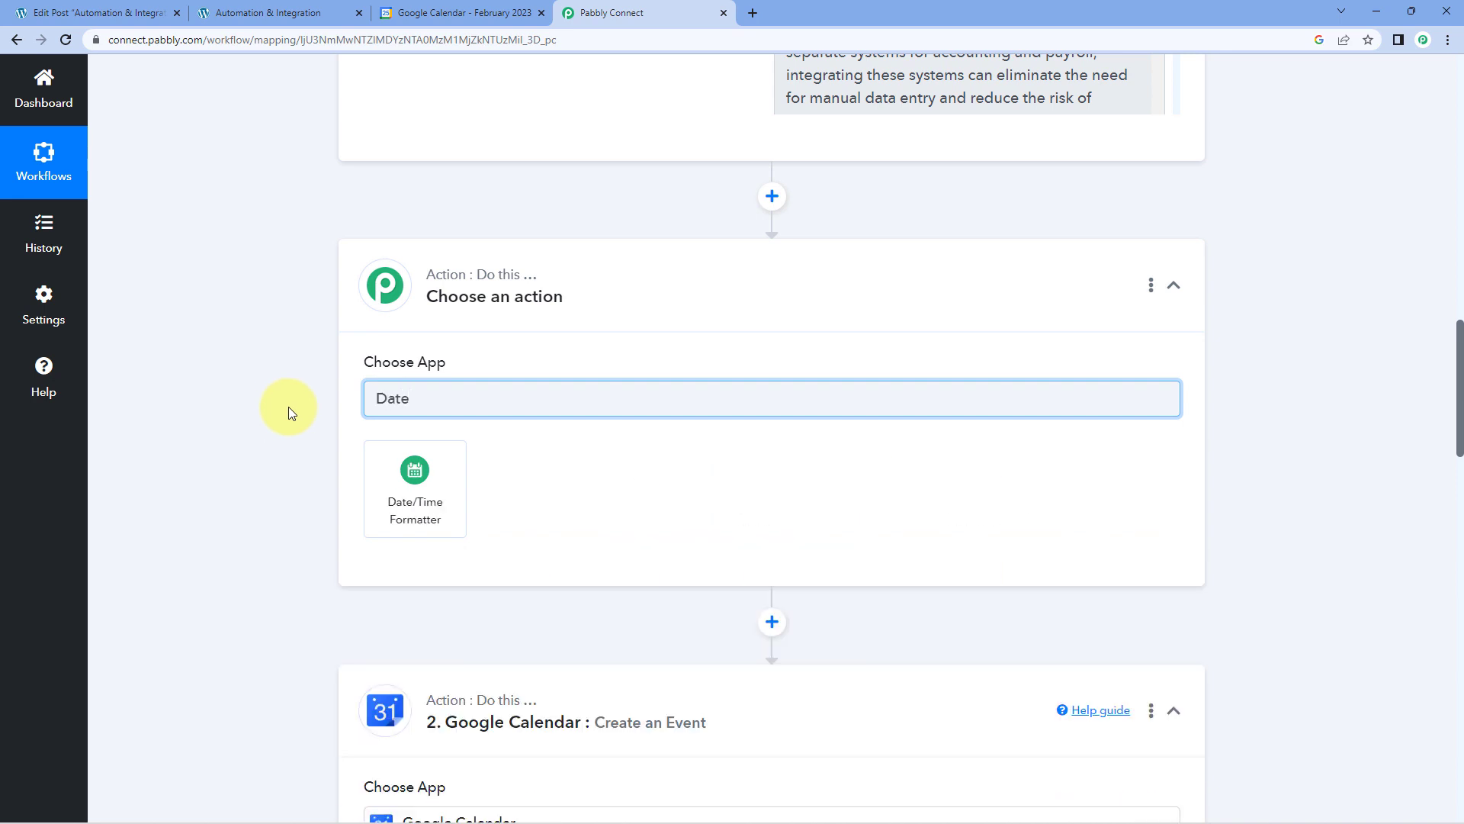
{"action": "left_click", "coordinate": [427, 462]}
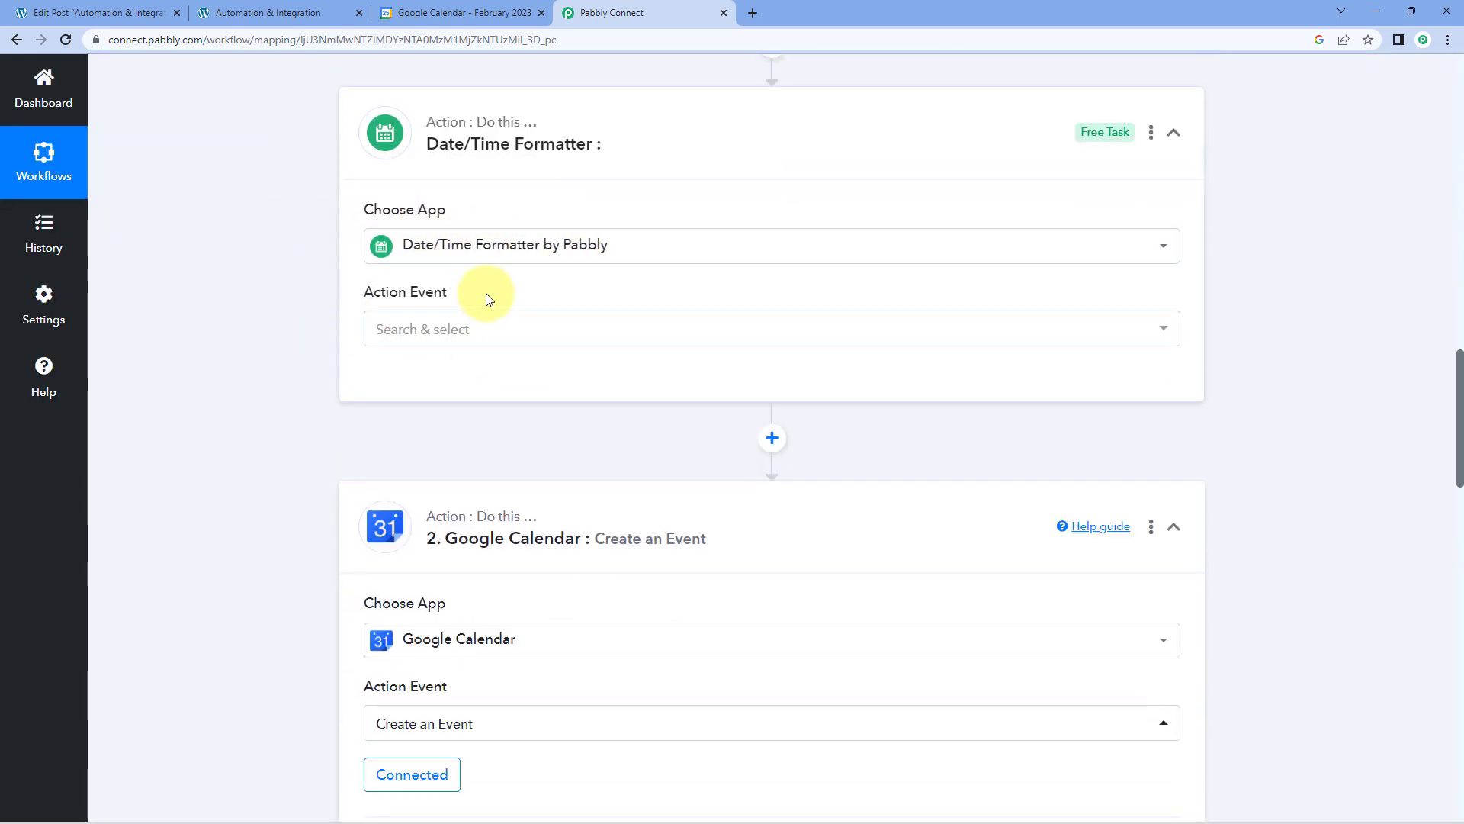
{"action": "left_click", "coordinate": [491, 323]}
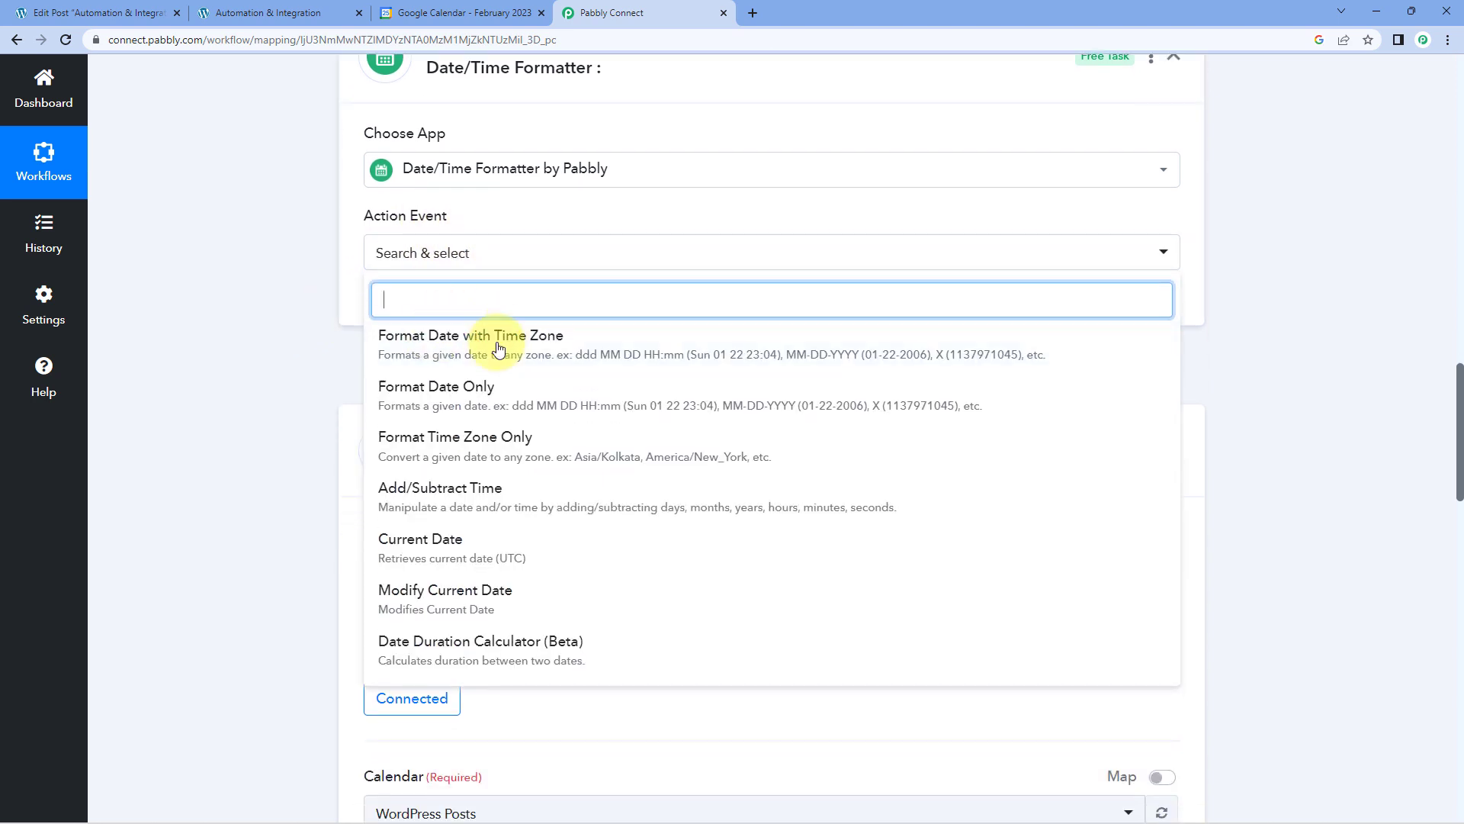
{"action": "left_click", "coordinate": [516, 396]}
{"action": "left_click", "coordinate": [426, 319]}
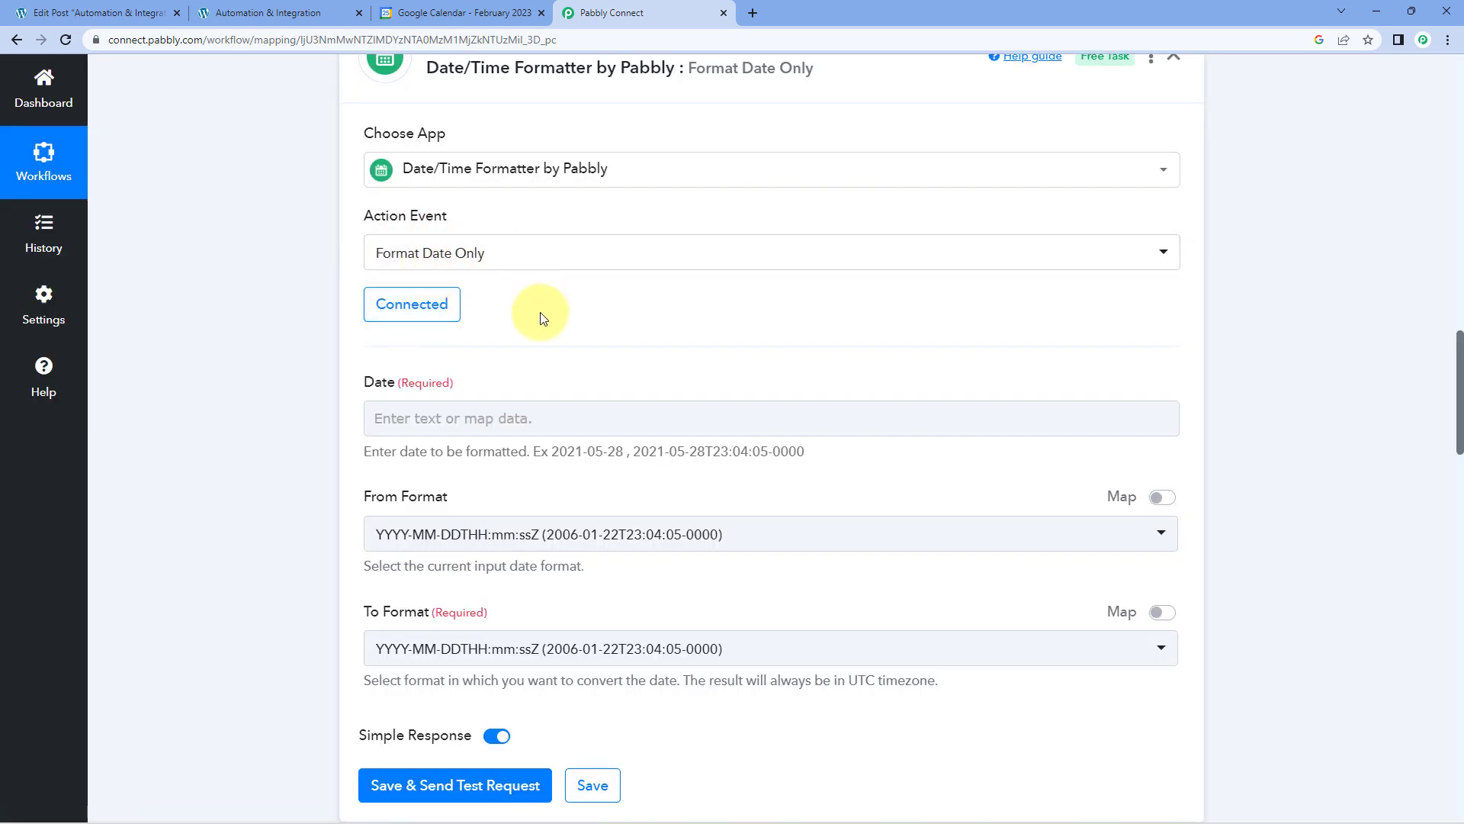
{"action": "scroll", "coordinate": [542, 313], "scroll_direction": "down", "scroll_amount": 1}
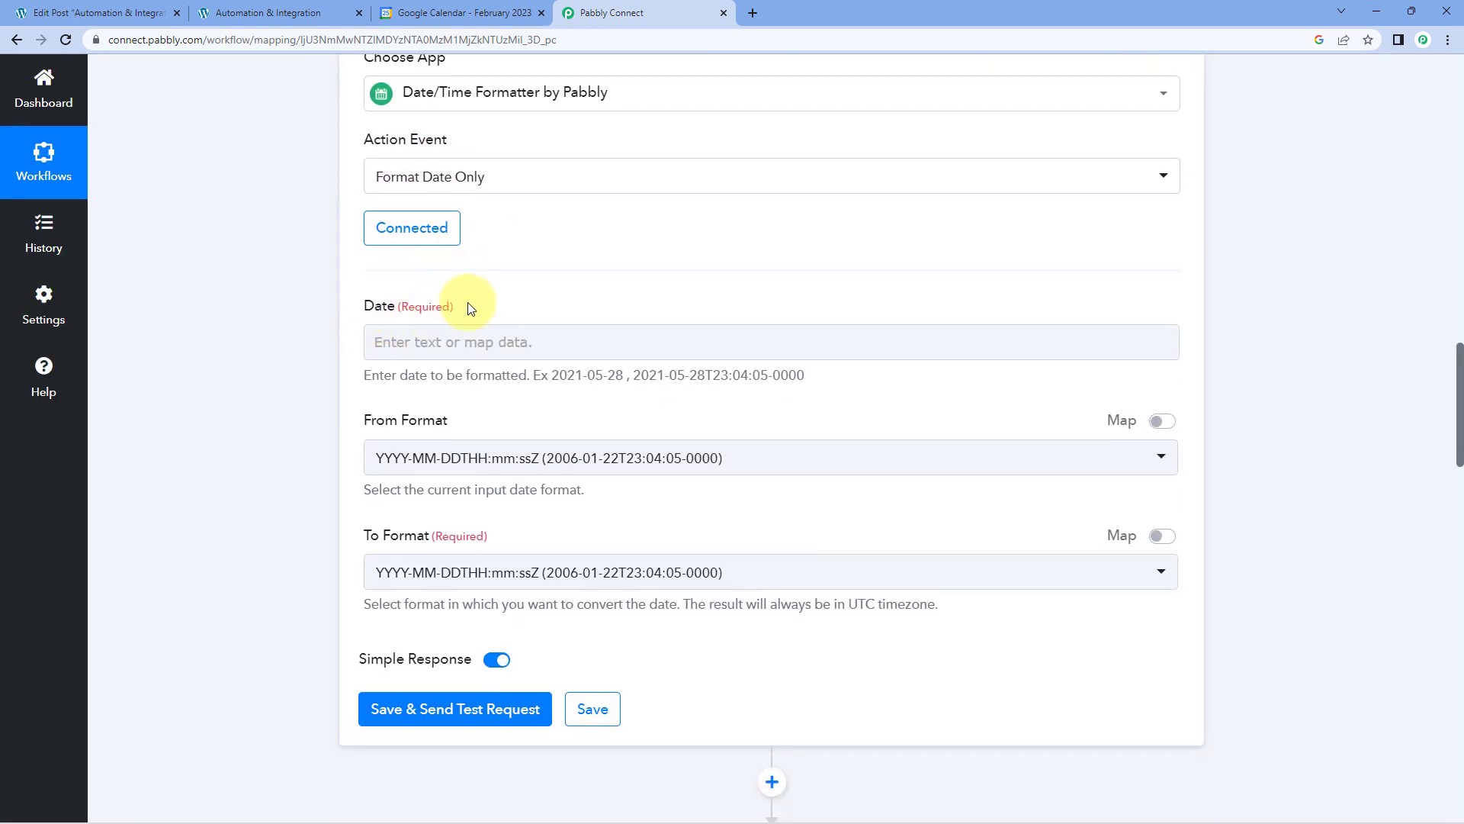
Check Post Post Date in the WordPress response and map it to the Date/Time Formatter's Date field.
{"action": "scroll", "coordinate": [556, 297], "scroll_direction": "up", "scroll_amount": 6}
{"action": "scroll", "coordinate": [725, 318], "scroll_direction": "up", "scroll_amount": 2}
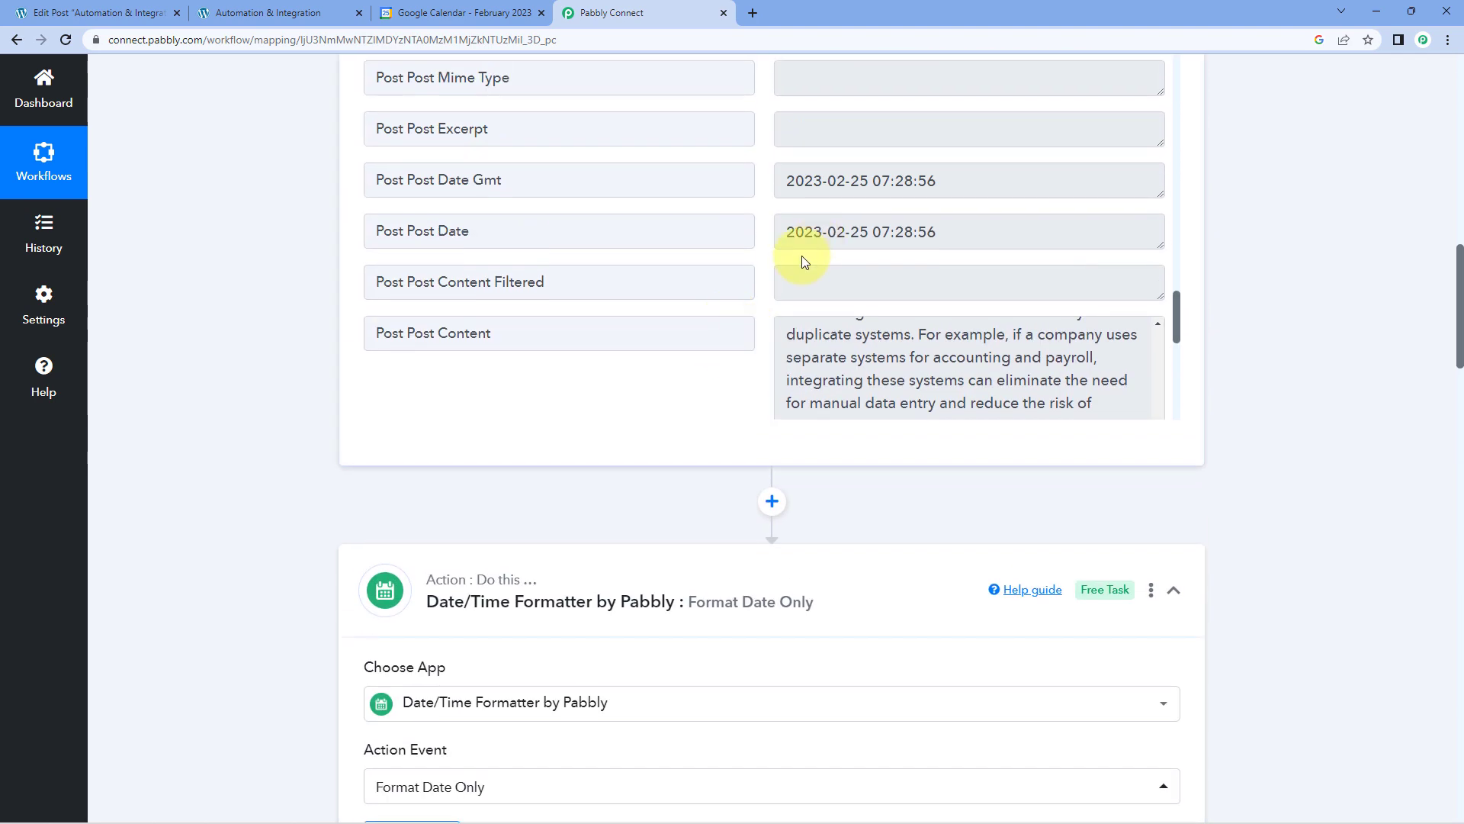
{"action": "left_click_drag", "start_coordinate": [956, 233], "coordinate": [752, 229]}
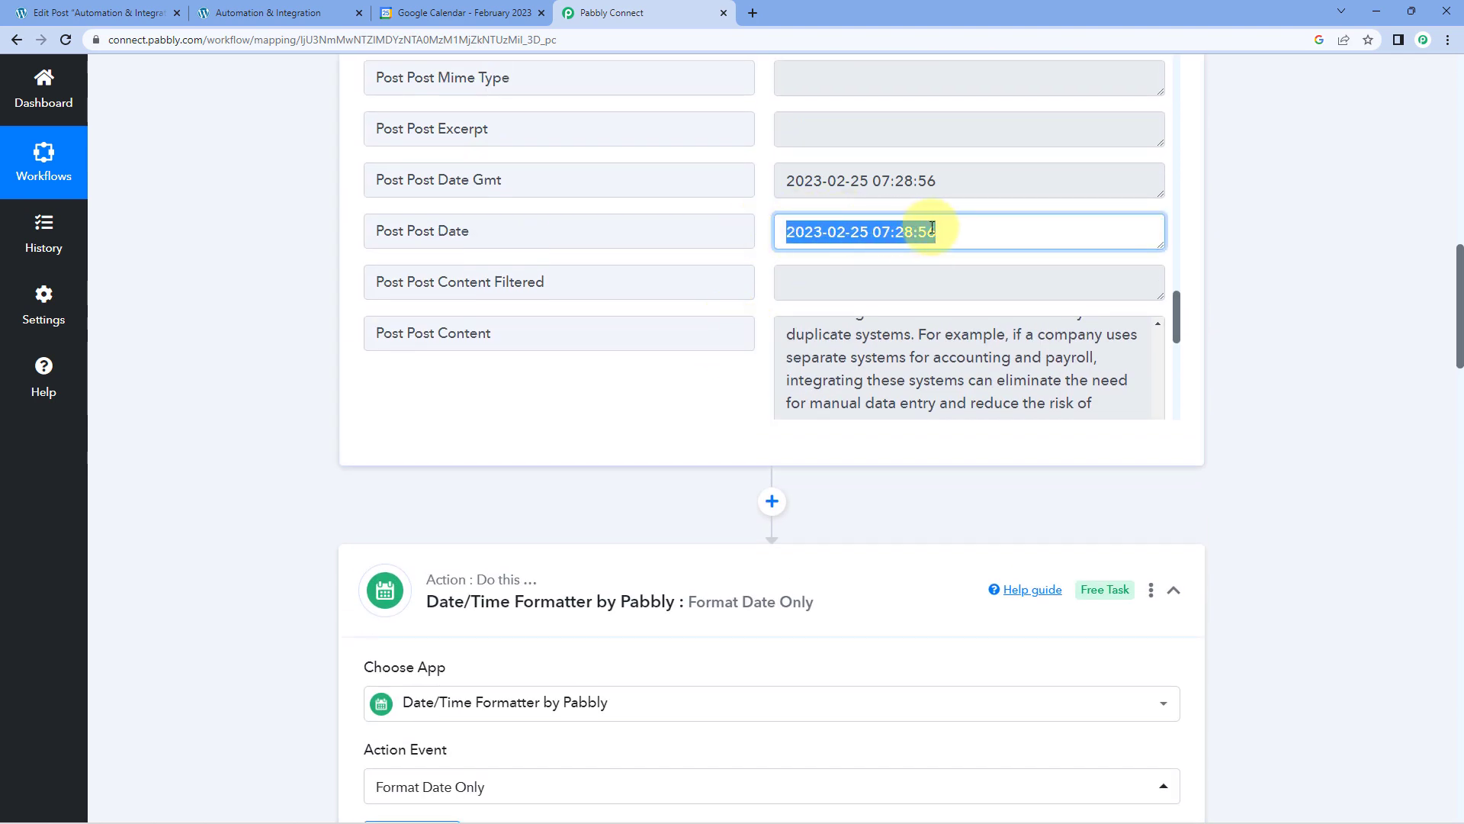
{"action": "scroll", "coordinate": [229, 290], "scroll_direction": "down", "scroll_amount": 8}
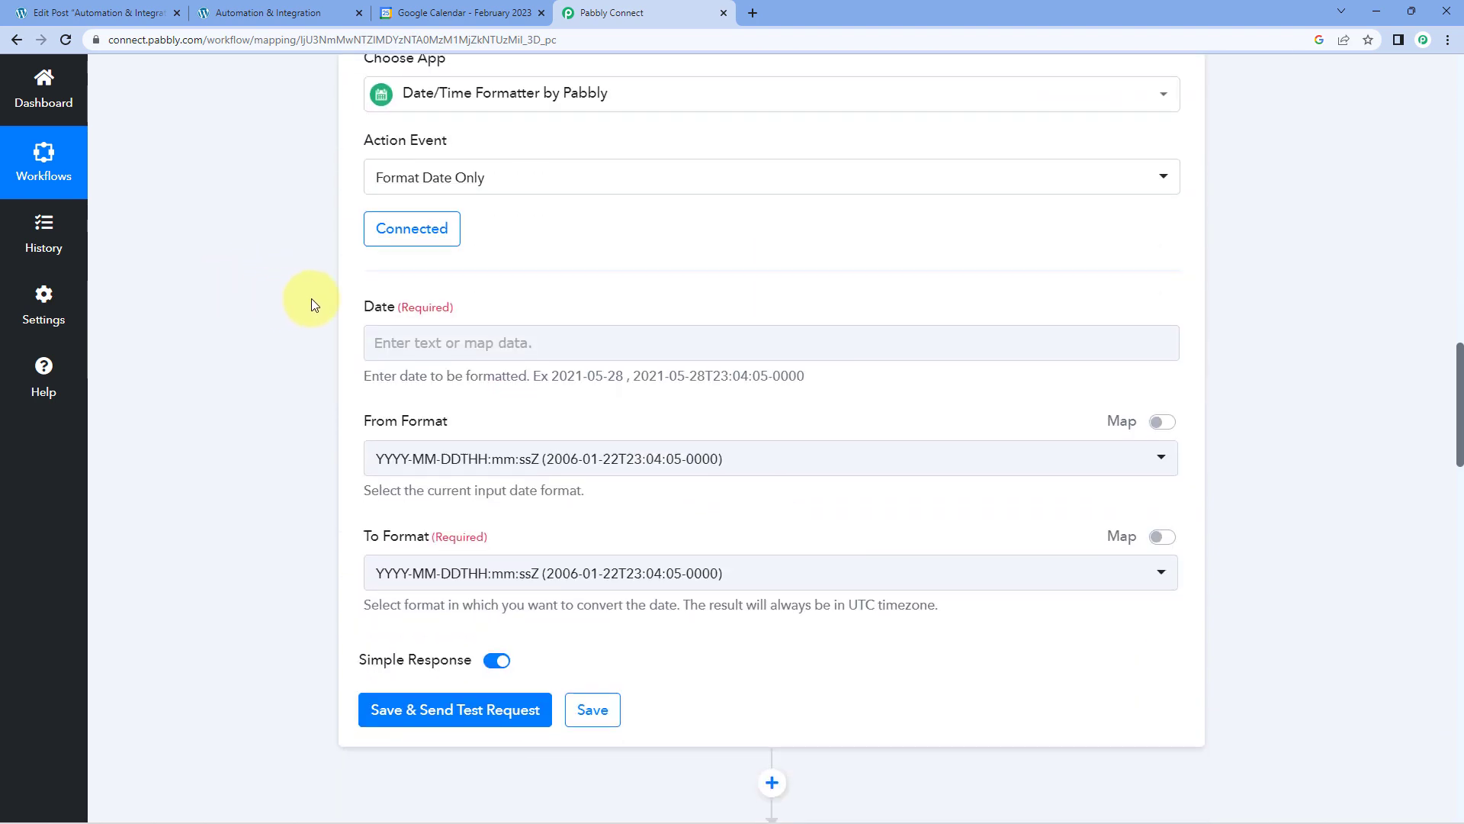
{"action": "left_click", "coordinate": [367, 336]}
{"action": "left_click", "coordinate": [519, 398]}
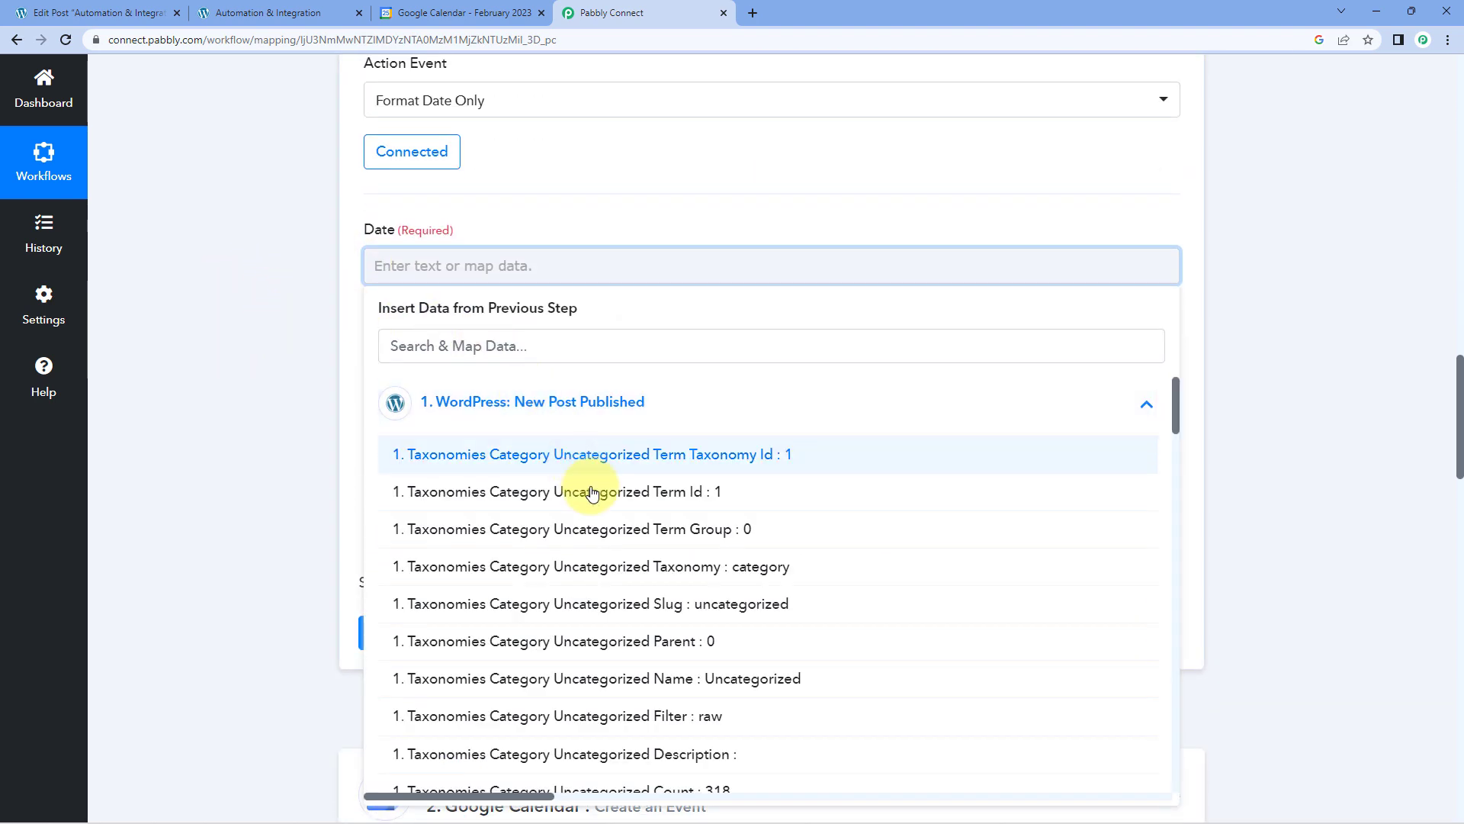
{"action": "scroll", "coordinate": [606, 513], "scroll_direction": "down", "scroll_amount": 10}
{"action": "scroll", "coordinate": [614, 517], "scroll_direction": "down", "scroll_amount": 10}
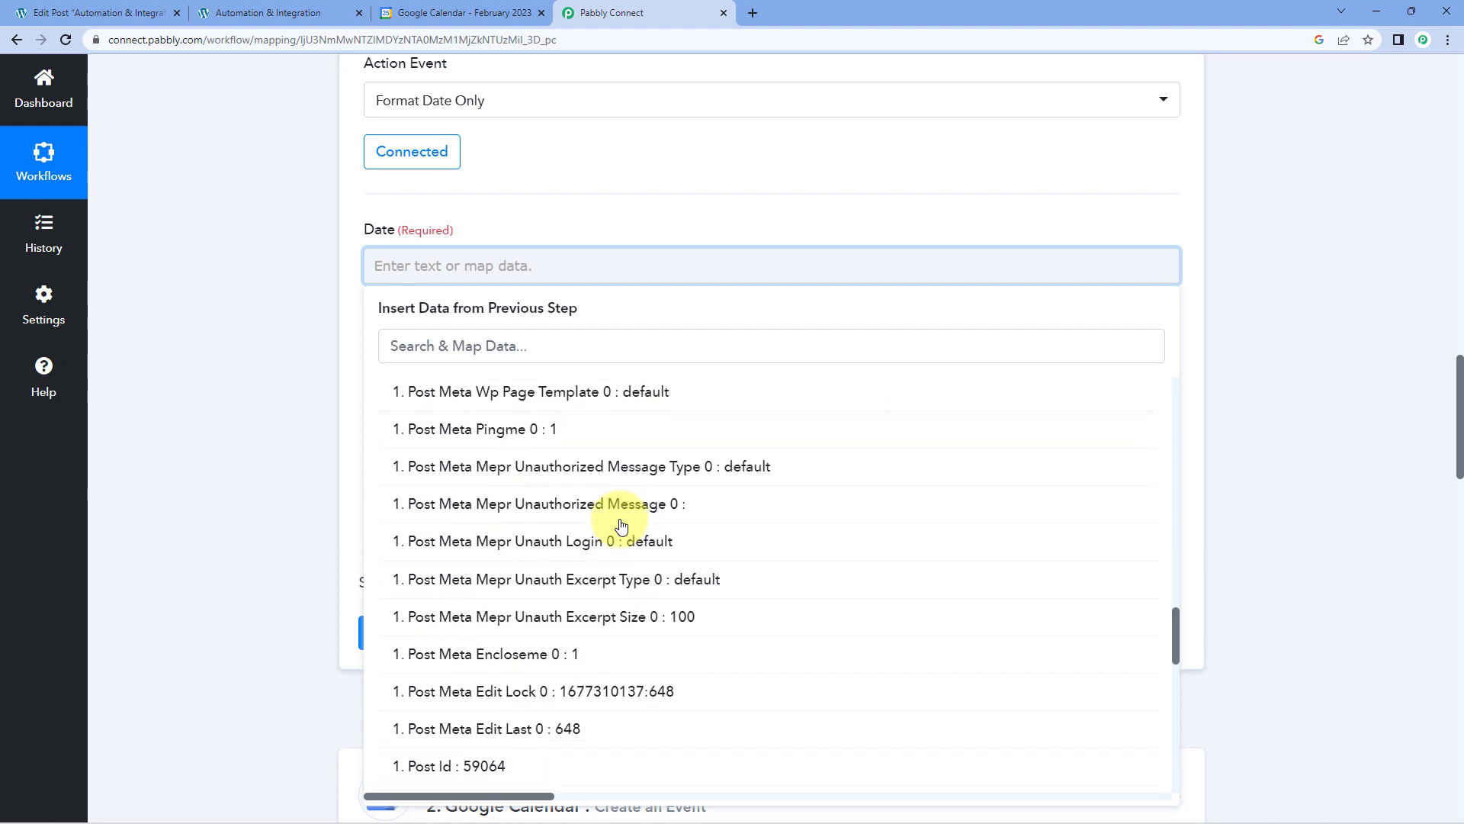
{"action": "scroll", "coordinate": [622, 525], "scroll_direction": "down", "scroll_amount": 5}
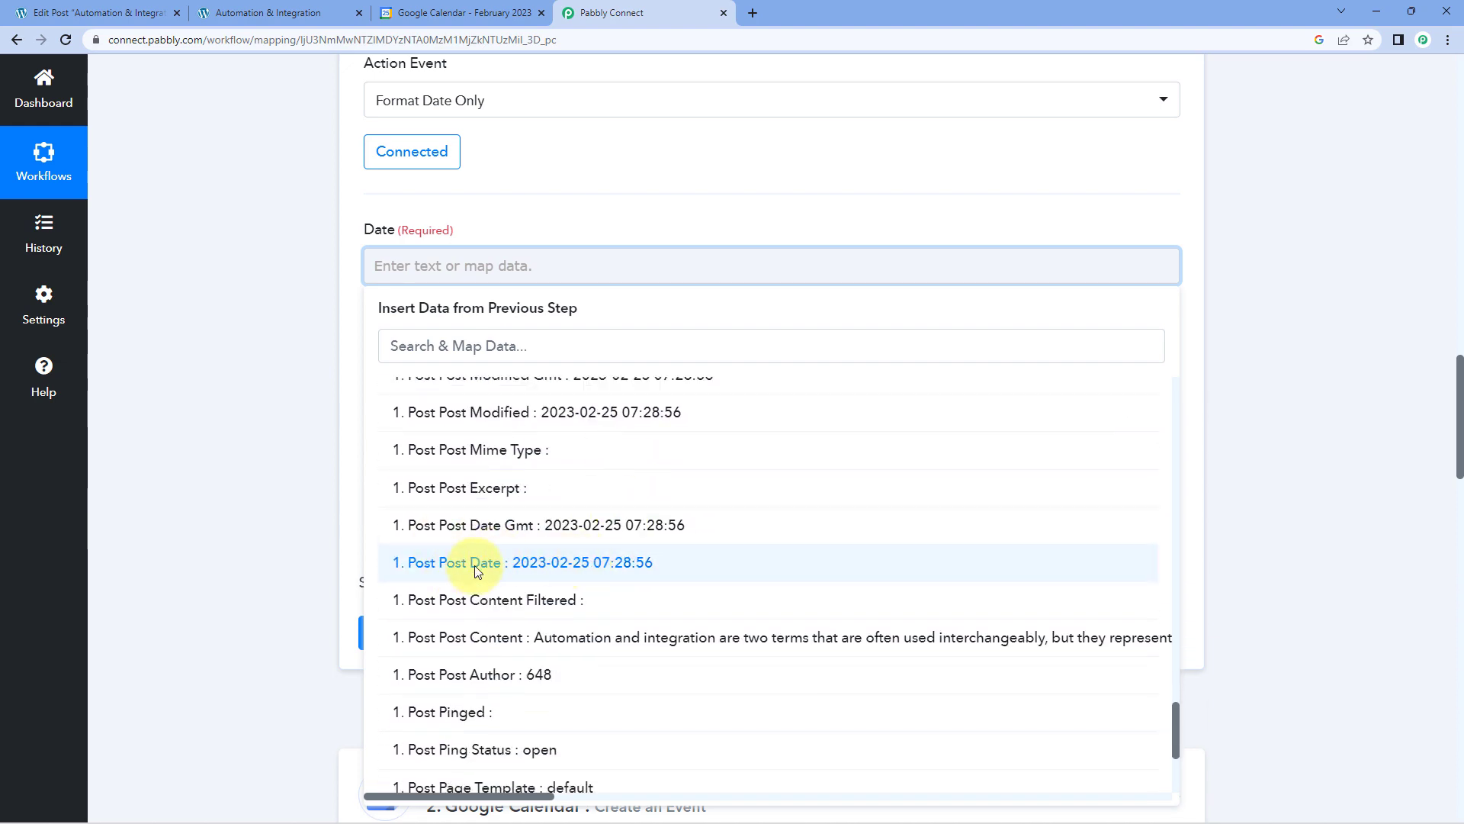
{"action": "left_click", "coordinate": [476, 572]}
{"action": "left_click", "coordinate": [240, 382]}
{"action": "scroll", "coordinate": [271, 298], "scroll_direction": "down", "scroll_amount": 1}
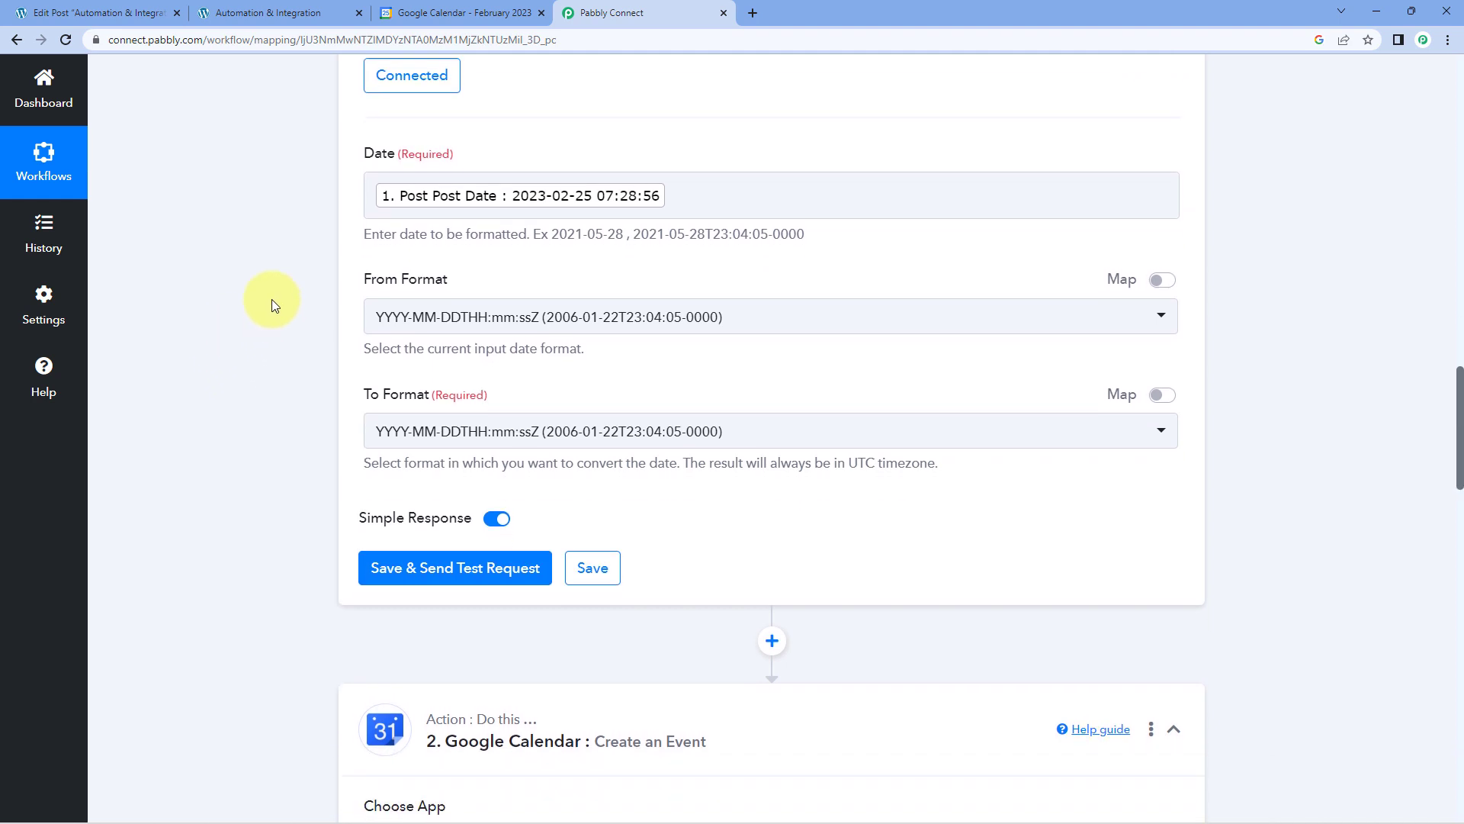
{"action": "left_click", "coordinate": [596, 321]}
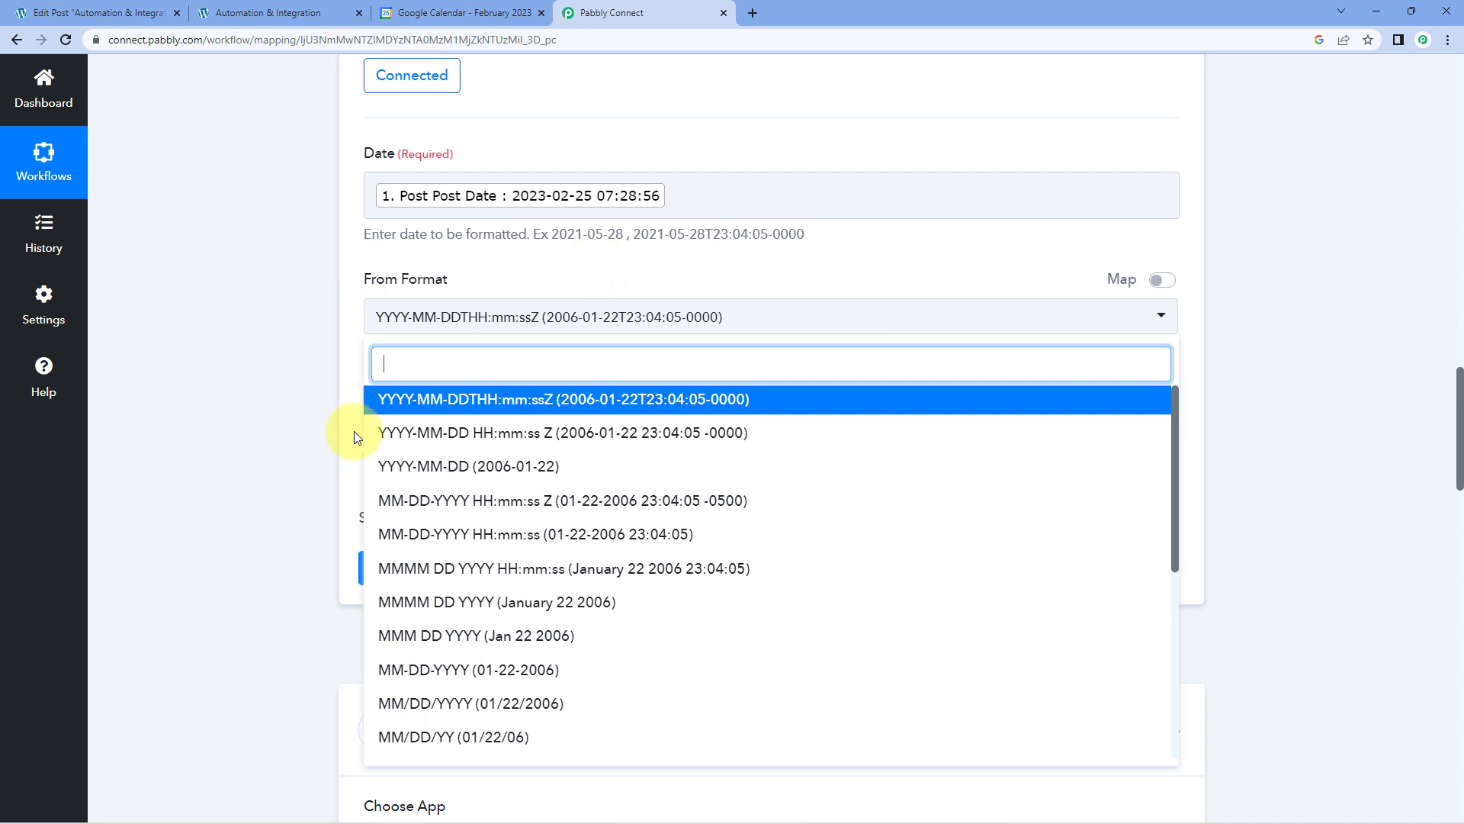
{"action": "left_click", "coordinate": [479, 436]}
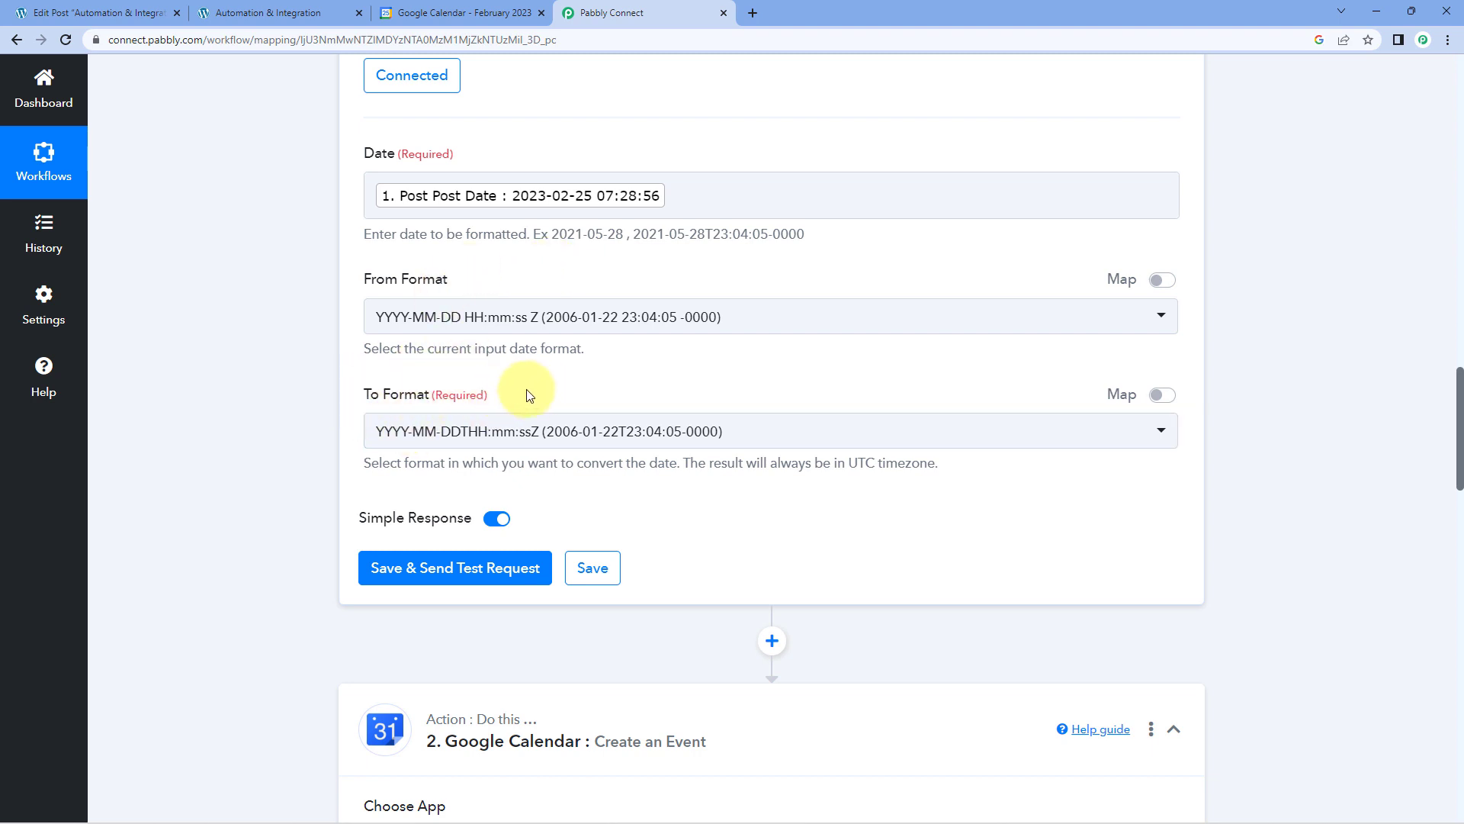
Check the example format under the event's Start Date Time and set the formatter's To Format to YYYY-MM-DDTHH:mm:ss[Z] (2018-11-29T13:00:46Z).
{"action": "scroll", "coordinate": [565, 374], "scroll_direction": "down", "scroll_amount": 10}
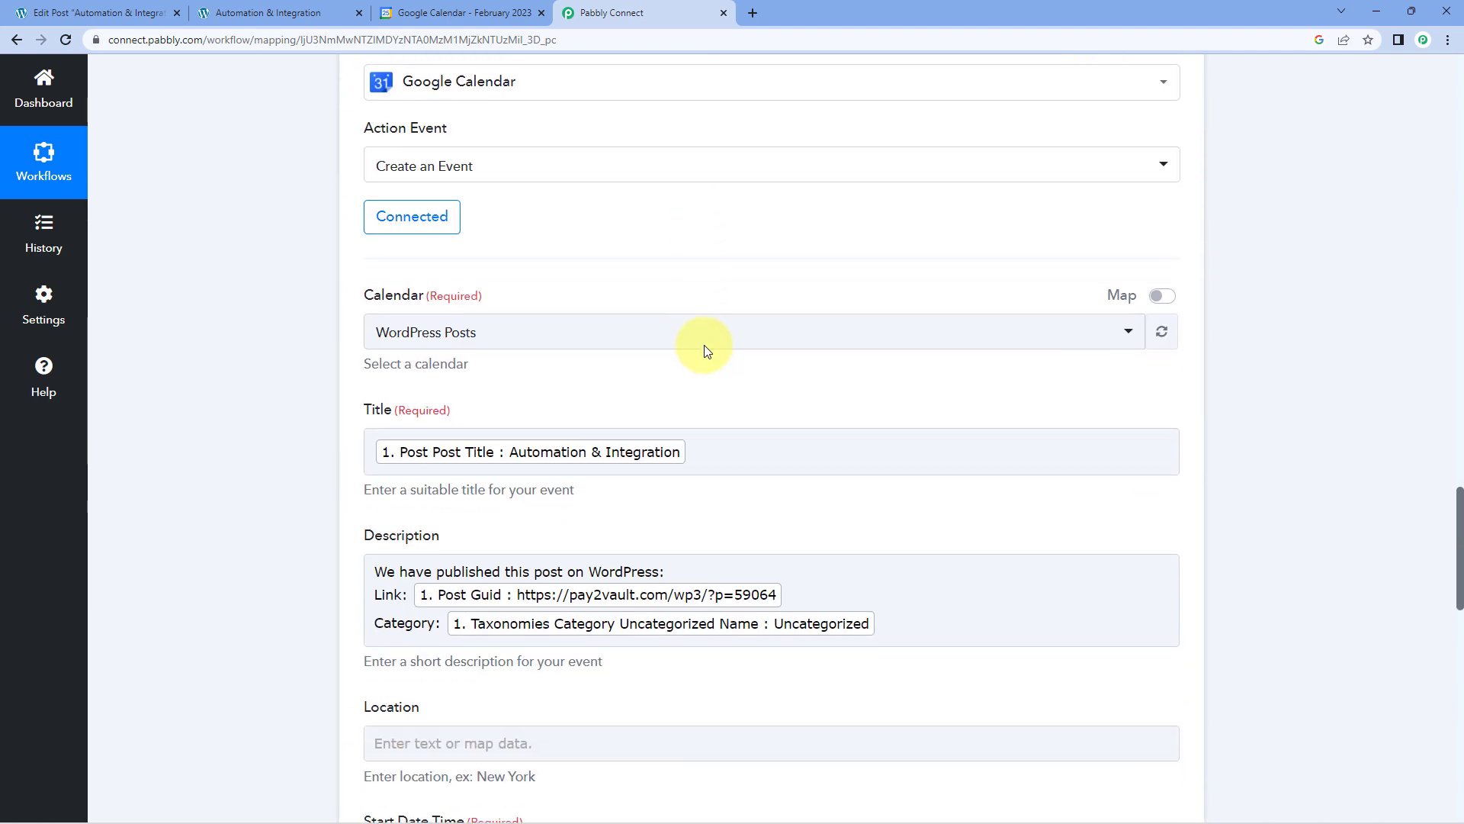
{"action": "scroll", "coordinate": [703, 344], "scroll_direction": "down", "scroll_amount": 6}
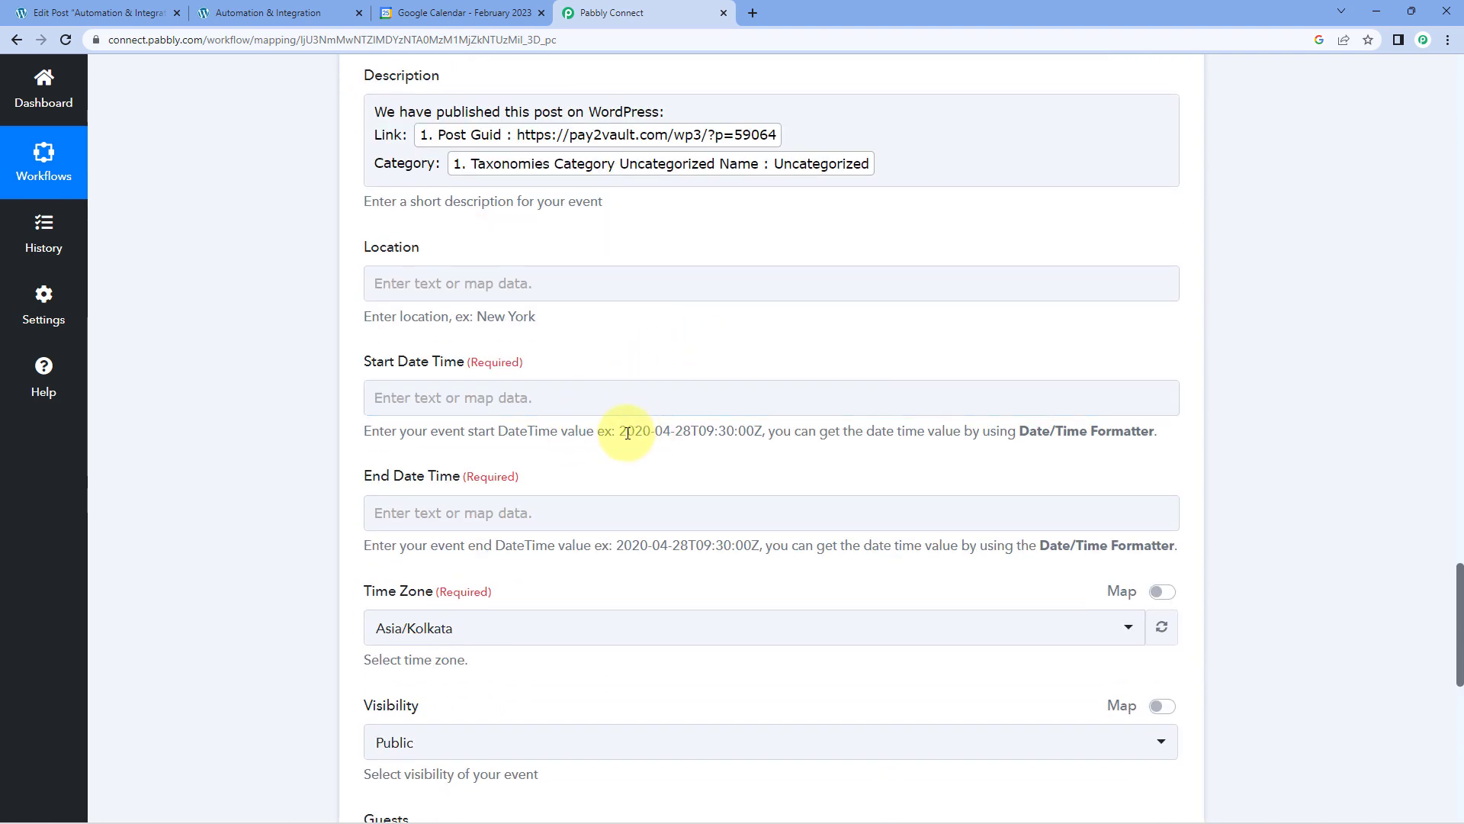
{"action": "left_click_drag", "start_coordinate": [622, 430], "coordinate": [752, 430]}
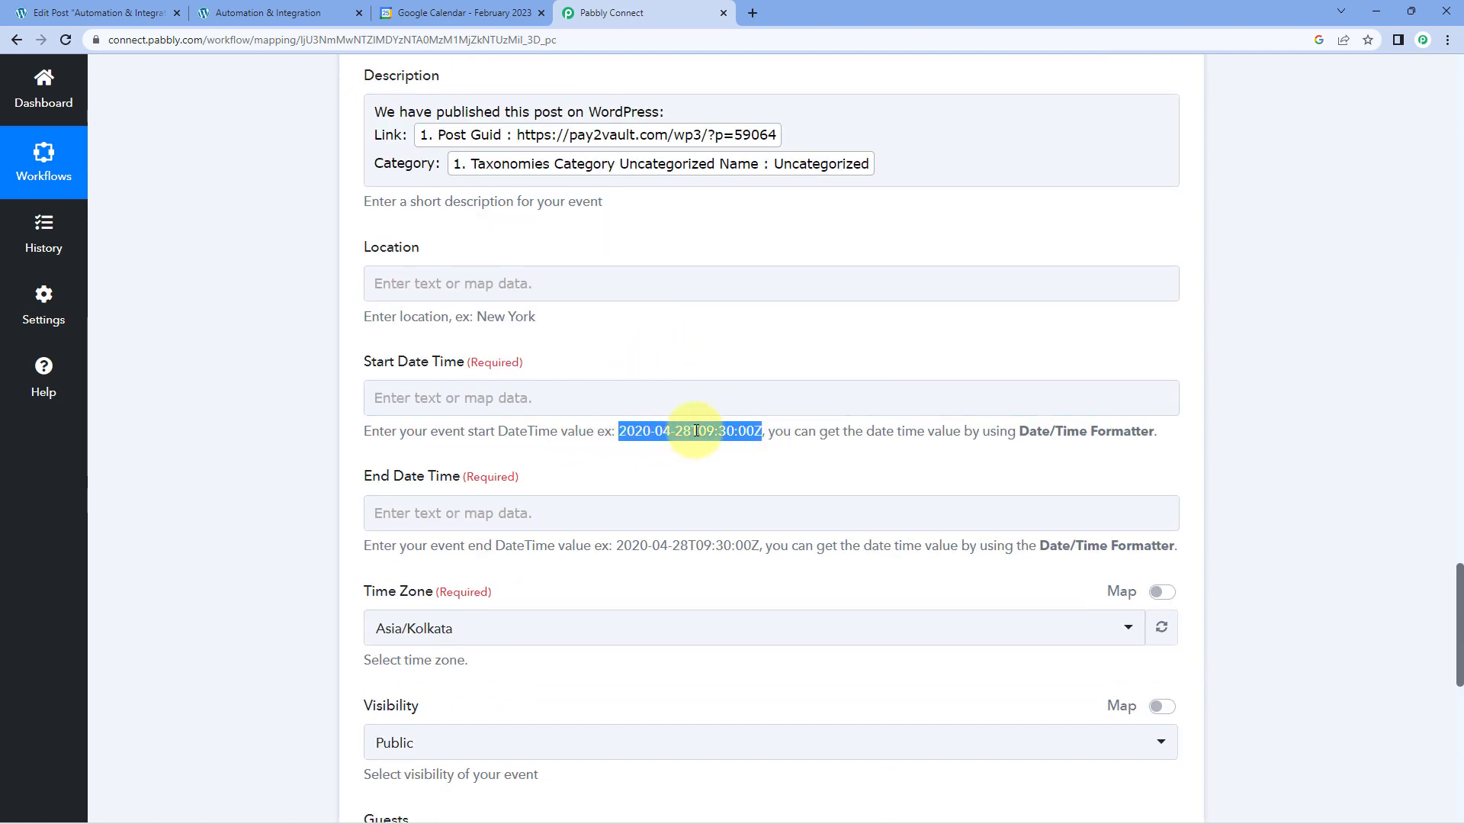
{"action": "left_click", "coordinate": [702, 356]}
{"action": "scroll", "coordinate": [702, 353], "scroll_direction": "up", "scroll_amount": 5}
{"action": "scroll", "coordinate": [687, 354], "scroll_direction": "up", "scroll_amount": 10}
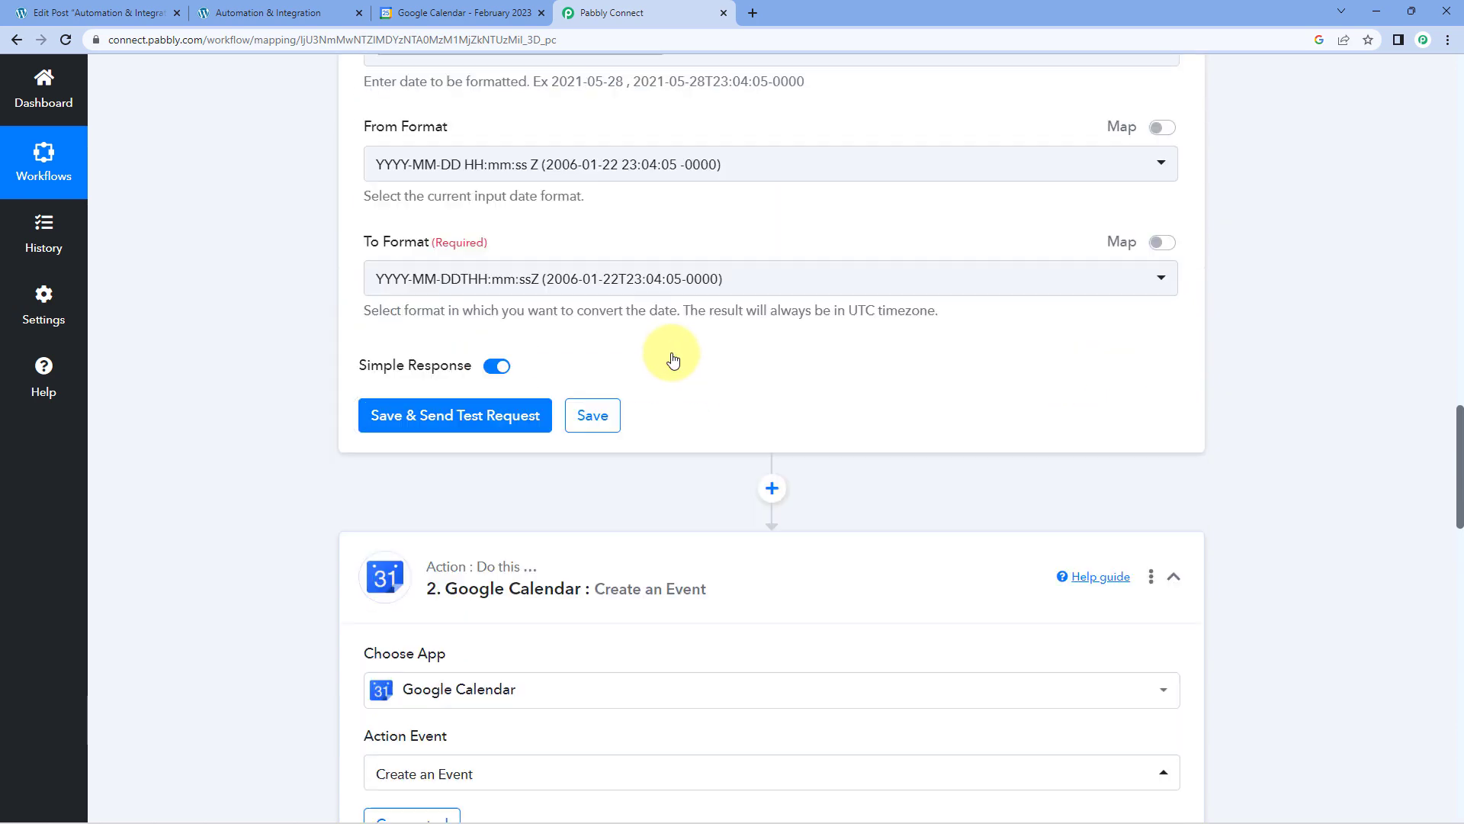
{"action": "left_click", "coordinate": [528, 430]}
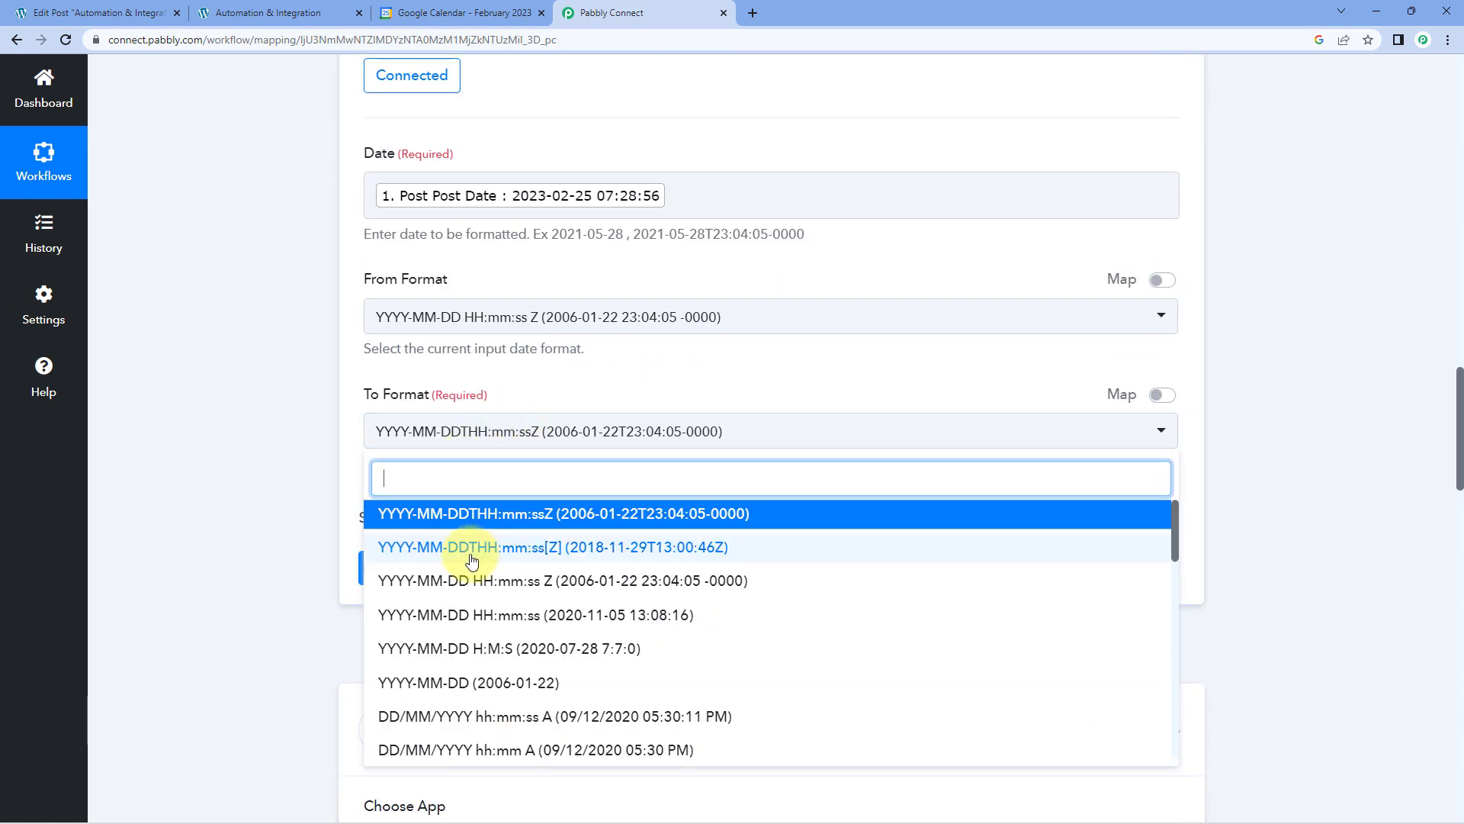
{"action": "left_click", "coordinate": [512, 549]}
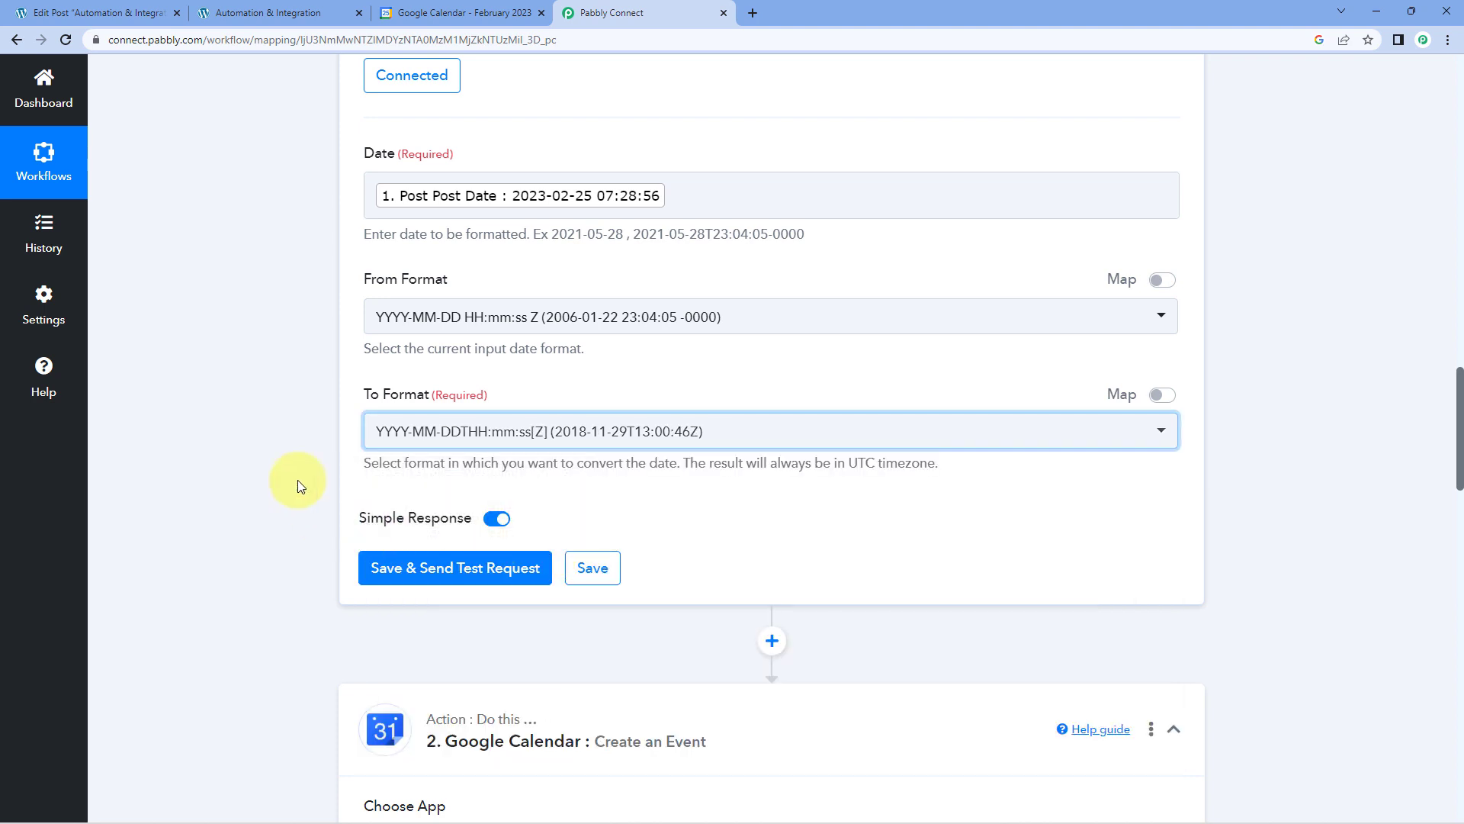
Save the Date/Time Formatter step with a test request and inspect the Result value in its response.
{"action": "scroll", "coordinate": [296, 479], "scroll_direction": "down", "scroll_amount": 1}
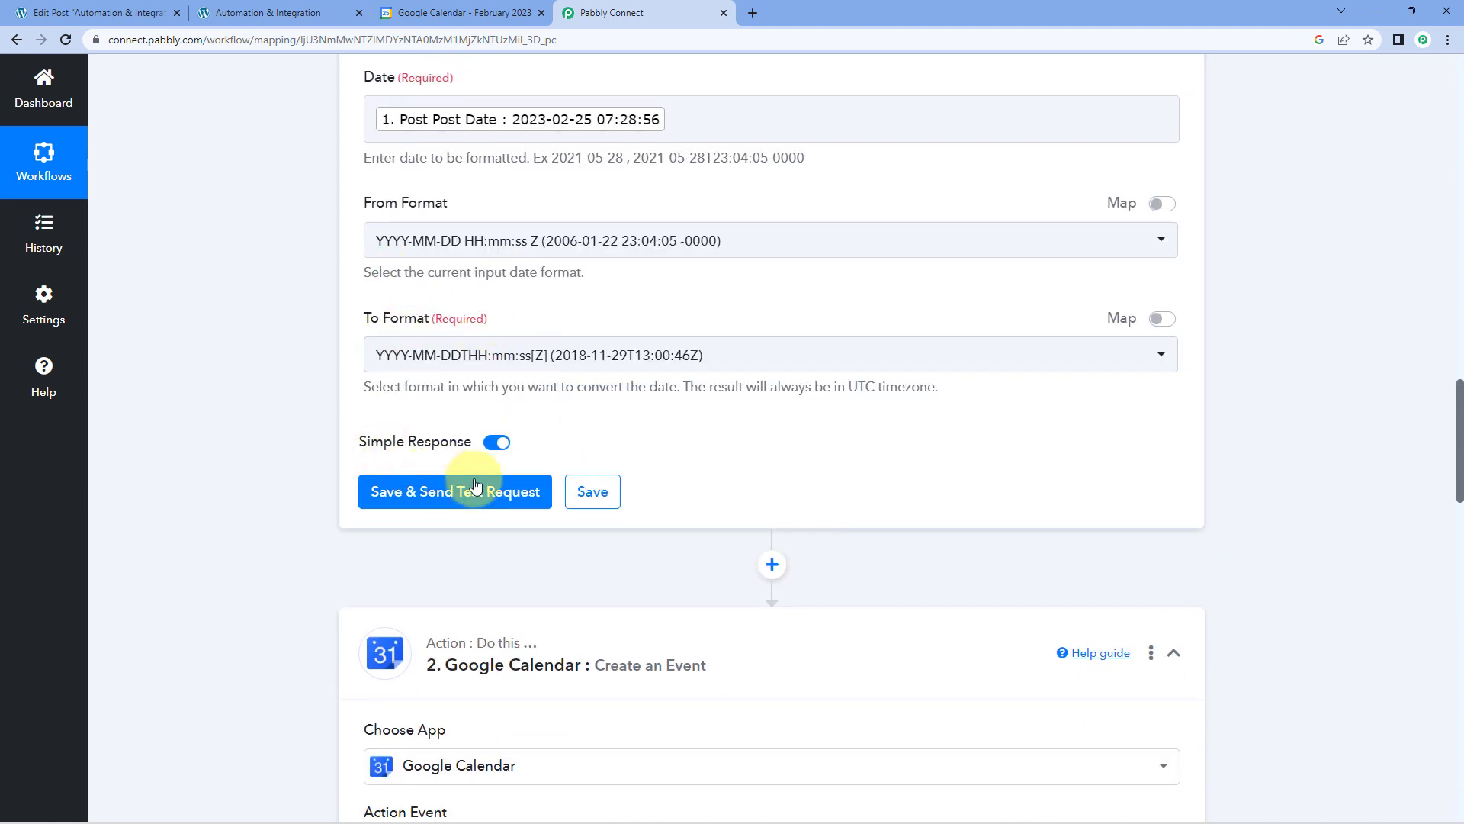
{"action": "left_click", "coordinate": [475, 491]}
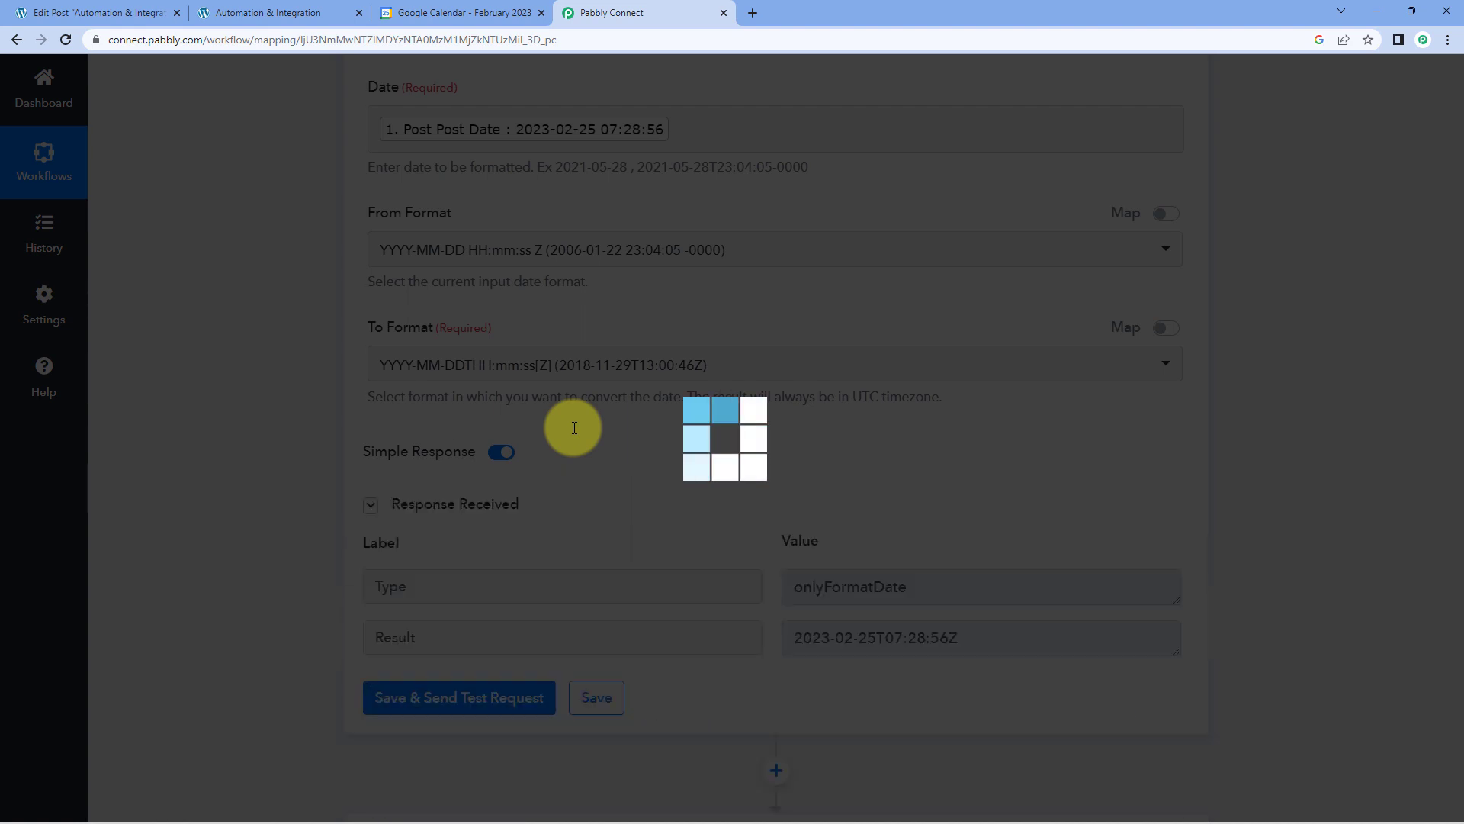
{"action": "scroll", "coordinate": [732, 473], "scroll_direction": "down", "scroll_amount": 1}
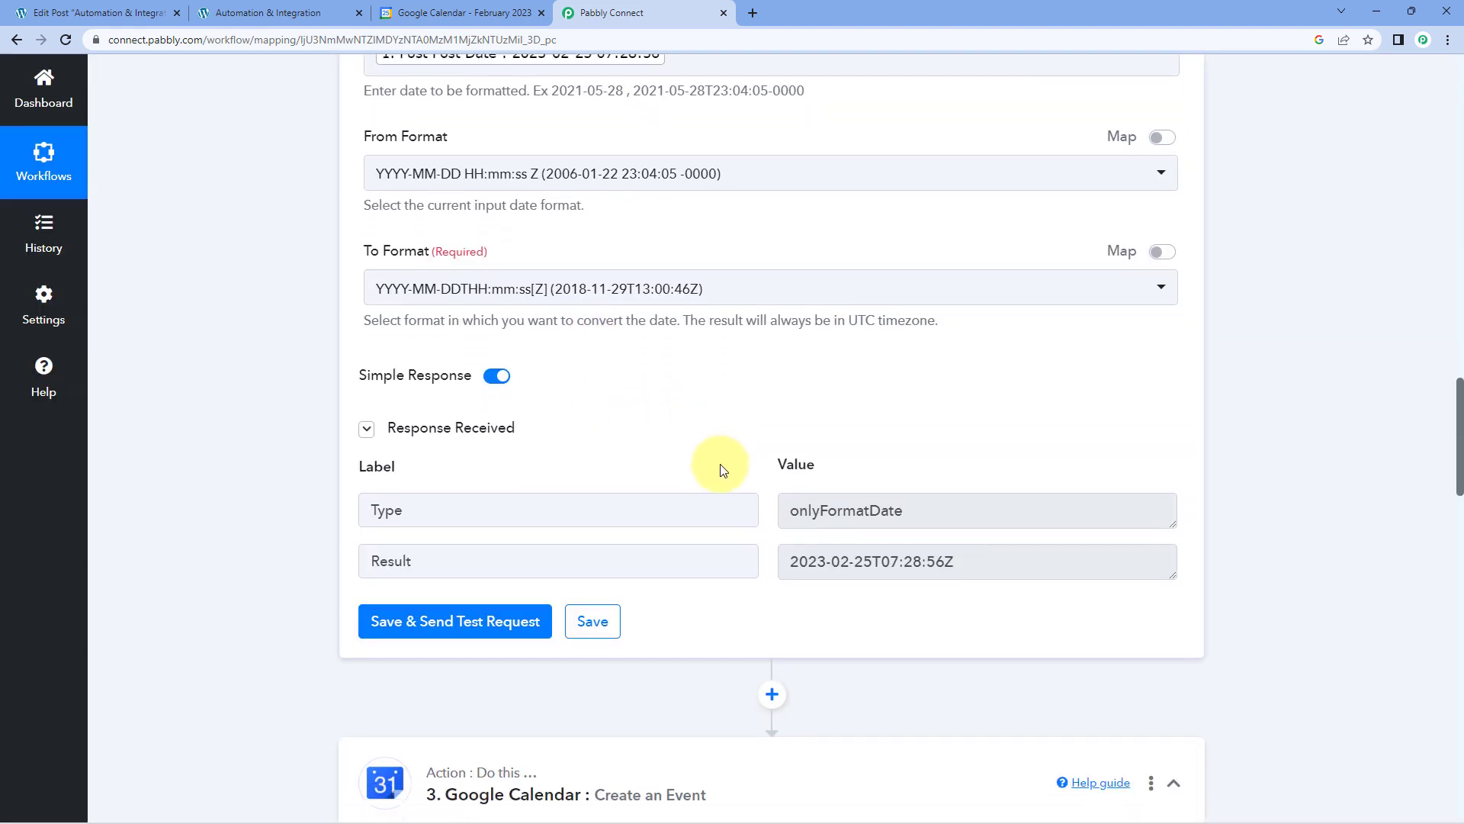
{"action": "mouse_move", "coordinate": [791, 561]}
{"action": "left_mouse_down"}
{"action": "mouse_move", "coordinate": [963, 558]}
{"action": "mouse_move", "coordinate": [771, 562]}
{"action": "left_mouse_up"}
{"action": "left_click", "coordinate": [964, 564]}
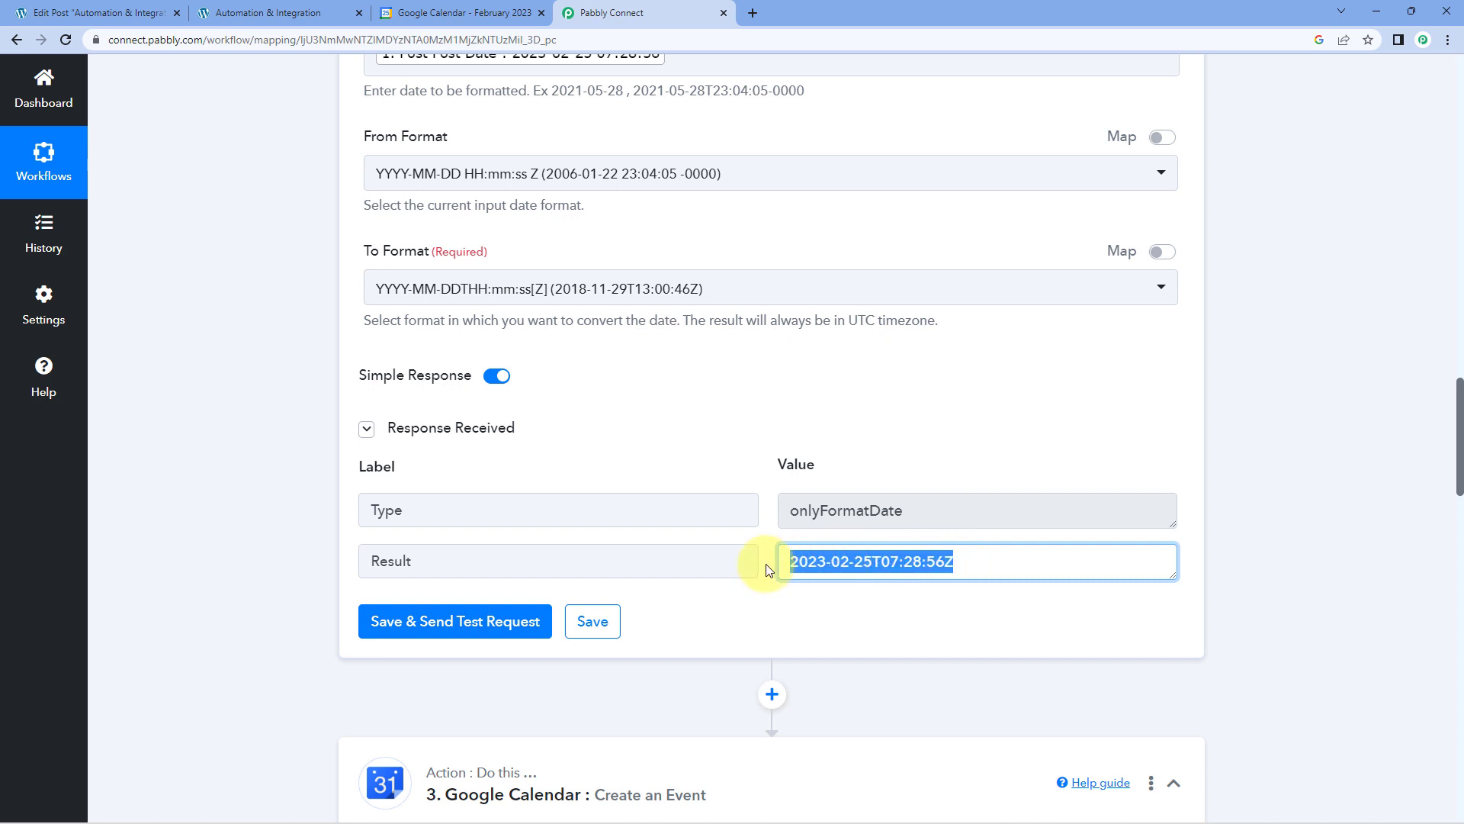
{"action": "left_click", "coordinate": [766, 562]}
Check the mapping data offered for Start Date Time and save the existing Google Calendar #7 connection again for the event action.
{"action": "scroll", "coordinate": [270, 551], "scroll_direction": "down", "scroll_amount": 14}
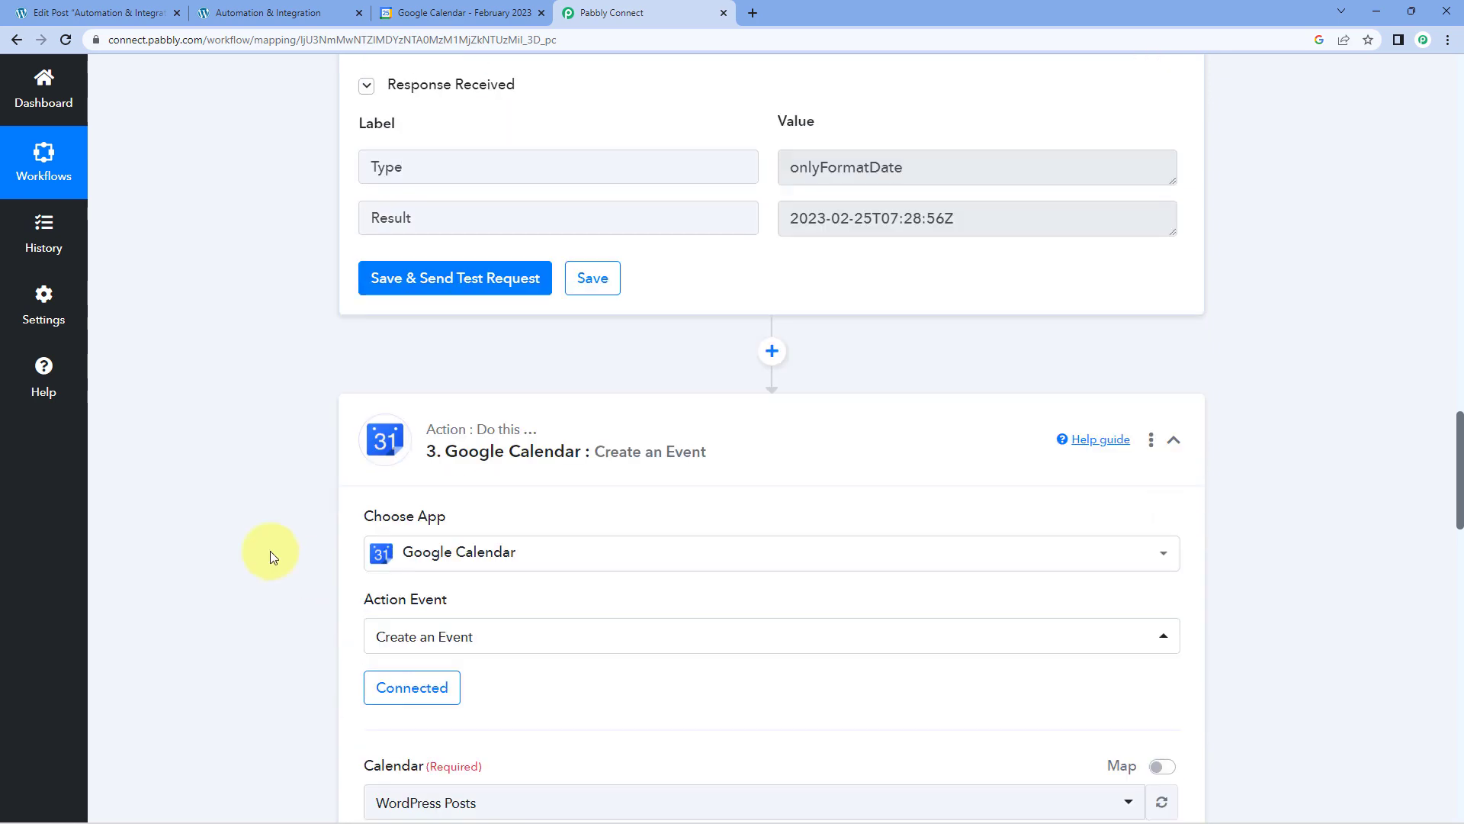
{"action": "scroll", "coordinate": [232, 487], "scroll_direction": "down", "scroll_amount": 2}
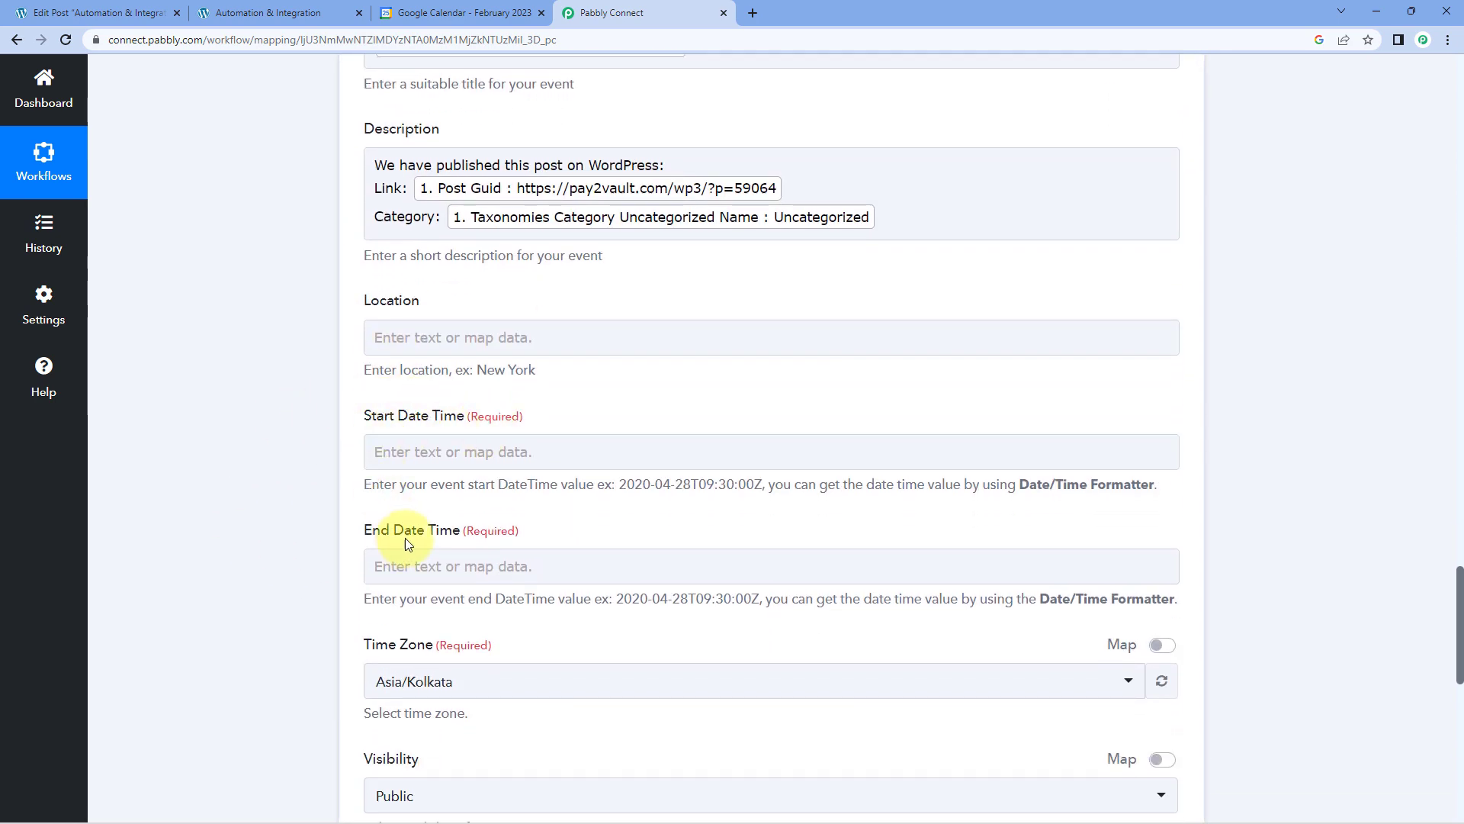
{"action": "left_click", "coordinate": [419, 450]}
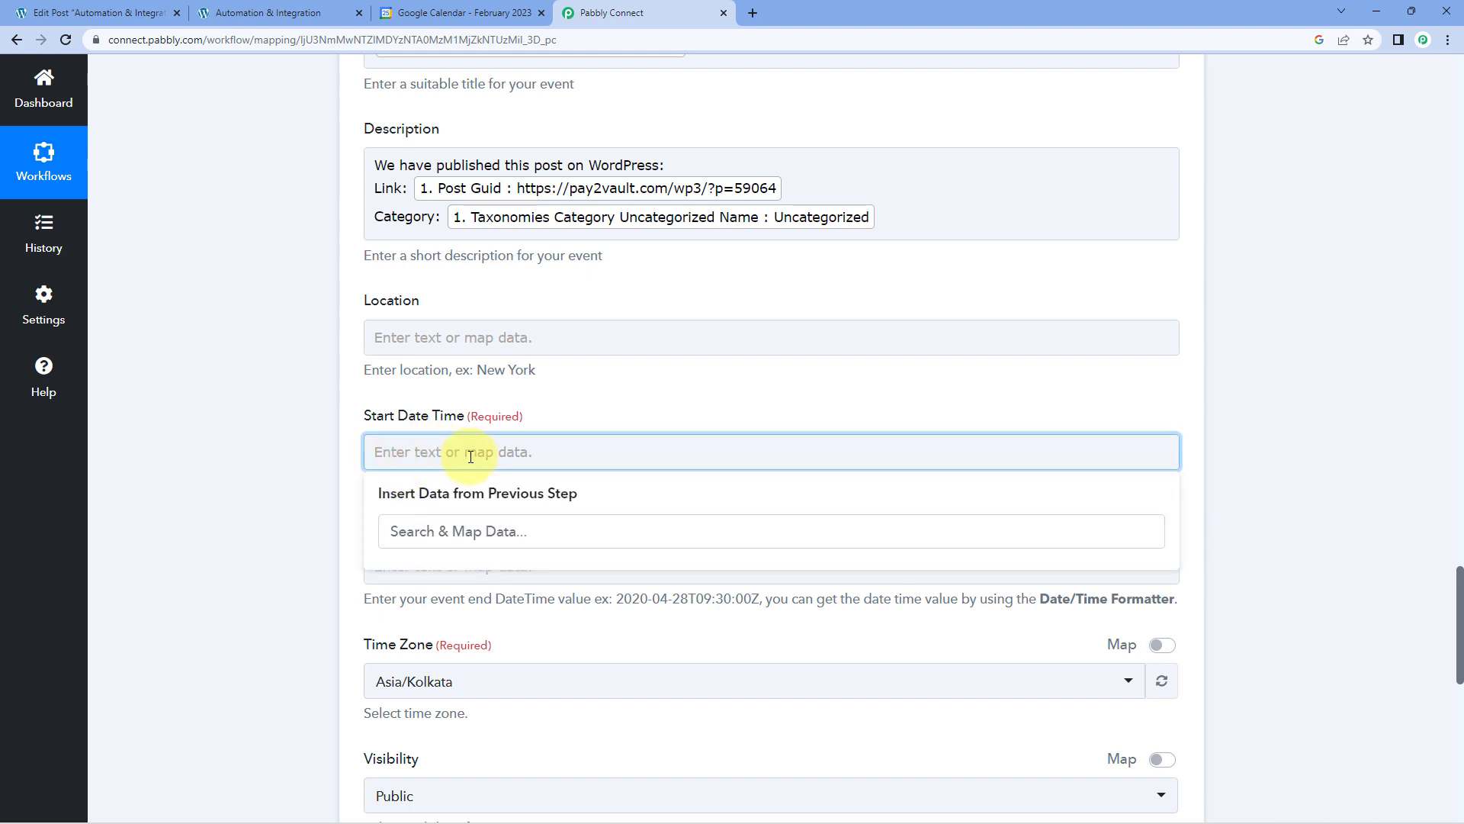
{"action": "left_click", "coordinate": [611, 409]}
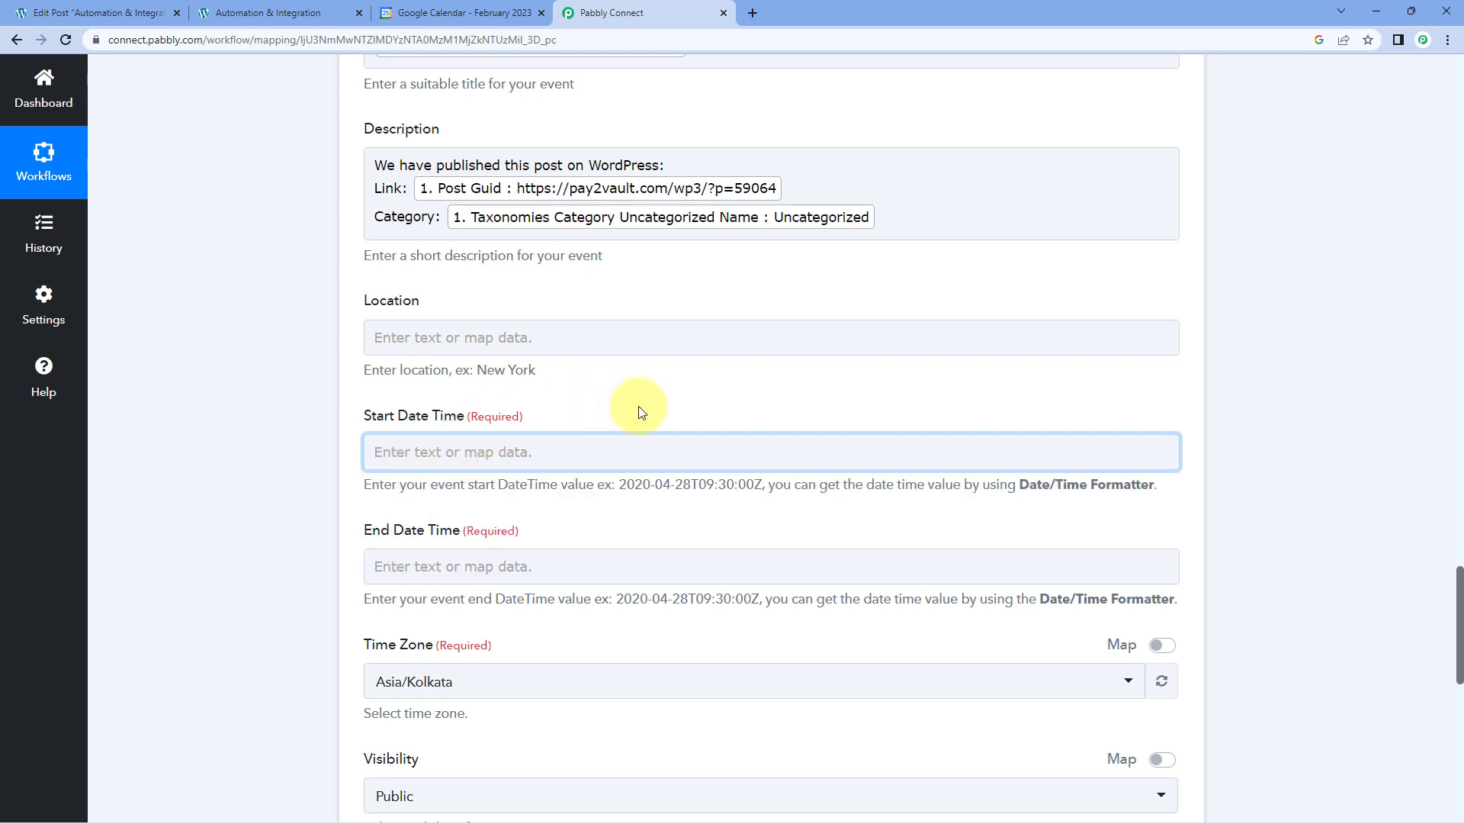
{"action": "scroll", "coordinate": [640, 413], "scroll_direction": "up", "scroll_amount": 10}
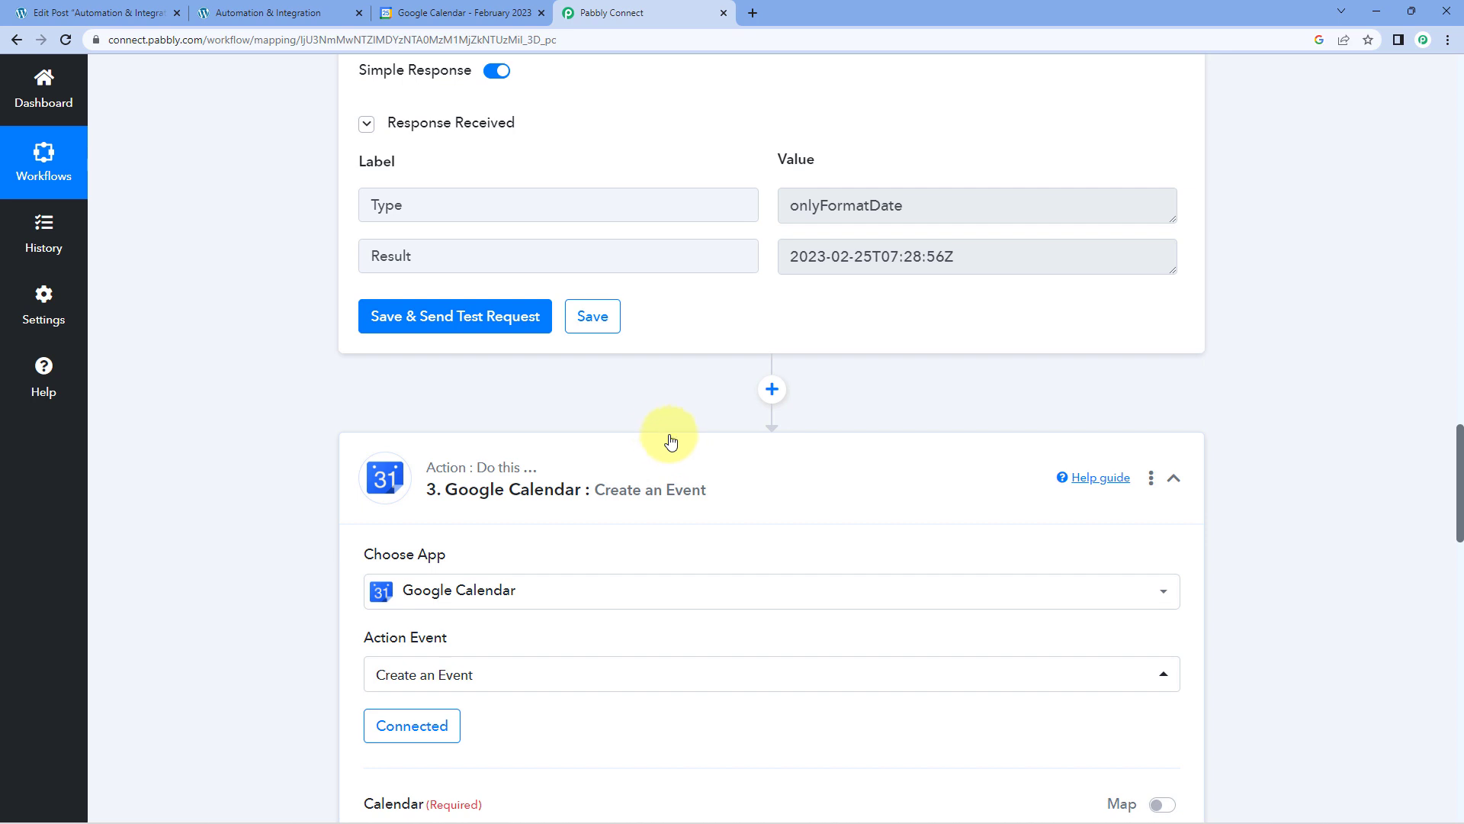
{"action": "scroll", "coordinate": [660, 391], "scroll_direction": "down", "scroll_amount": 5}
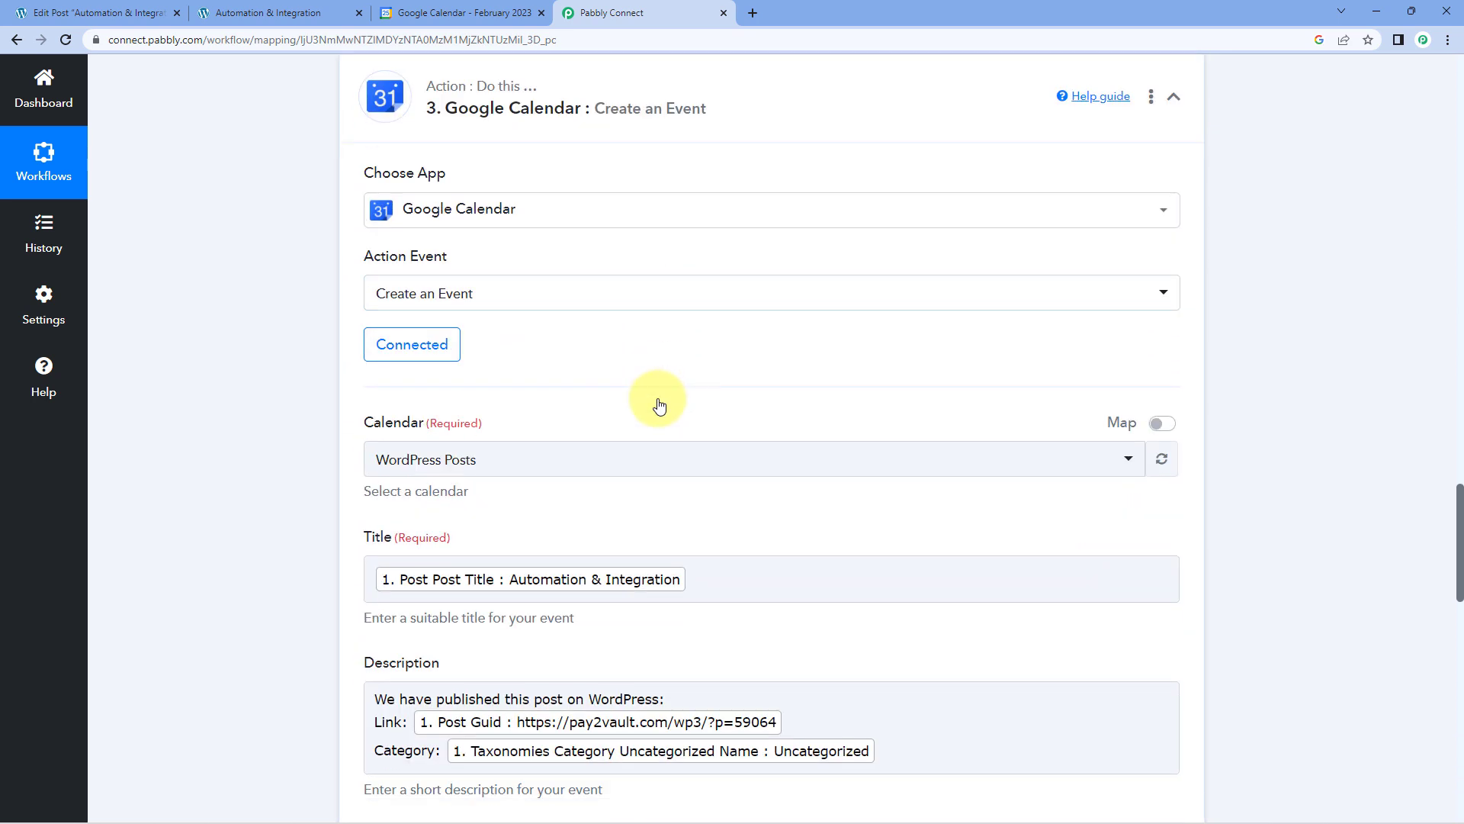
{"action": "left_click", "coordinate": [431, 344]}
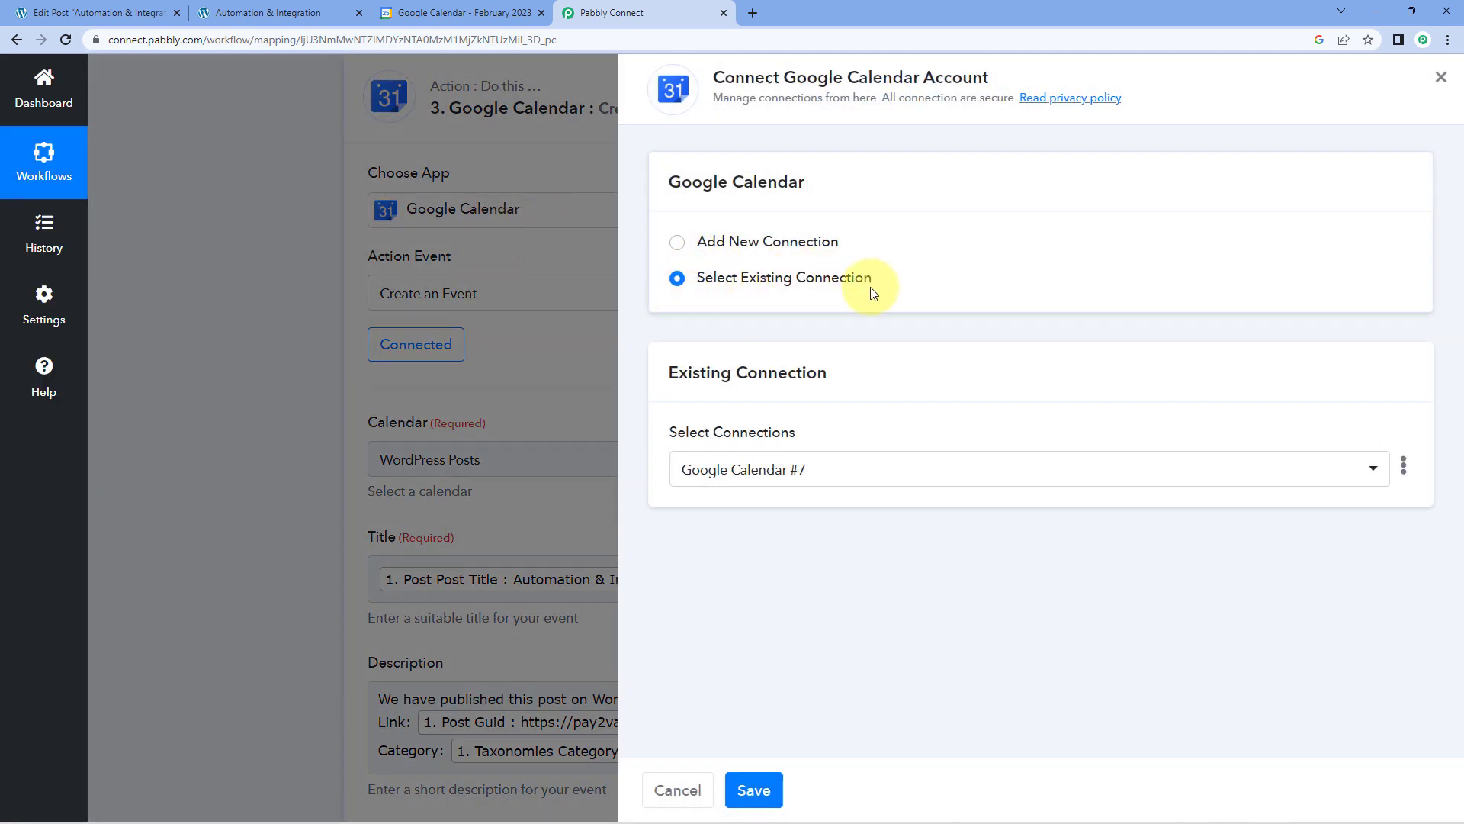
{"action": "left_click", "coordinate": [755, 786]}
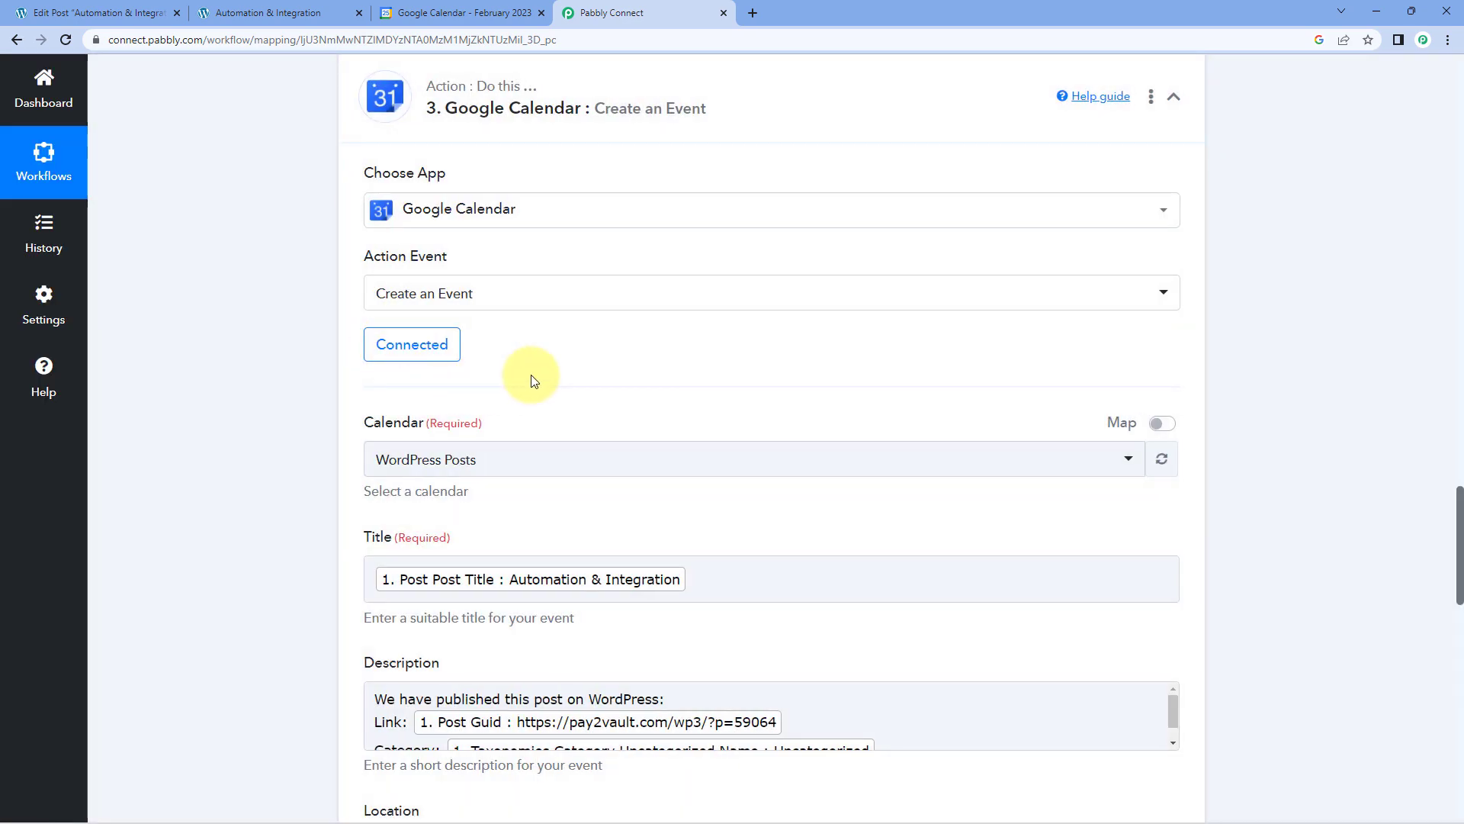
Map the event's Start Date Time to the Result of the Date/Time Formatter step.
{"action": "scroll", "coordinate": [542, 369], "scroll_direction": "down", "scroll_amount": 5}
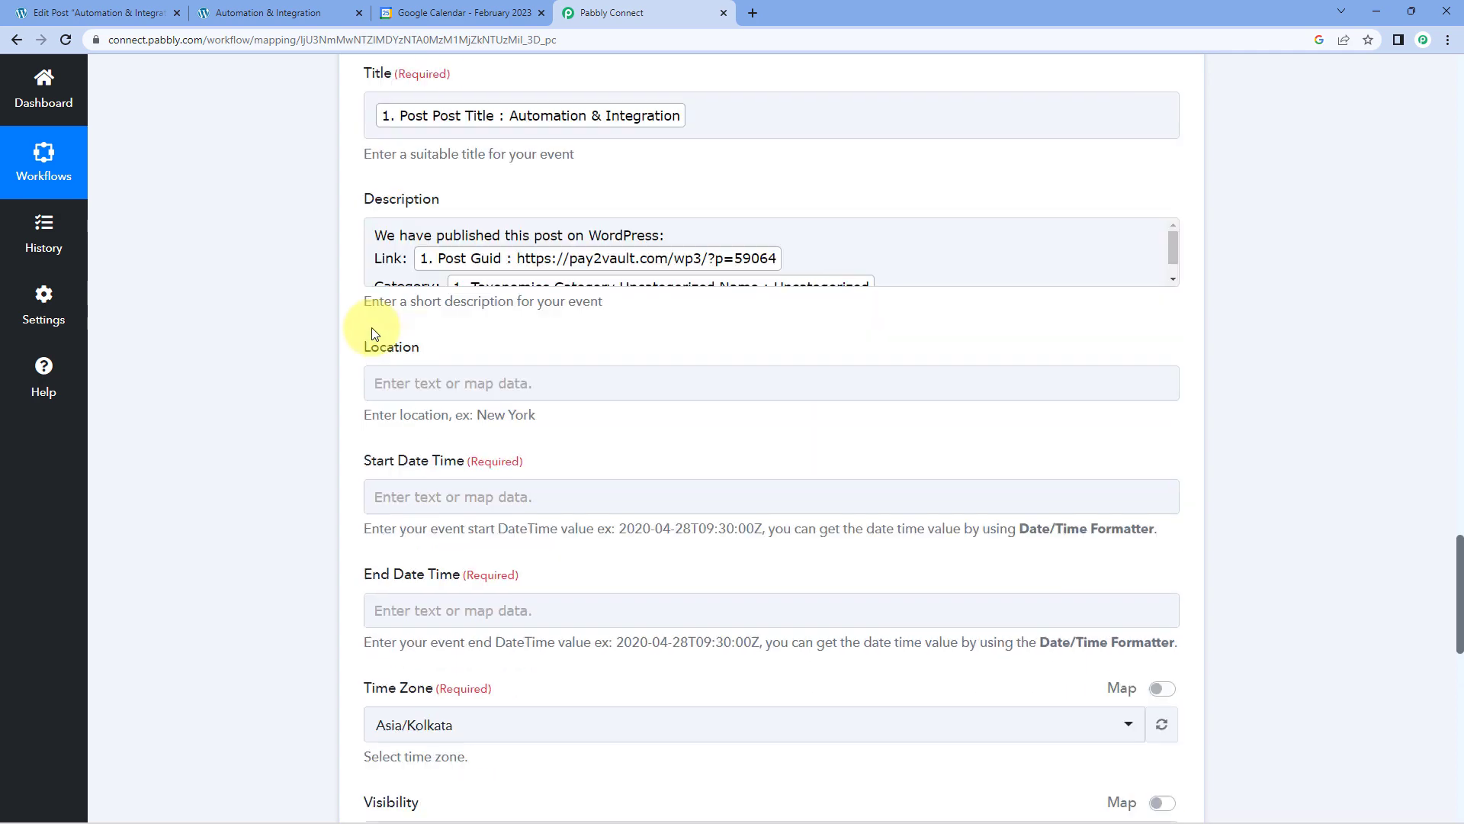
{"action": "scroll", "coordinate": [263, 320], "scroll_direction": "down", "scroll_amount": 4}
{"action": "left_click", "coordinate": [496, 223]}
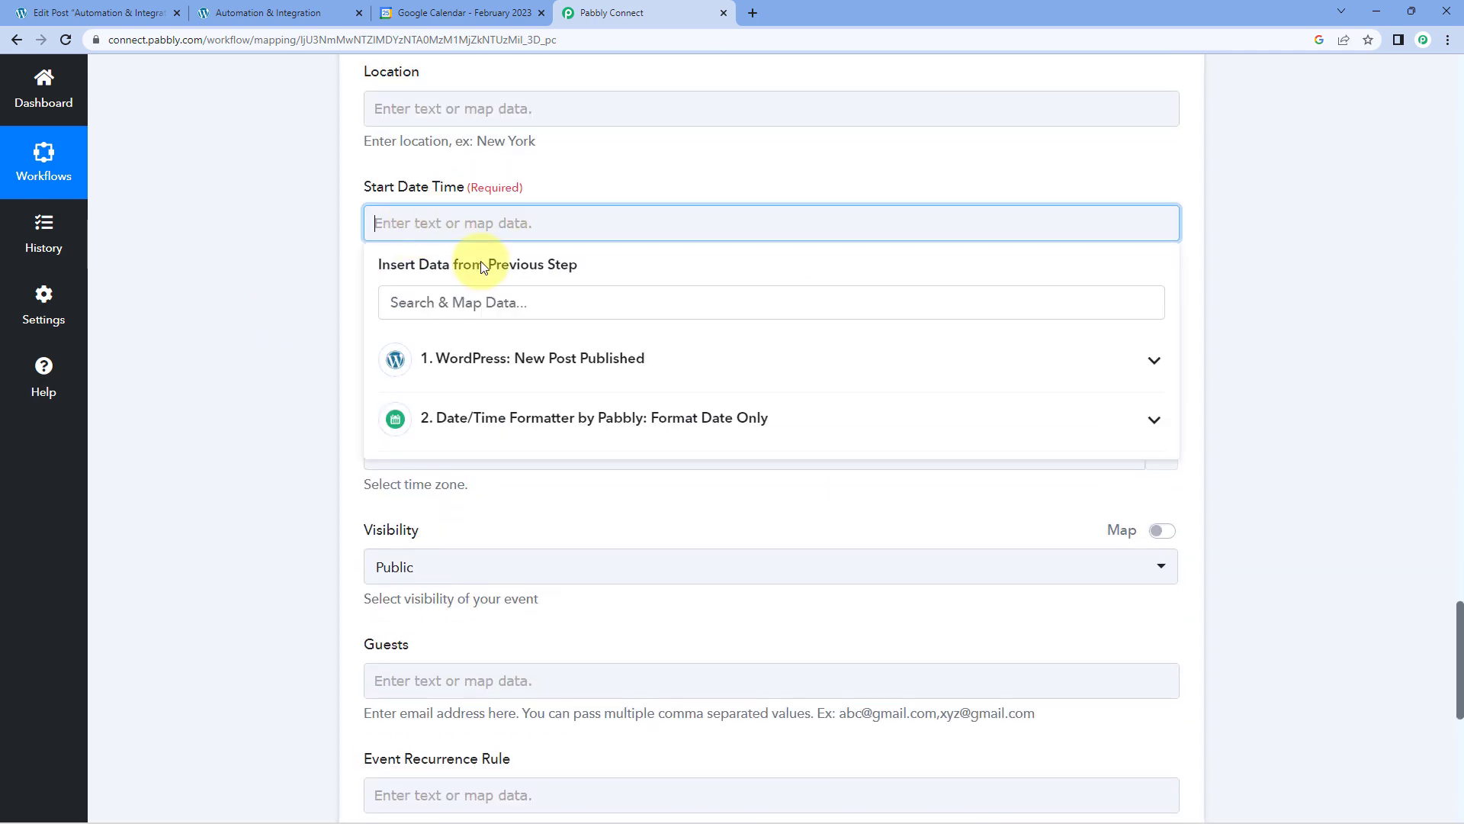
{"action": "left_click", "coordinate": [640, 422]}
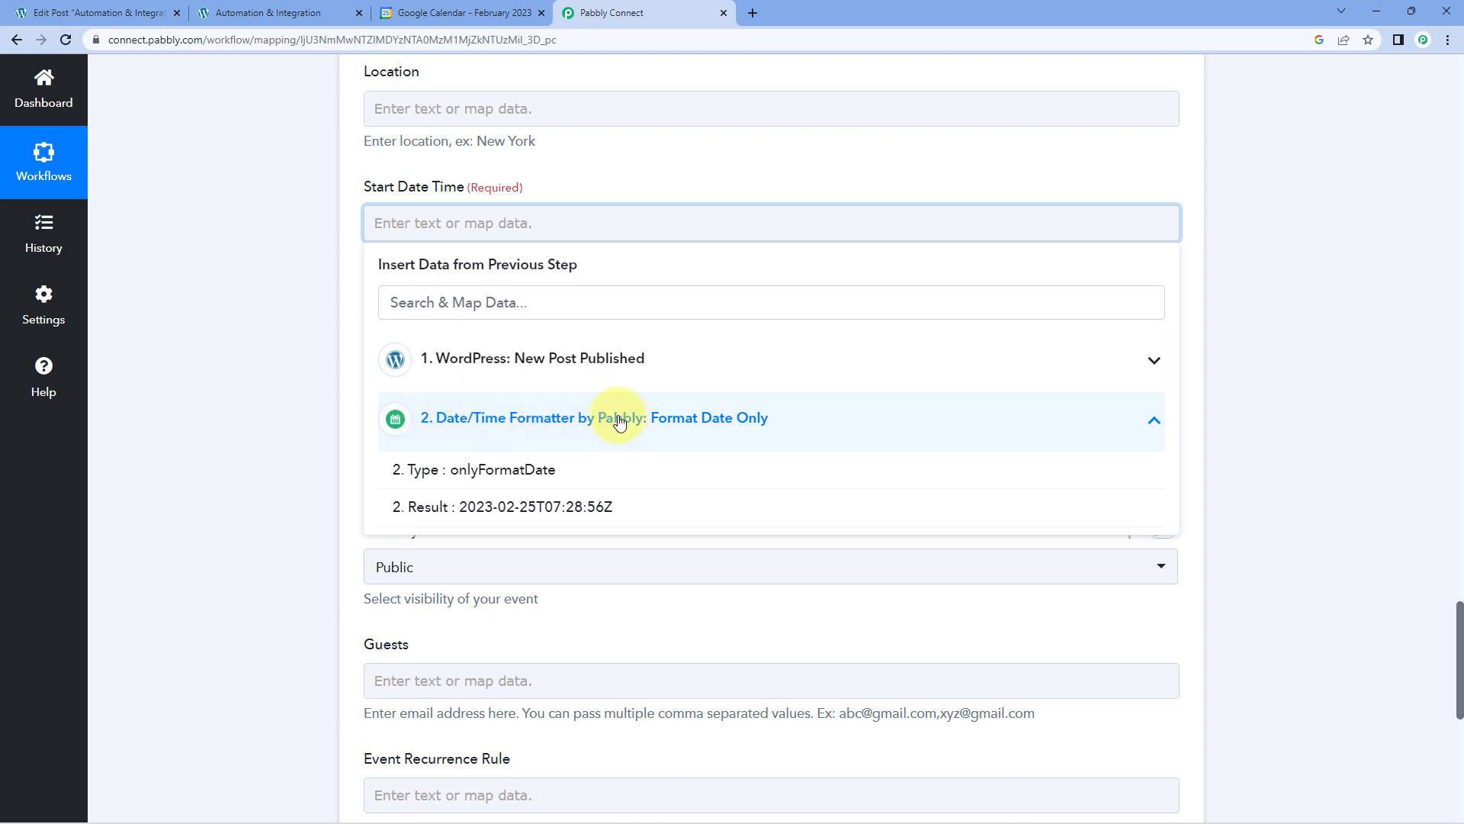
{"action": "left_click", "coordinate": [488, 508]}
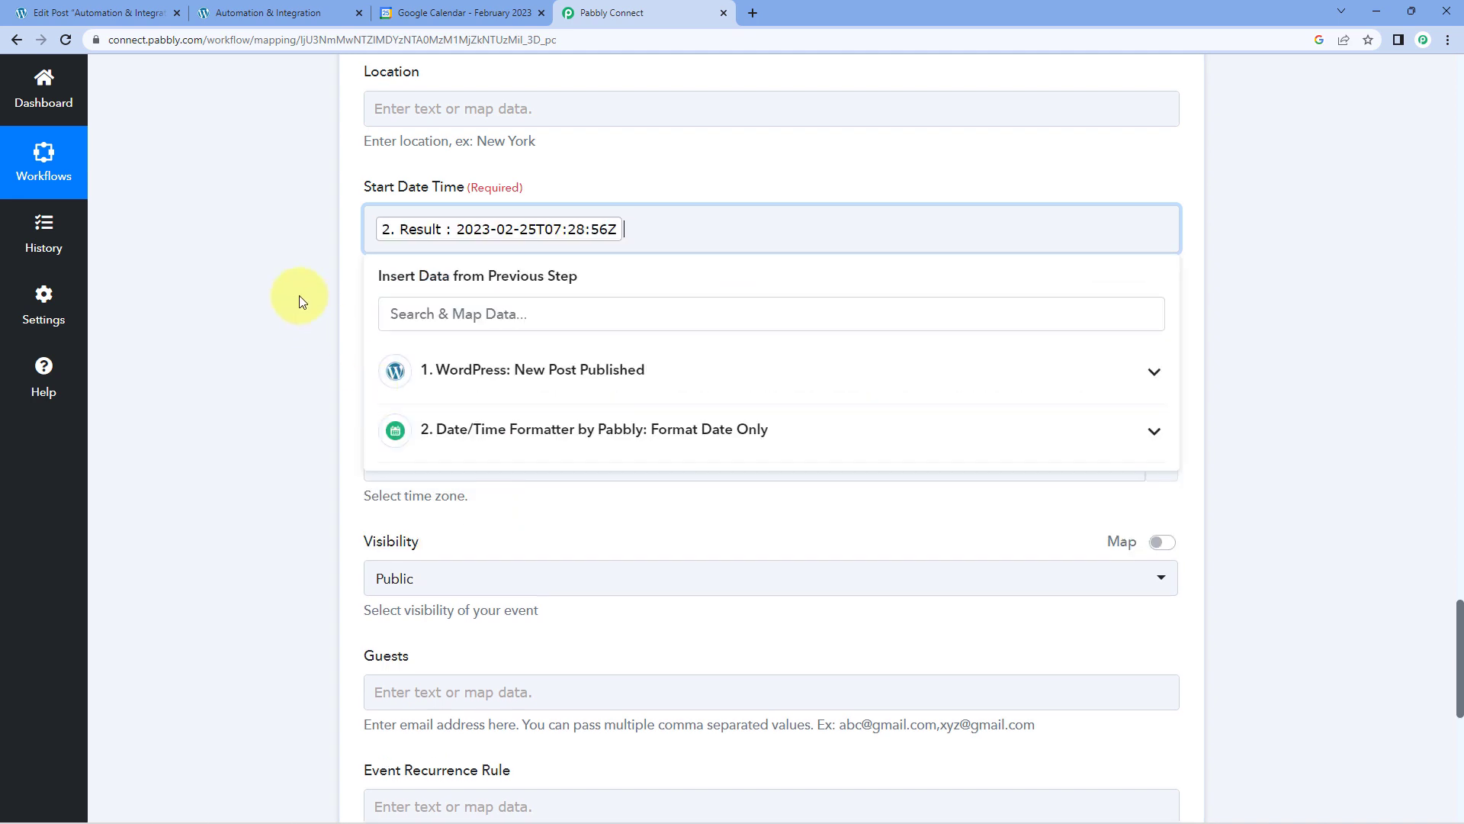
{"action": "left_click", "coordinate": [294, 295]}
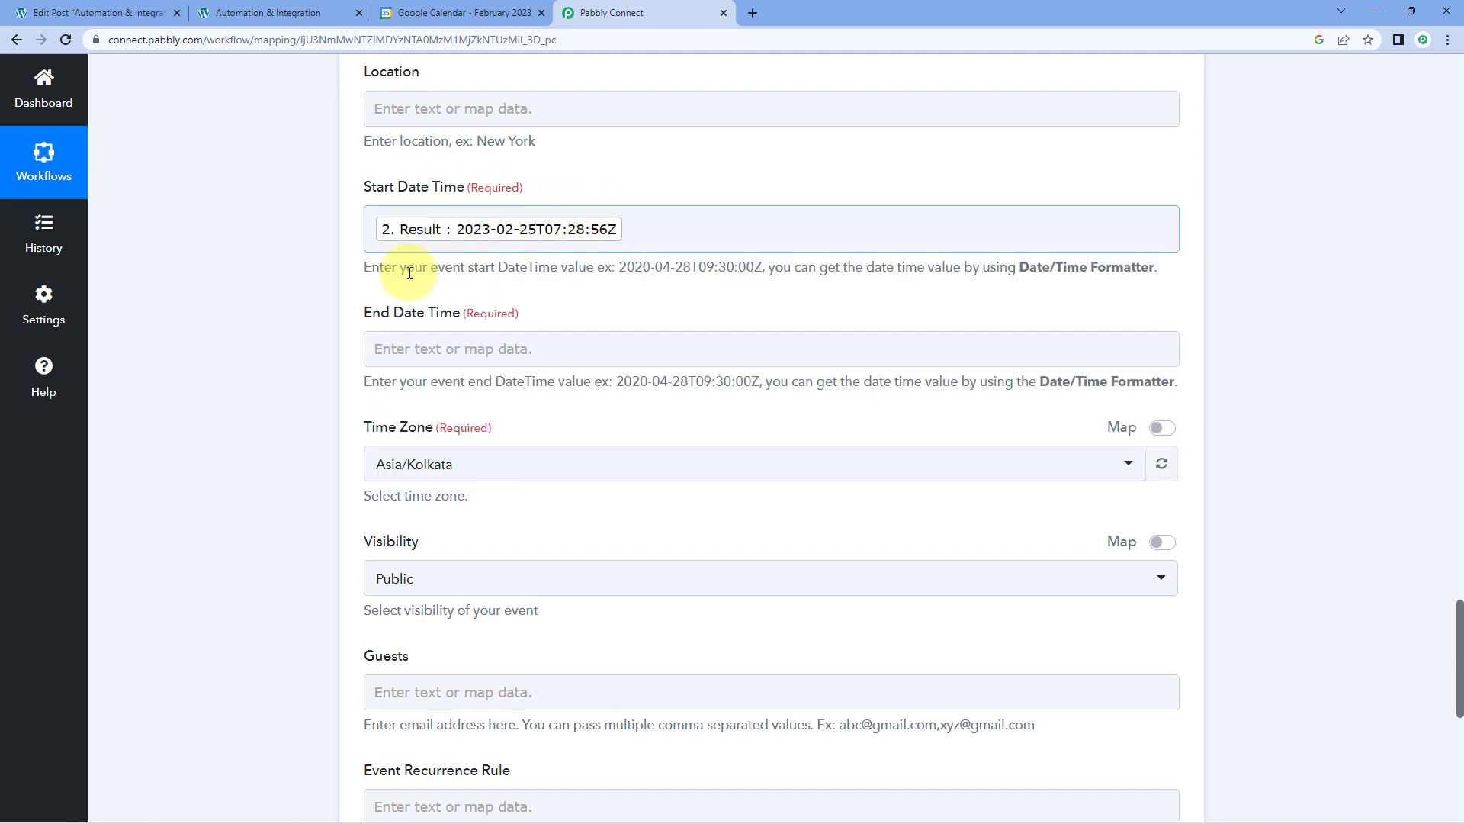
Map the event's End Date Time to the Result of the Date/Time Formatter step.
{"action": "left_click", "coordinate": [415, 349]}
{"action": "left_click", "coordinate": [534, 555]}
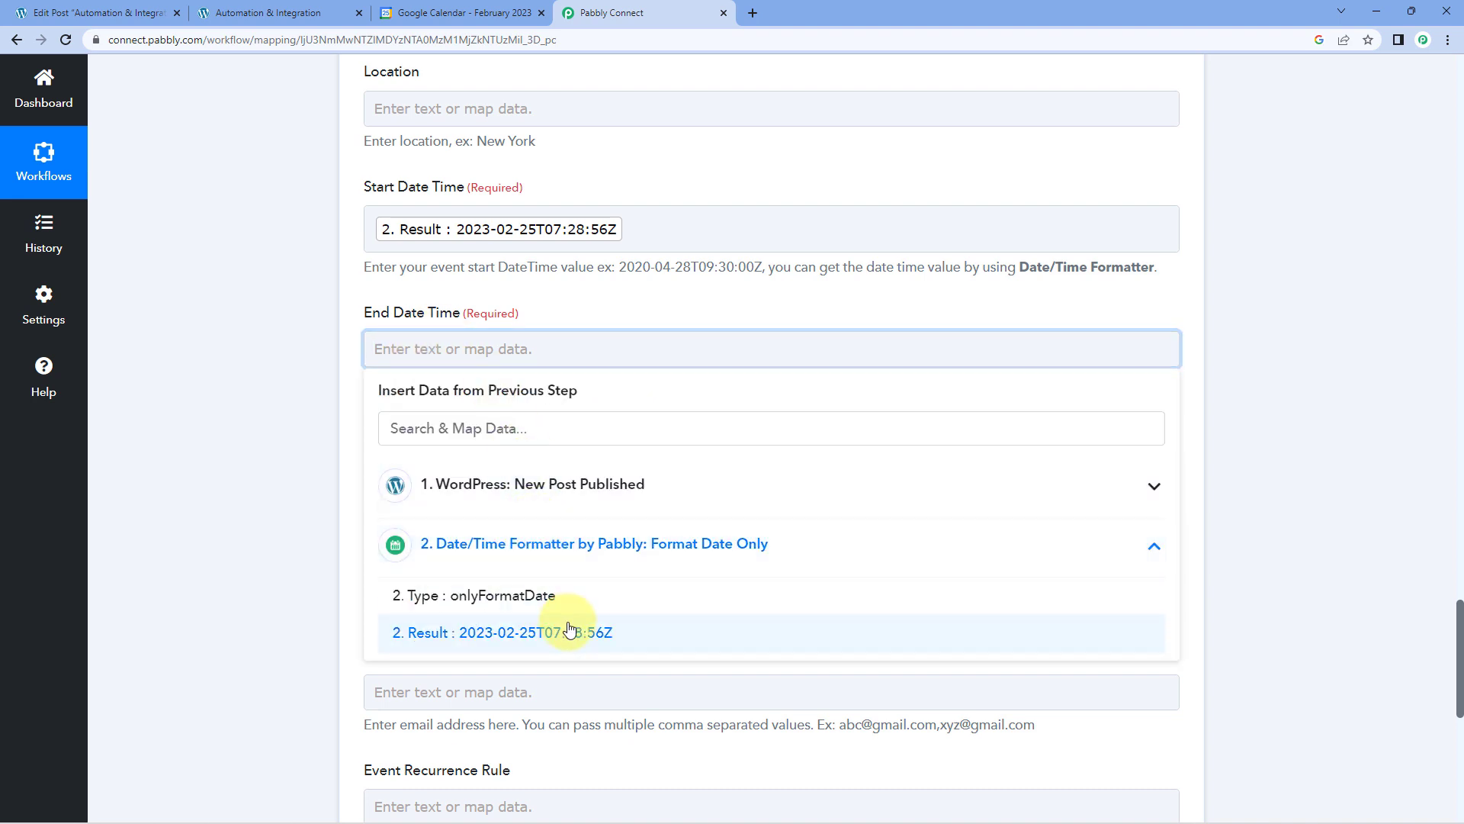
{"action": "left_click", "coordinate": [572, 631]}
{"action": "left_click", "coordinate": [327, 386]}
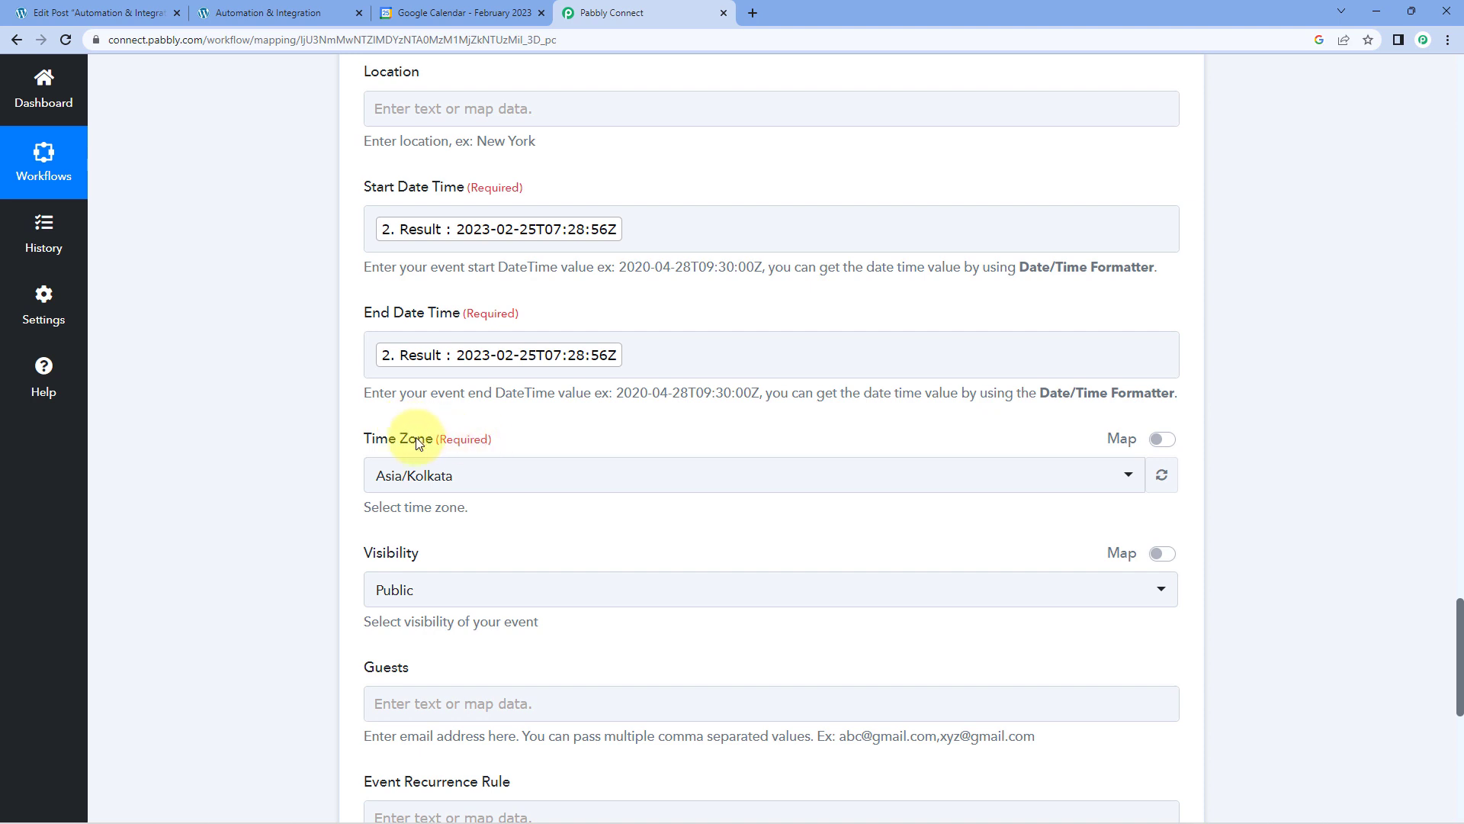
Look through the Time Zone options for the calendar event, leaving Asia/Kolkata selected.
{"action": "left_click", "coordinate": [558, 486]}
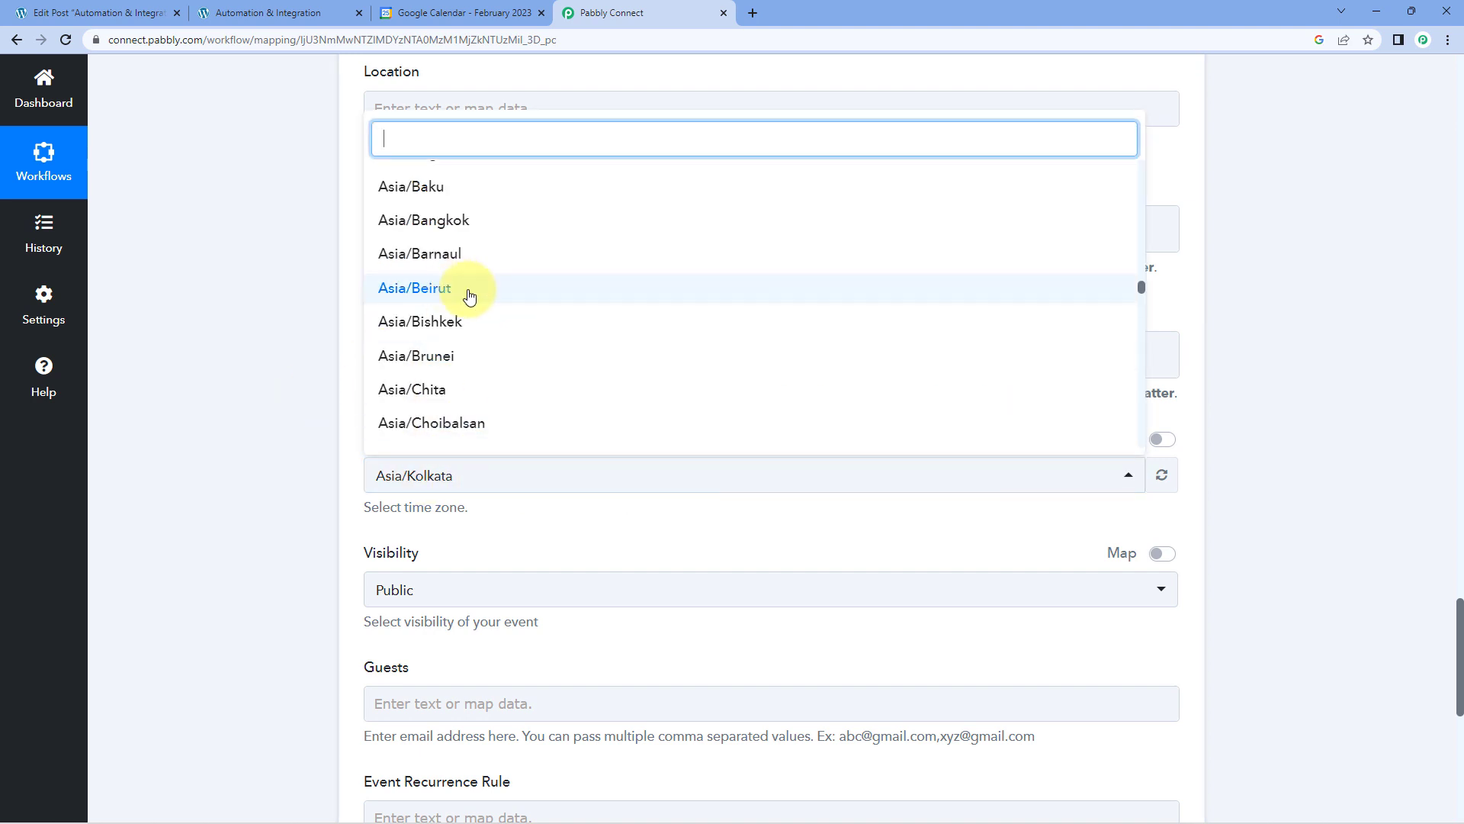
{"action": "scroll", "coordinate": [468, 295], "scroll_direction": "up", "scroll_amount": 3}
{"action": "scroll", "coordinate": [447, 417], "scroll_direction": "down", "scroll_amount": 2}
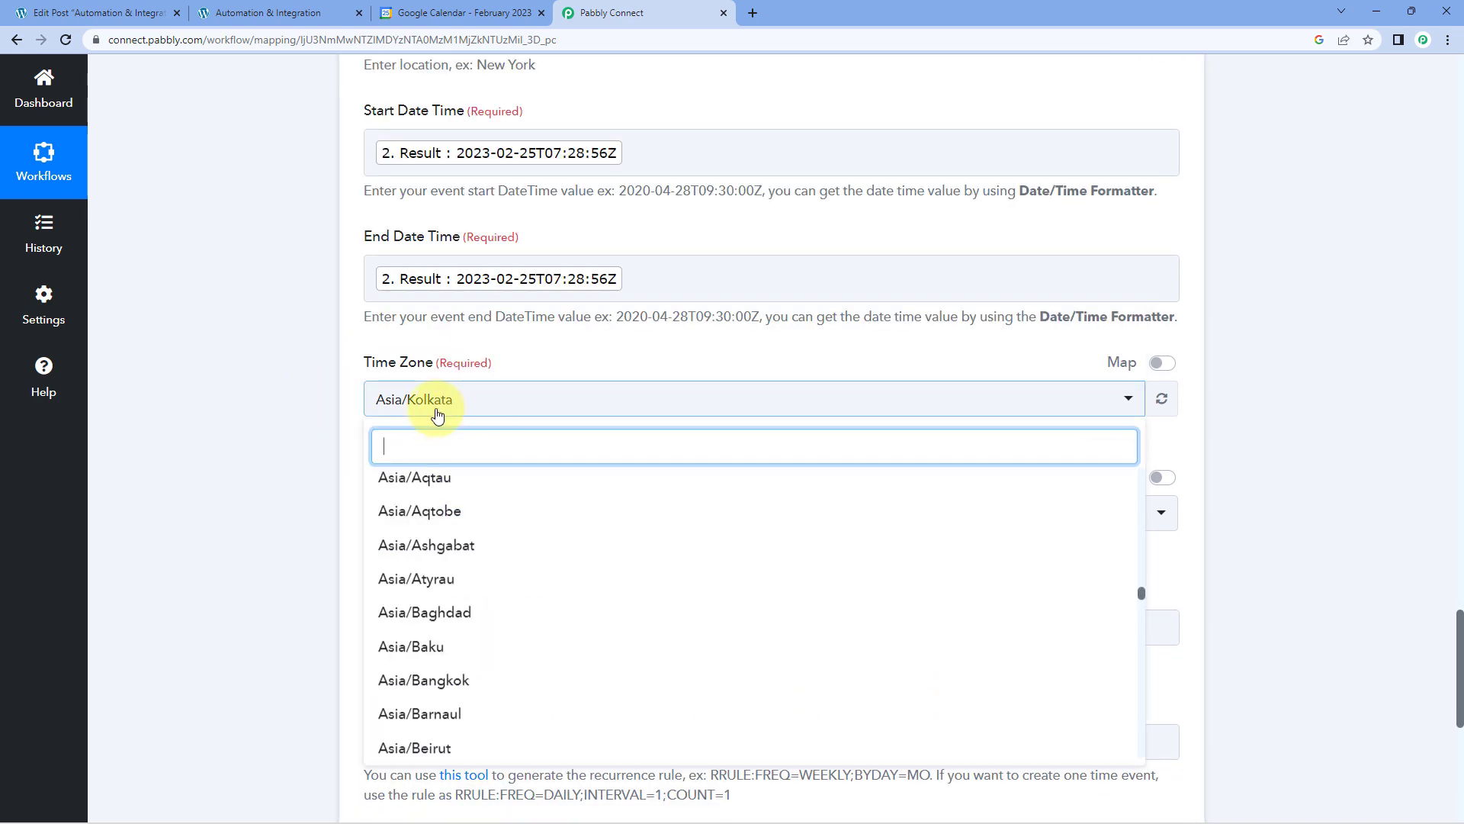
{"action": "left_click", "coordinate": [435, 407]}
{"action": "left_click", "coordinate": [382, 397]}
{"action": "left_click", "coordinate": [311, 411]}
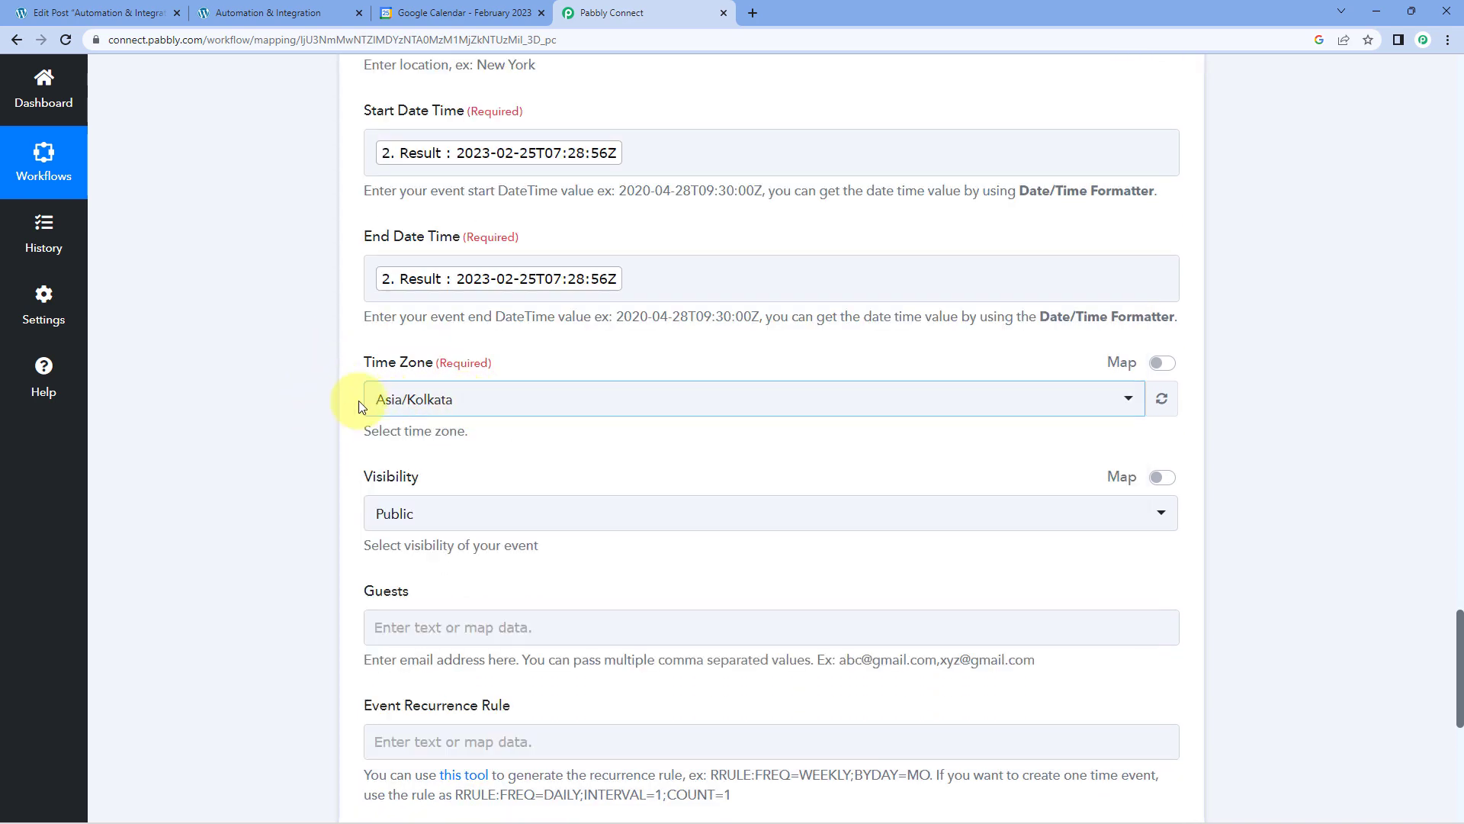
Open the recurrence rule generator linked under Event Recurrence Rule, look over its options and close it.
{"action": "scroll", "coordinate": [440, 404], "scroll_direction": "down", "scroll_amount": 1}
{"action": "scroll", "coordinate": [437, 379], "scroll_direction": "down", "scroll_amount": 2}
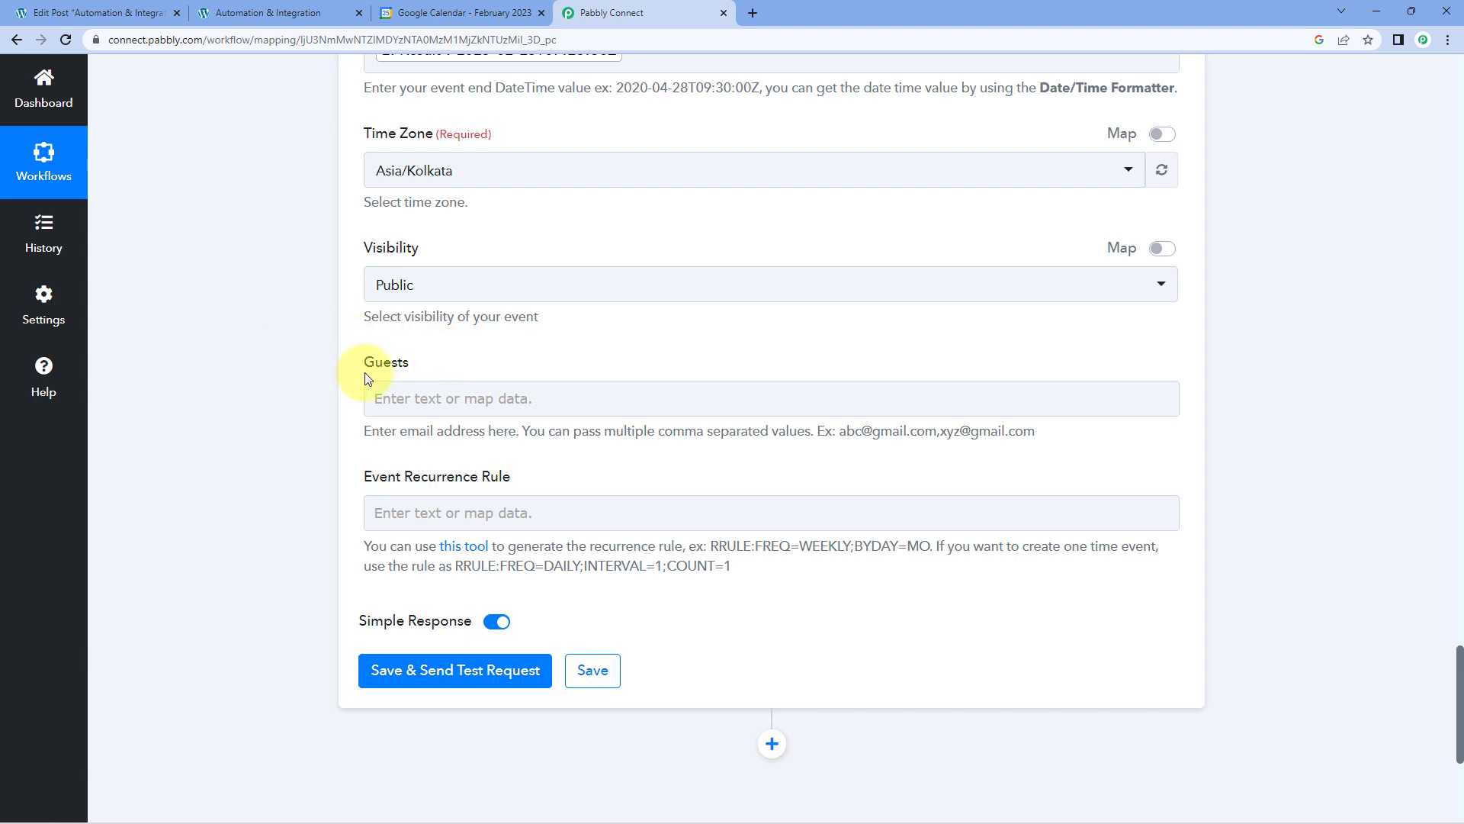
{"action": "scroll", "coordinate": [342, 419], "scroll_direction": "down", "scroll_amount": 2}
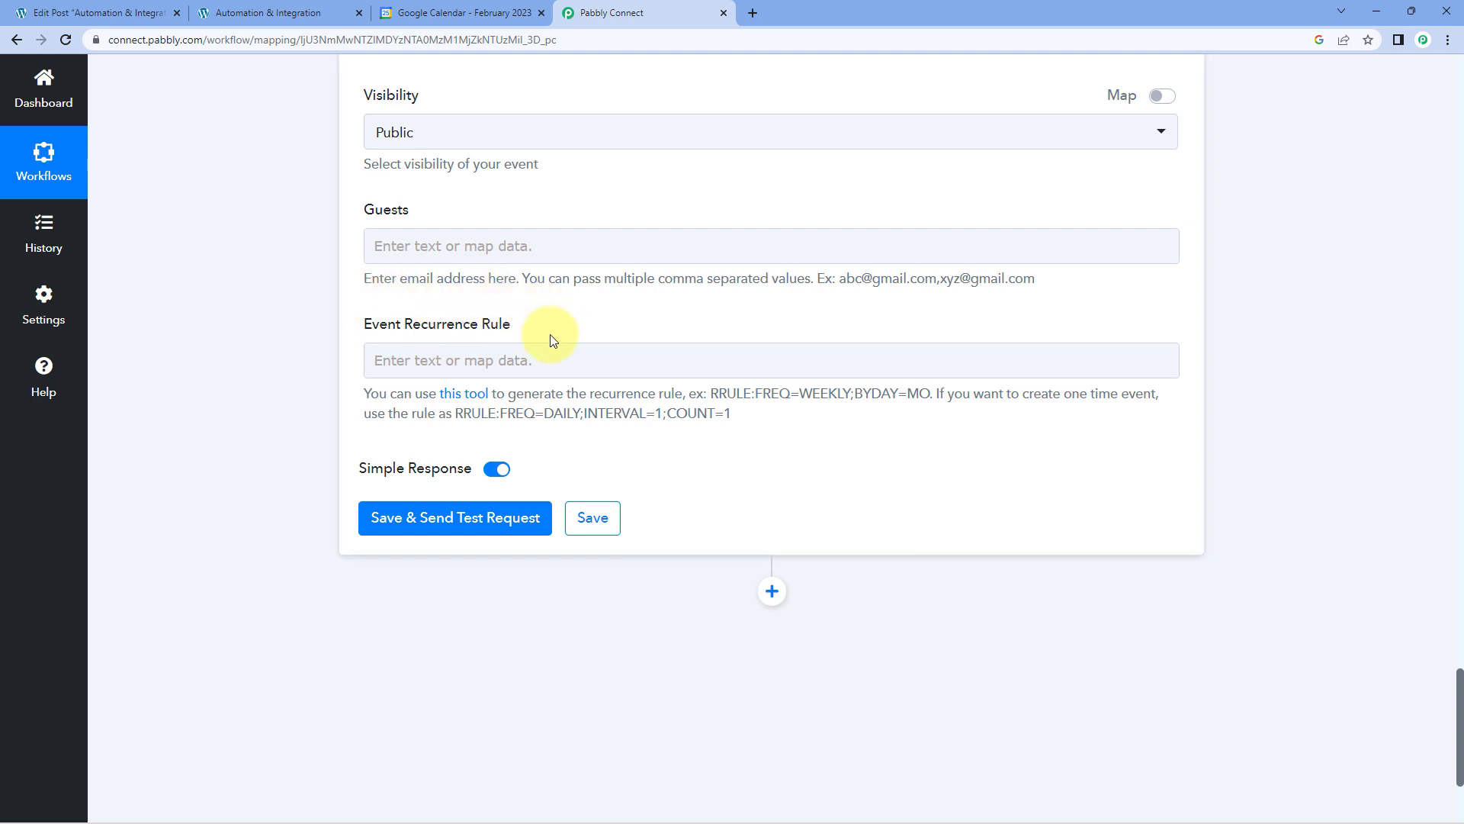
{"action": "left_click", "coordinate": [464, 395]}
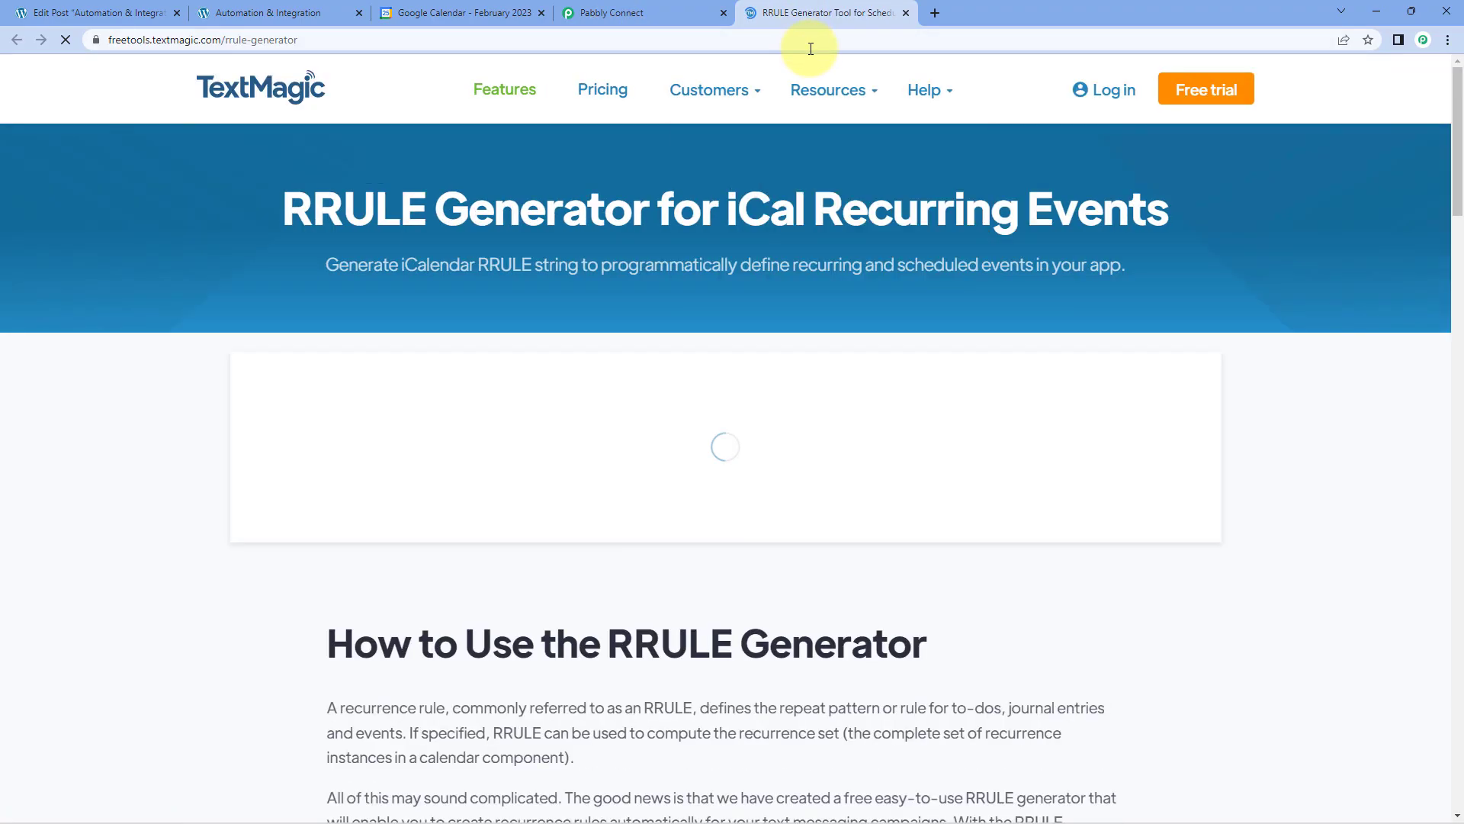
{"action": "scroll", "coordinate": [539, 304], "scroll_direction": "down", "scroll_amount": 1}
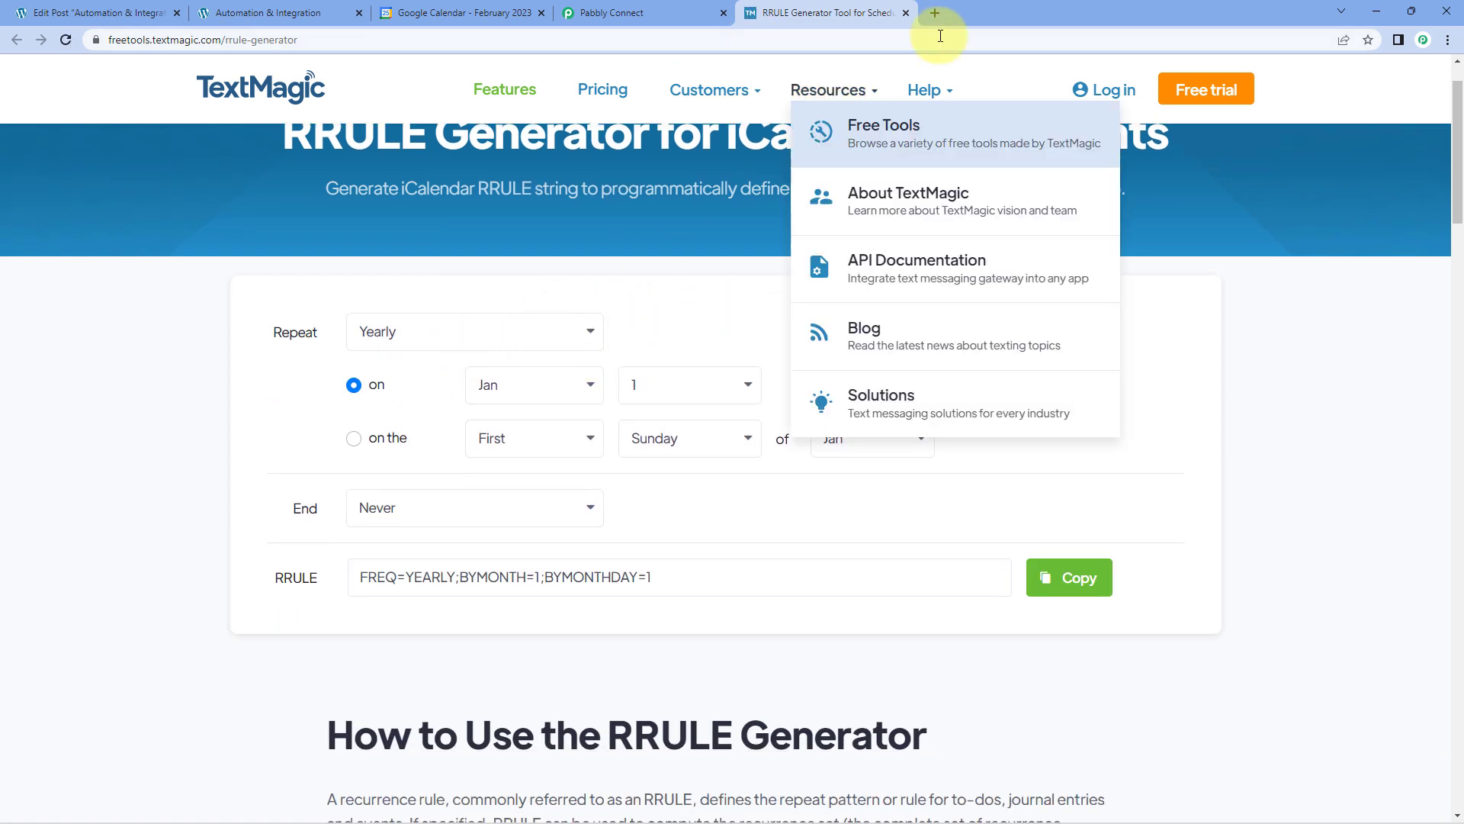
{"action": "left_click", "coordinate": [906, 13]}
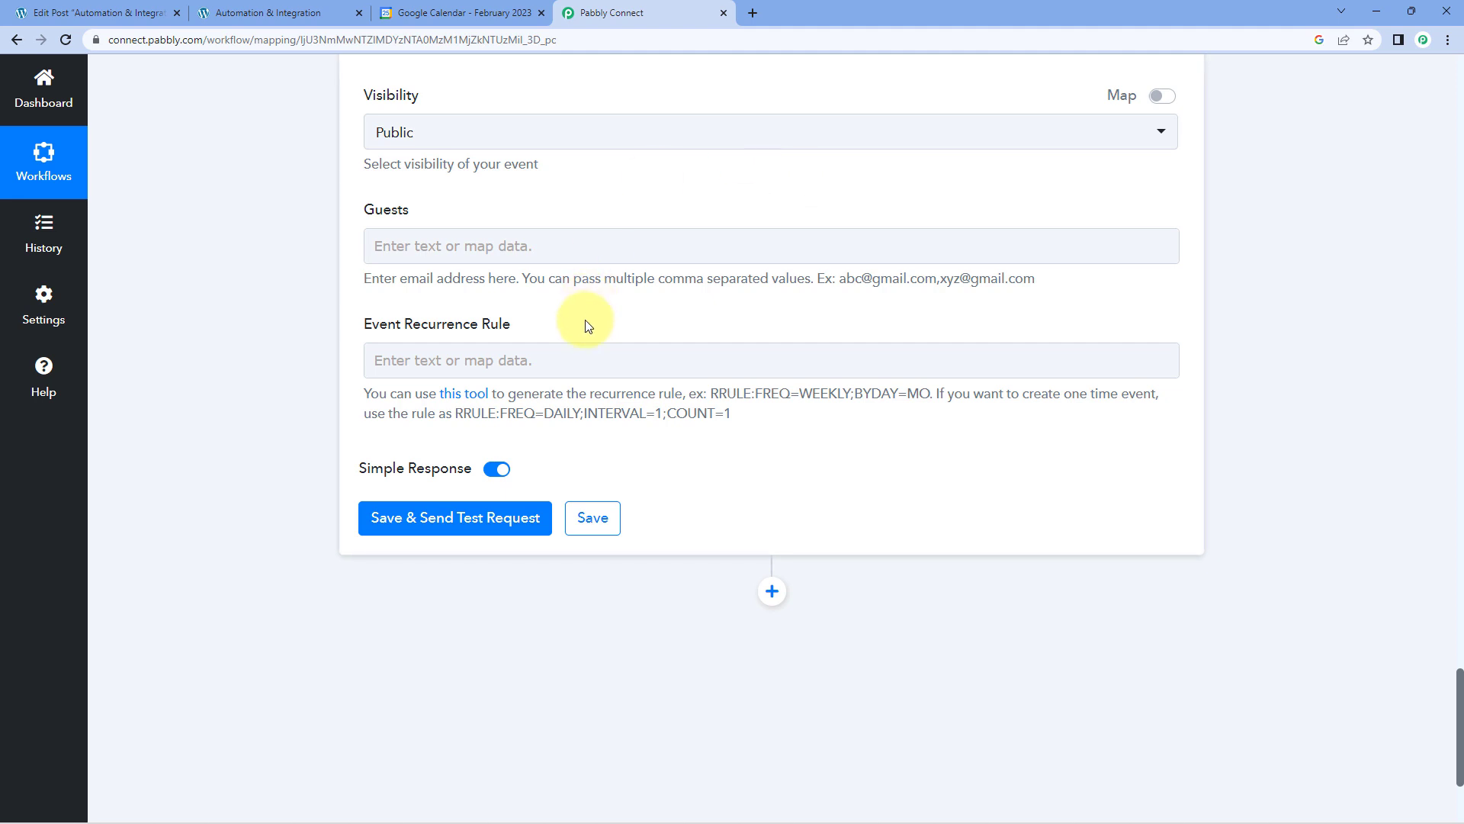
Copy the suggested one-time rule RRULE:FREQ=DAILY;INTERVAL=1;COUNT=1 into the Event Recurrence Rule.
{"action": "left_click_drag", "start_coordinate": [736, 421], "coordinate": [461, 427]}
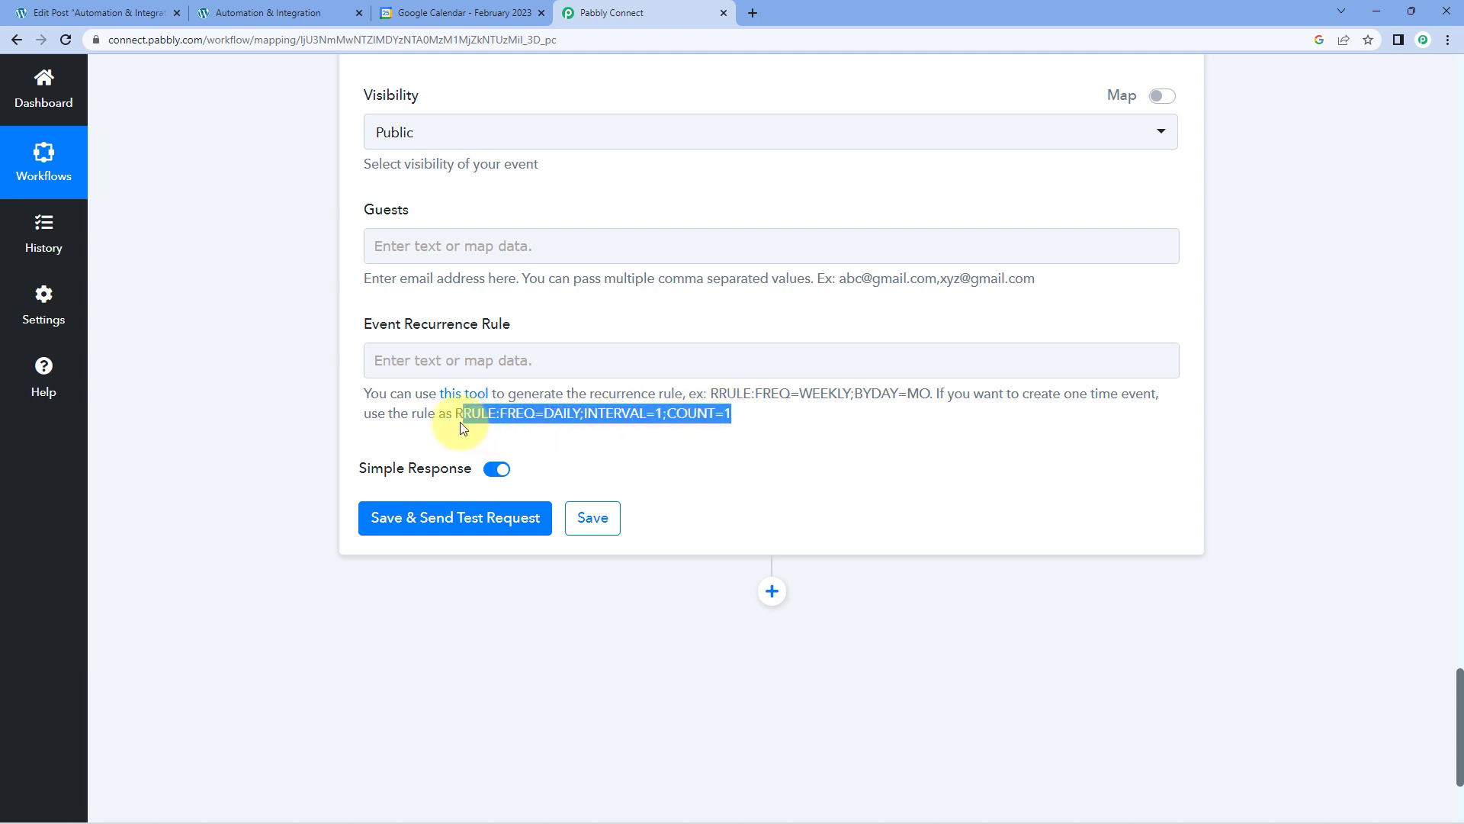
{"action": "right_click", "coordinate": [499, 409]}
{"action": "left_click", "coordinate": [548, 423]}
{"action": "left_click", "coordinate": [470, 359]}
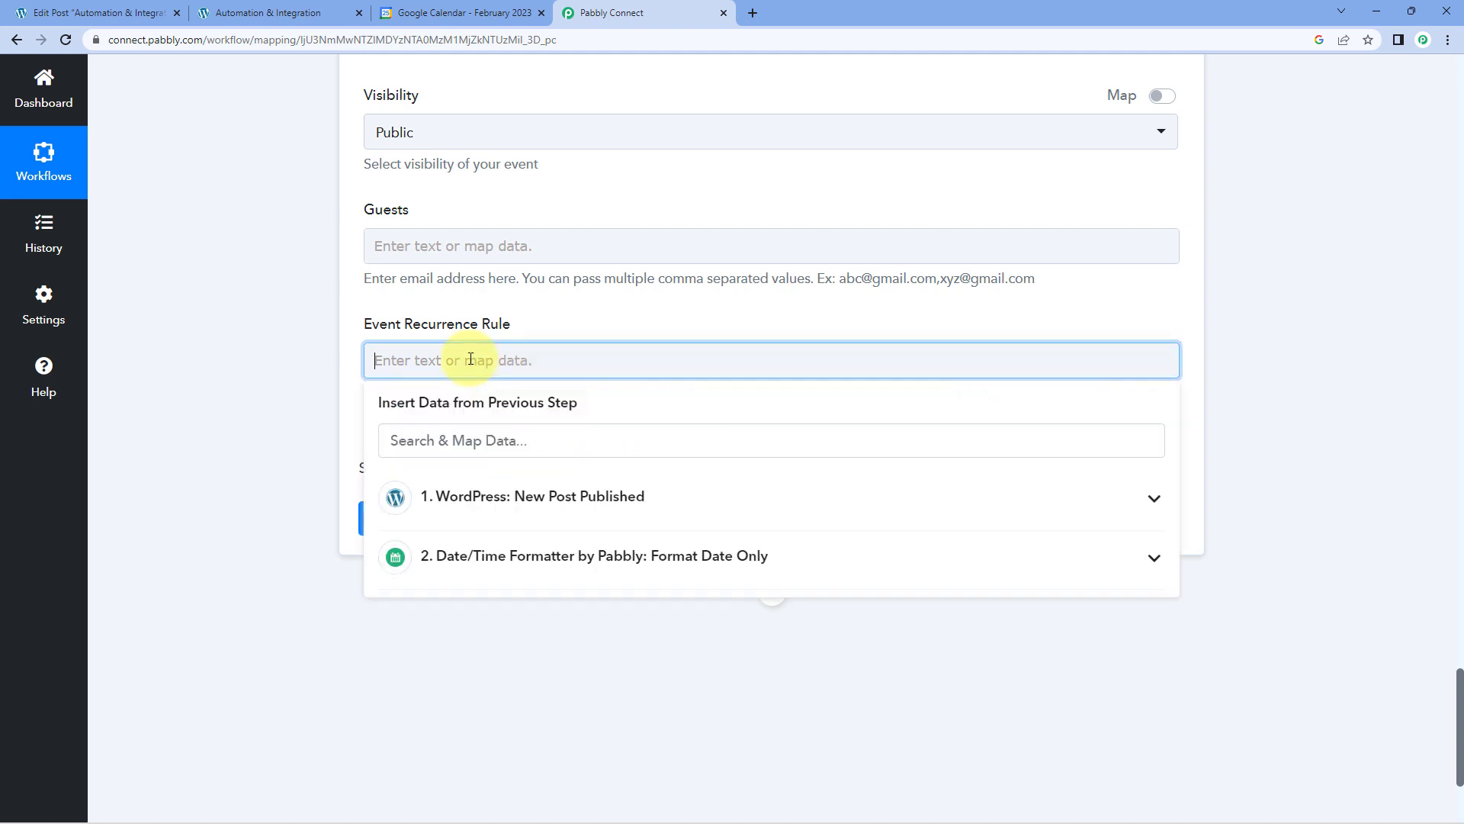
{"action": "right_click", "coordinate": [471, 359]}
{"action": "left_click", "coordinate": [497, 454]}
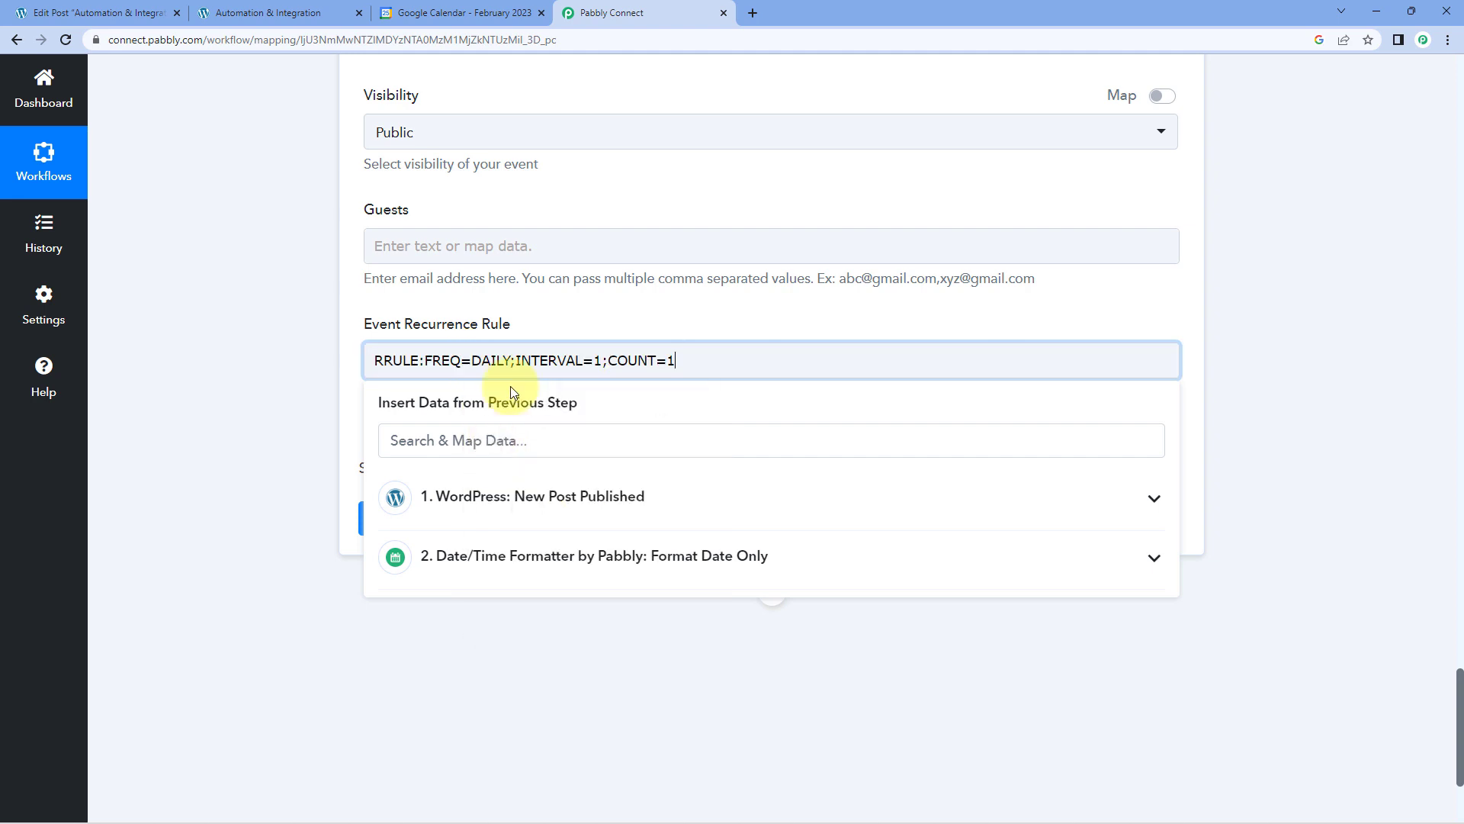
{"action": "left_click", "coordinate": [566, 329]}
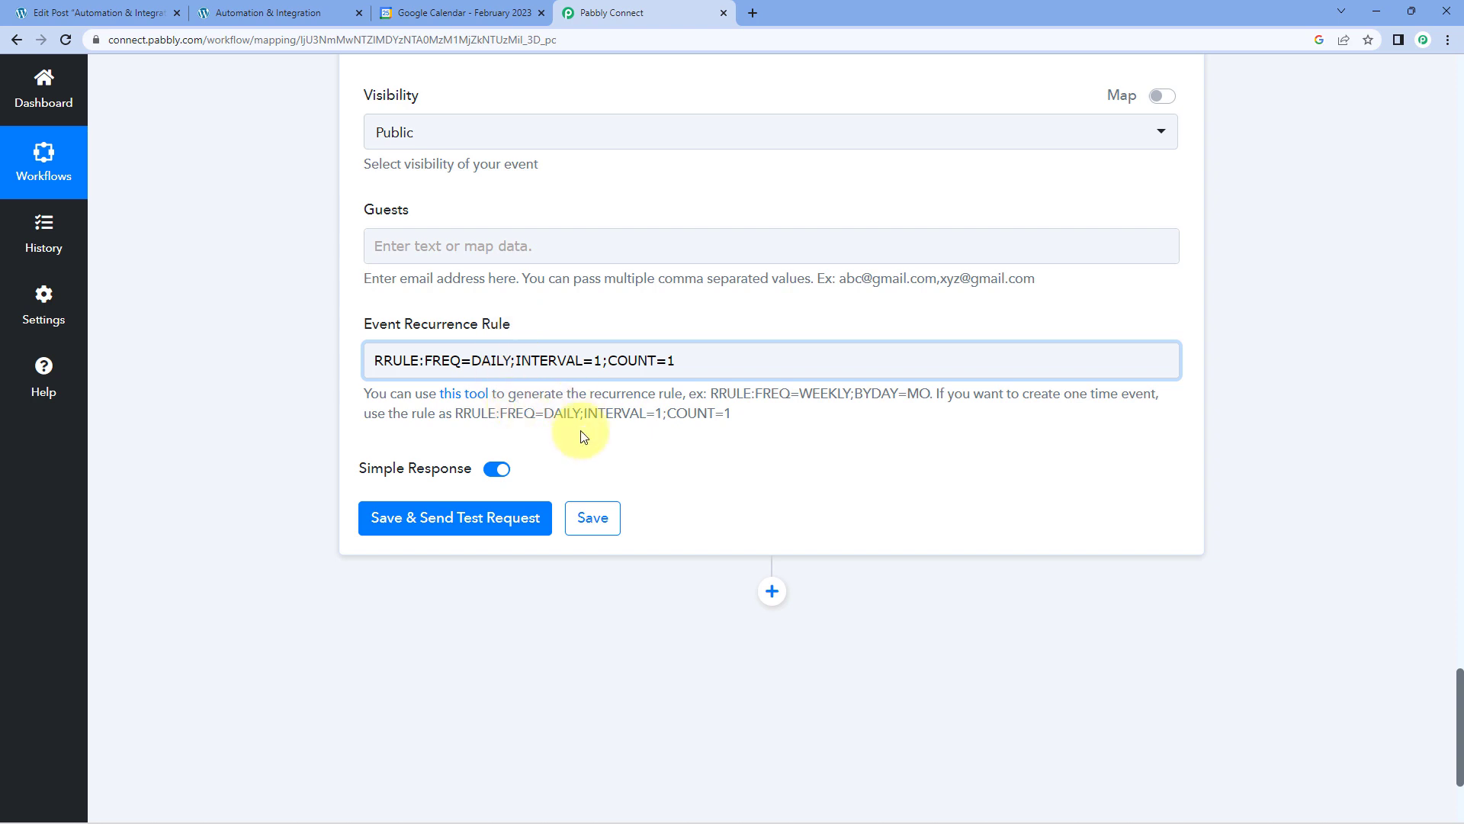
Save the Create an Event action with a test request and review its response and mapped fields.
{"action": "left_click", "coordinate": [480, 517]}
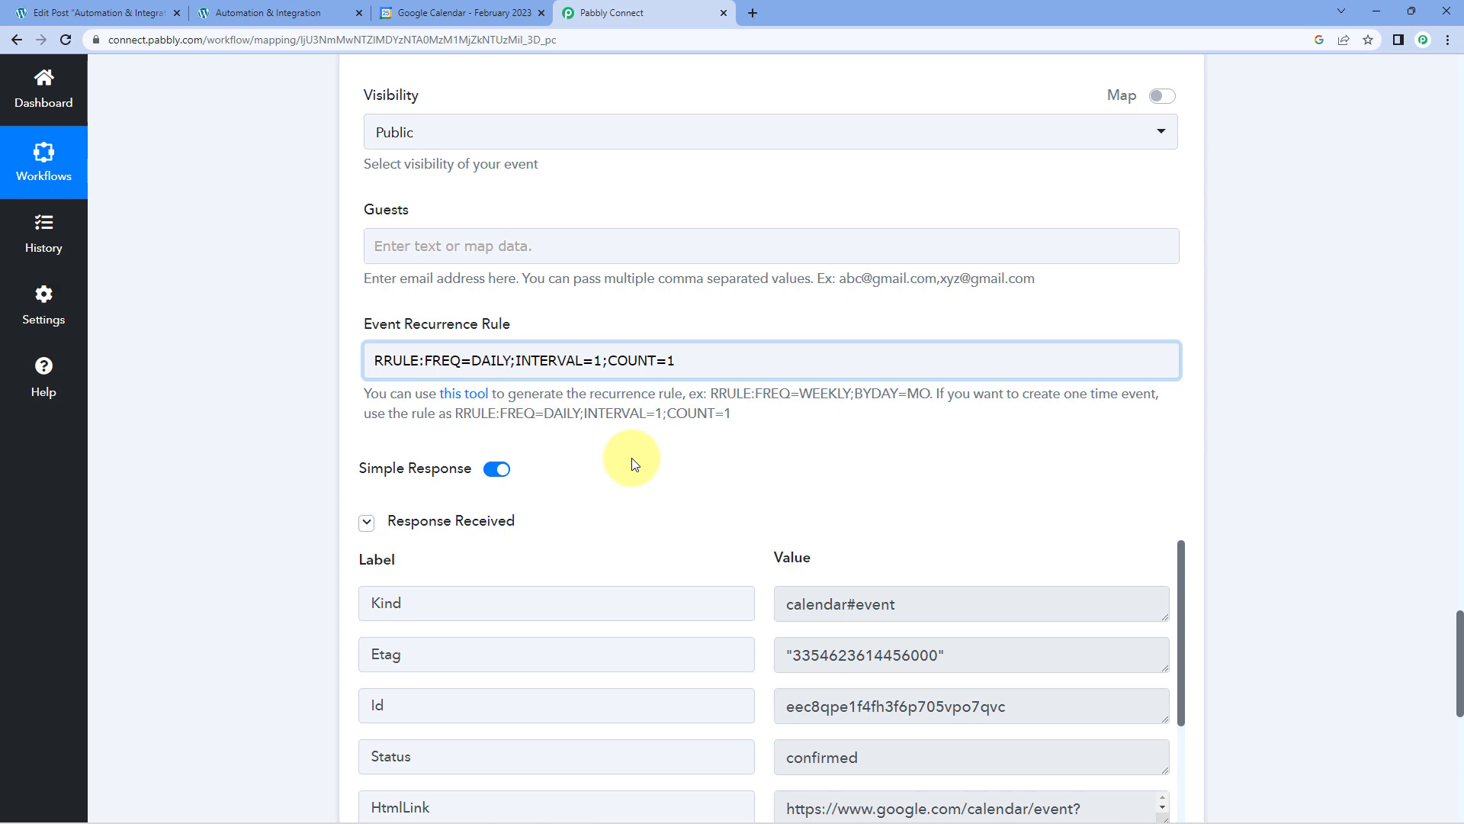
{"action": "scroll", "coordinate": [631, 464], "scroll_direction": "down", "scroll_amount": 3}
{"action": "scroll", "coordinate": [680, 311], "scroll_direction": "up", "scroll_amount": 10}
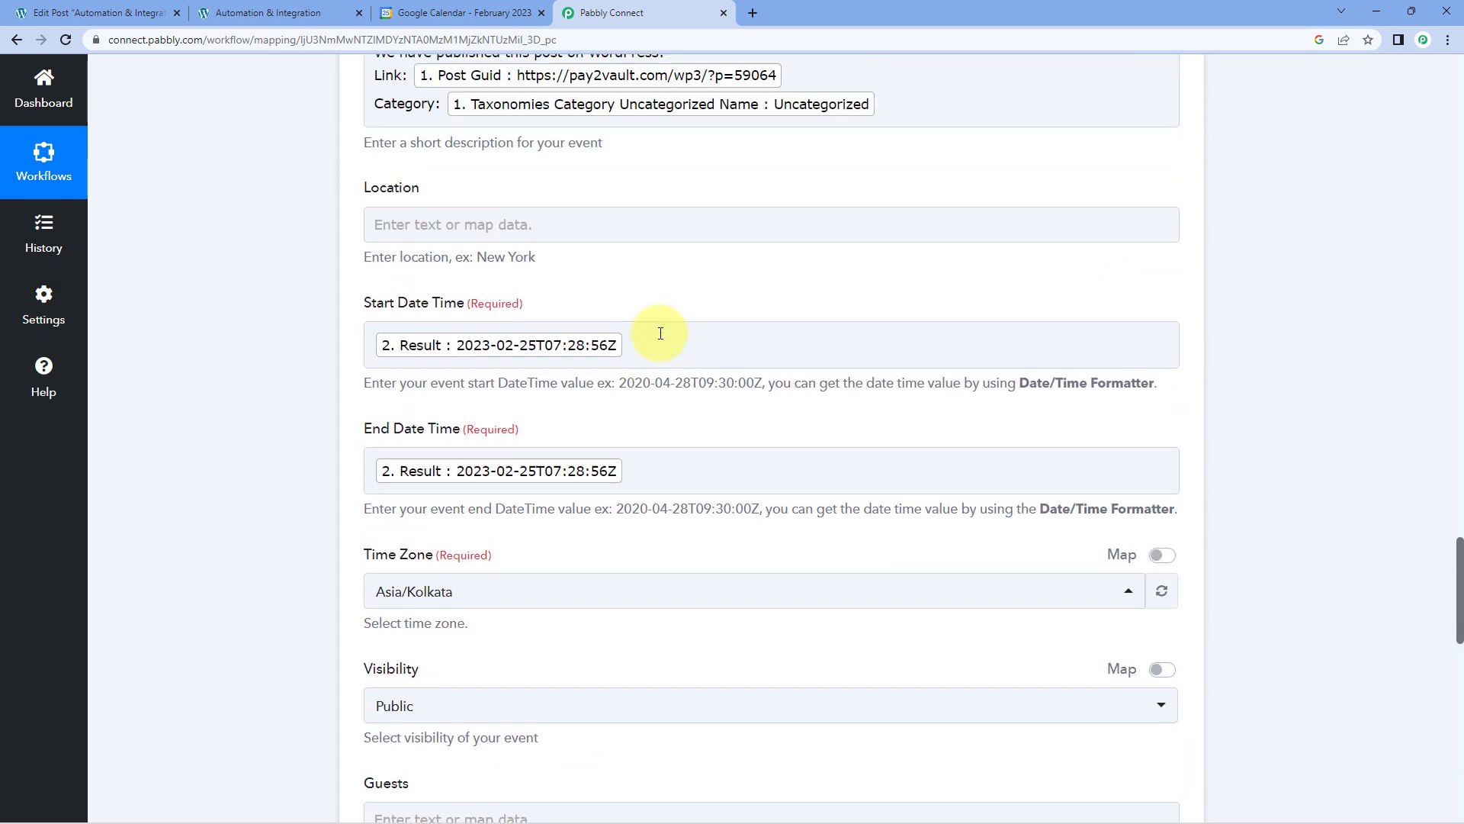
{"action": "scroll", "coordinate": [660, 334], "scroll_direction": "up", "scroll_amount": 5}
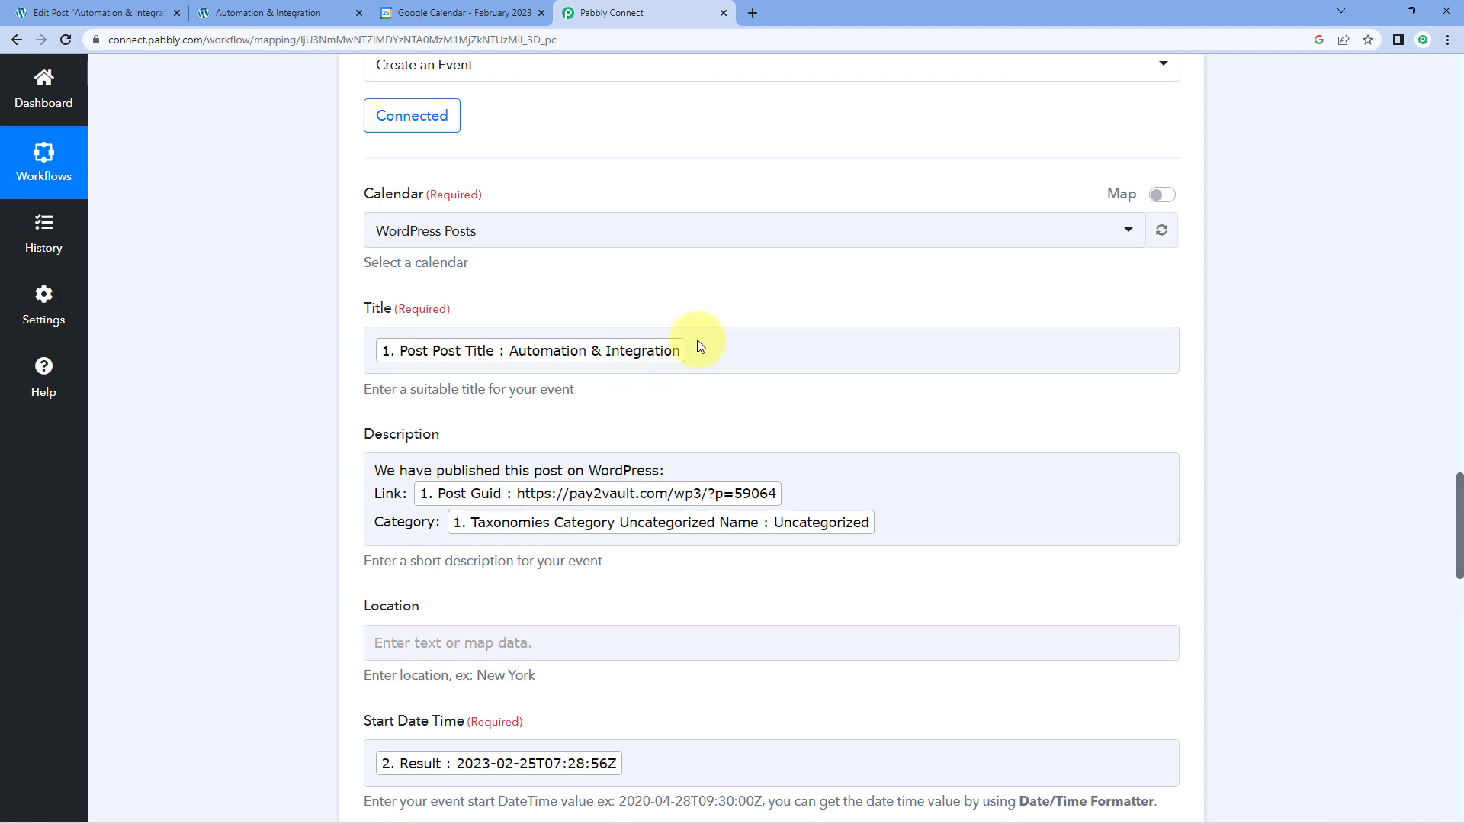
{"action": "scroll", "coordinate": [700, 347], "scroll_direction": "up", "scroll_amount": 3}
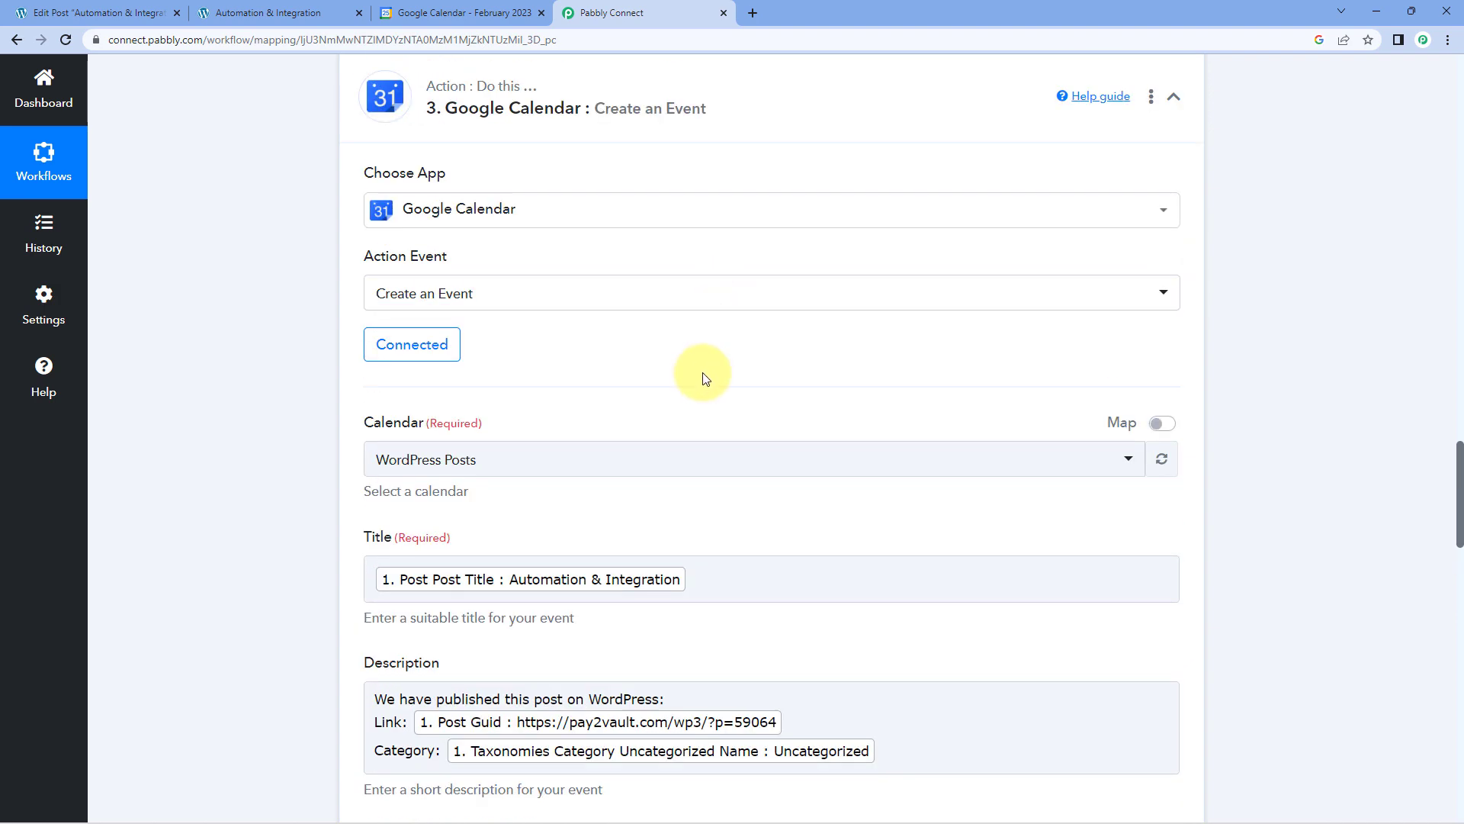
{"action": "scroll", "coordinate": [704, 377], "scroll_direction": "down", "scroll_amount": 3}
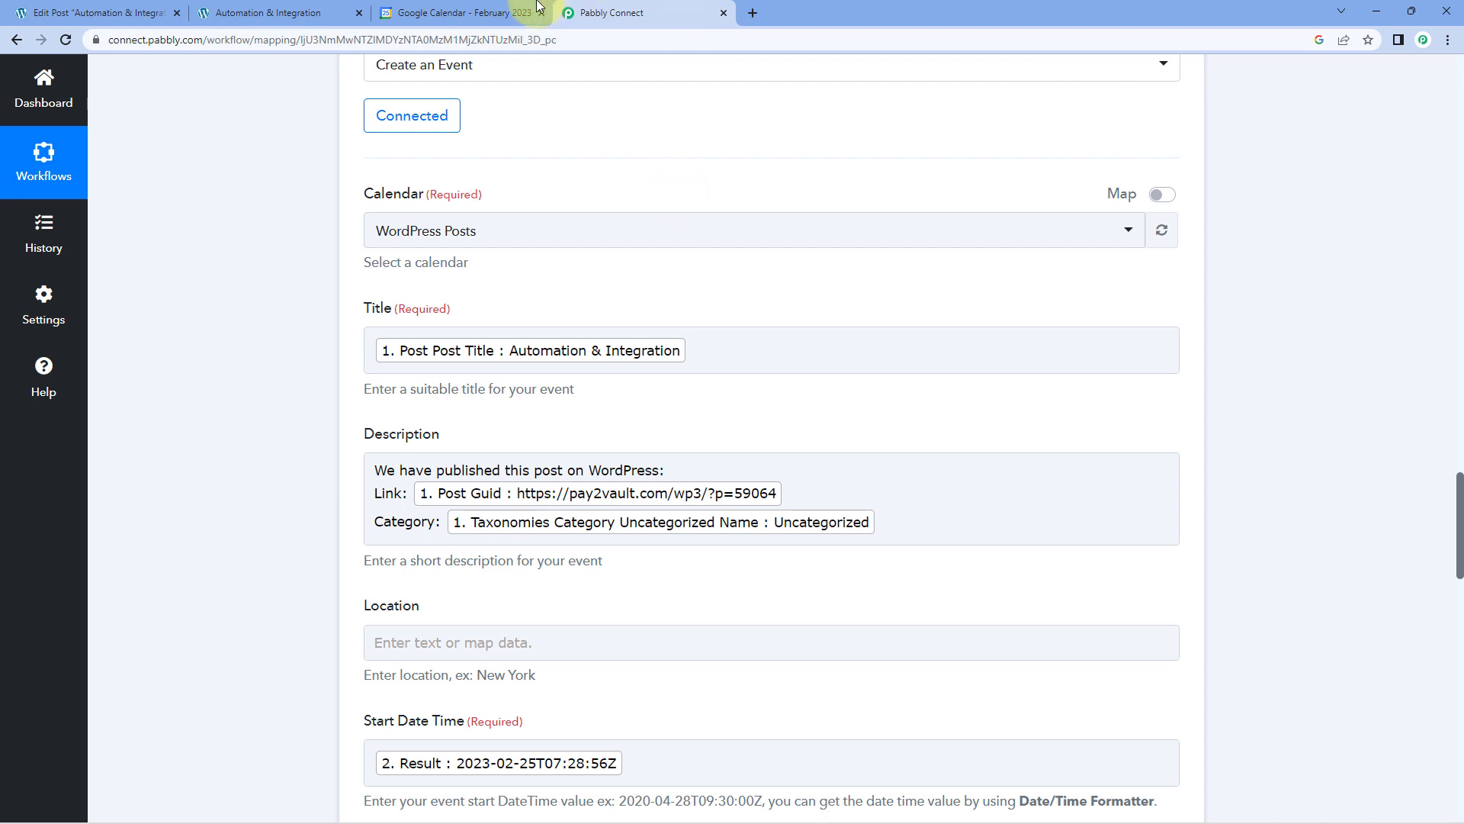
Switch to Google Calendar and examine the title, time and description of the February 25 "Automation & Integration" event.
{"action": "left_click", "coordinate": [495, 12]}
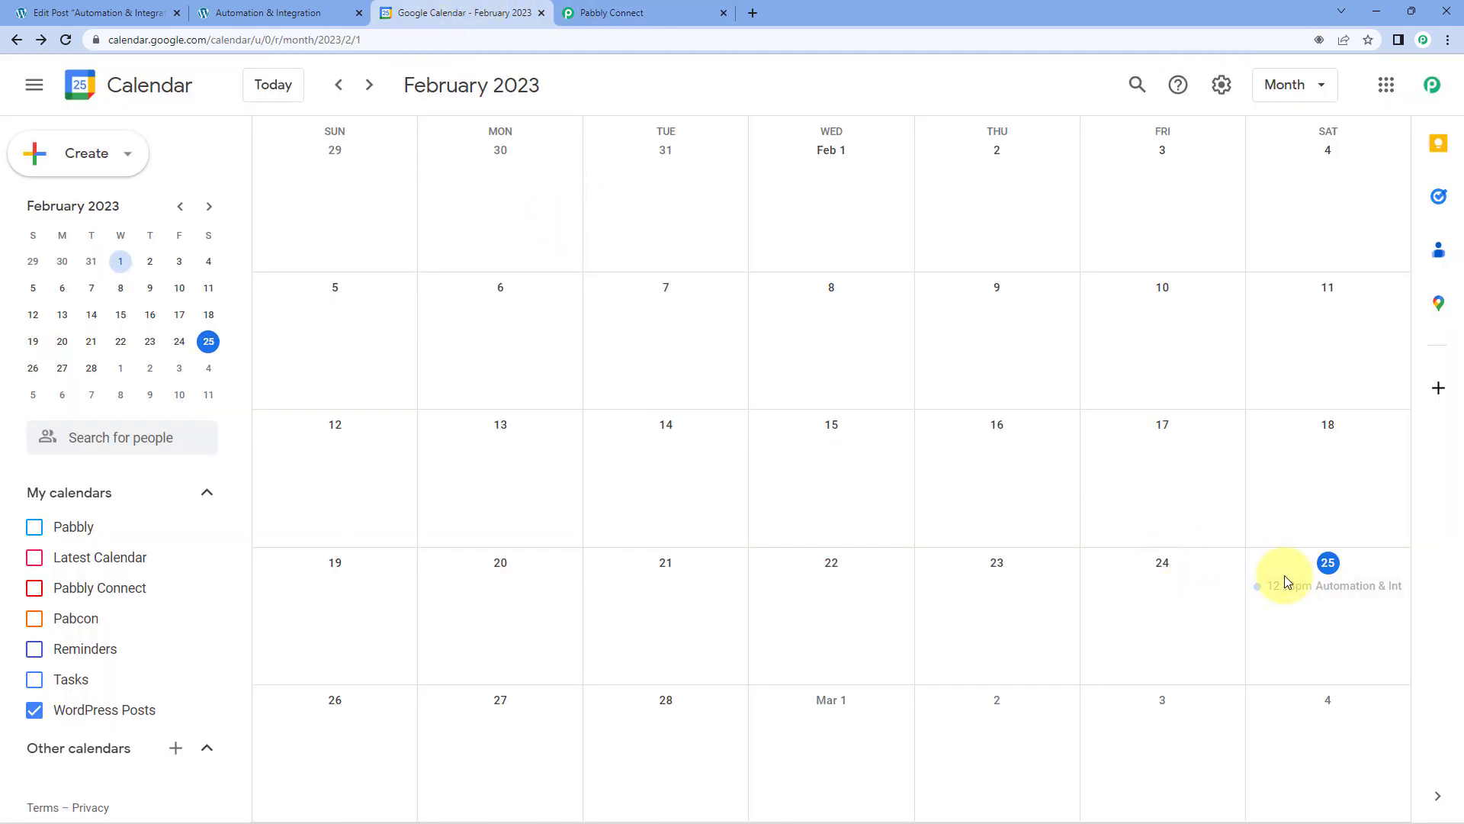
{"action": "left_click", "coordinate": [1312, 587]}
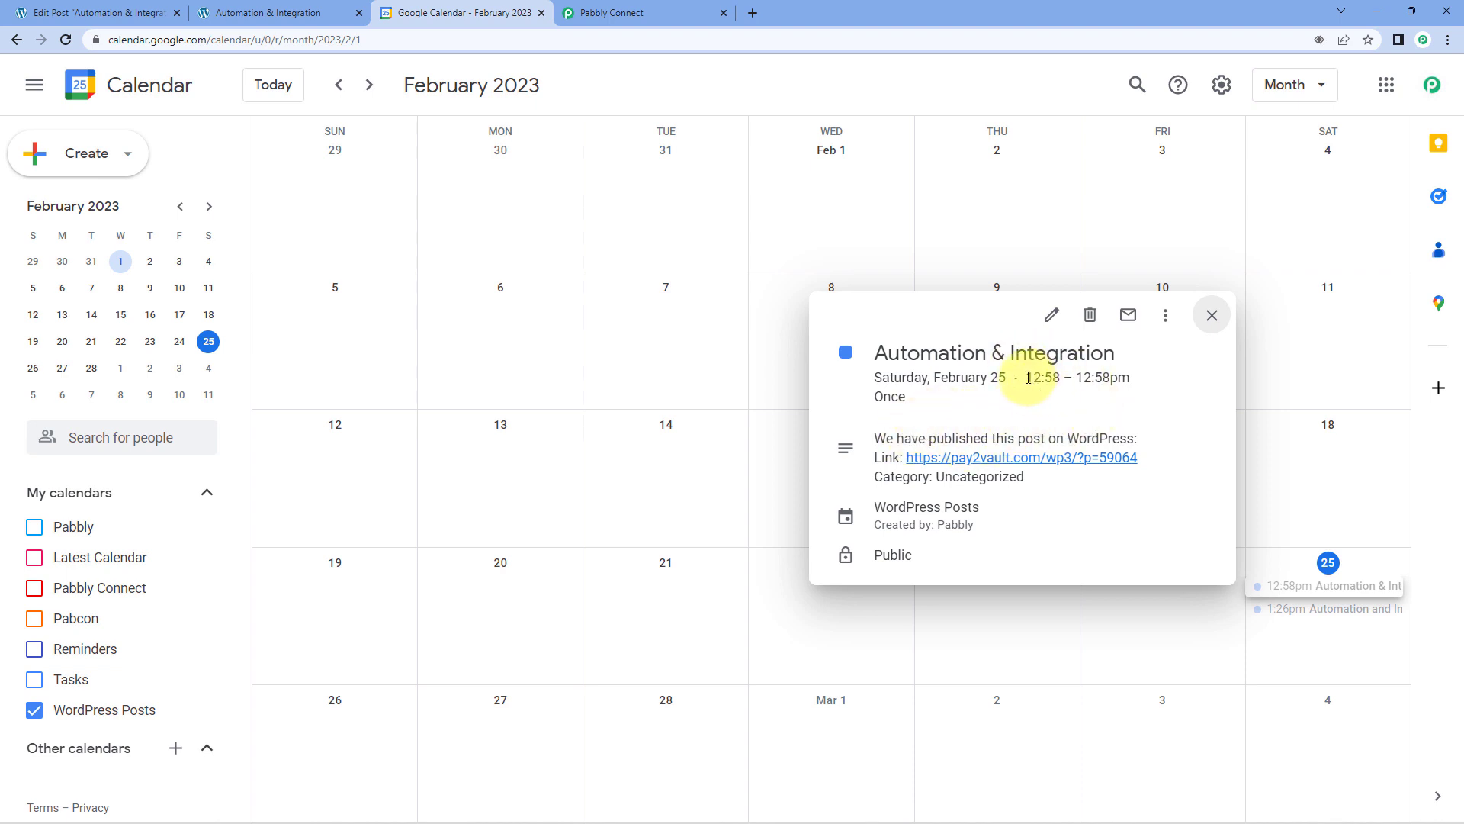
{"action": "left_click_drag", "start_coordinate": [1028, 377], "coordinate": [1126, 387]}
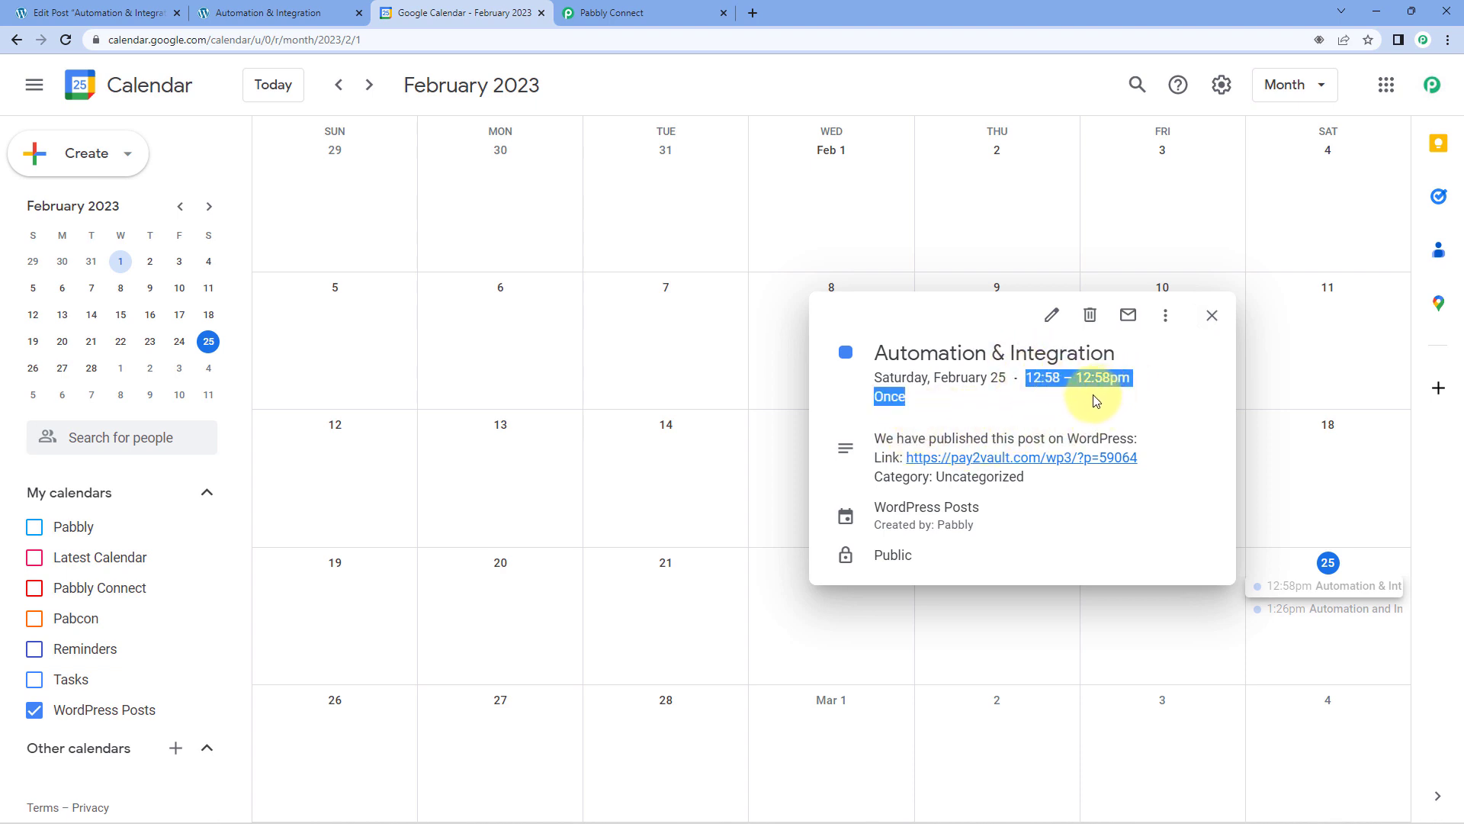
{"action": "left_click", "coordinate": [1032, 425]}
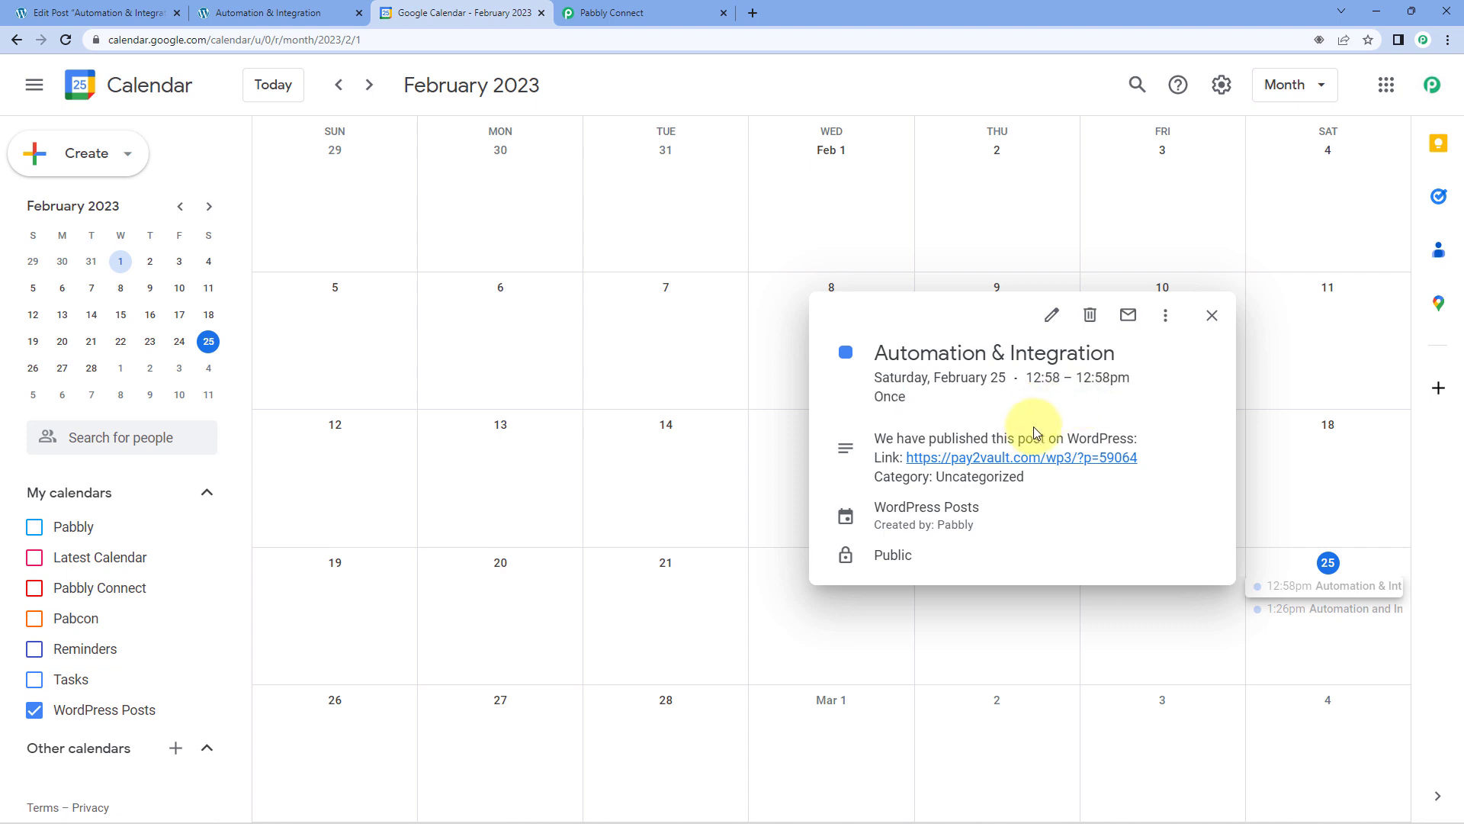
{"action": "left_click_drag", "start_coordinate": [869, 357], "coordinate": [1118, 362]}
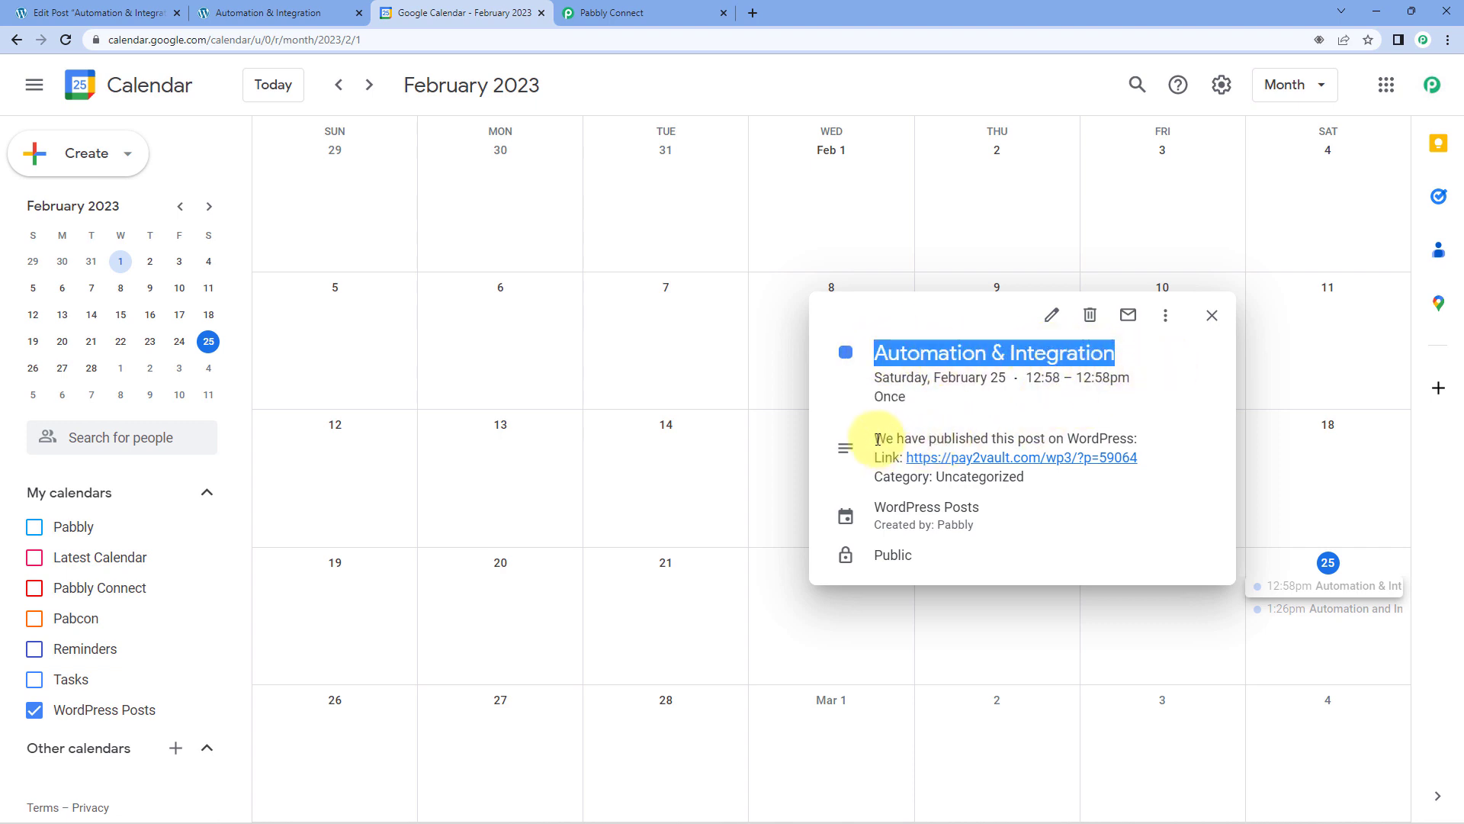
{"action": "left_click_drag", "start_coordinate": [873, 439], "coordinate": [1028, 478]}
{"action": "left_click", "coordinate": [1029, 479]}
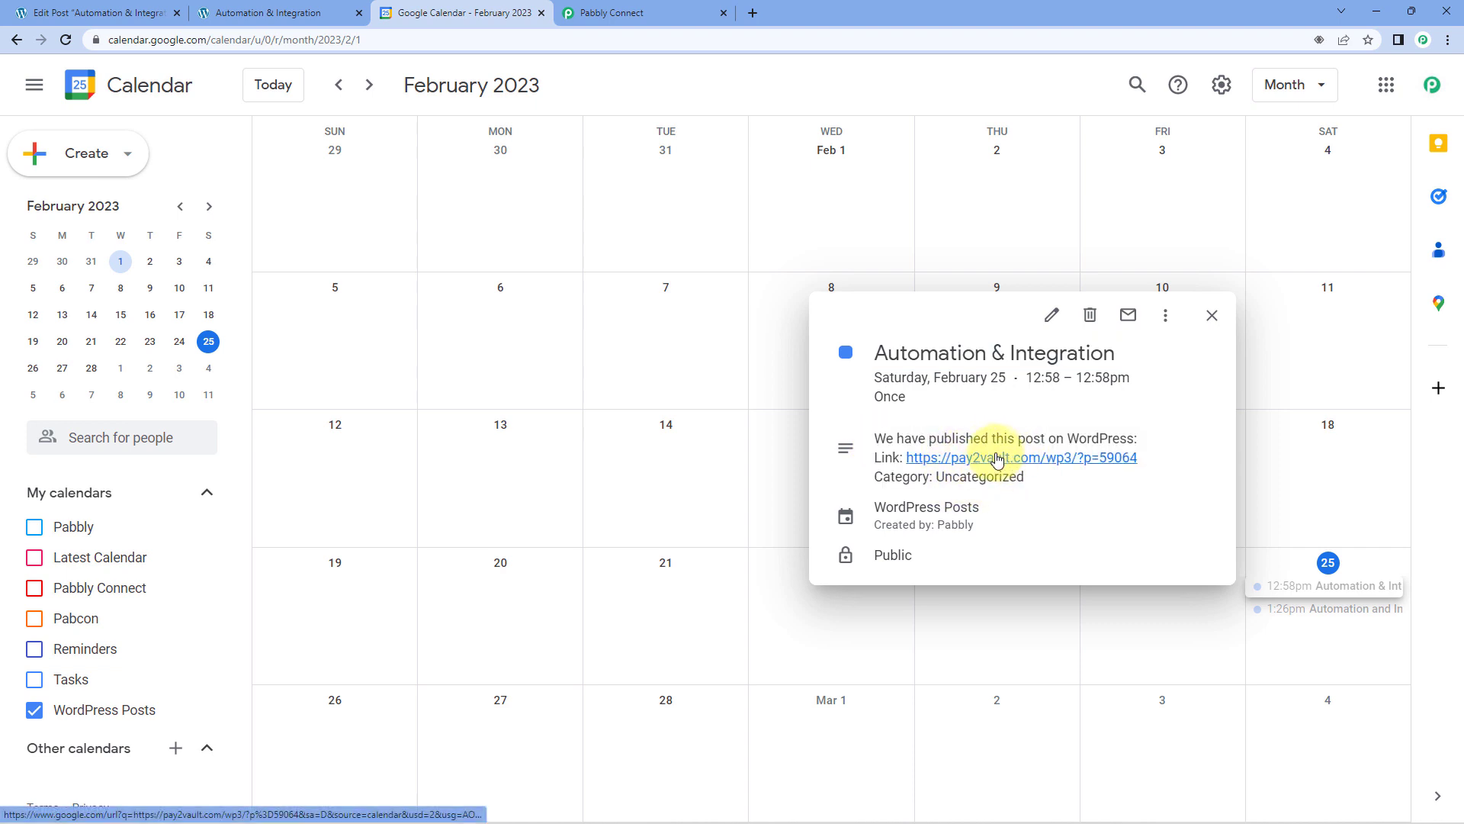
Follow the post link in the event description, look over the published WordPress post and close it.
{"action": "left_click", "coordinate": [1008, 461]}
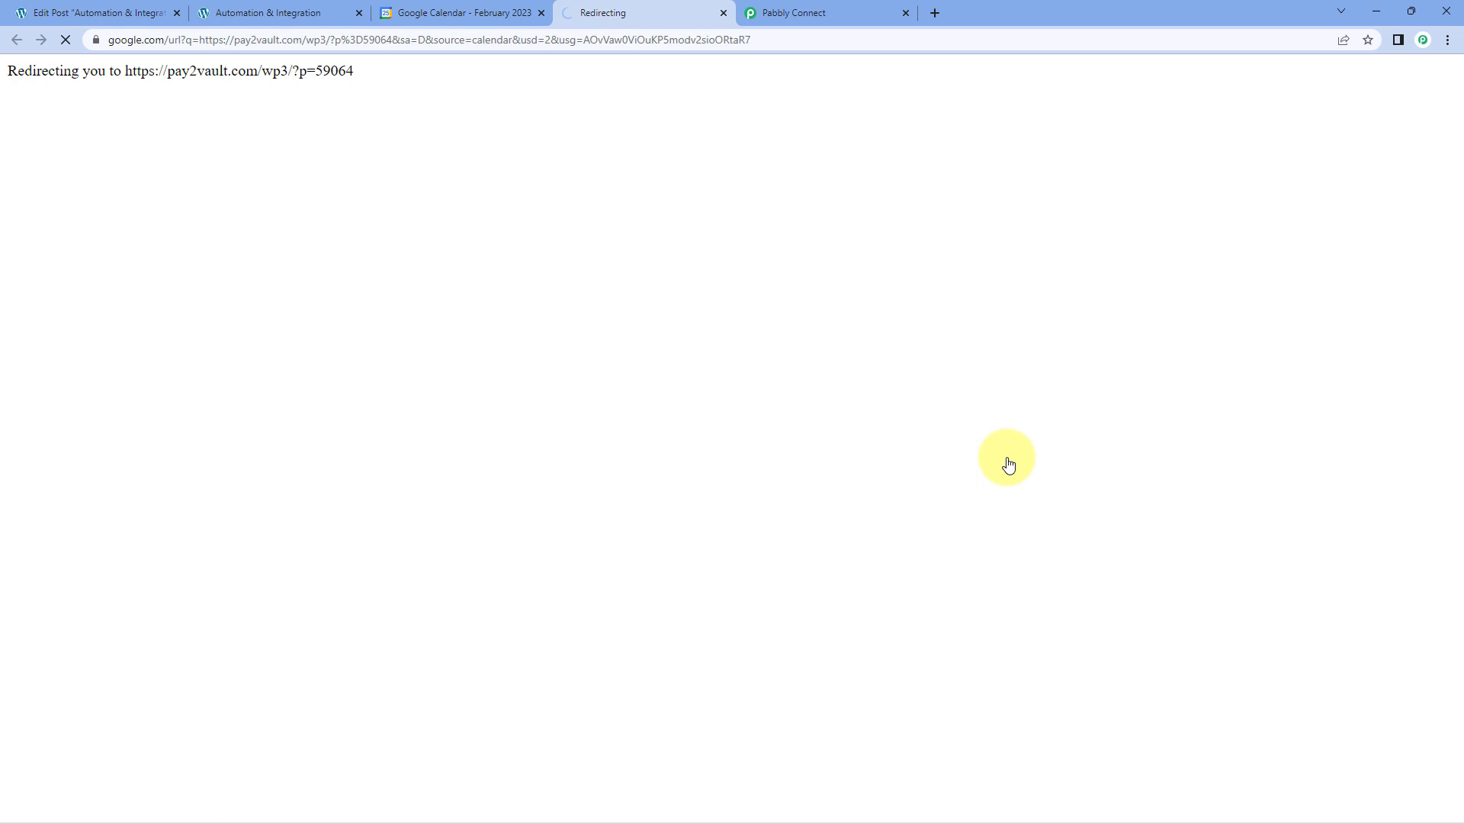
{"action": "left_click", "coordinate": [492, 16]}
{"action": "left_click", "coordinate": [722, 13]}
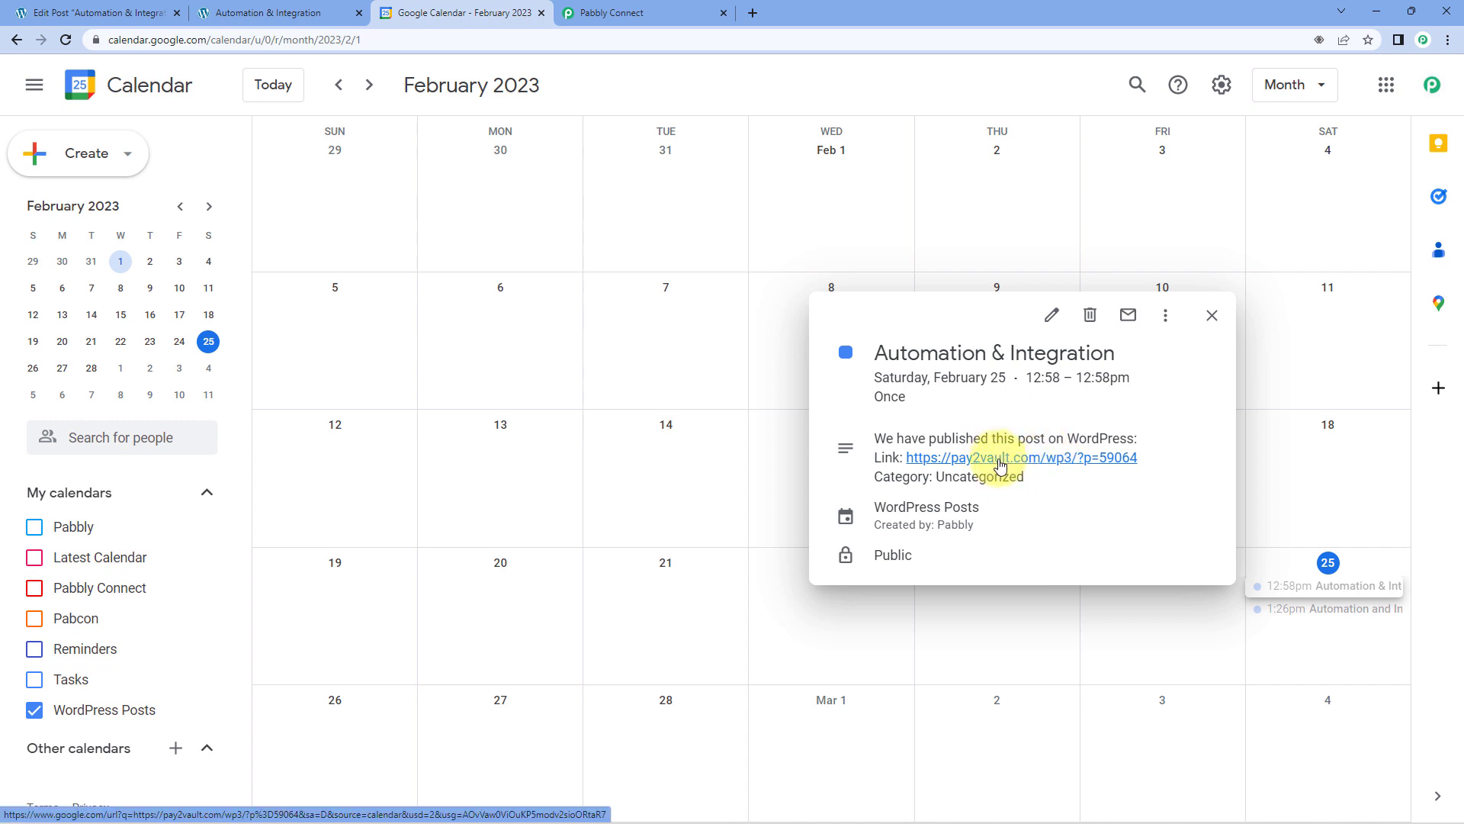
{"action": "left_click", "coordinate": [1002, 465]}
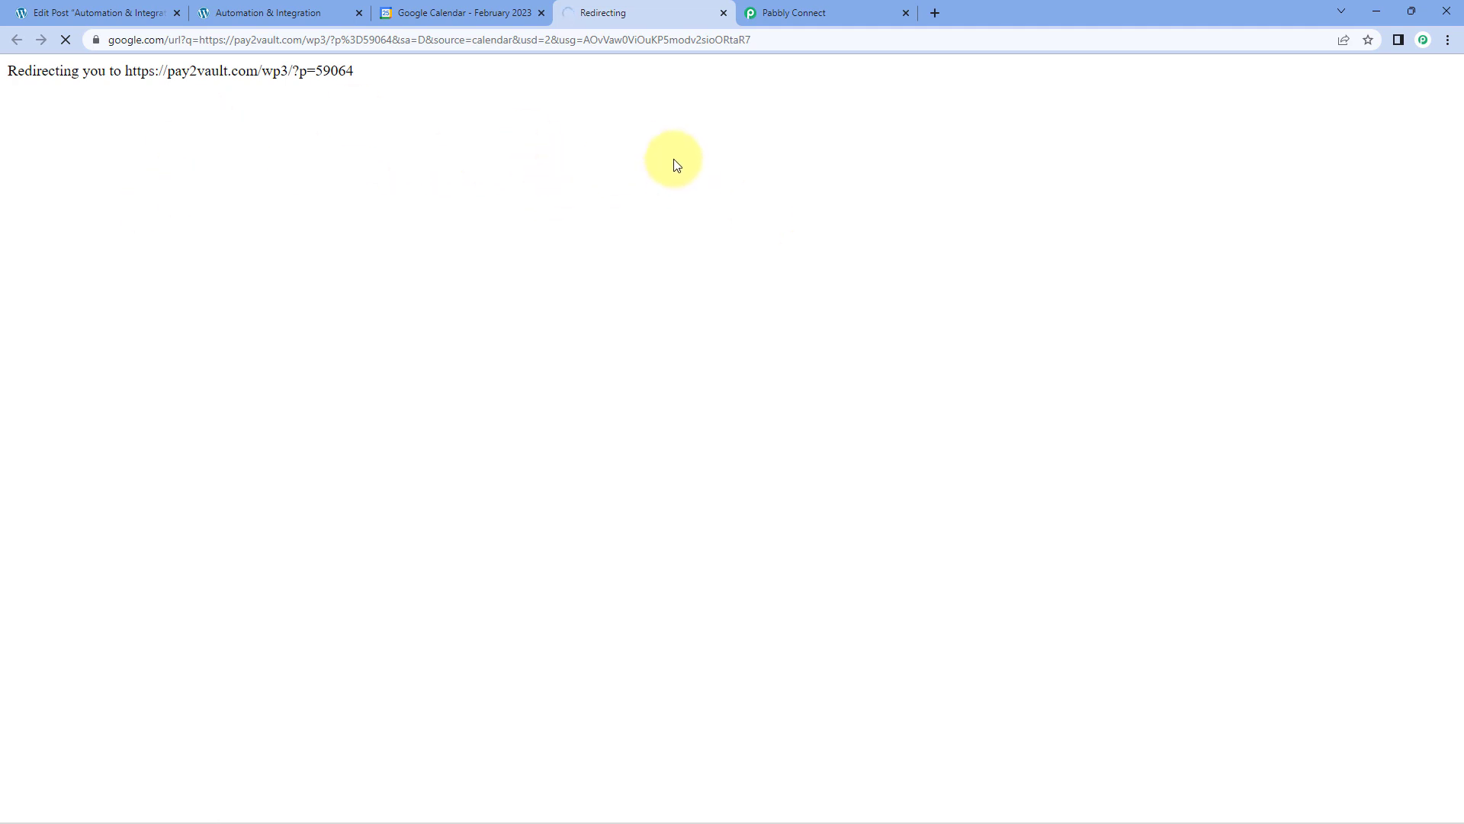
{"action": "scroll", "coordinate": [865, 251], "scroll_direction": "down", "scroll_amount": 3}
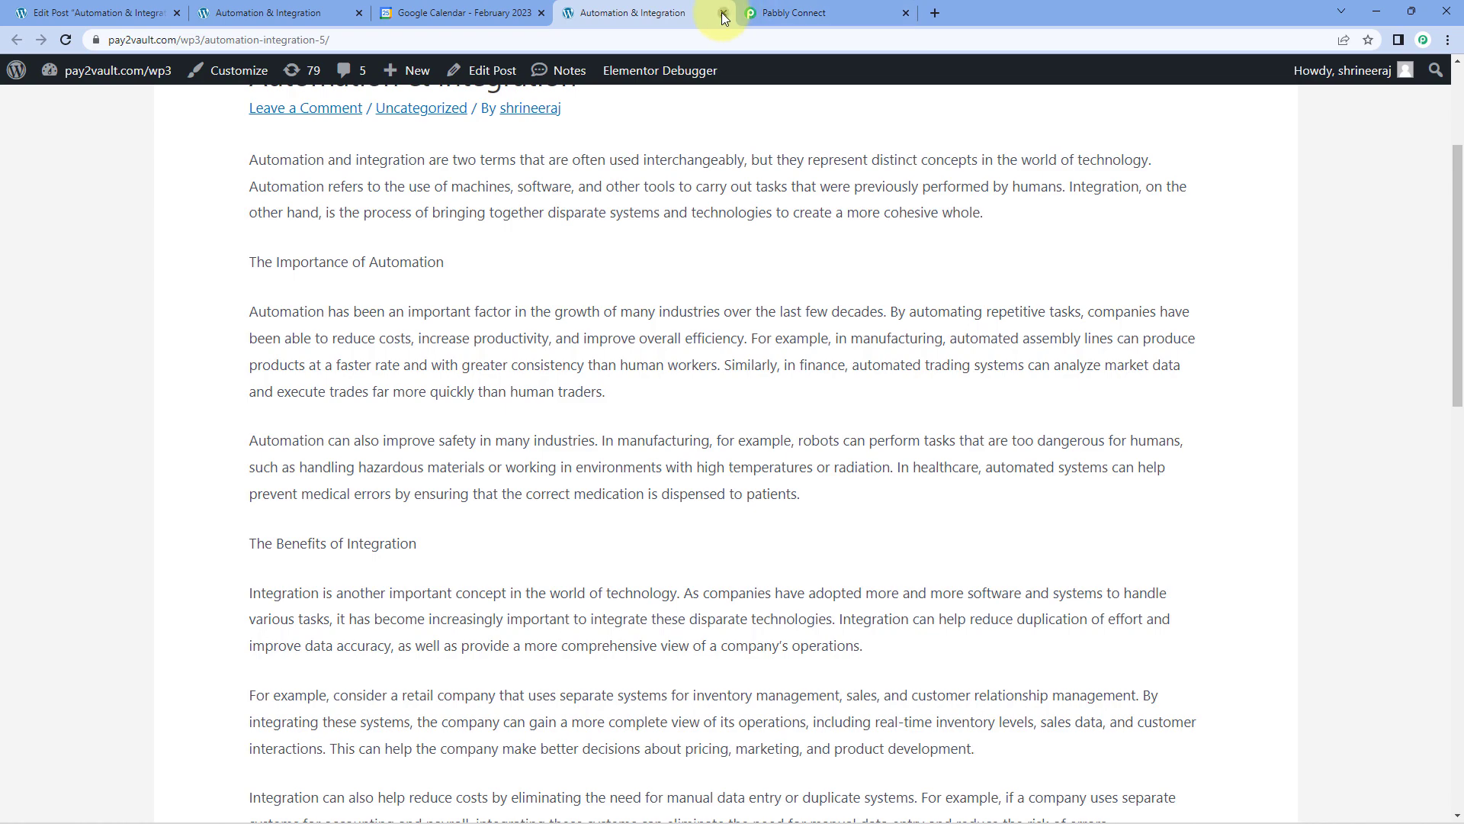
{"action": "left_click", "coordinate": [721, 12]}
Return to the WordPress to Google Calendar workflow in Pabbly Connect and collapse its trigger and action steps.
{"action": "left_click", "coordinate": [658, 6]}
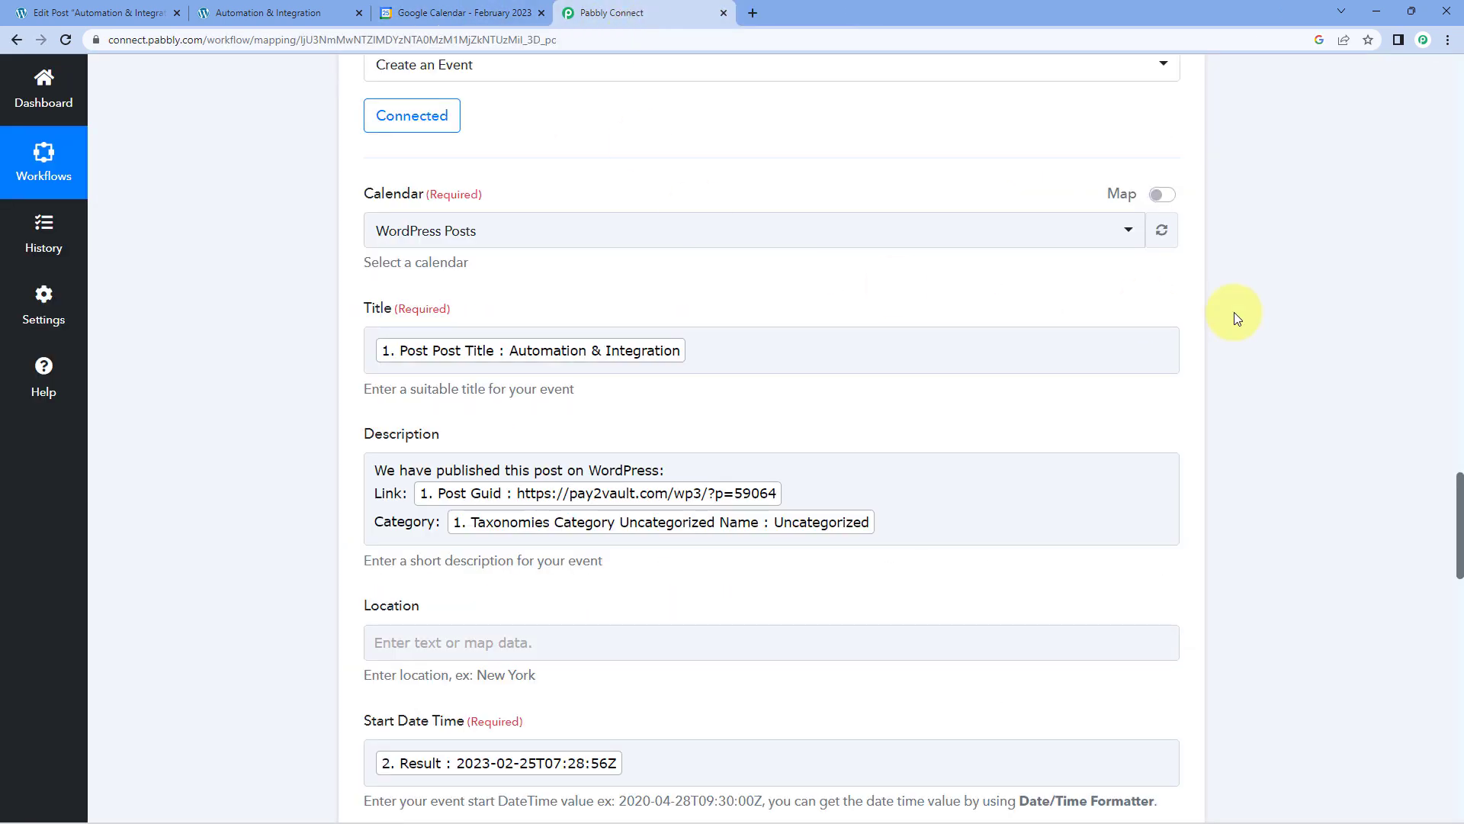
{"action": "scroll", "coordinate": [1235, 317], "scroll_direction": "up", "scroll_amount": 12}
{"action": "scroll", "coordinate": [1136, 424], "scroll_direction": "up", "scroll_amount": 15}
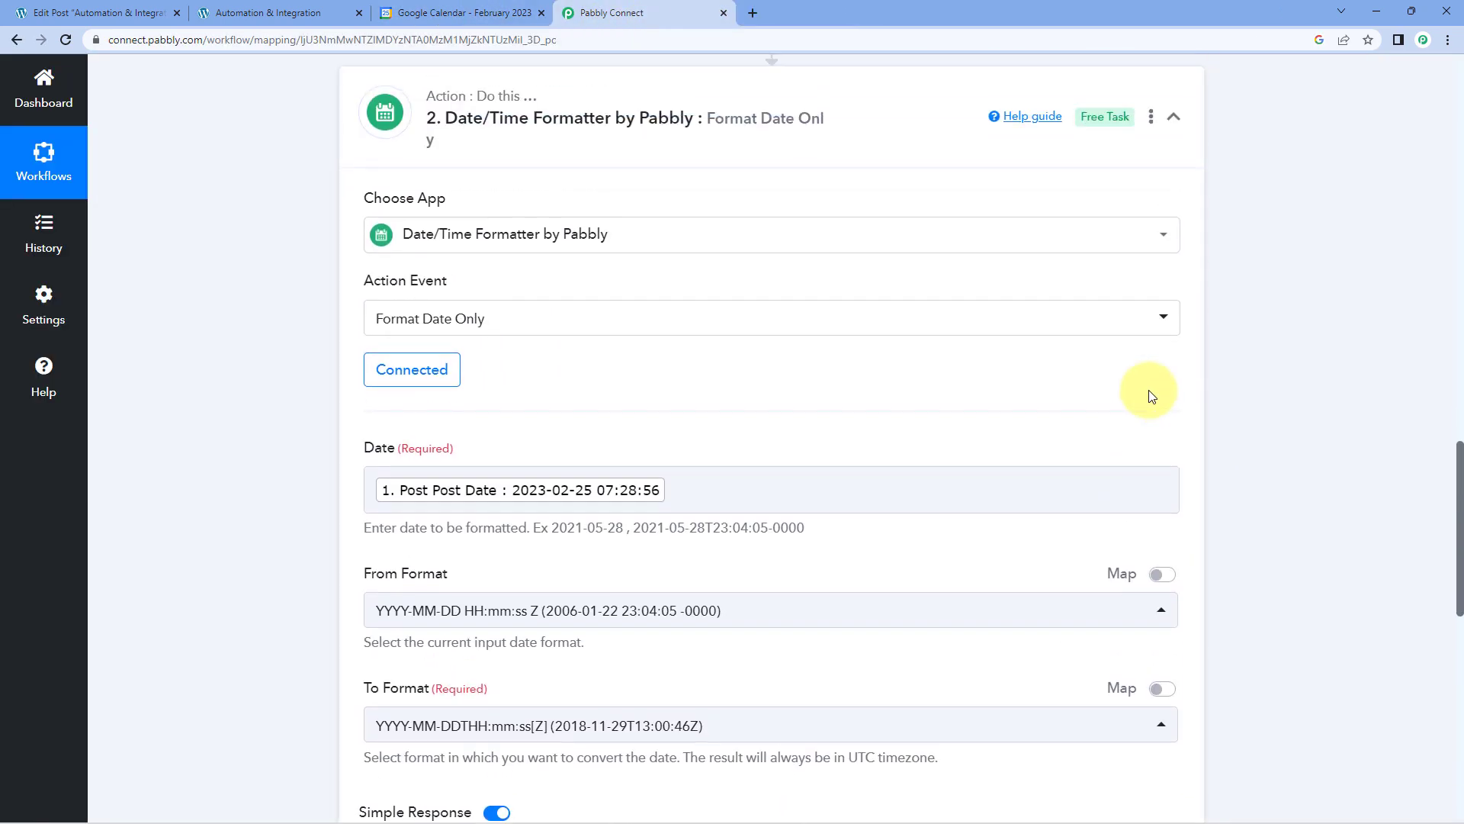
{"action": "scroll", "coordinate": [1232, 375], "scroll_direction": "up", "scroll_amount": 5}
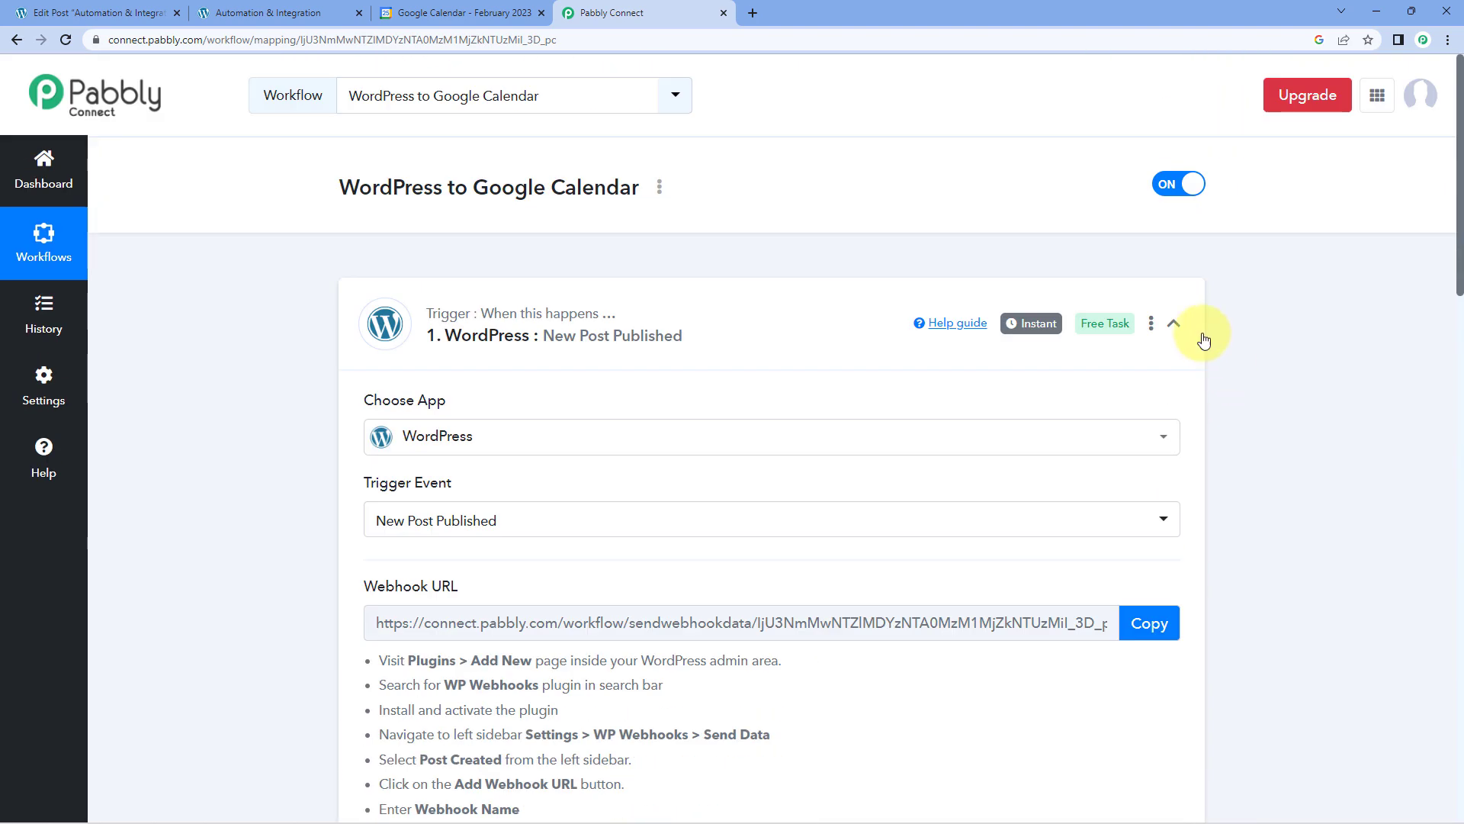
{"action": "left_click", "coordinate": [1174, 328]}
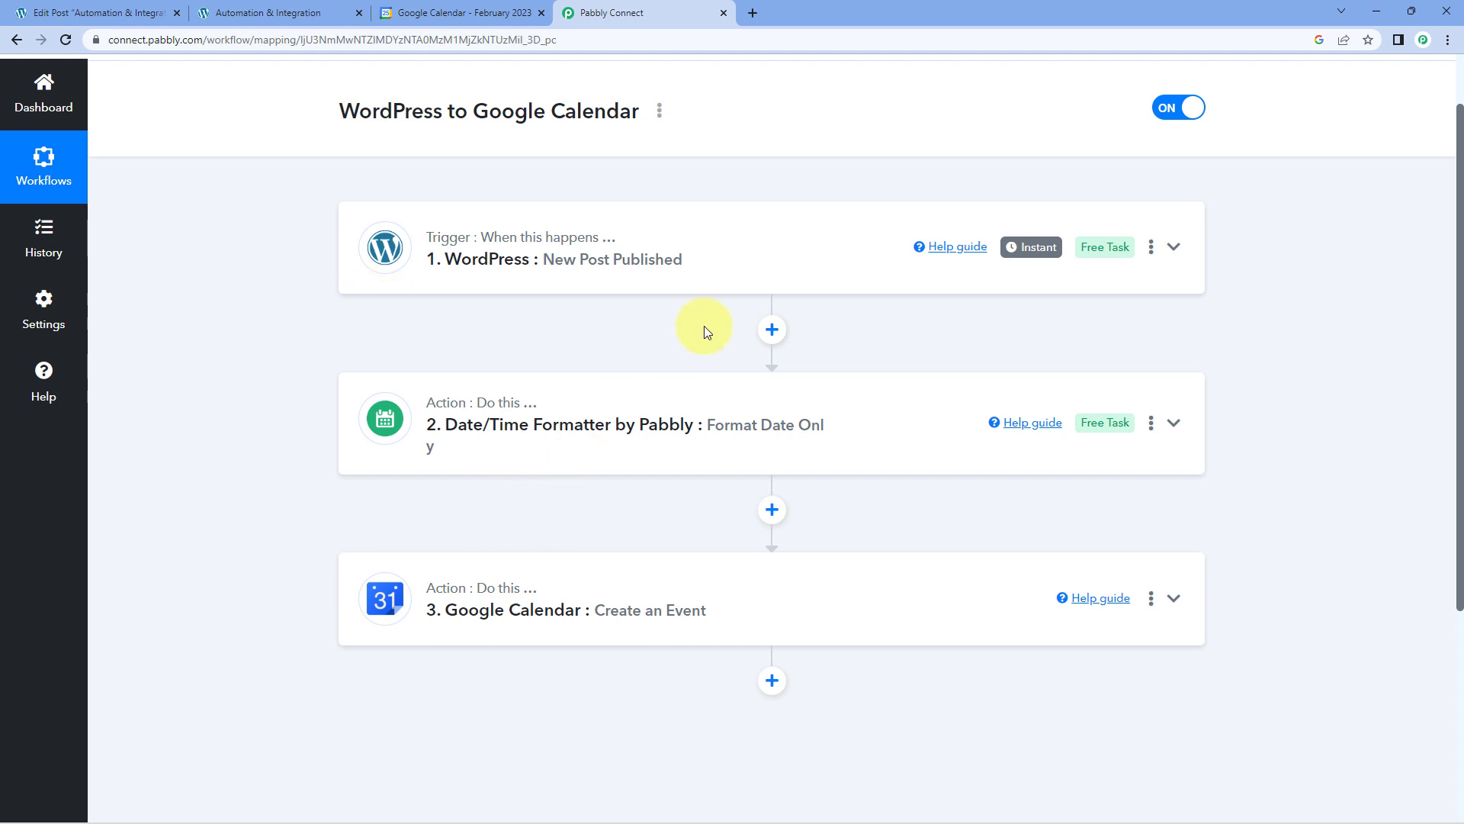
{"action": "scroll", "coordinate": [792, 236], "scroll_direction": "up", "scroll_amount": 1}
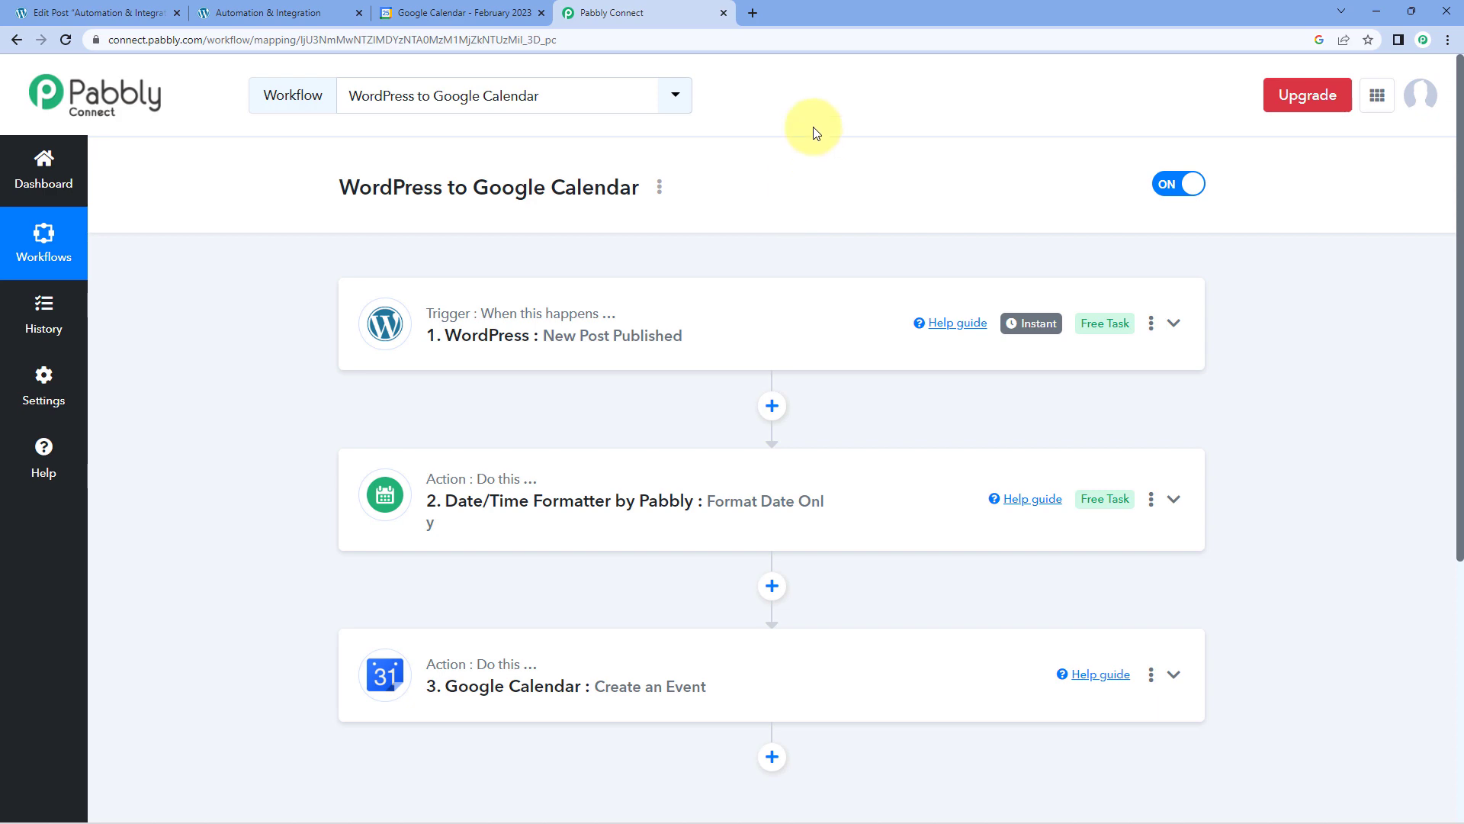
Switch to the WordPress post editor and start a new post titled "Real-Time Test".
{"action": "left_click", "coordinate": [134, 8]}
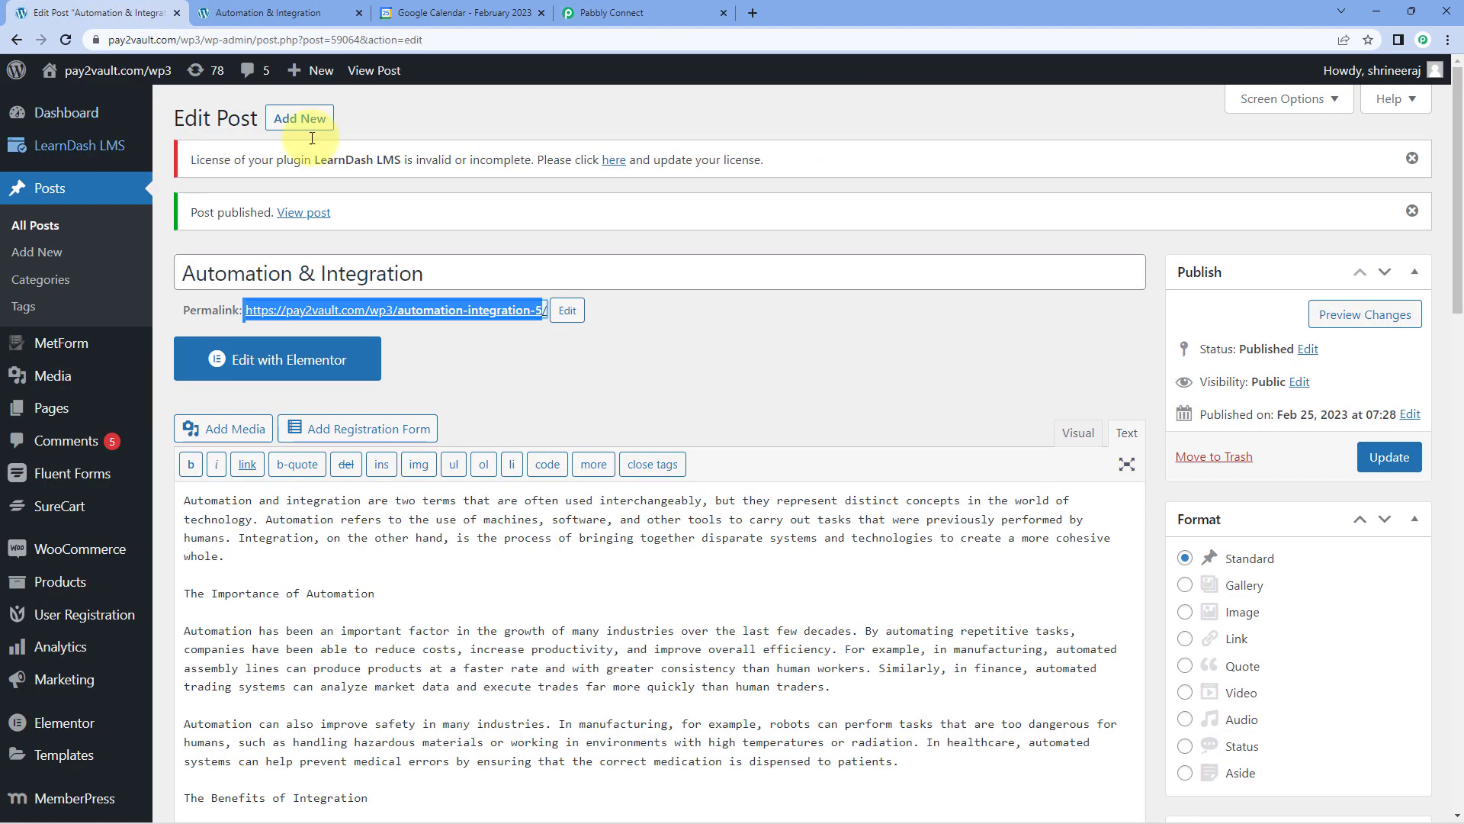
{"action": "left_click", "coordinate": [291, 120]}
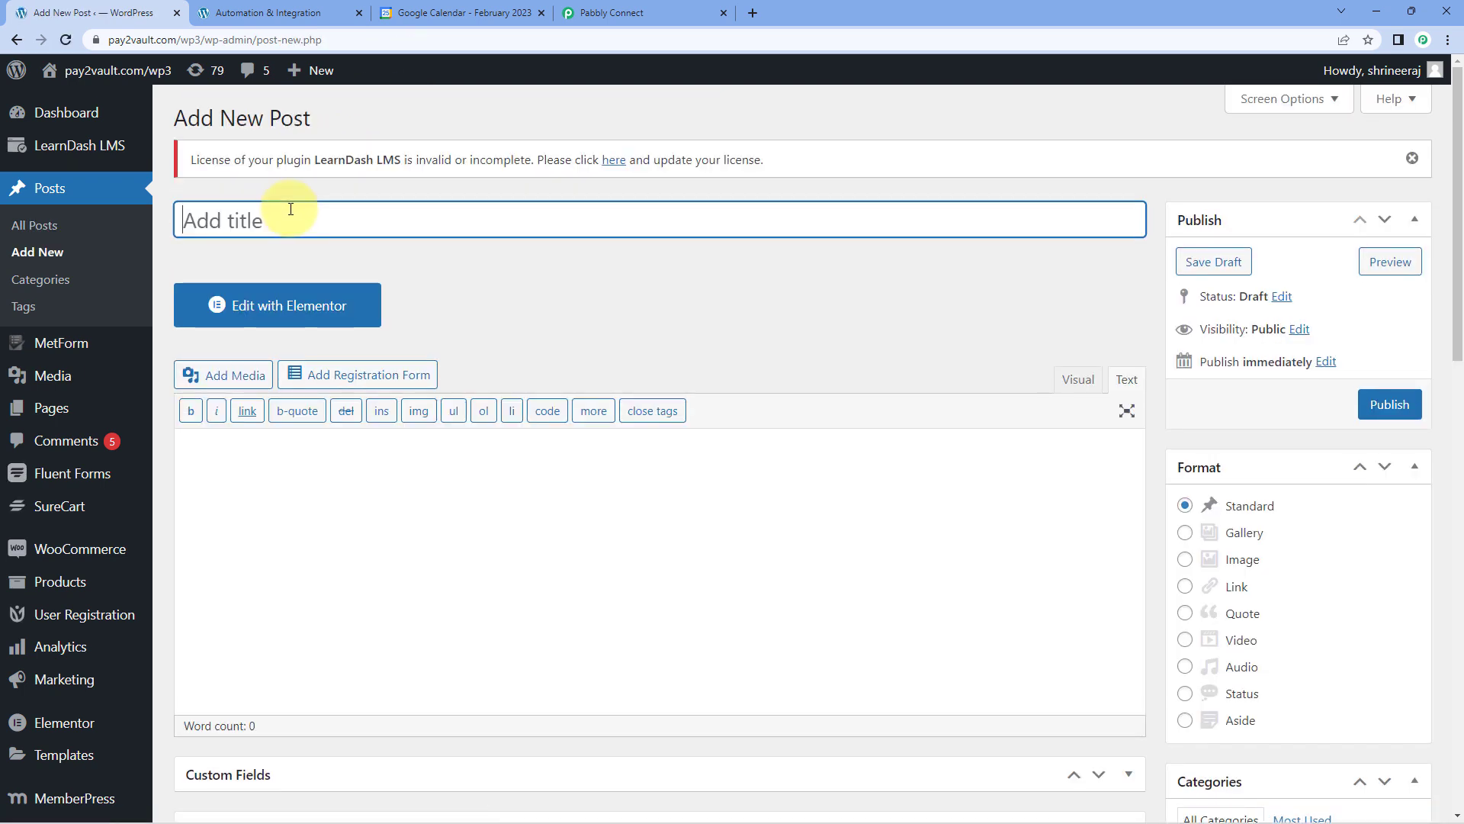
{"action": "type", "text": "Real-Time Test"}
Write "We are testing this automation." as the new post's body text.
{"action": "left_click", "coordinate": [323, 449]}
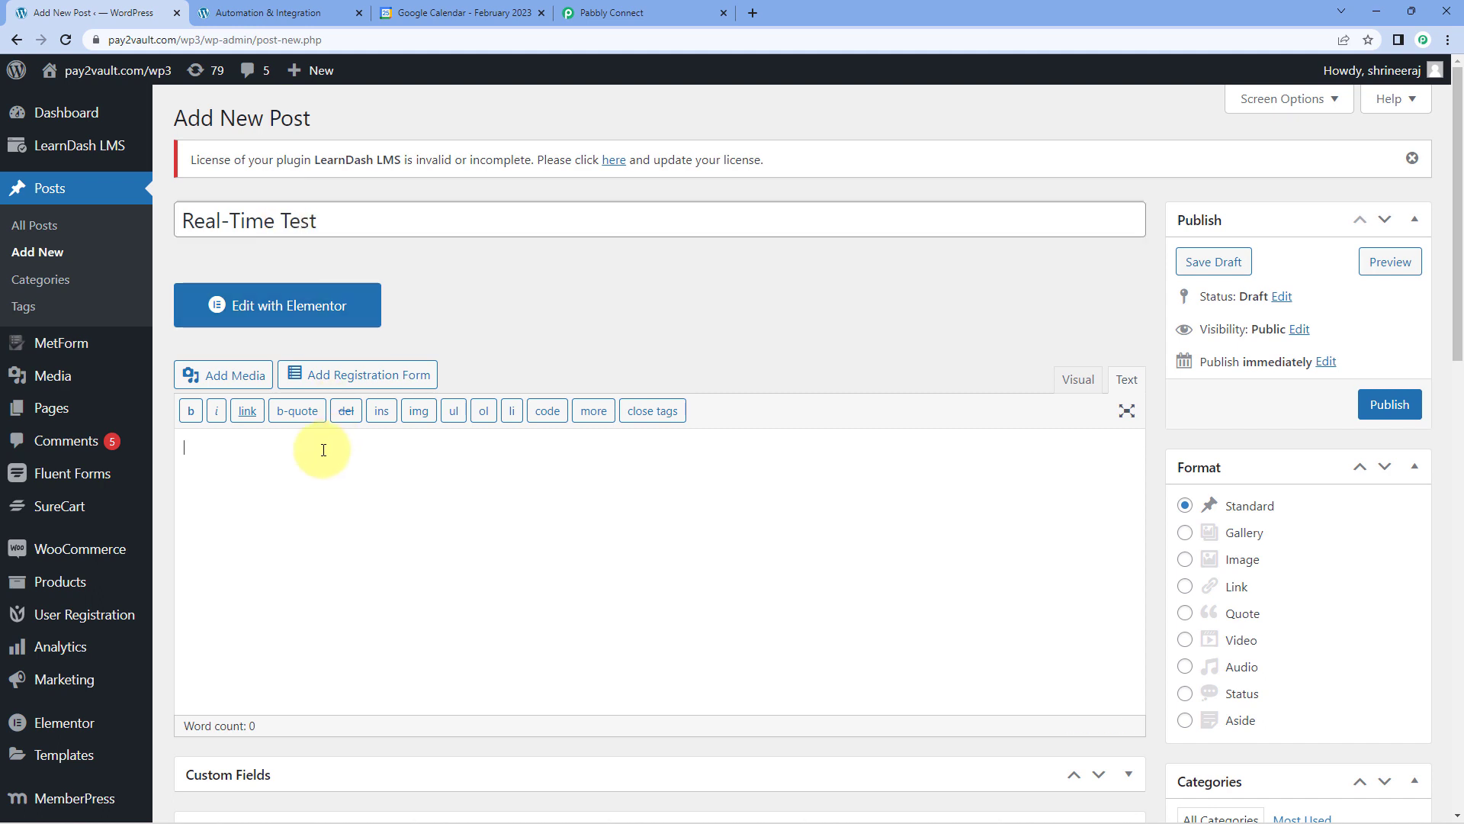
{"action": "type", "text": "We are"}
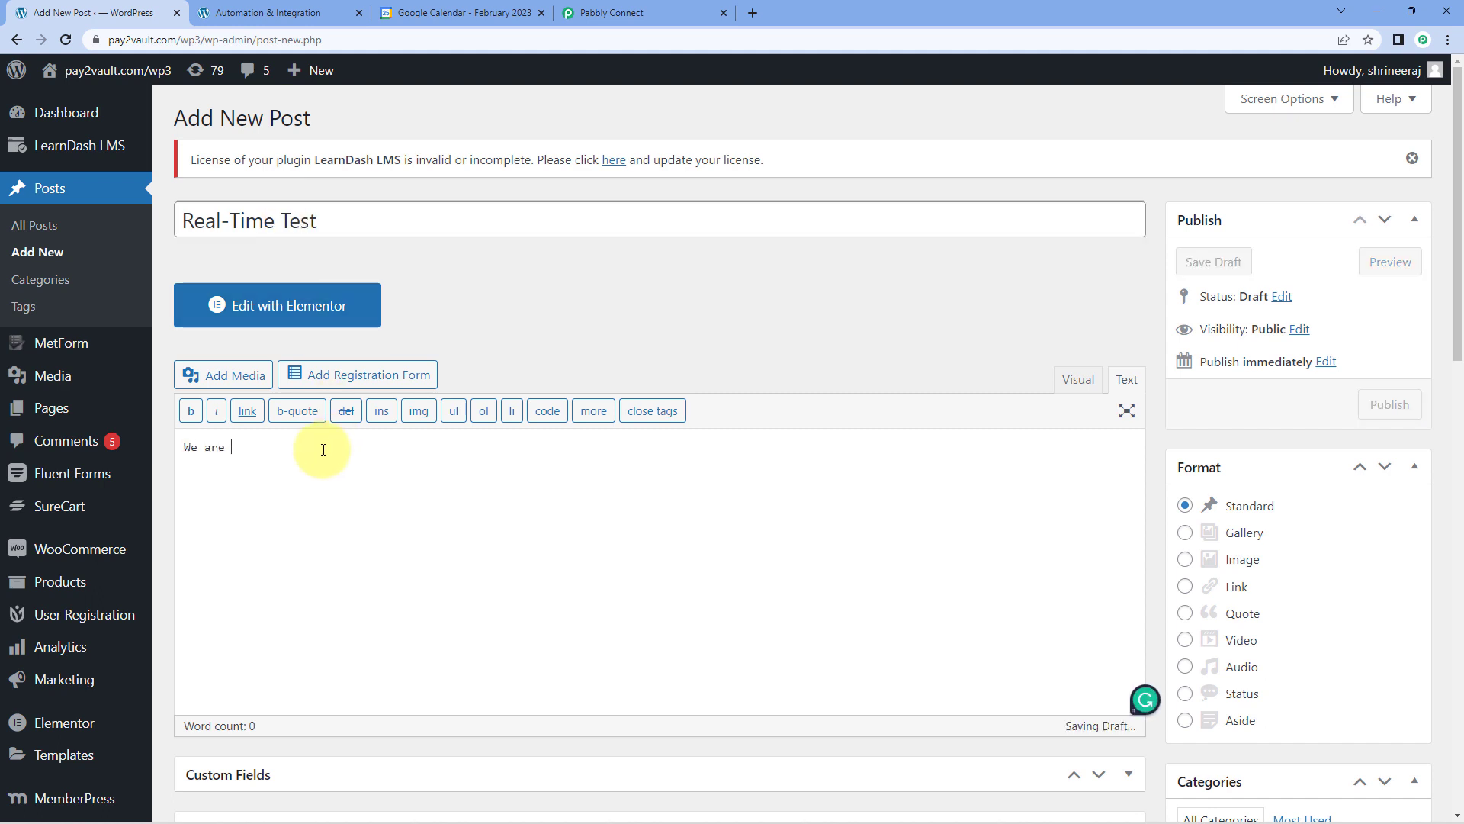
{"action": "type", "text": " testi"}
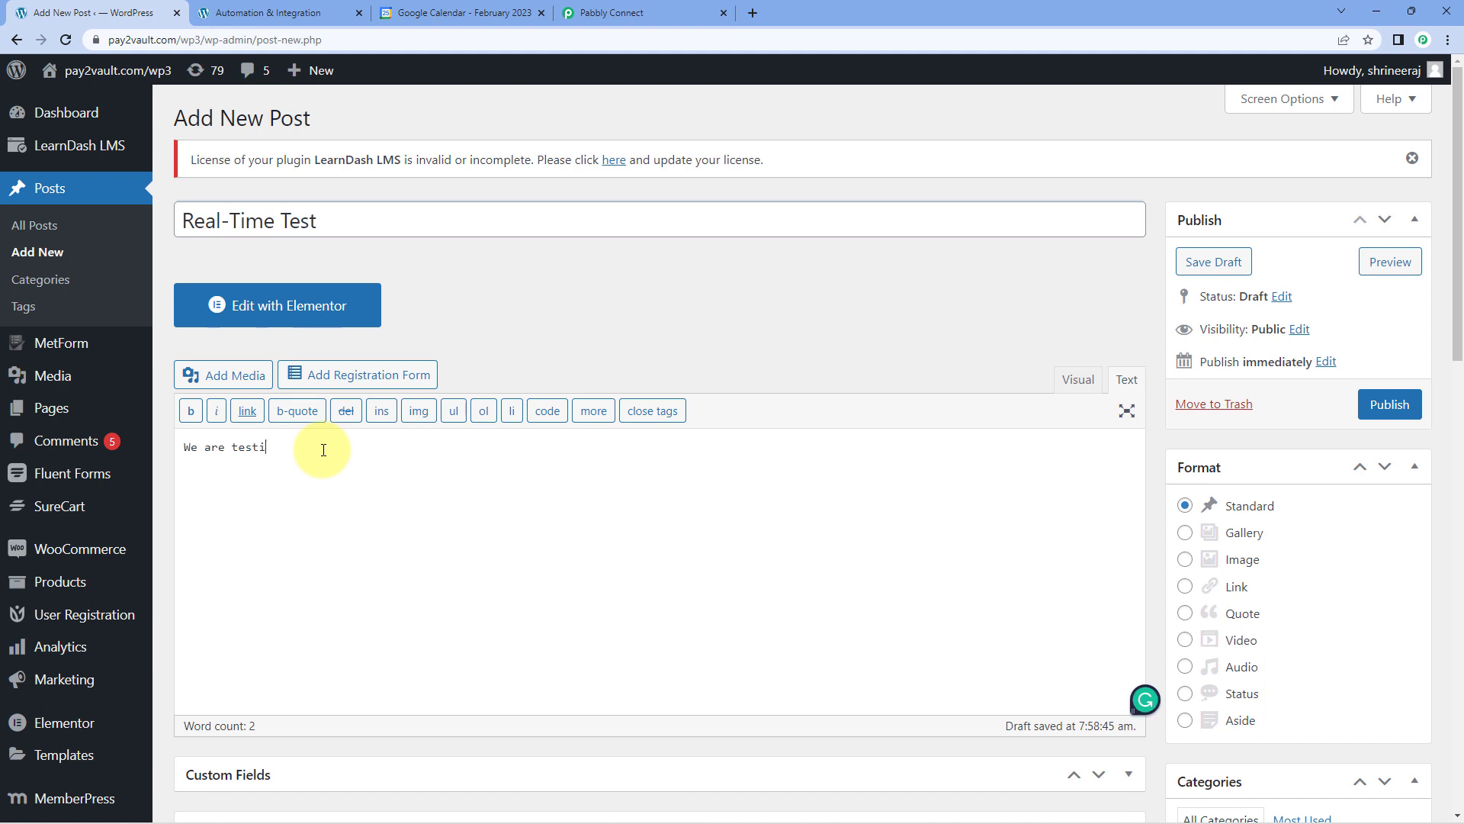
{"action": "type", "text": "ng this autom"}
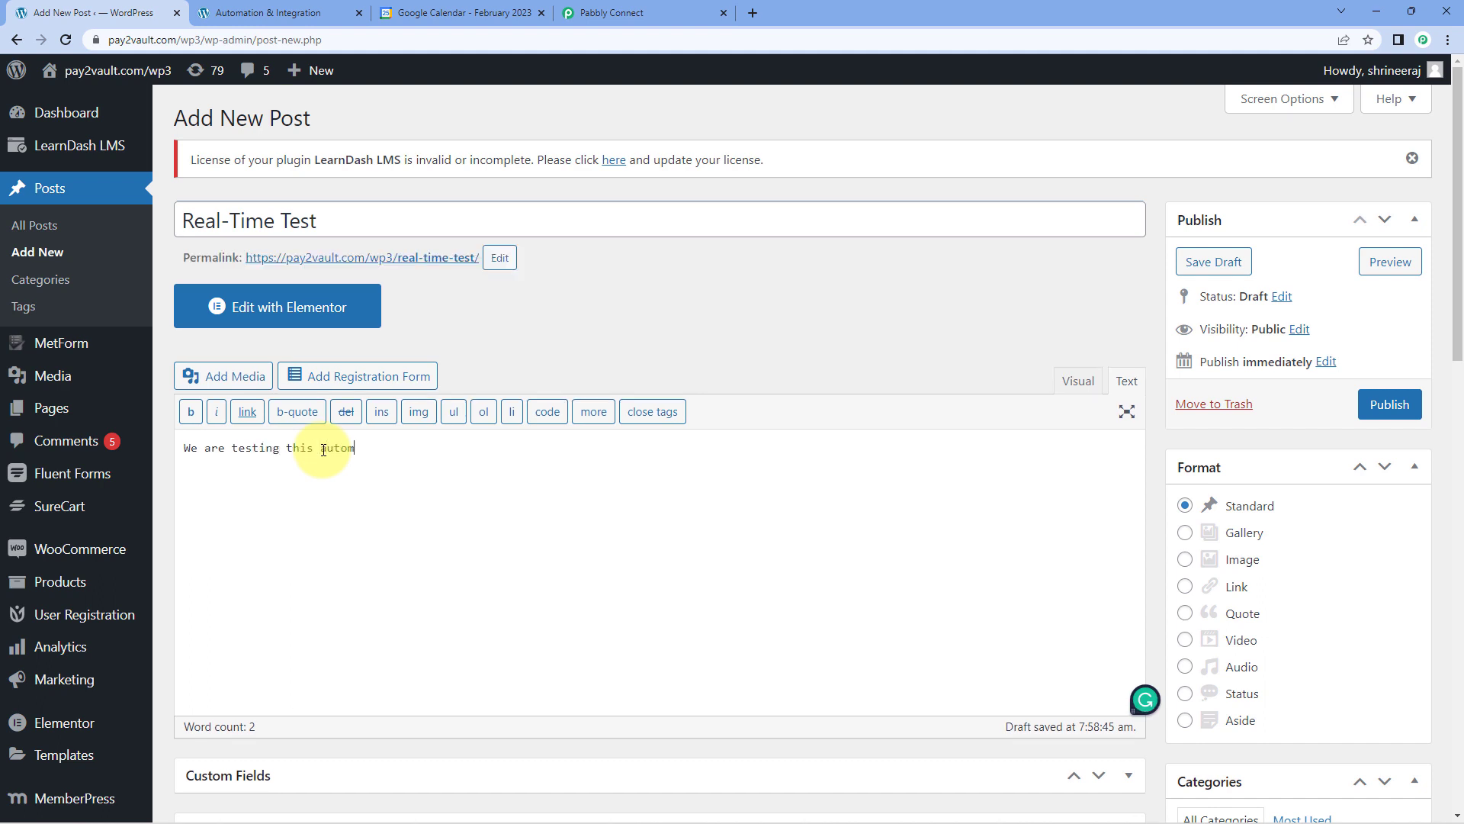
{"action": "type", "text": "ation."}
Assign the "Real-Time Test" post to the Email Marketing category and publish it.
{"action": "scroll", "coordinate": [993, 349], "scroll_direction": "down", "scroll_amount": 4}
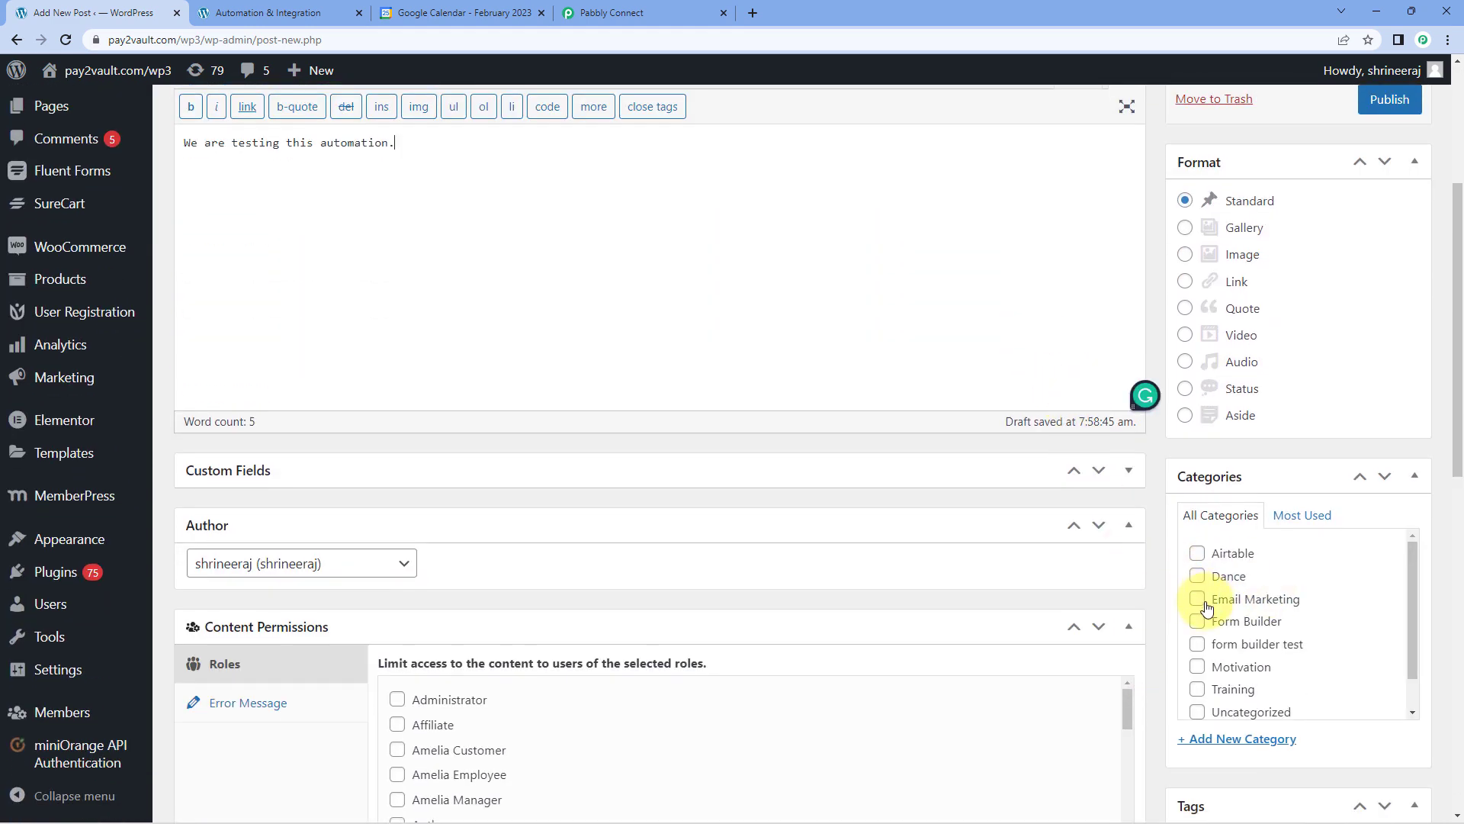
{"action": "left_click", "coordinate": [1199, 601]}
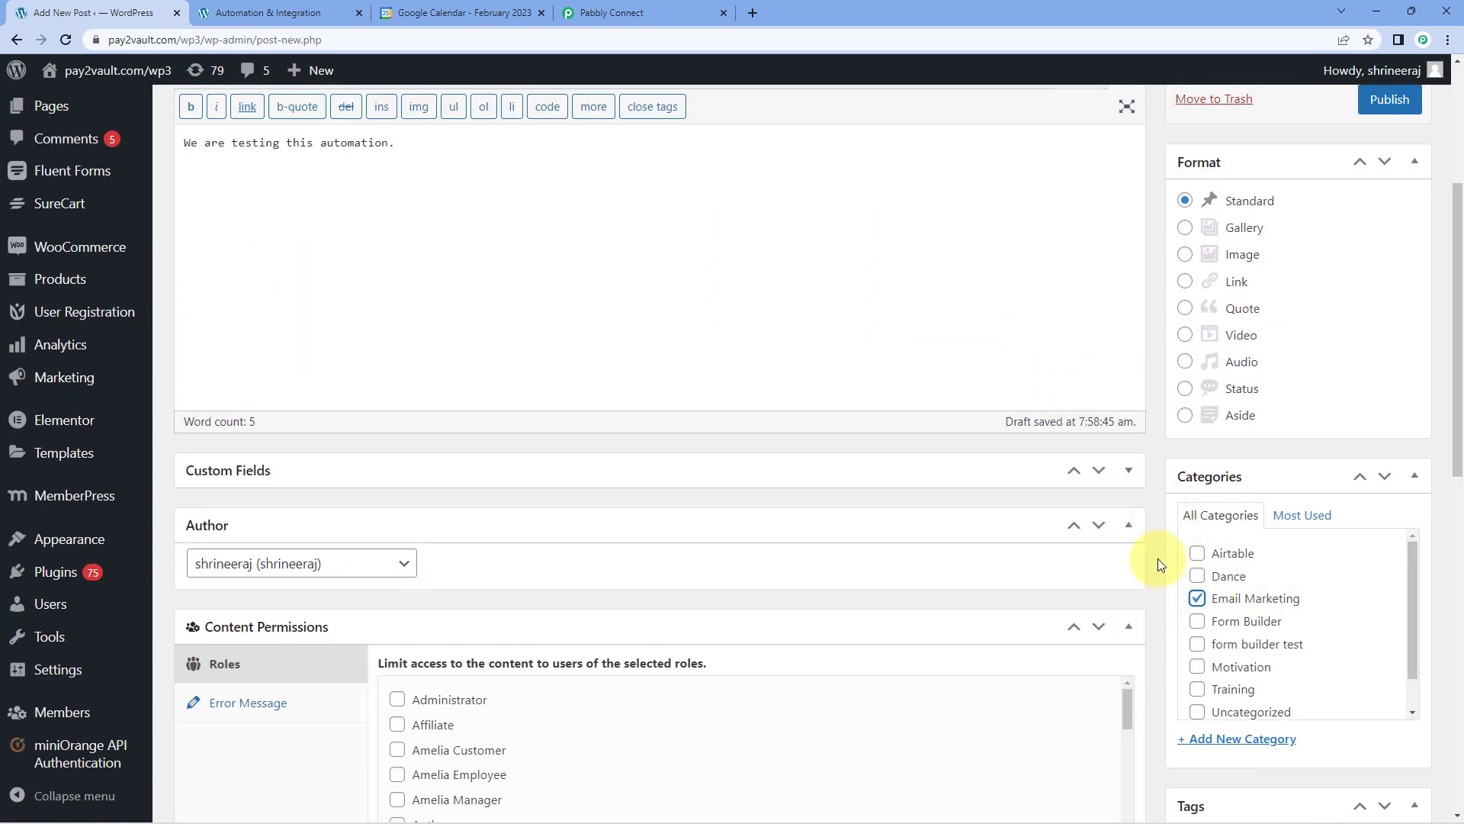
{"action": "scroll", "coordinate": [1174, 560], "scroll_direction": "down", "scroll_amount": 1}
{"action": "scroll", "coordinate": [1156, 562], "scroll_direction": "down", "scroll_amount": 3}
{"action": "scroll", "coordinate": [1154, 556], "scroll_direction": "up", "scroll_amount": 7}
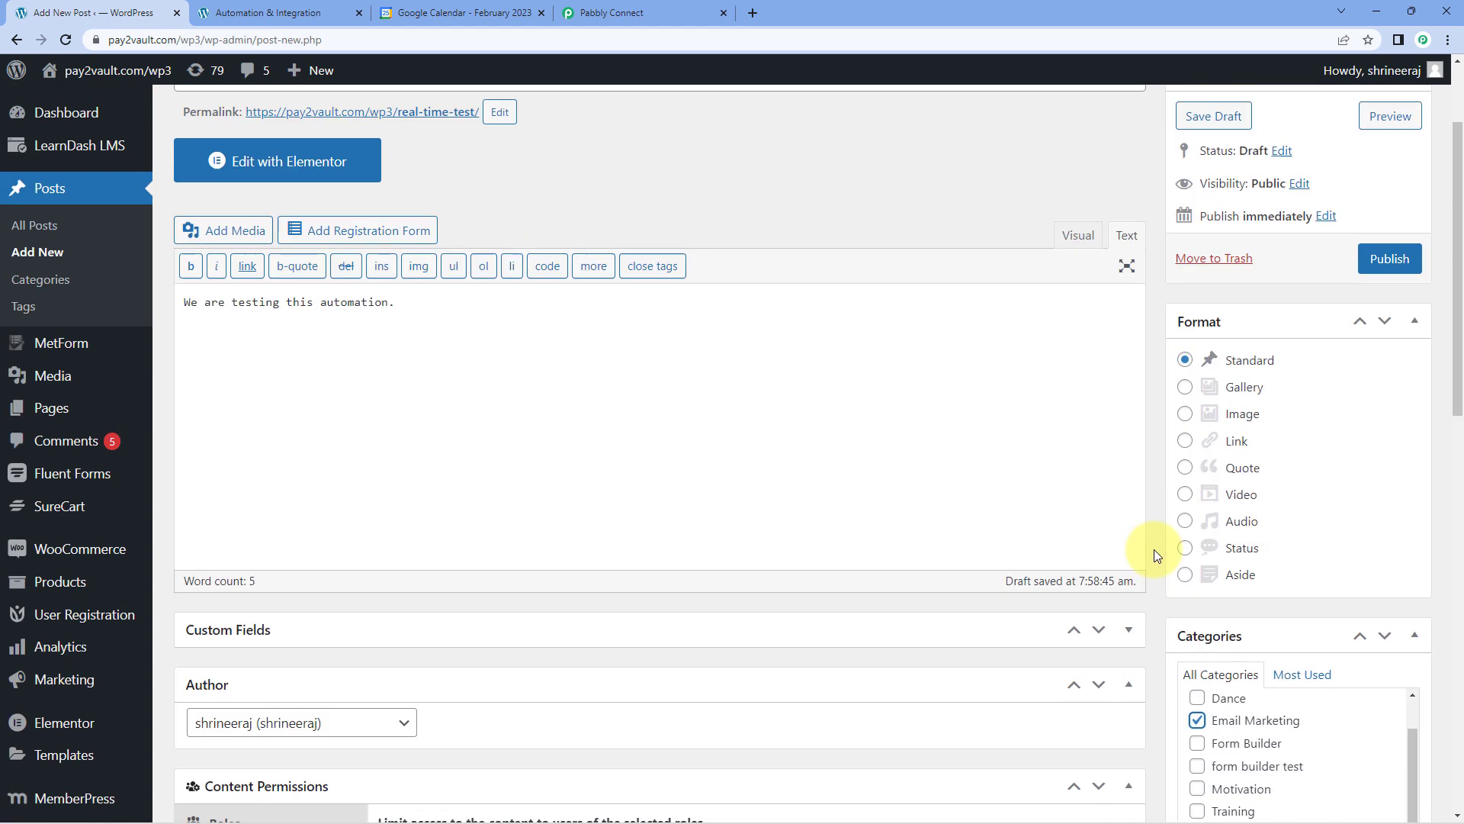
{"action": "left_click", "coordinate": [1389, 403]}
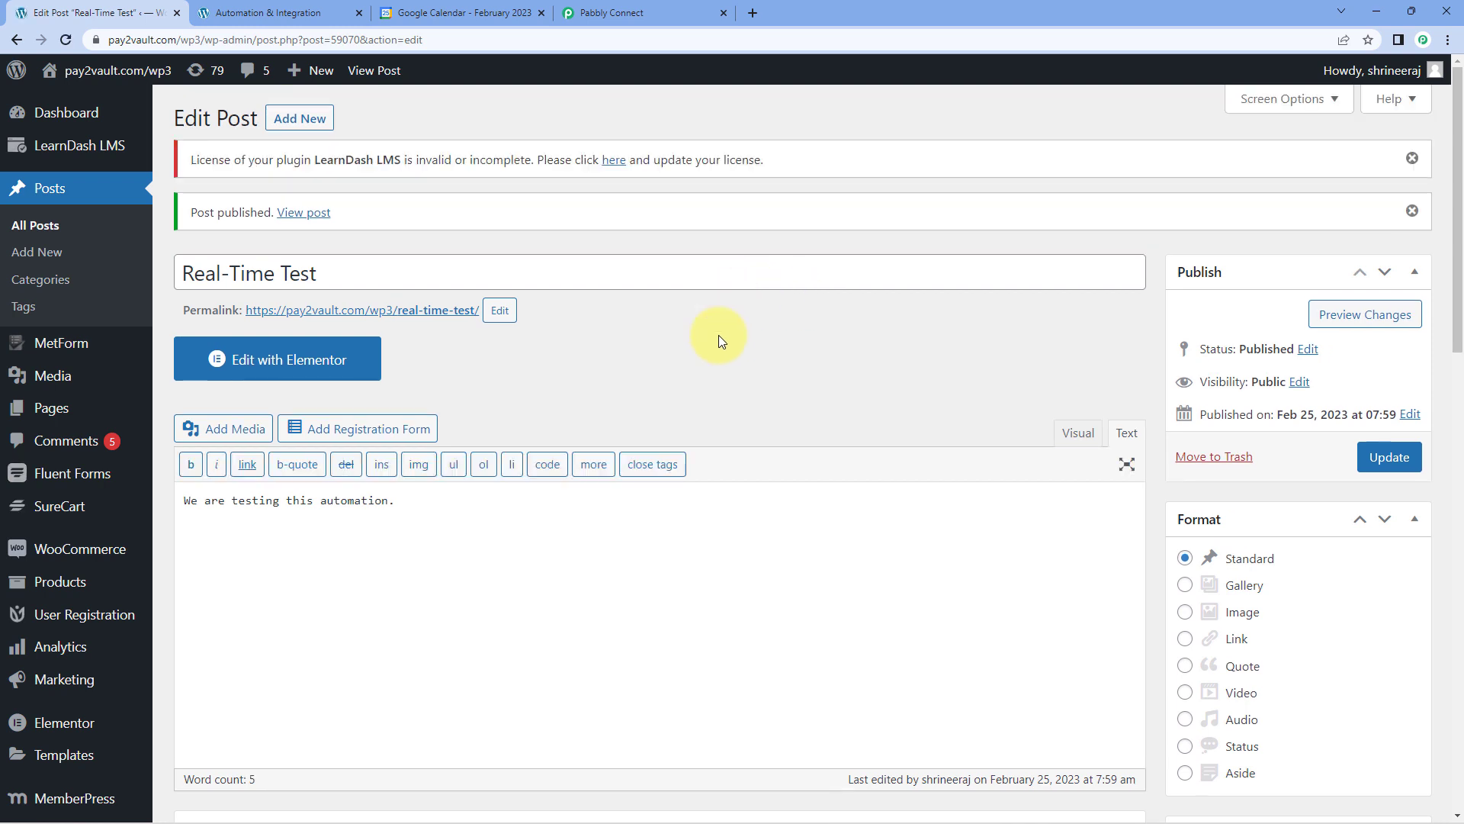
Open the published "Real-Time Test" post from its permalink and check its title and body text.
{"action": "left_click", "coordinate": [399, 314]}
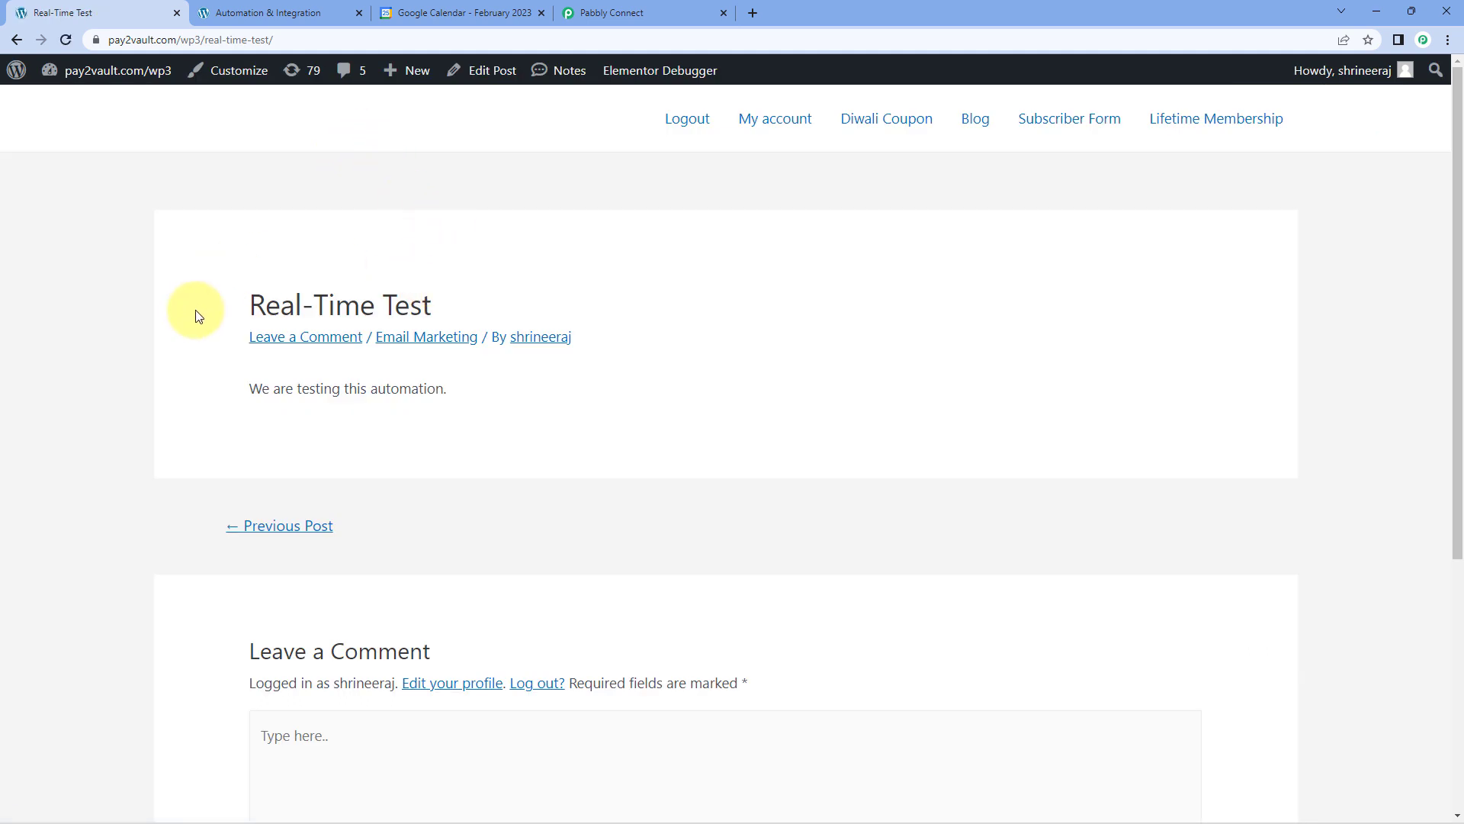
{"action": "left_click_drag", "start_coordinate": [193, 313], "coordinate": [514, 300]}
{"action": "left_click_drag", "start_coordinate": [488, 402], "coordinate": [196, 395]}
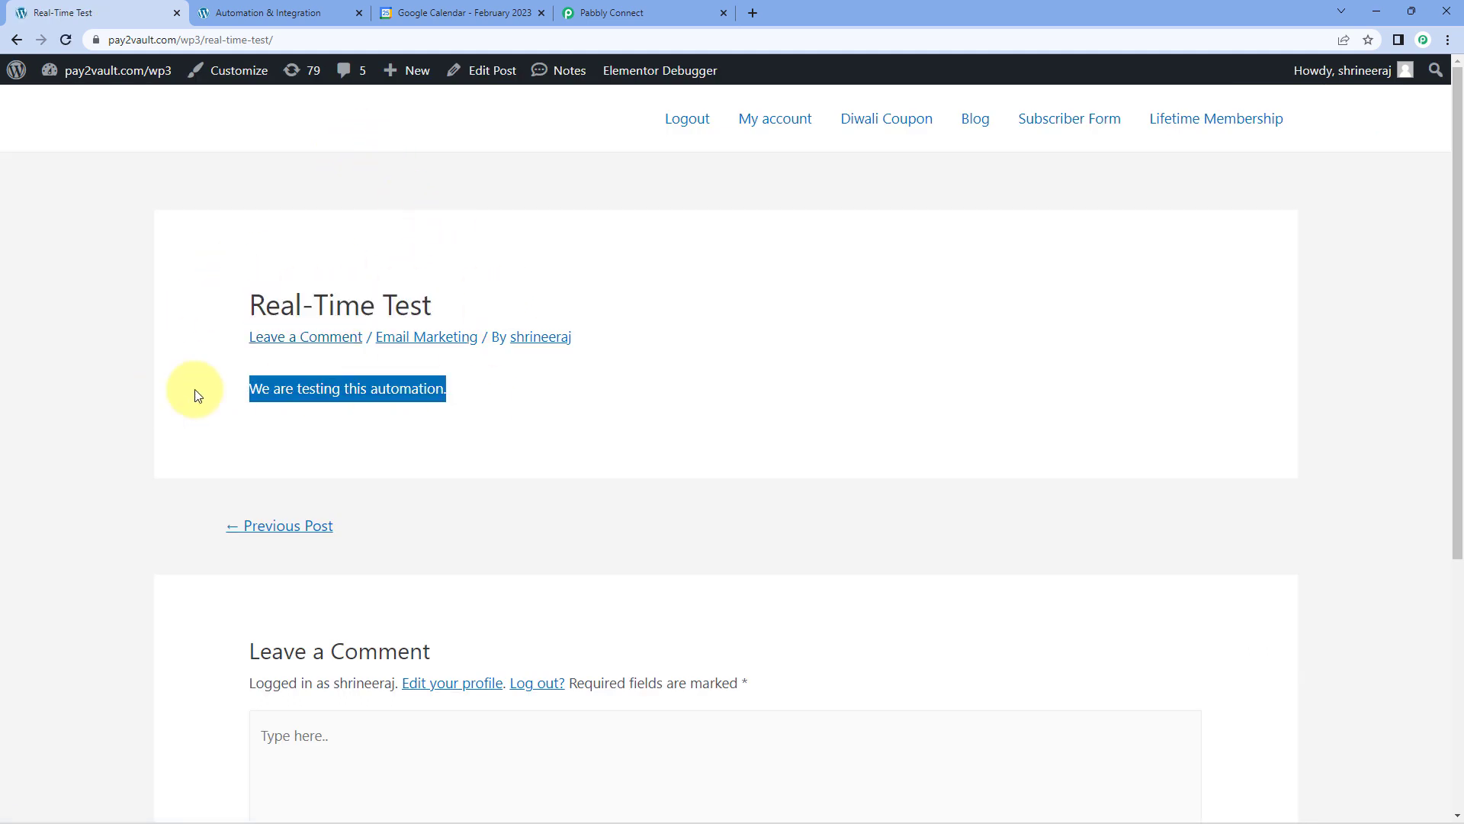
{"action": "left_click", "coordinate": [645, 388]}
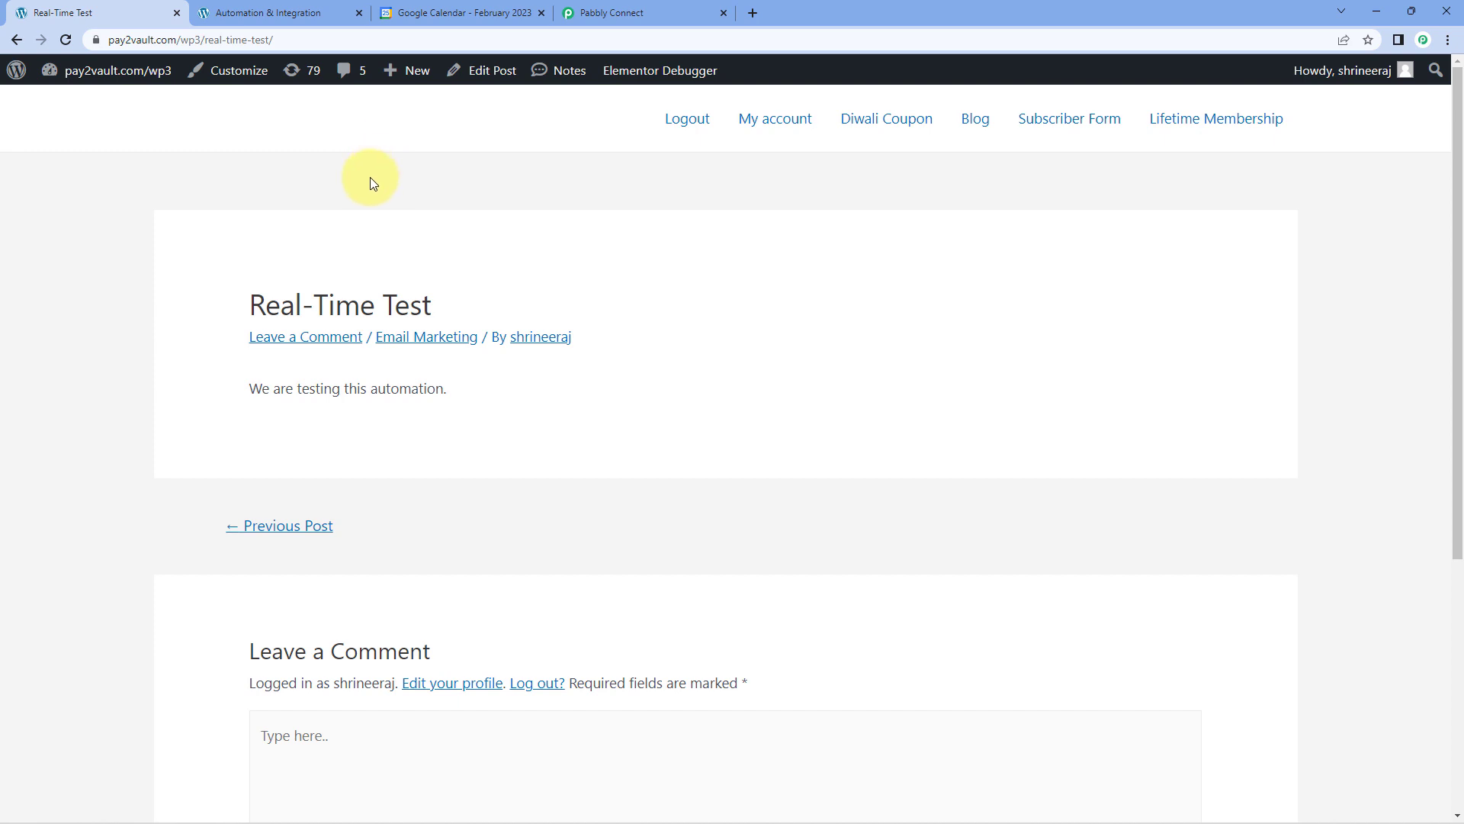
Switch to Google Calendar and examine the details and time of the February 25 "Real-Time Test" event.
{"action": "left_click", "coordinate": [501, 13]}
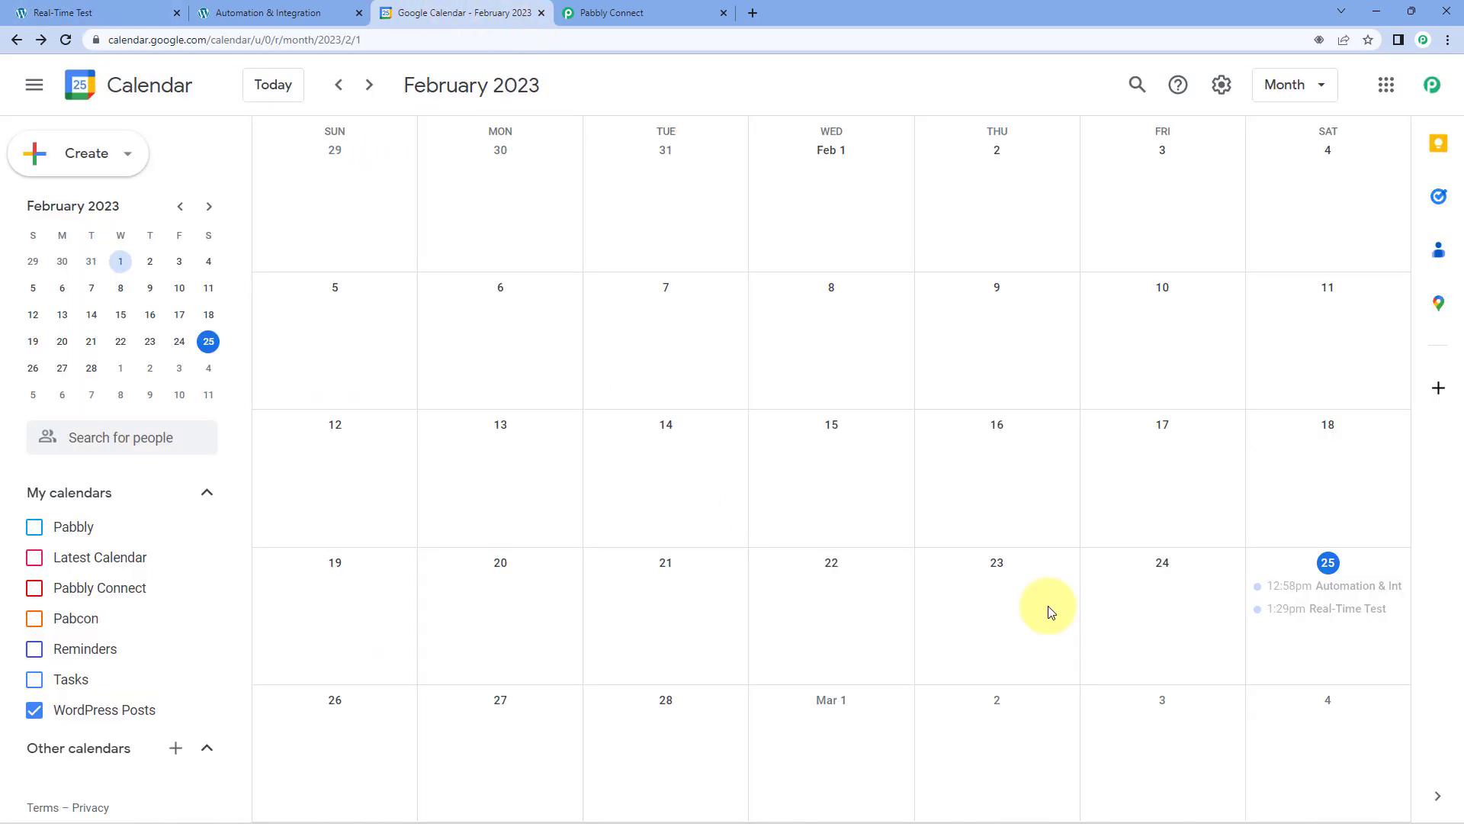
{"action": "left_click", "coordinate": [1329, 614]}
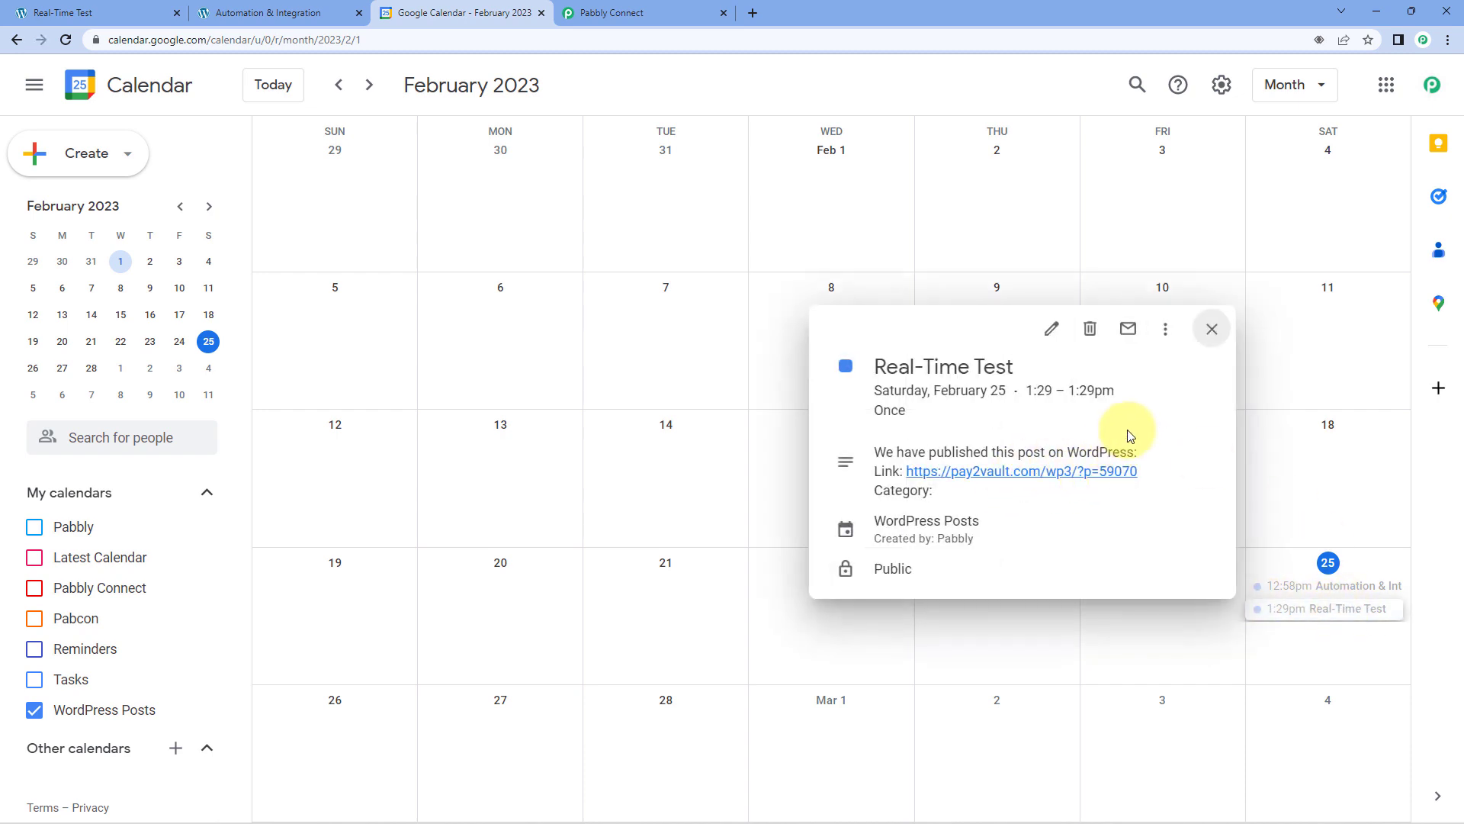
{"action": "left_click_drag", "start_coordinate": [1114, 393], "coordinate": [1020, 417]}
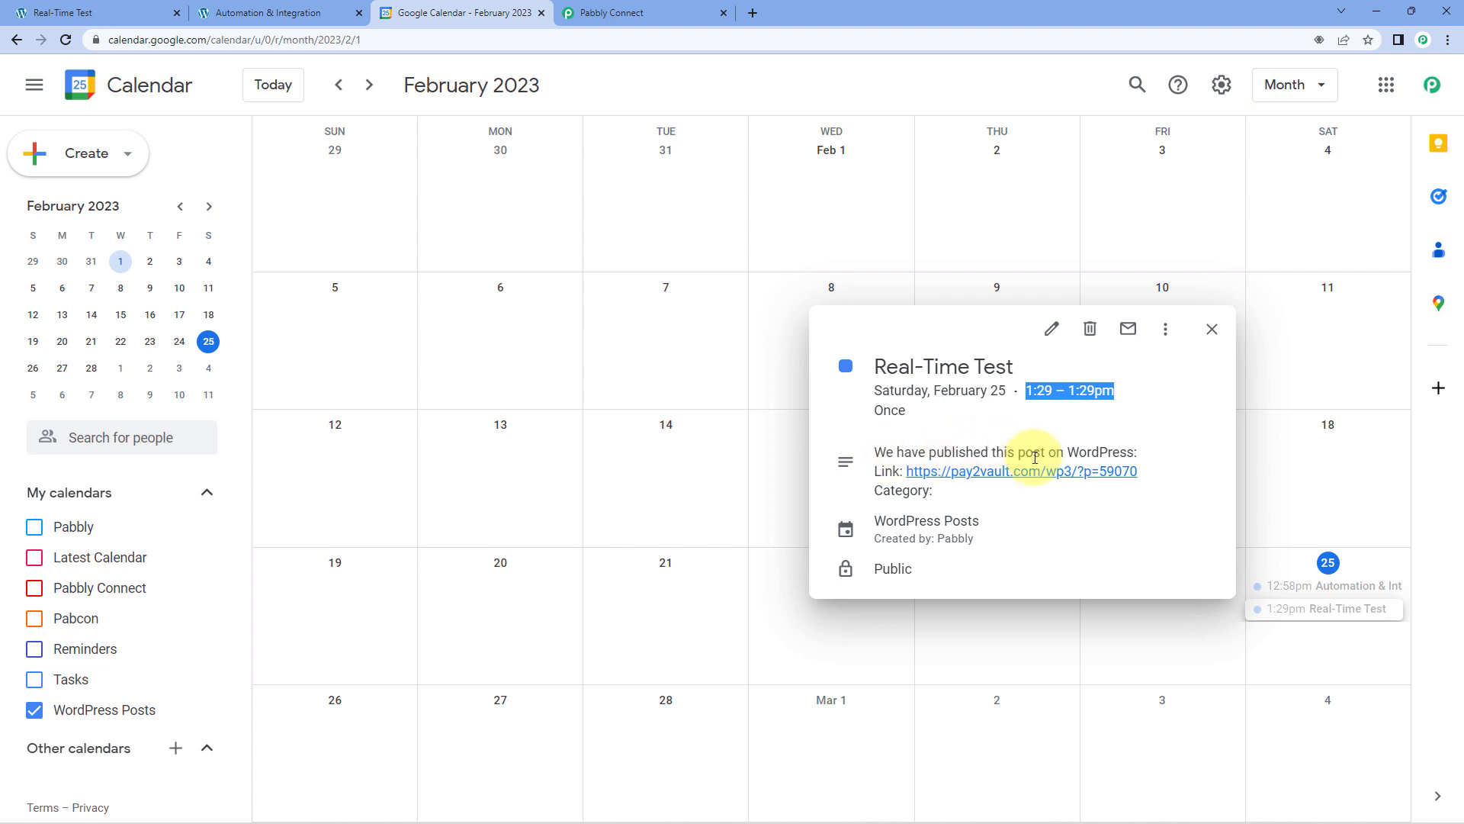
Follow the post link in the event description to view the WordPress post, and return to the workflow in Pabbly Connect.
{"action": "left_click", "coordinate": [992, 479]}
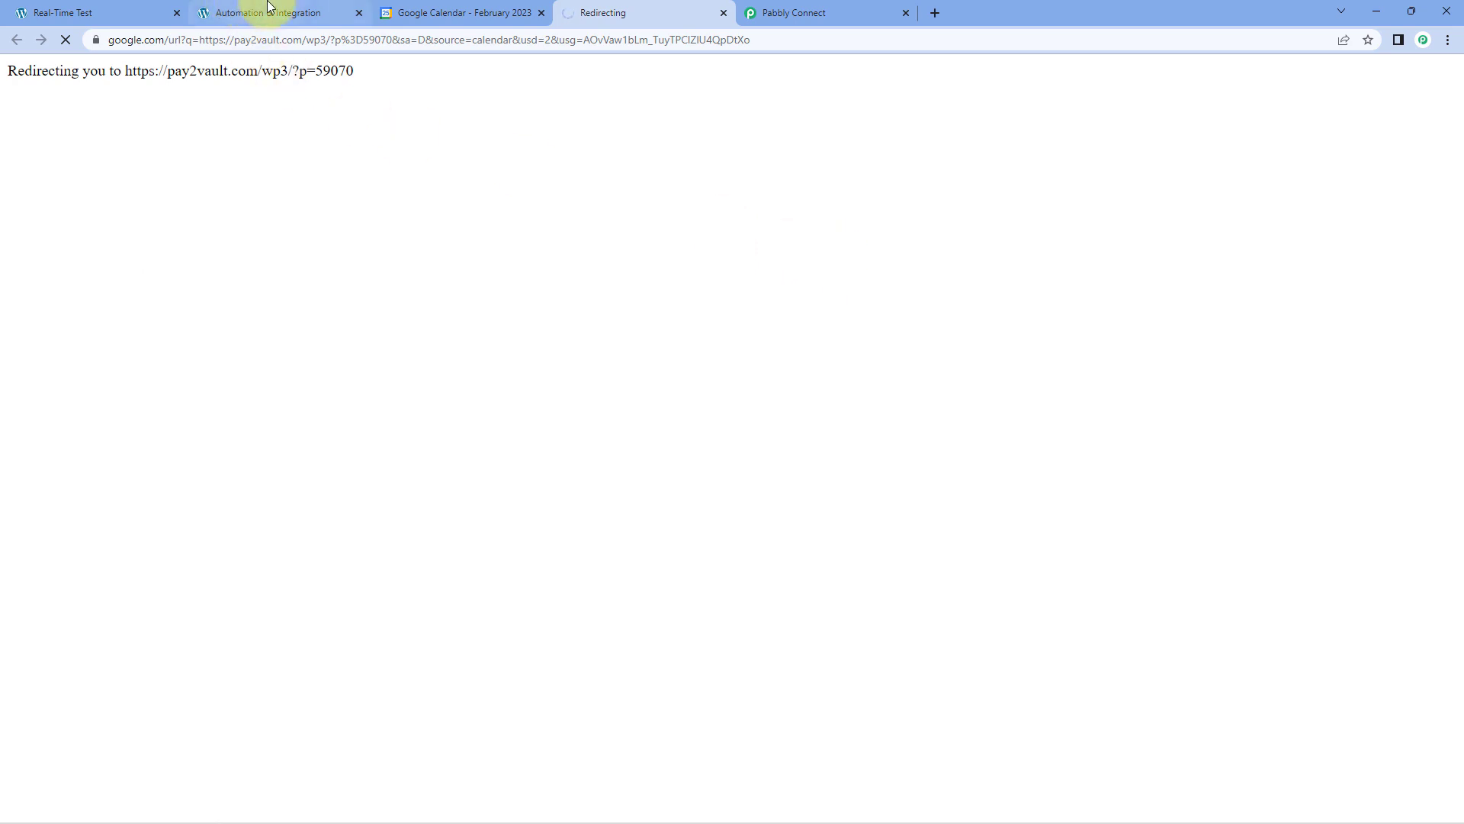
{"action": "left_click", "coordinate": [99, 11]}
{"action": "left_click", "coordinate": [630, 12]}
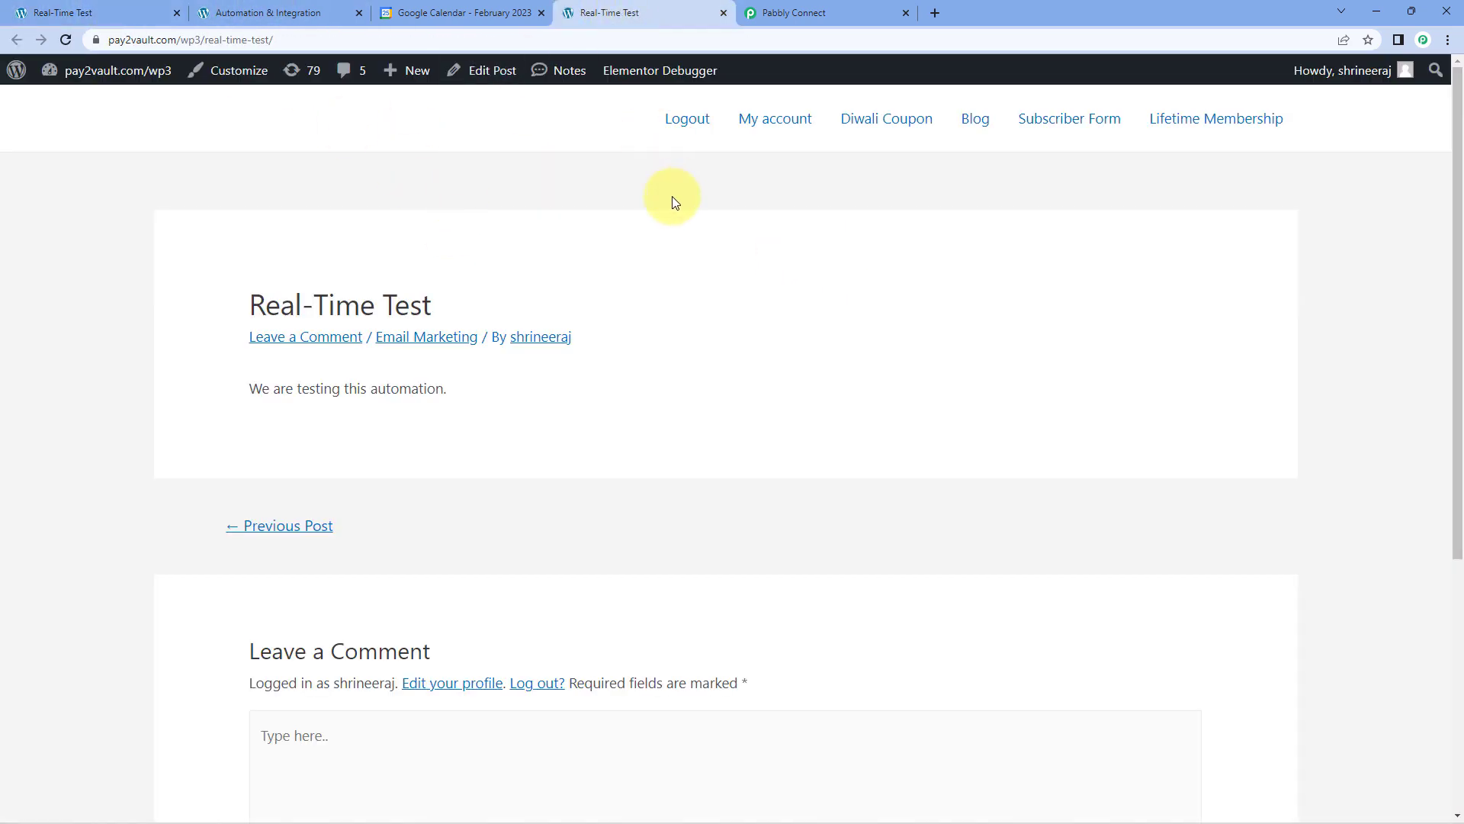
{"action": "left_click", "coordinate": [813, 11]}
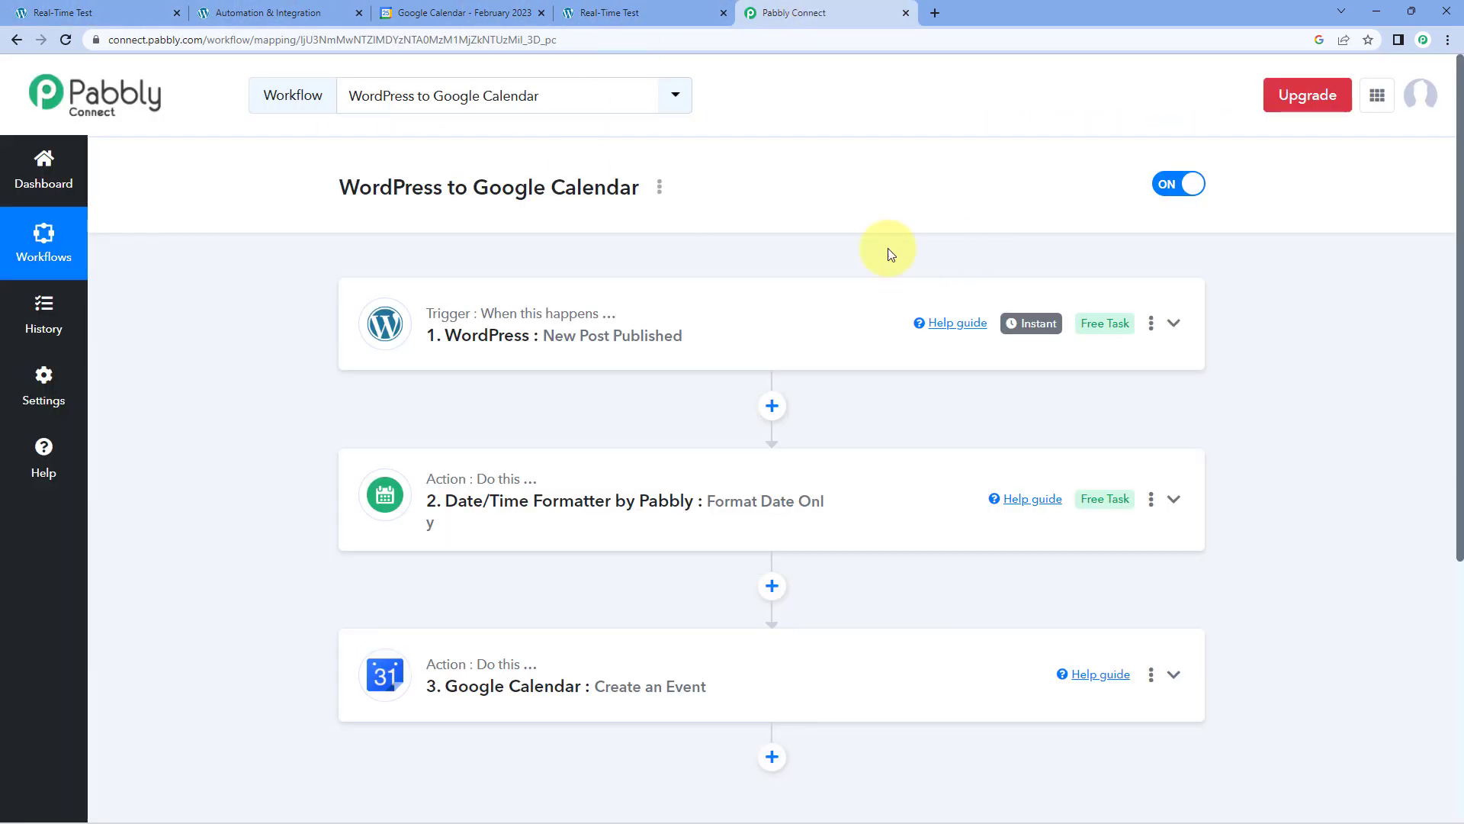